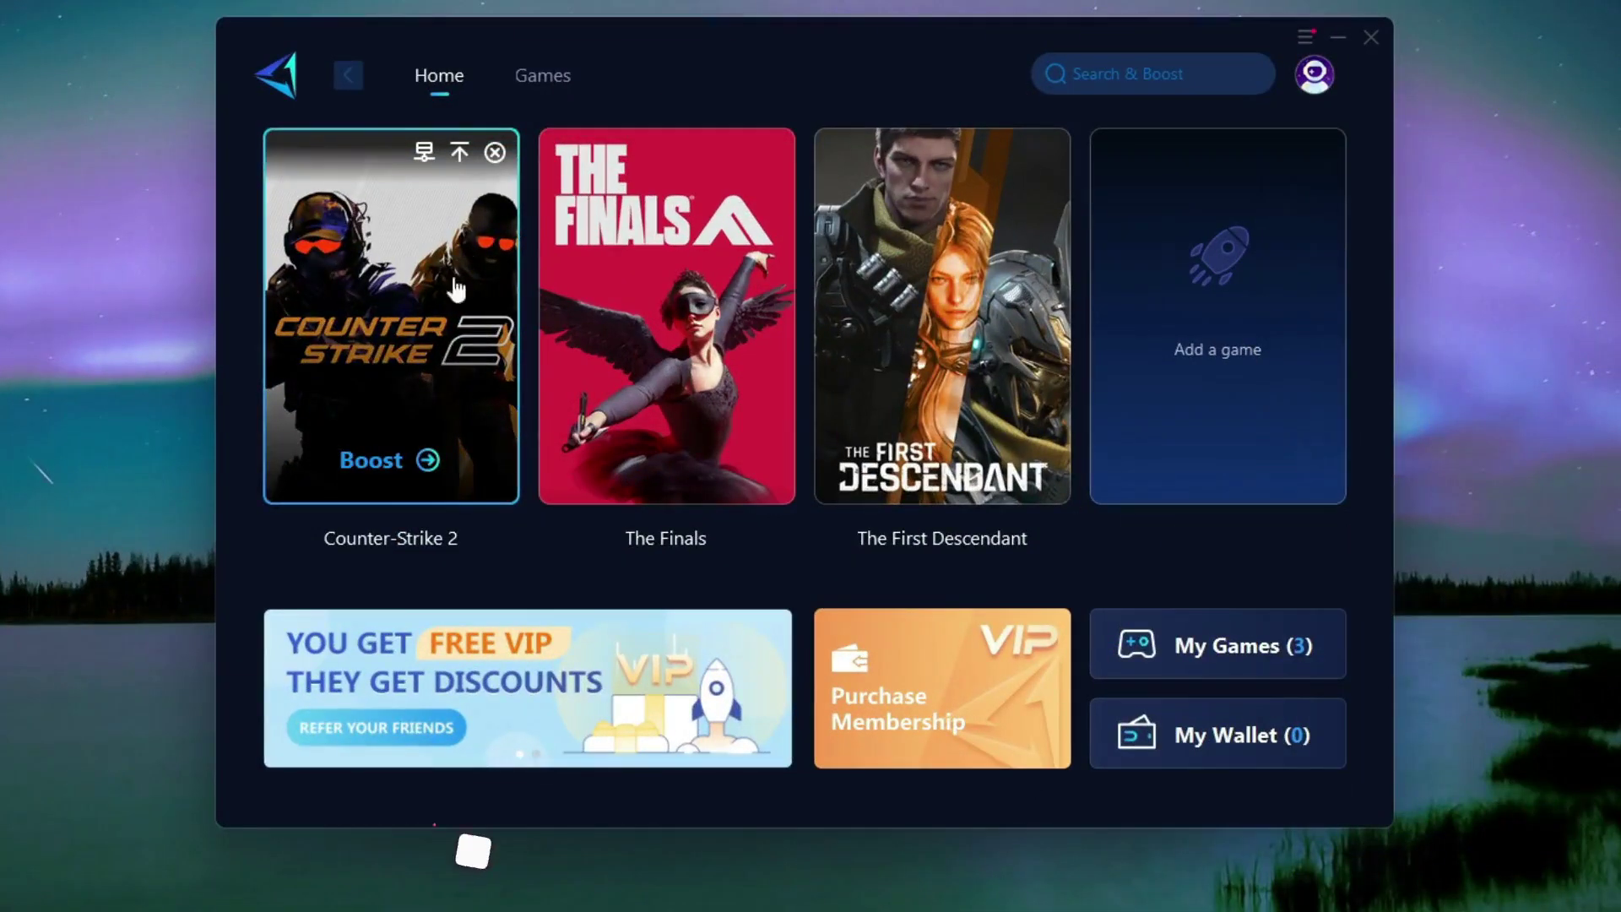
Start the boost for Counter-Strike 2 and browse the list of supported games.
click(372, 456)
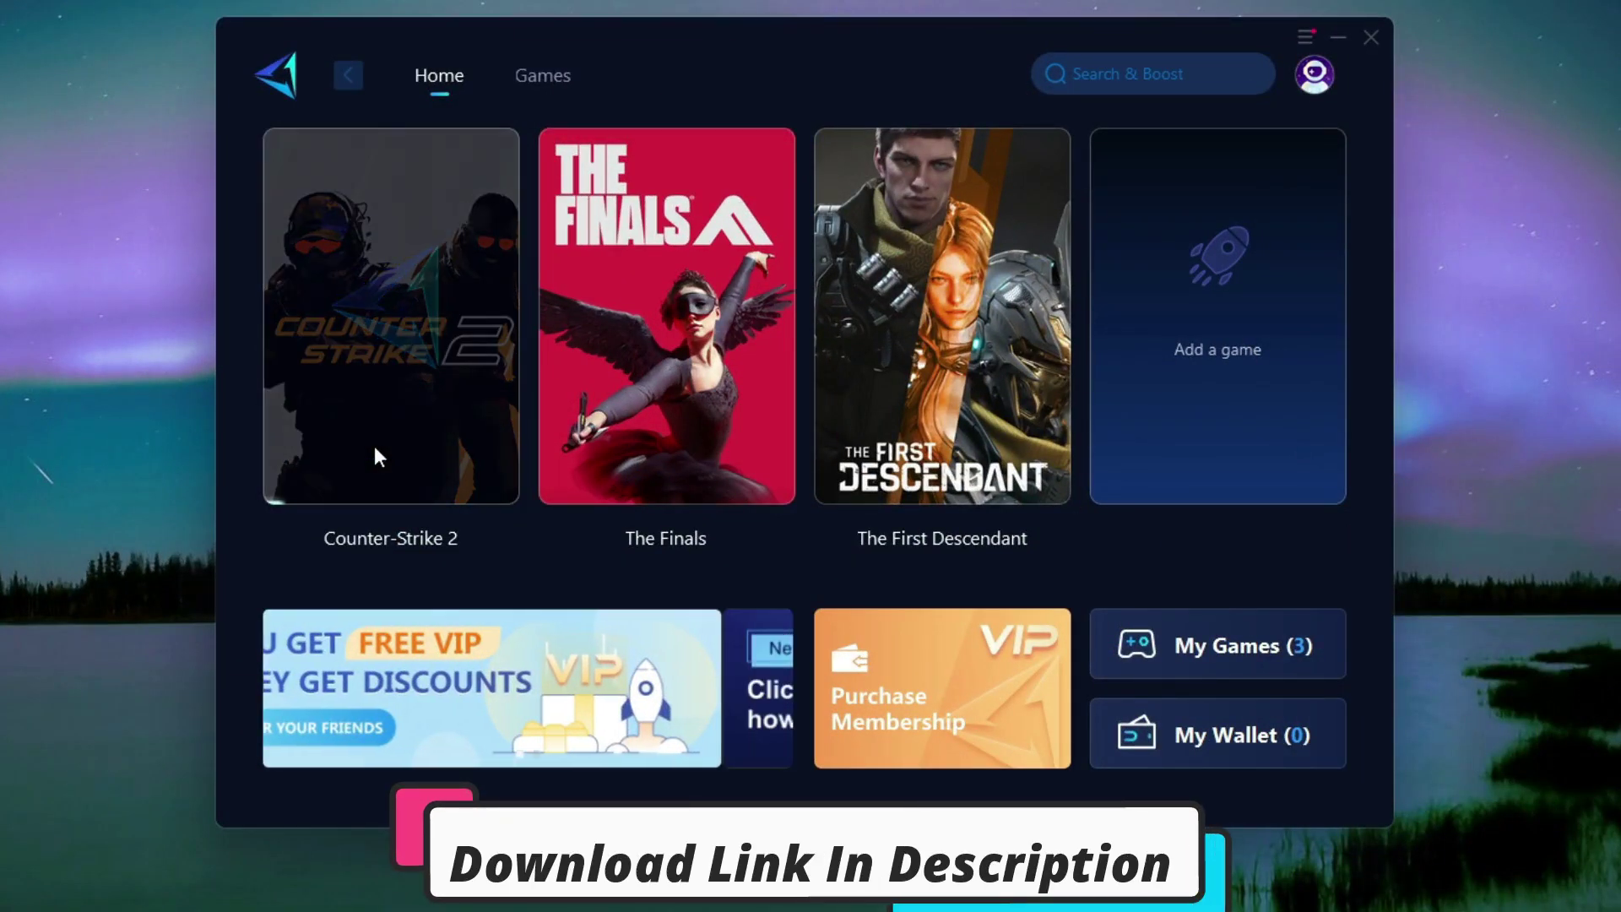
click(543, 75)
scroll(585, 354, down, 8)
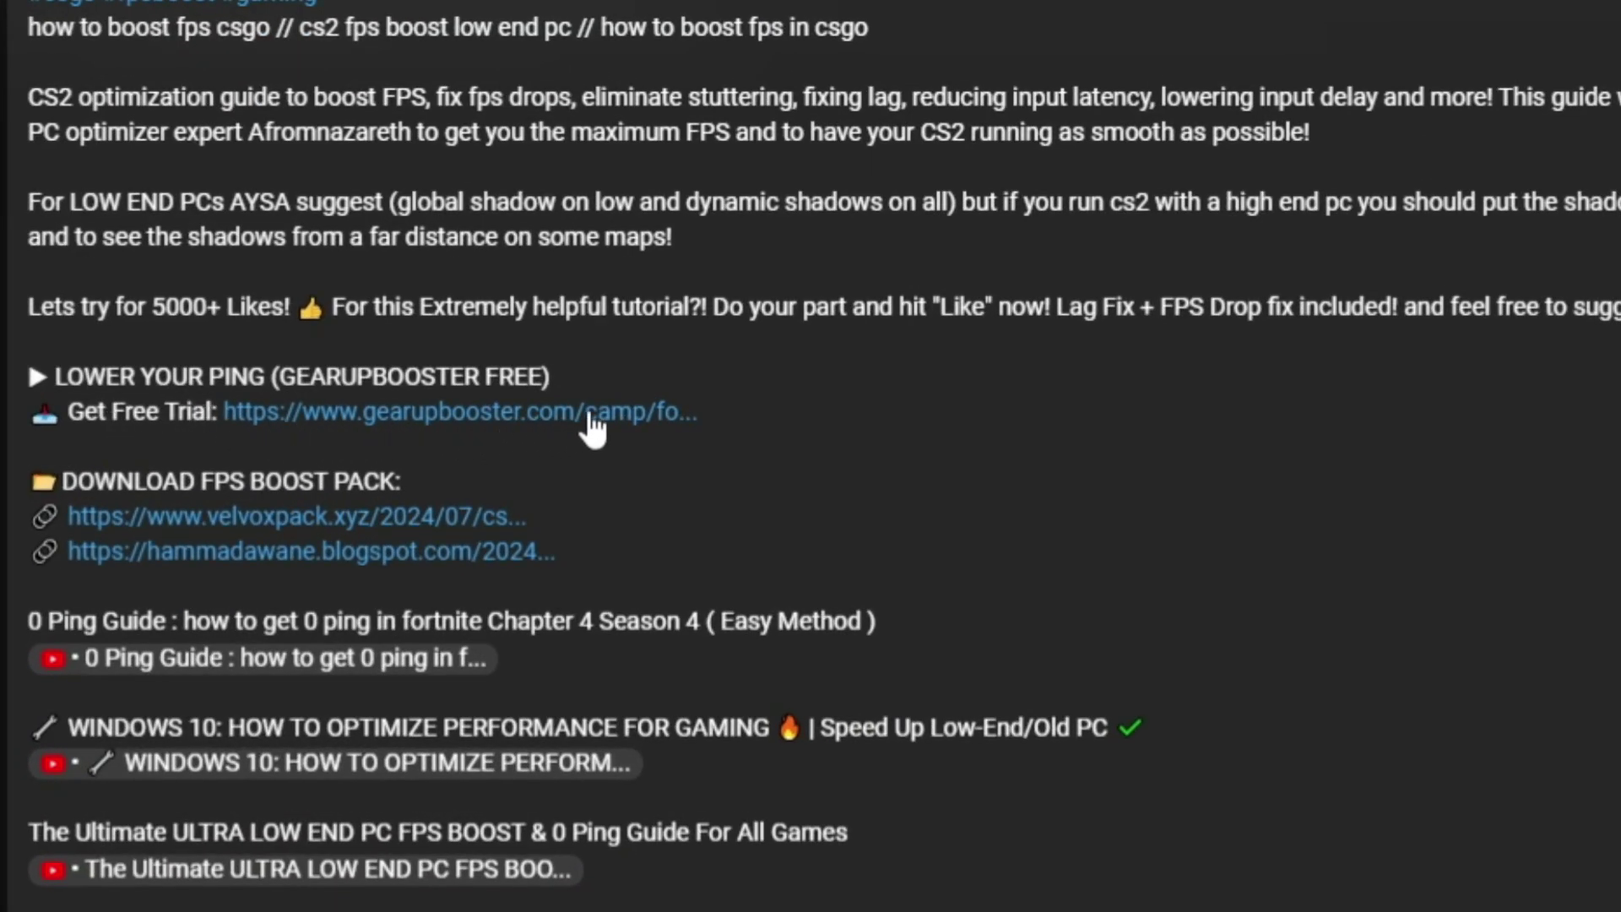
click(297, 414)
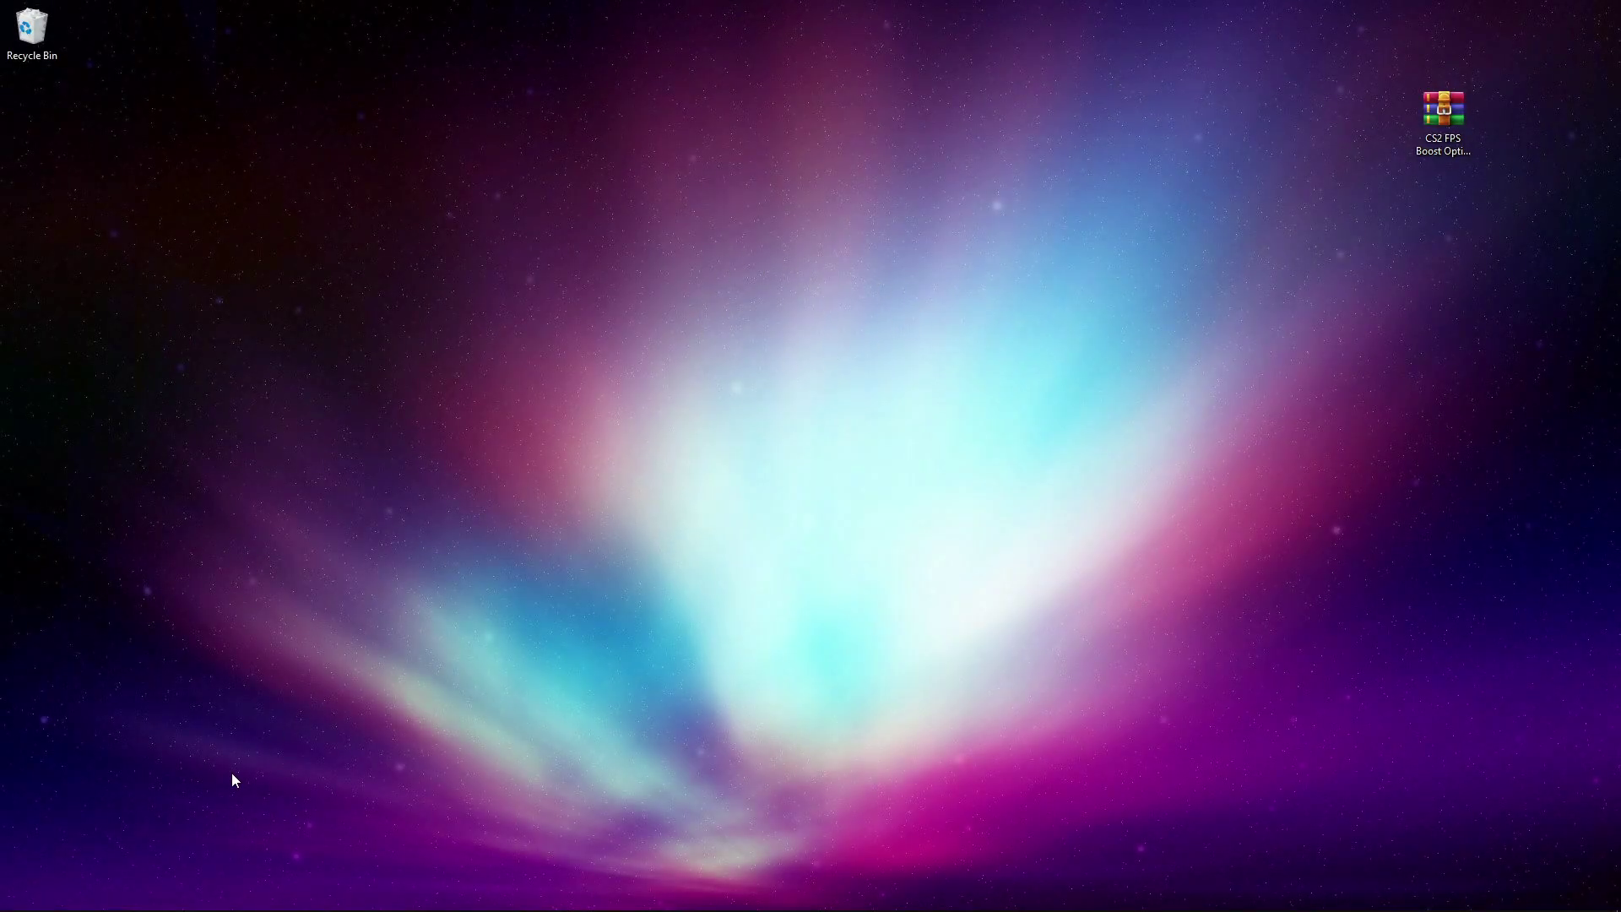
Search Windows for Device Manager, open it and move its window toward the middle of the desktop.
click(44, 891)
text(de)
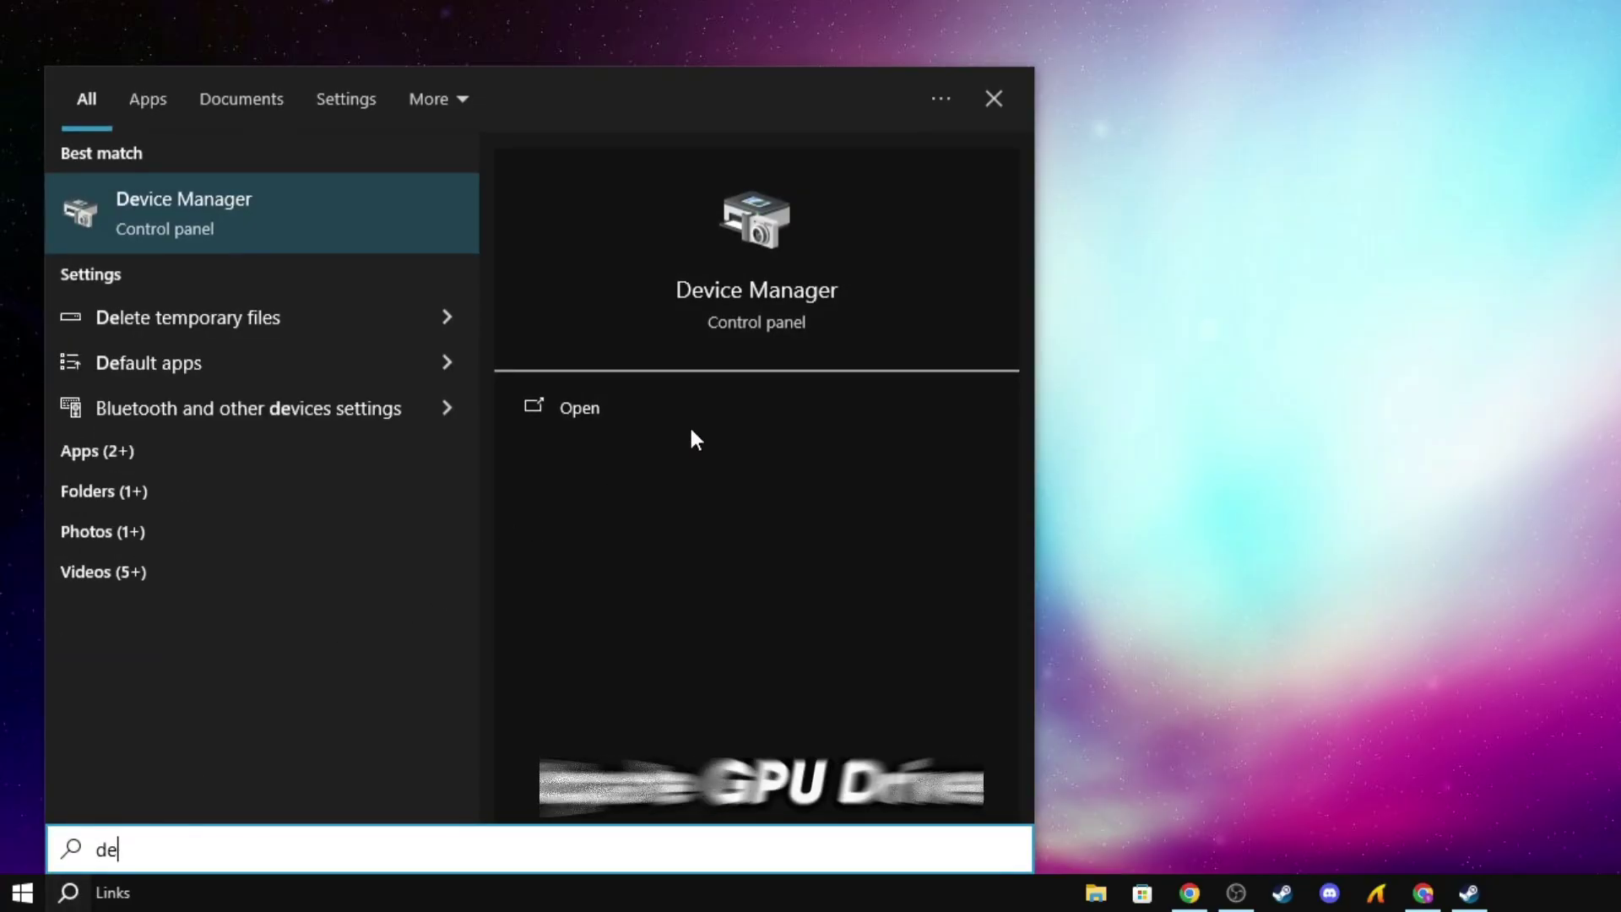
click(754, 302)
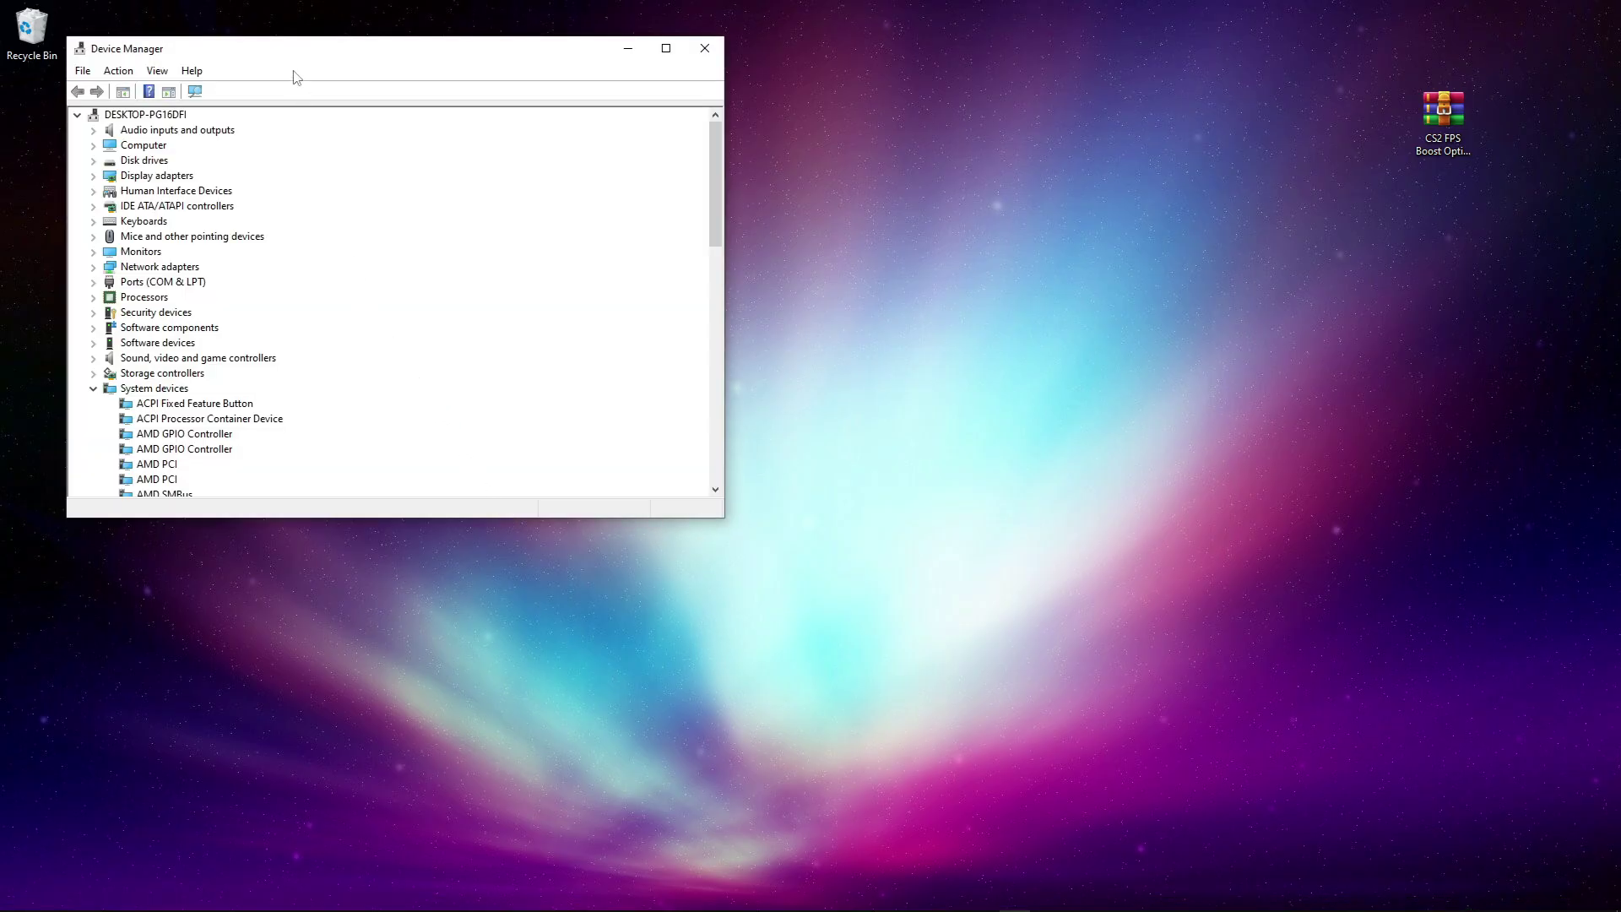
drag(295, 56, 725, 121)
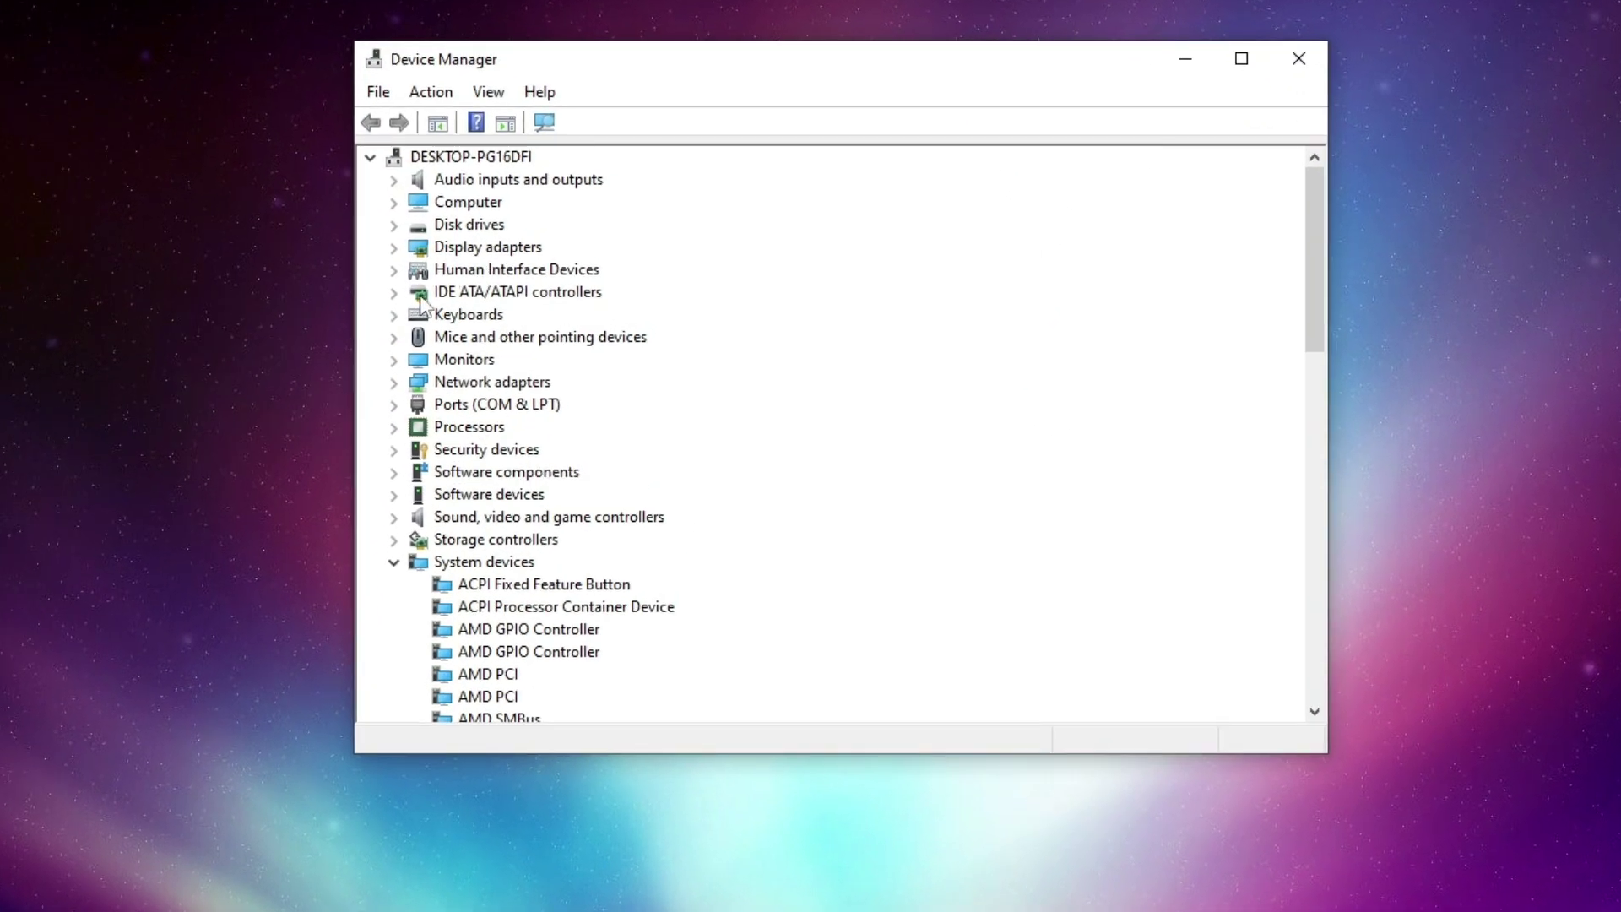
Run an automatic driver update for the ATI FirePro V (FireGL V) Graphics Adapter and close Device Manager.
click(522, 242)
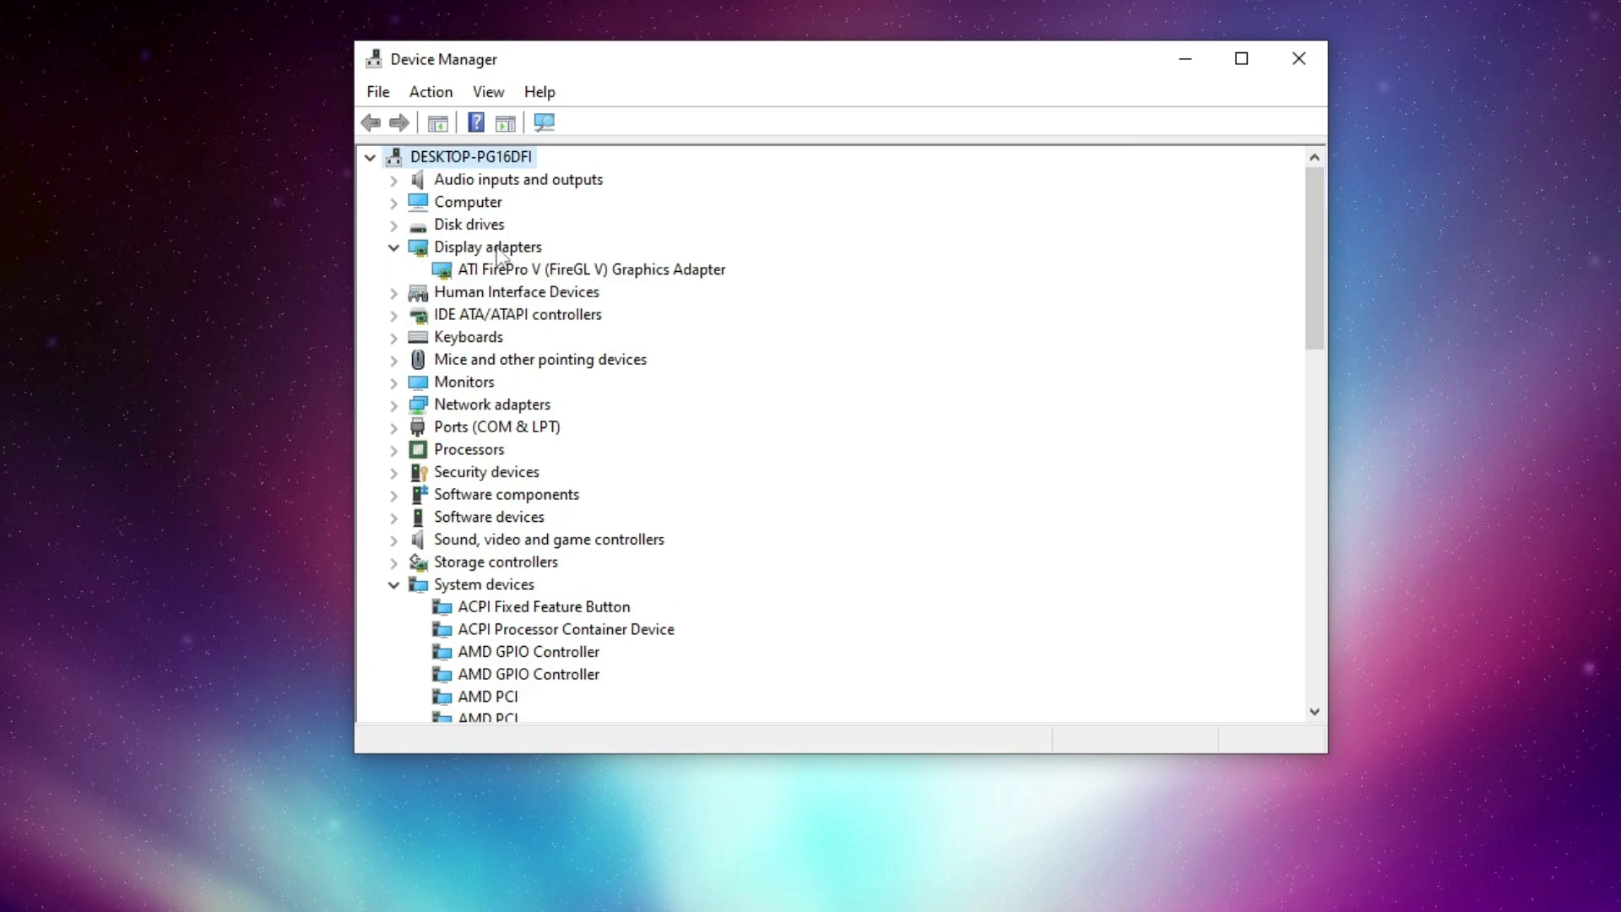
click(523, 271)
right_click(531, 276)
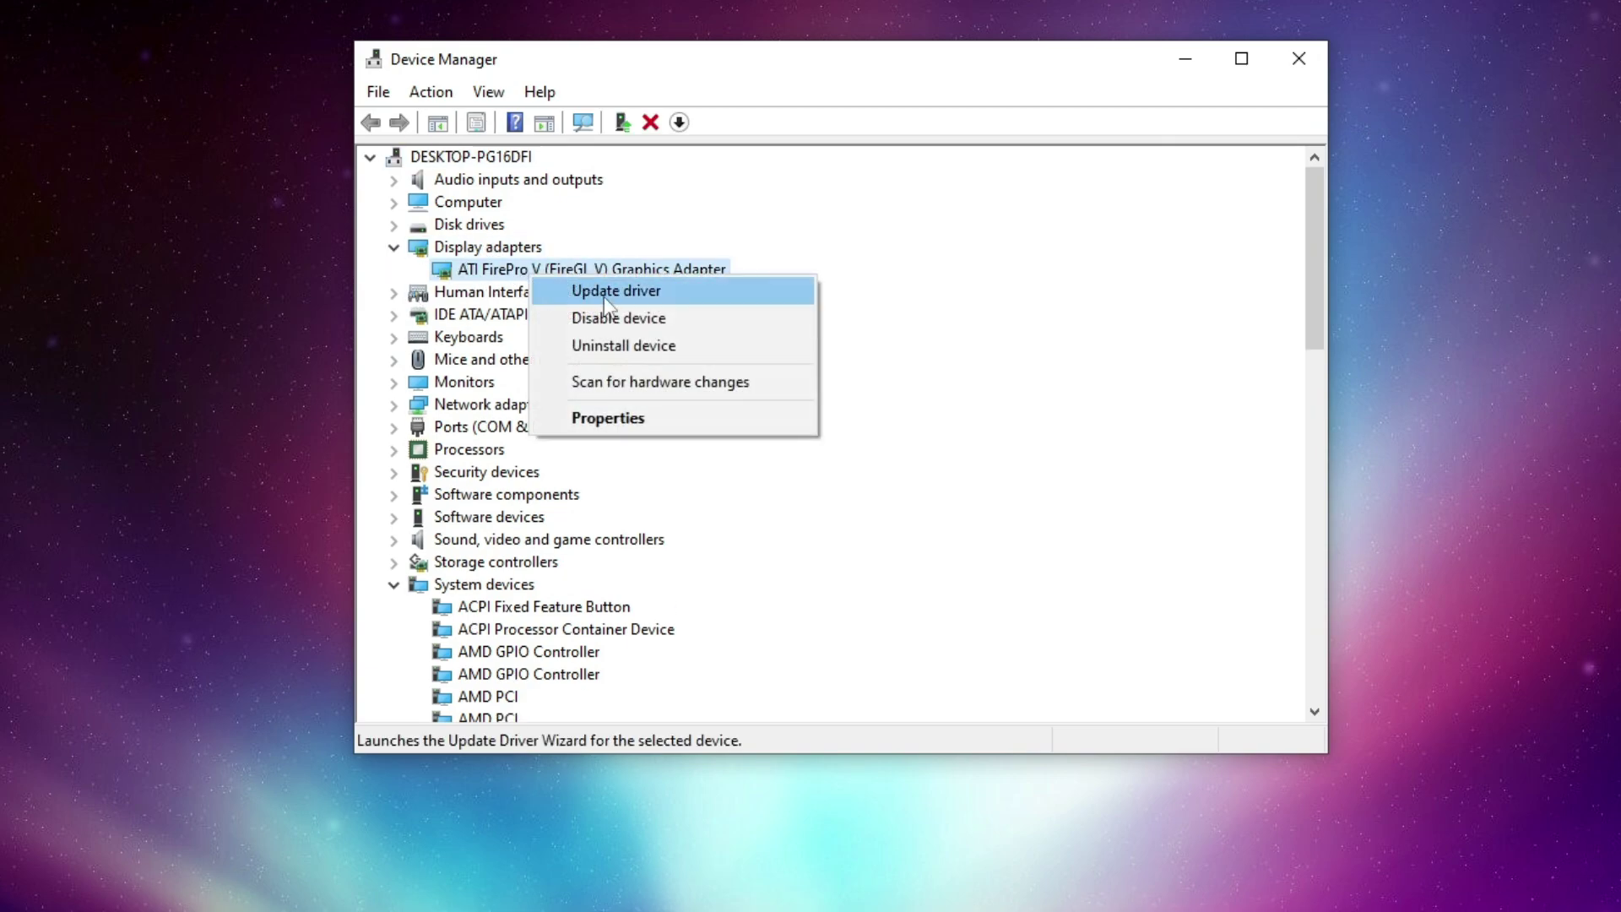
click(616, 301)
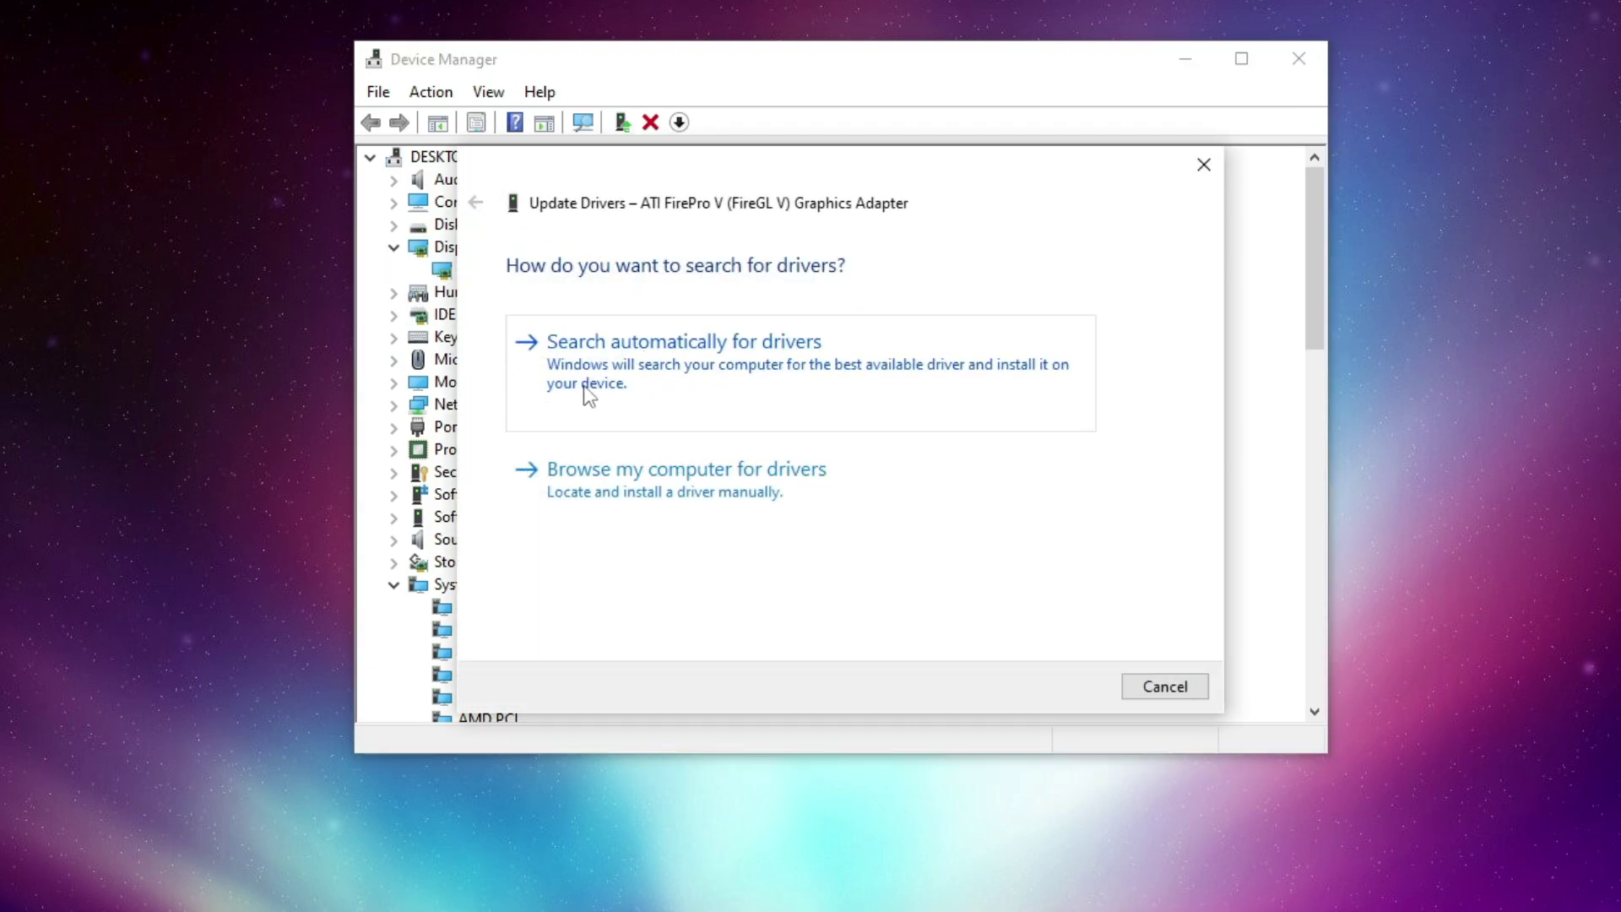
click(657, 363)
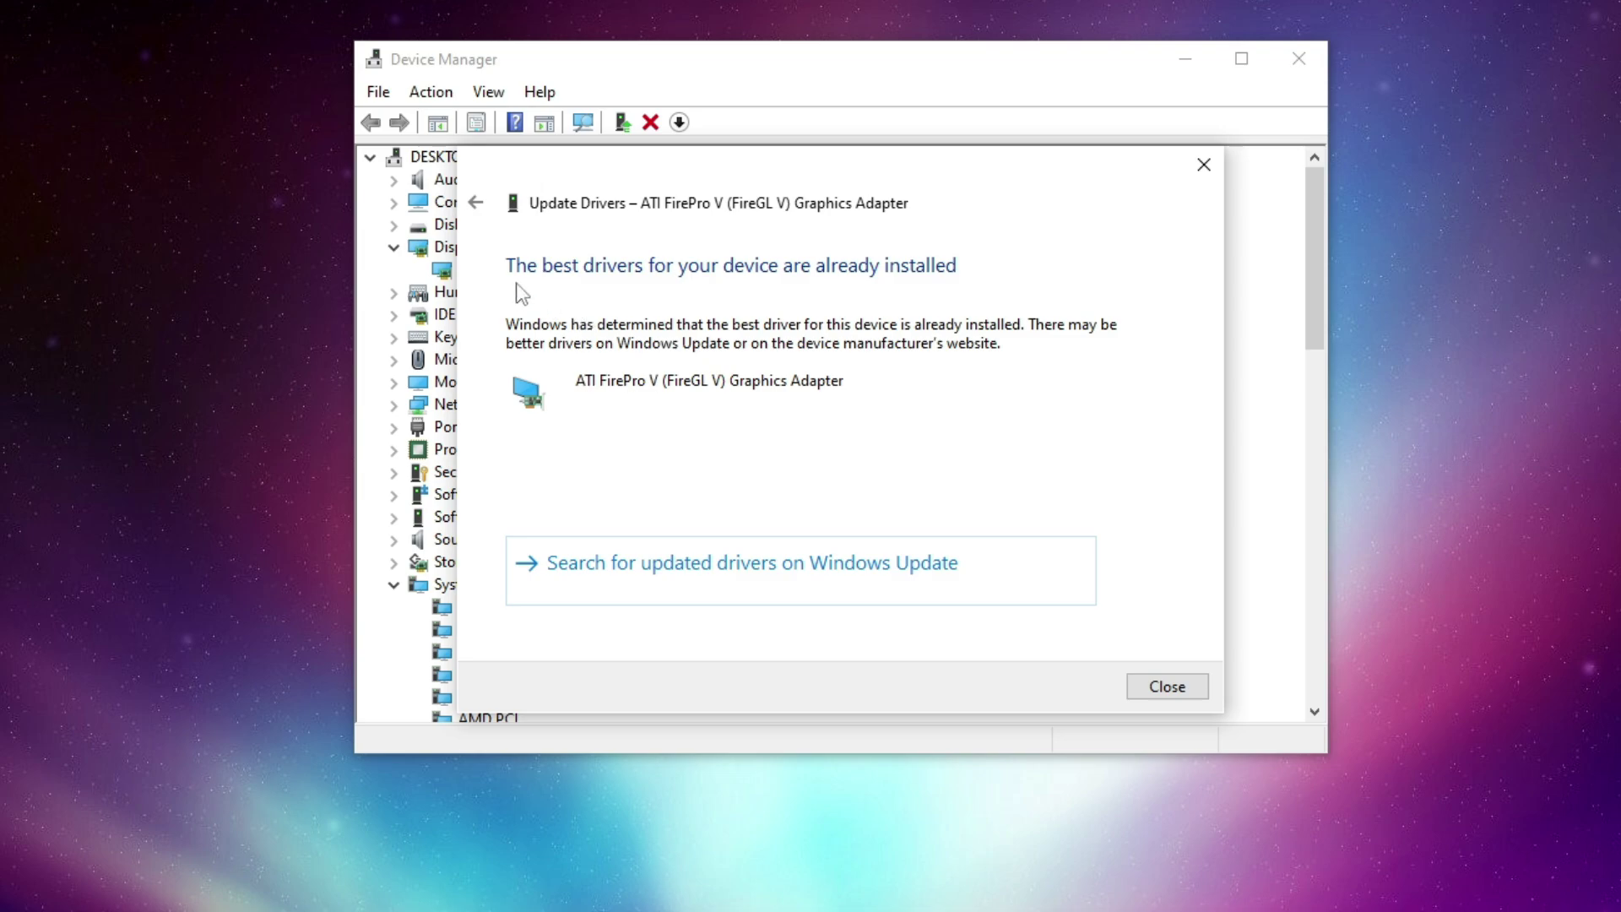
click(1167, 686)
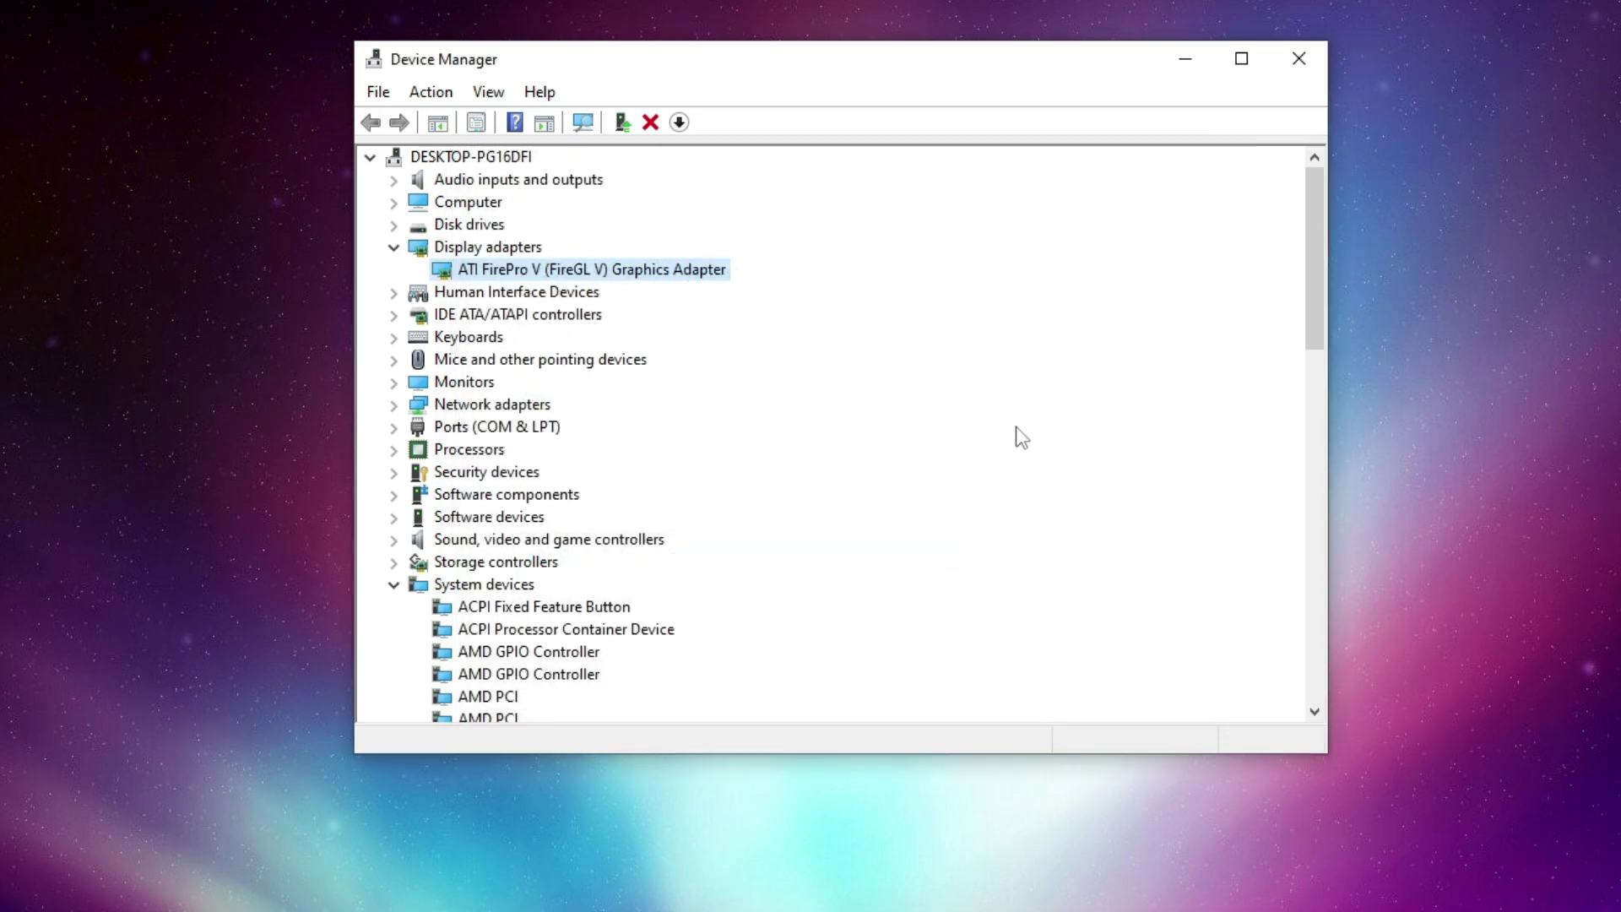
click(1299, 59)
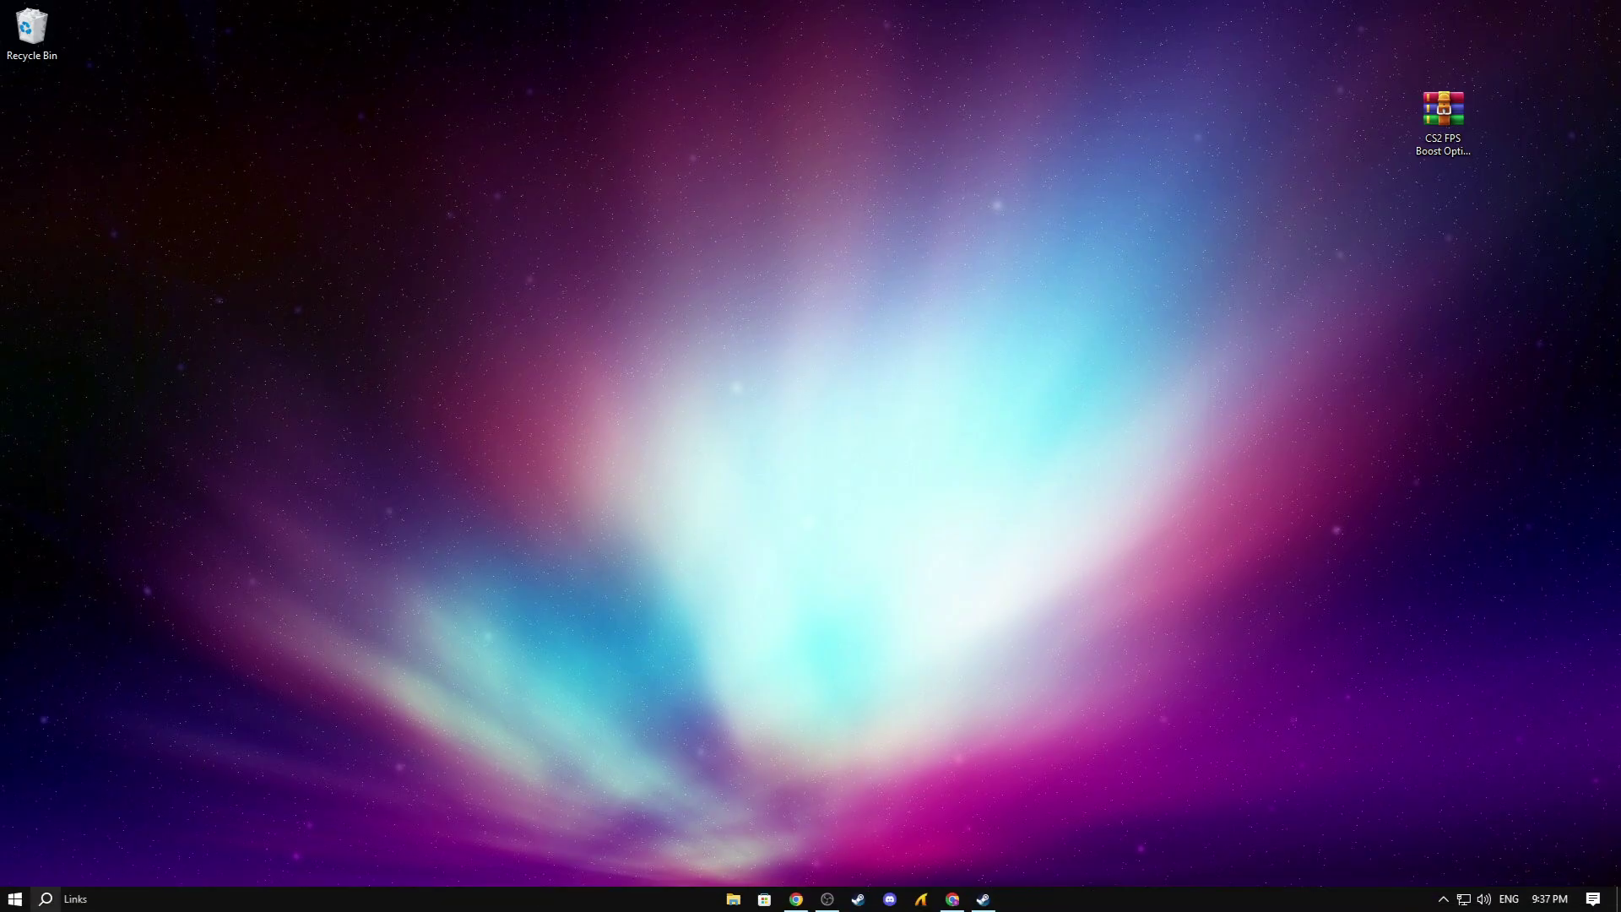
Open the Windows Update settings and check for updates.
key(super+s)
text(ch)
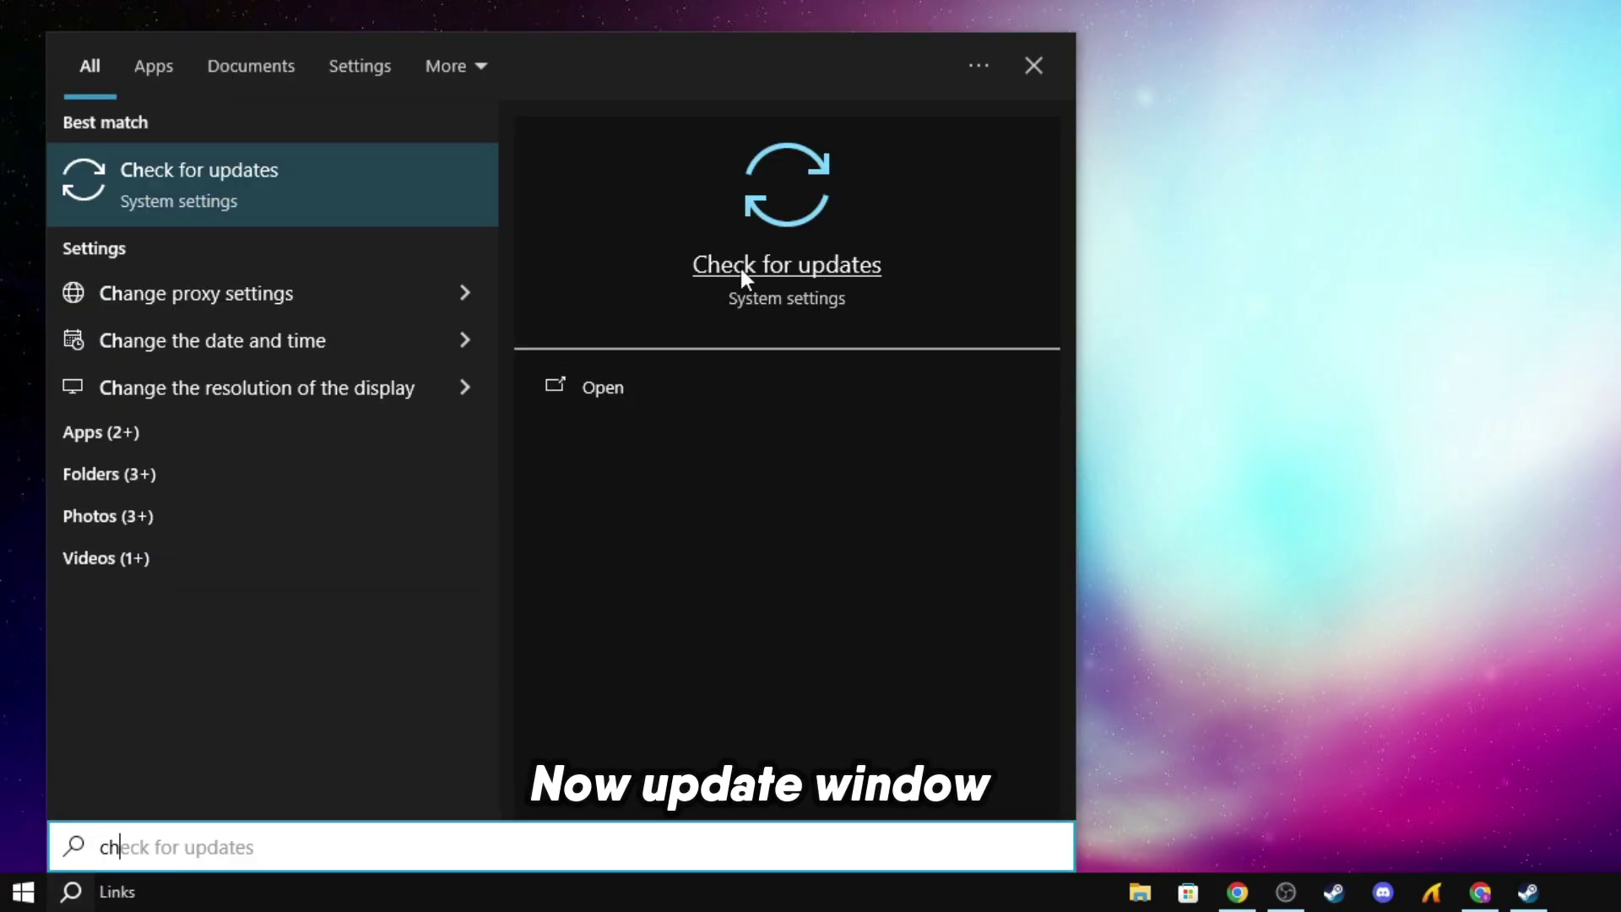
click(802, 262)
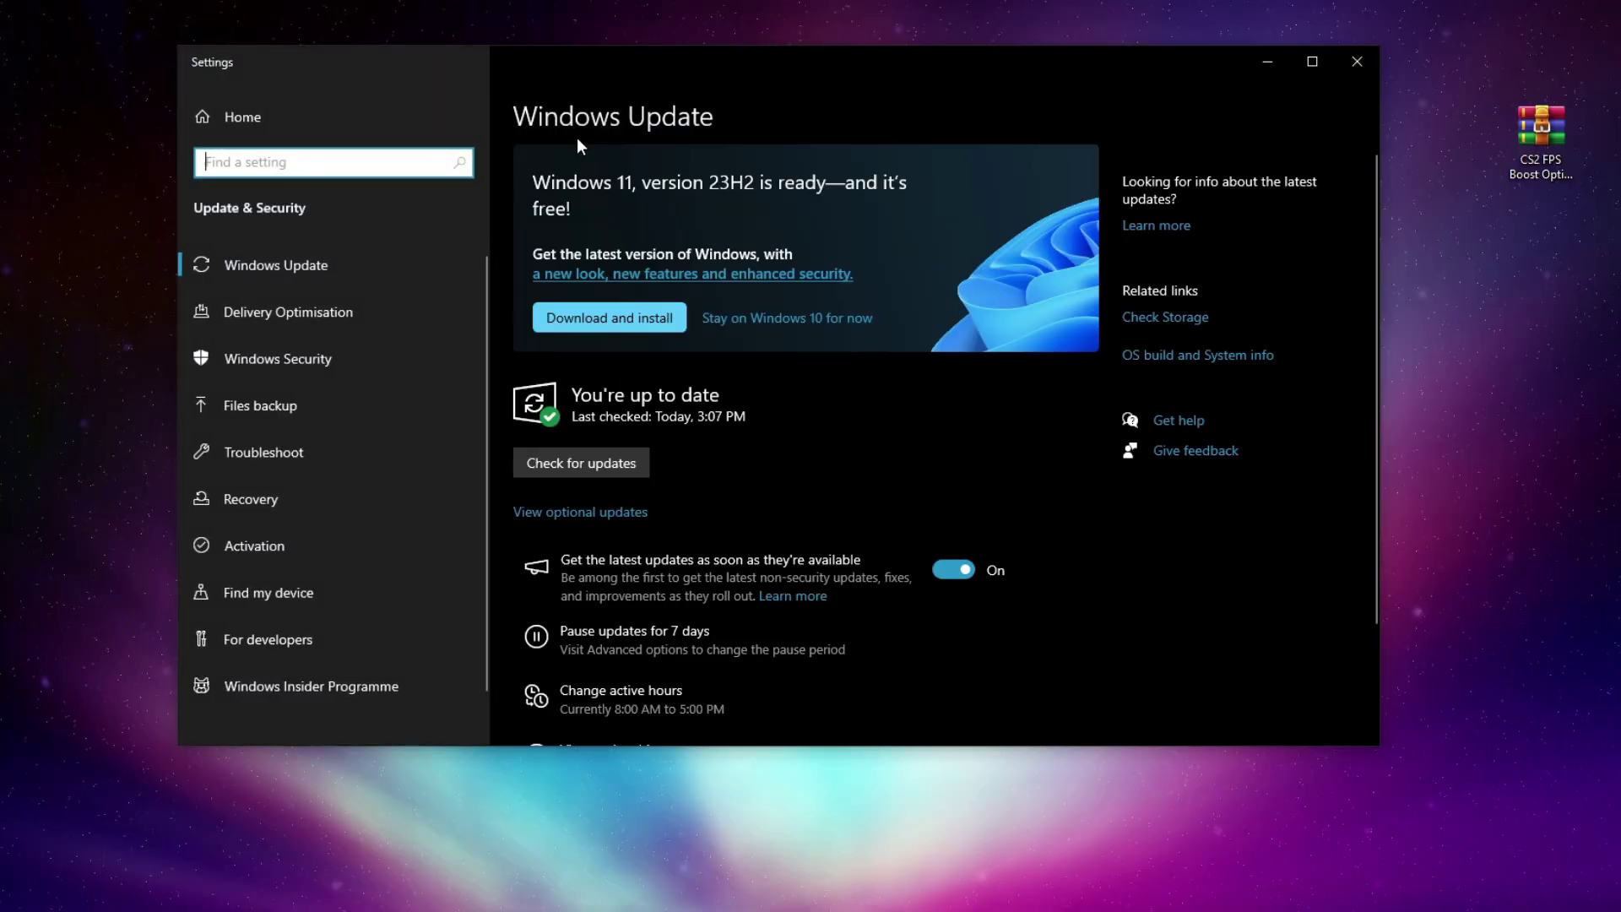
click(573, 459)
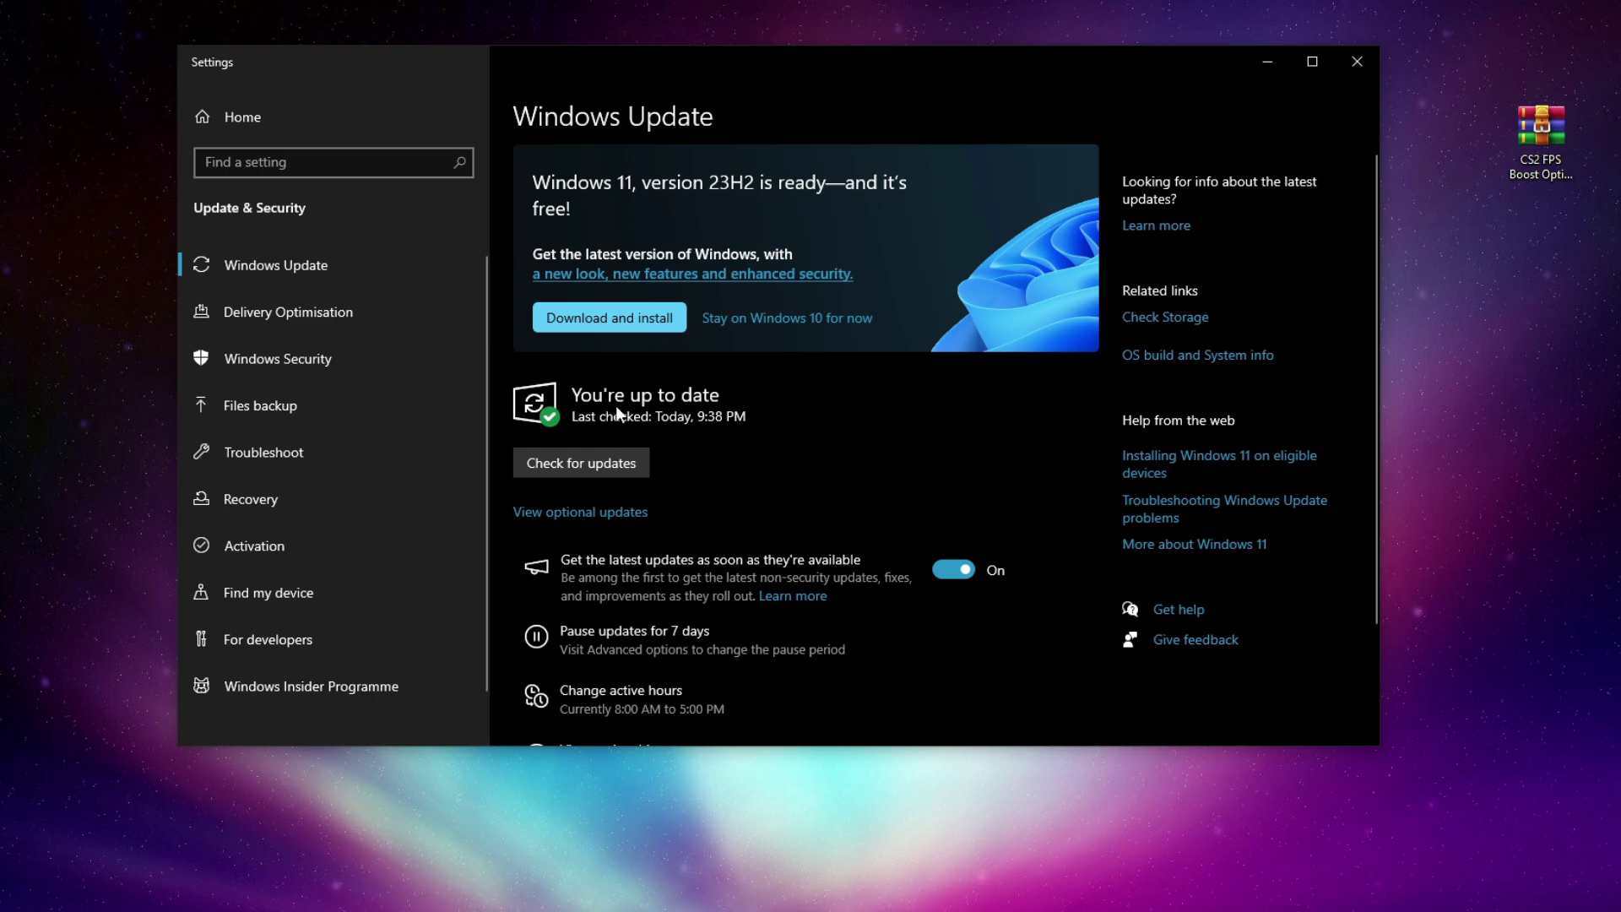
In the general privacy settings, set language list access, app launch tracking, suggested content and Settings notifications to off.
click(262, 132)
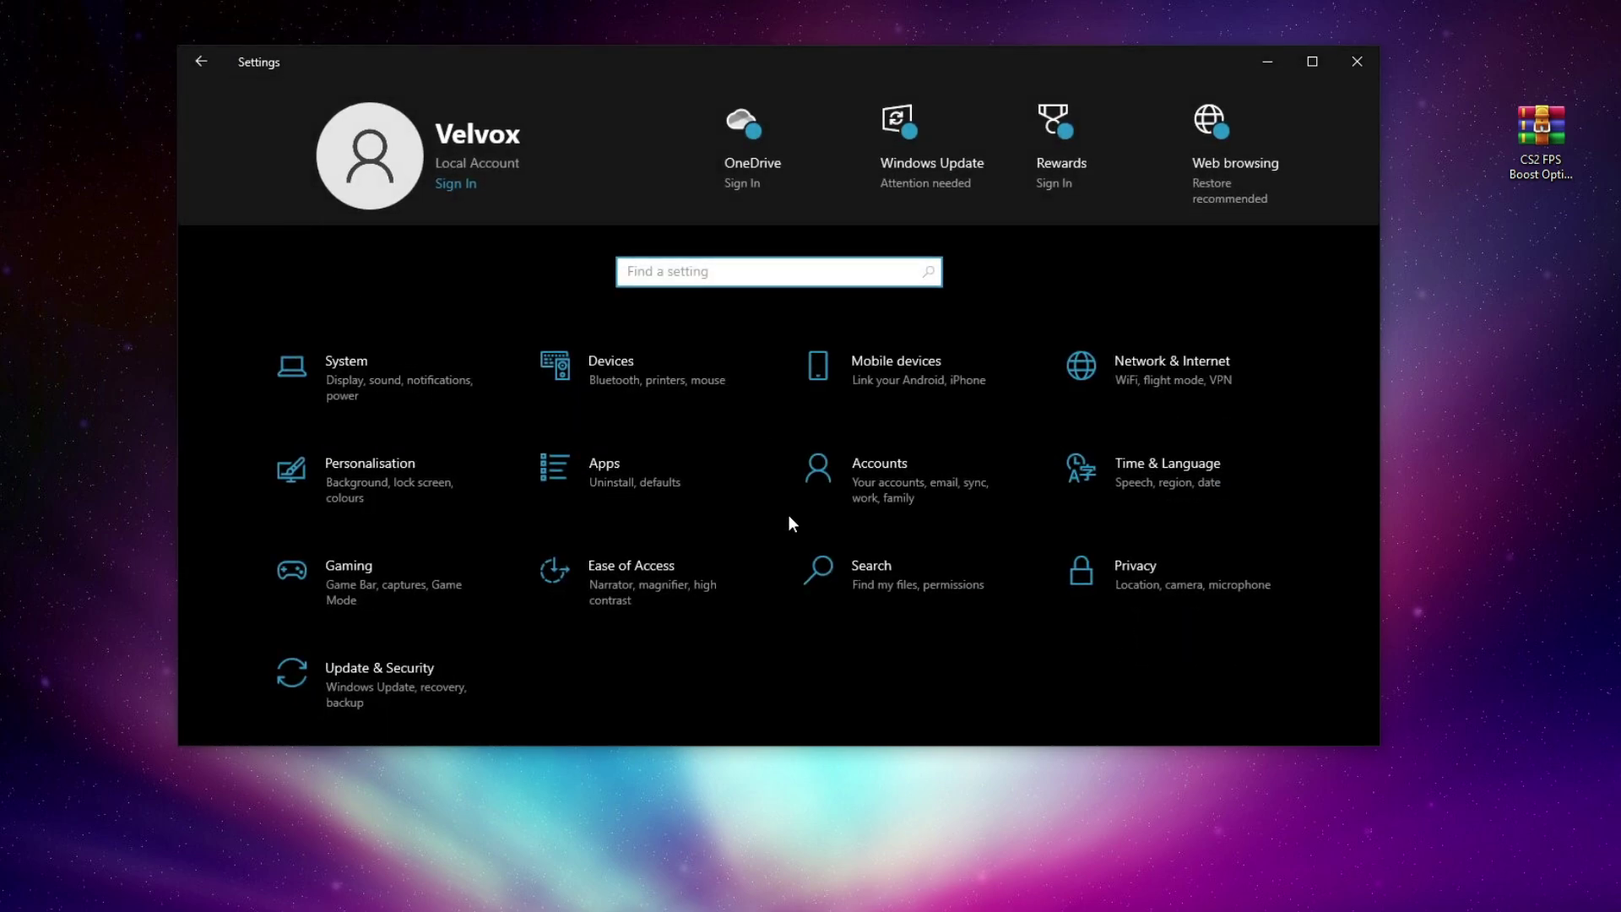
click(1143, 565)
click(537, 370)
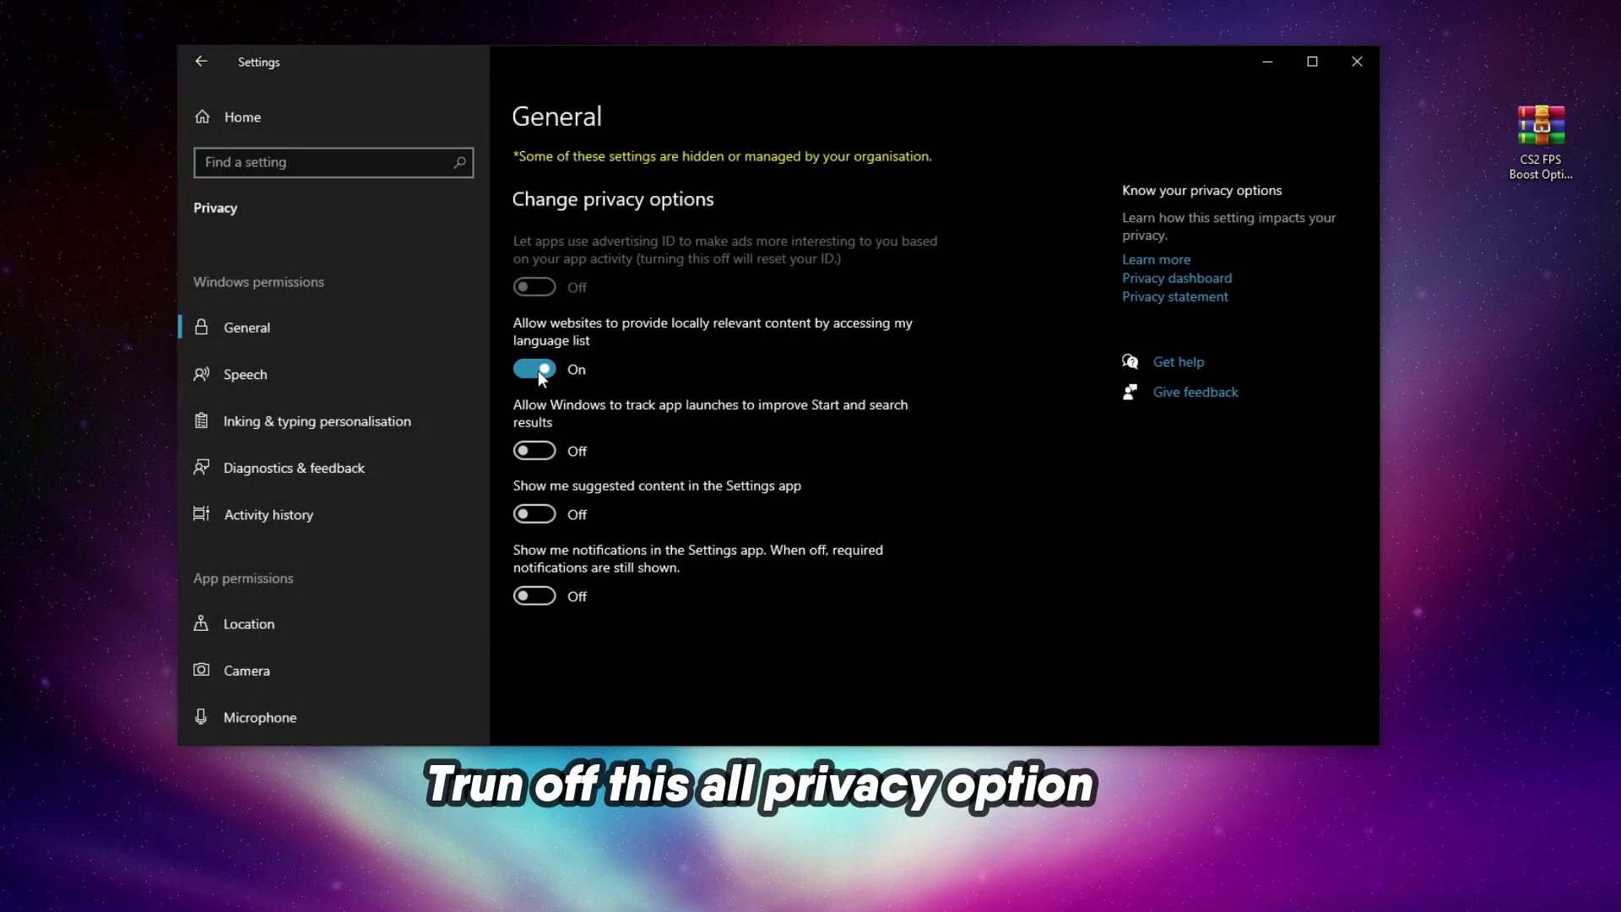
click(537, 452)
click(535, 369)
click(534, 514)
click(539, 515)
click(535, 598)
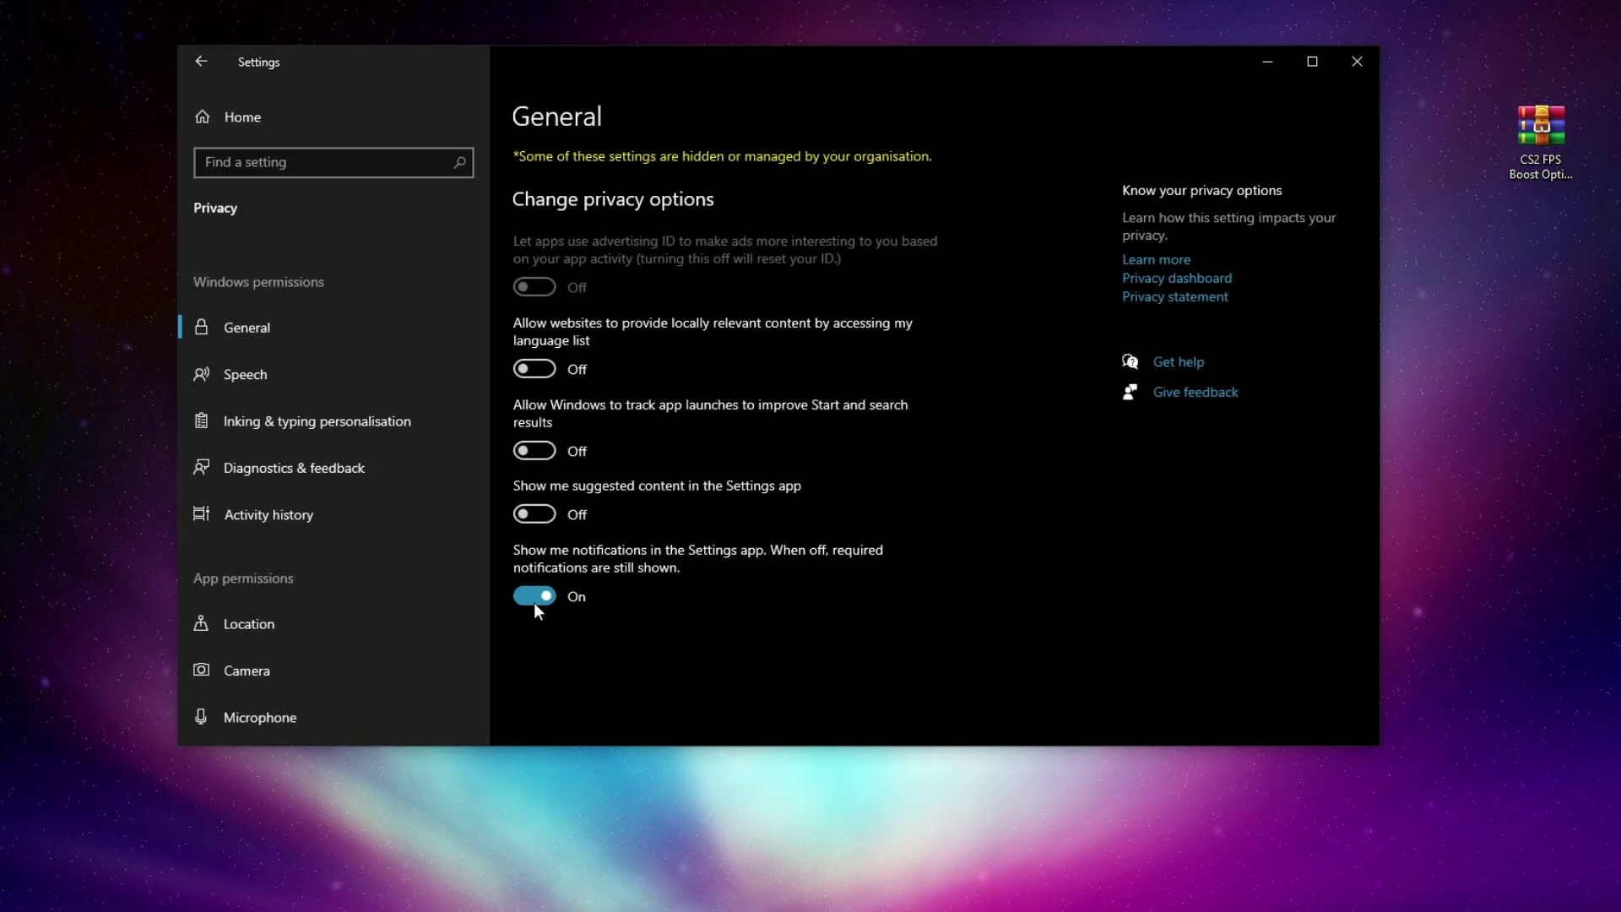
Open the Background apps privacy settings and check which apps may run in the background.
scroll(293, 430, down, 7)
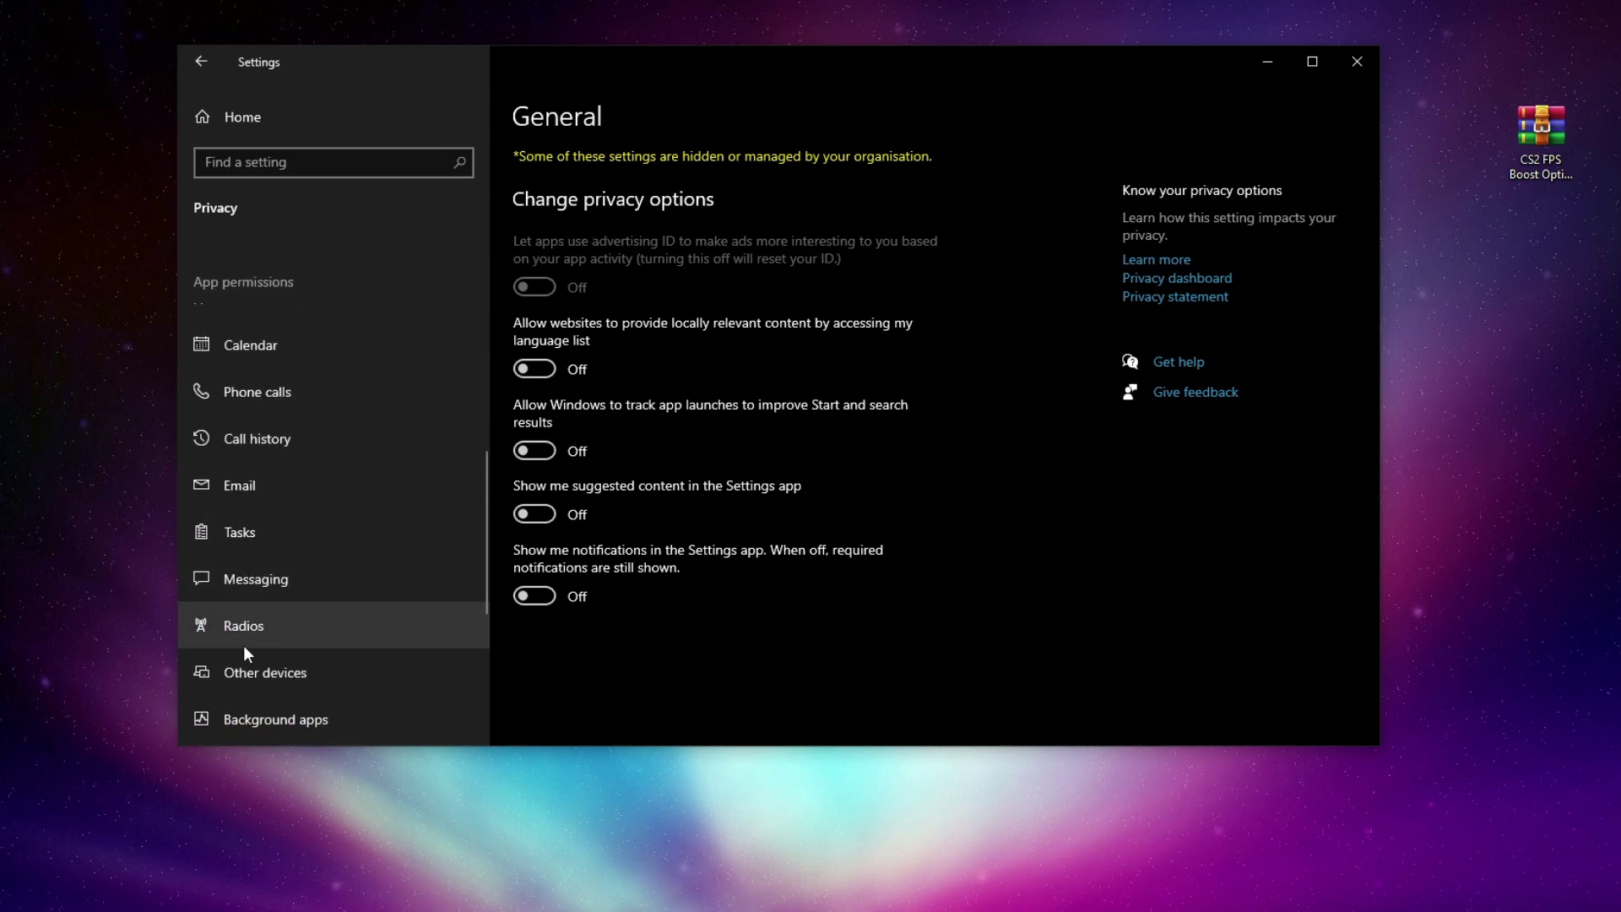
click(249, 716)
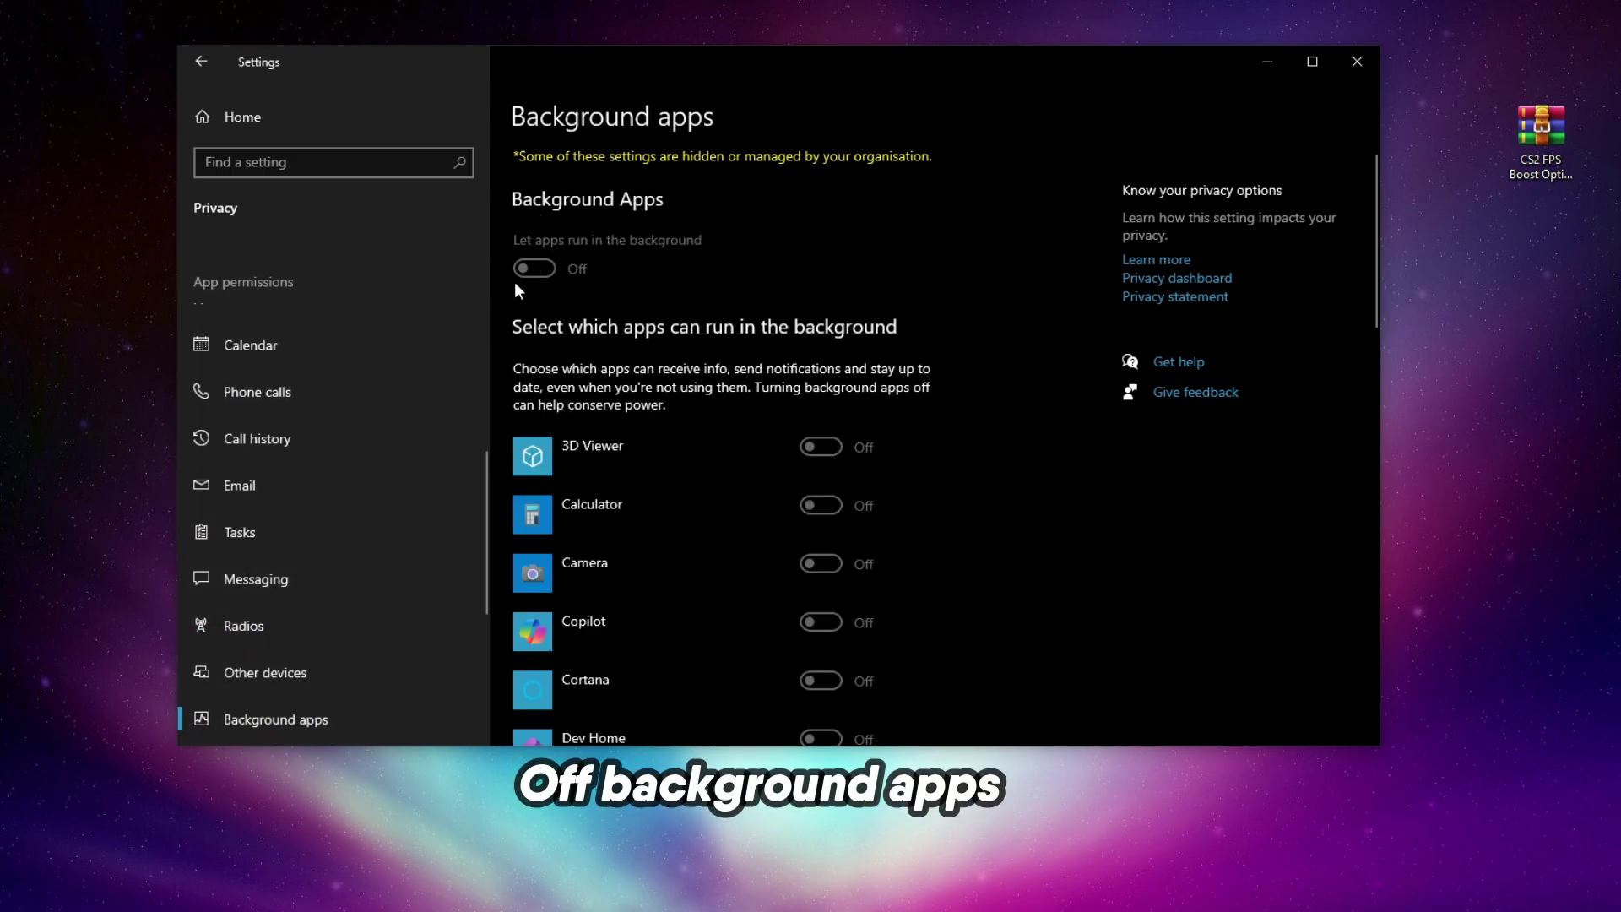
scroll(792, 488, down, 10)
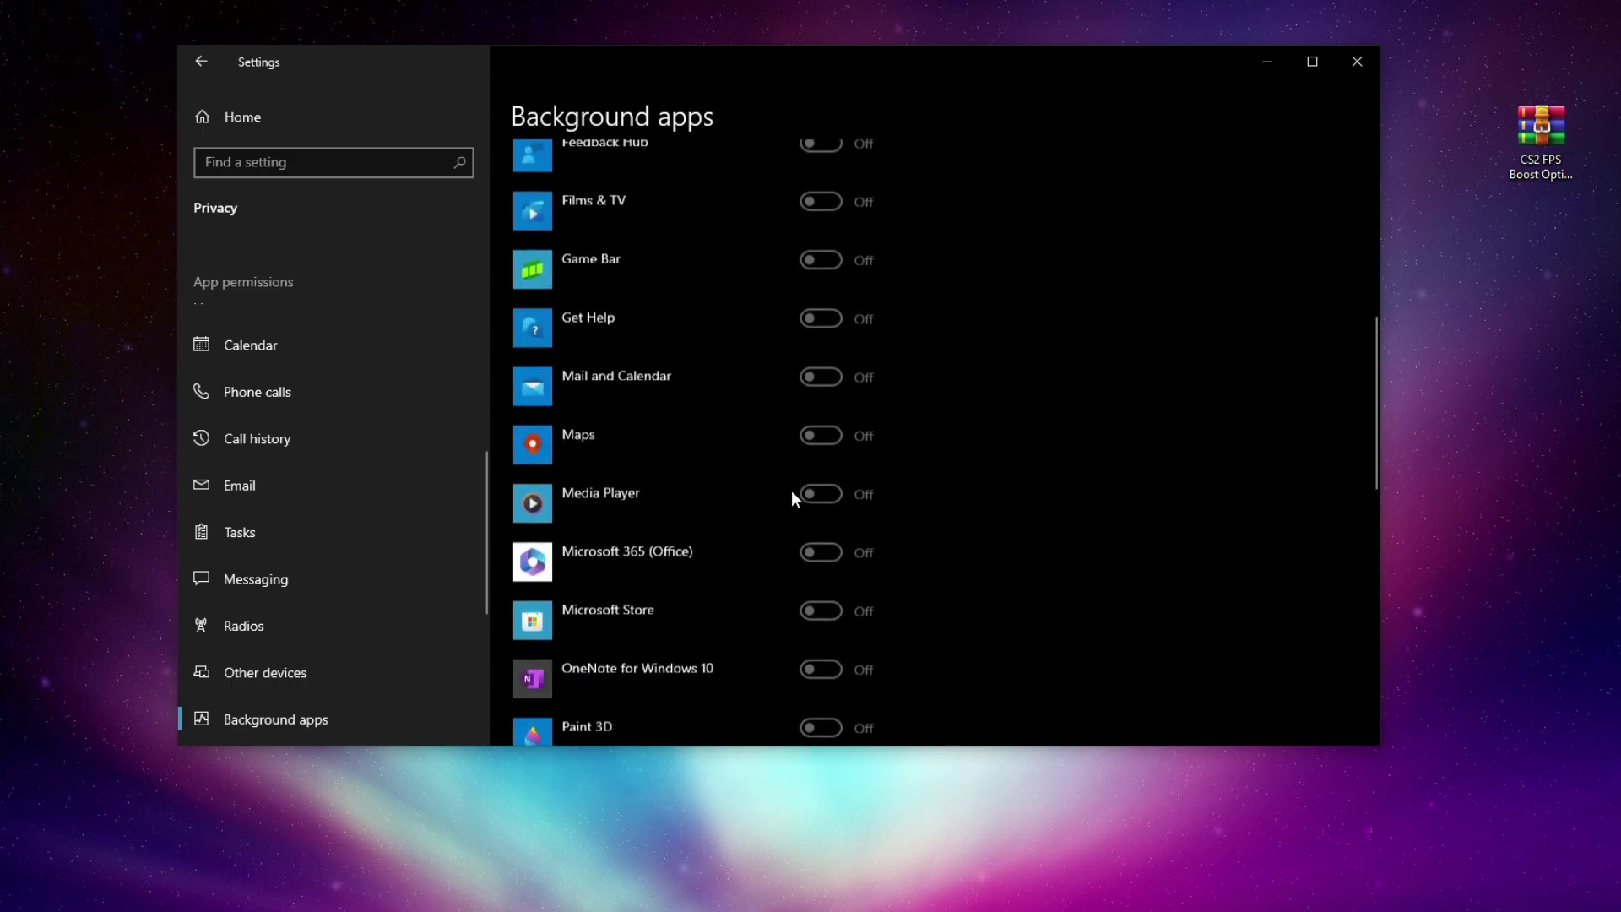
scroll(760, 506, up, 10)
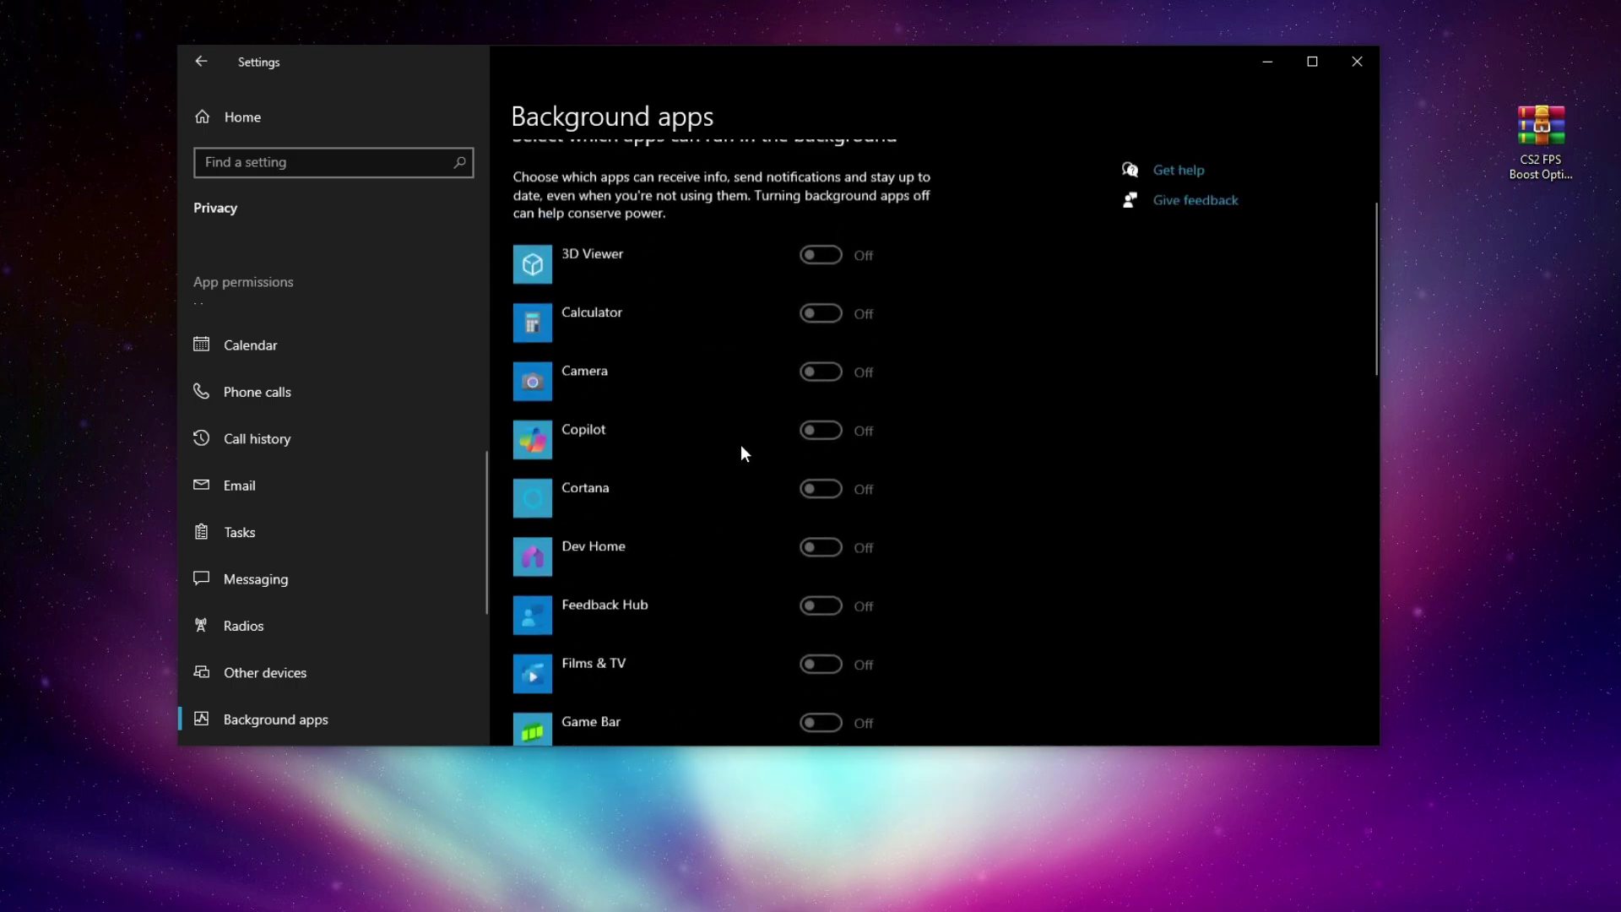
Open the Gaming settings and make sure Game Bar is set to off.
click(257, 133)
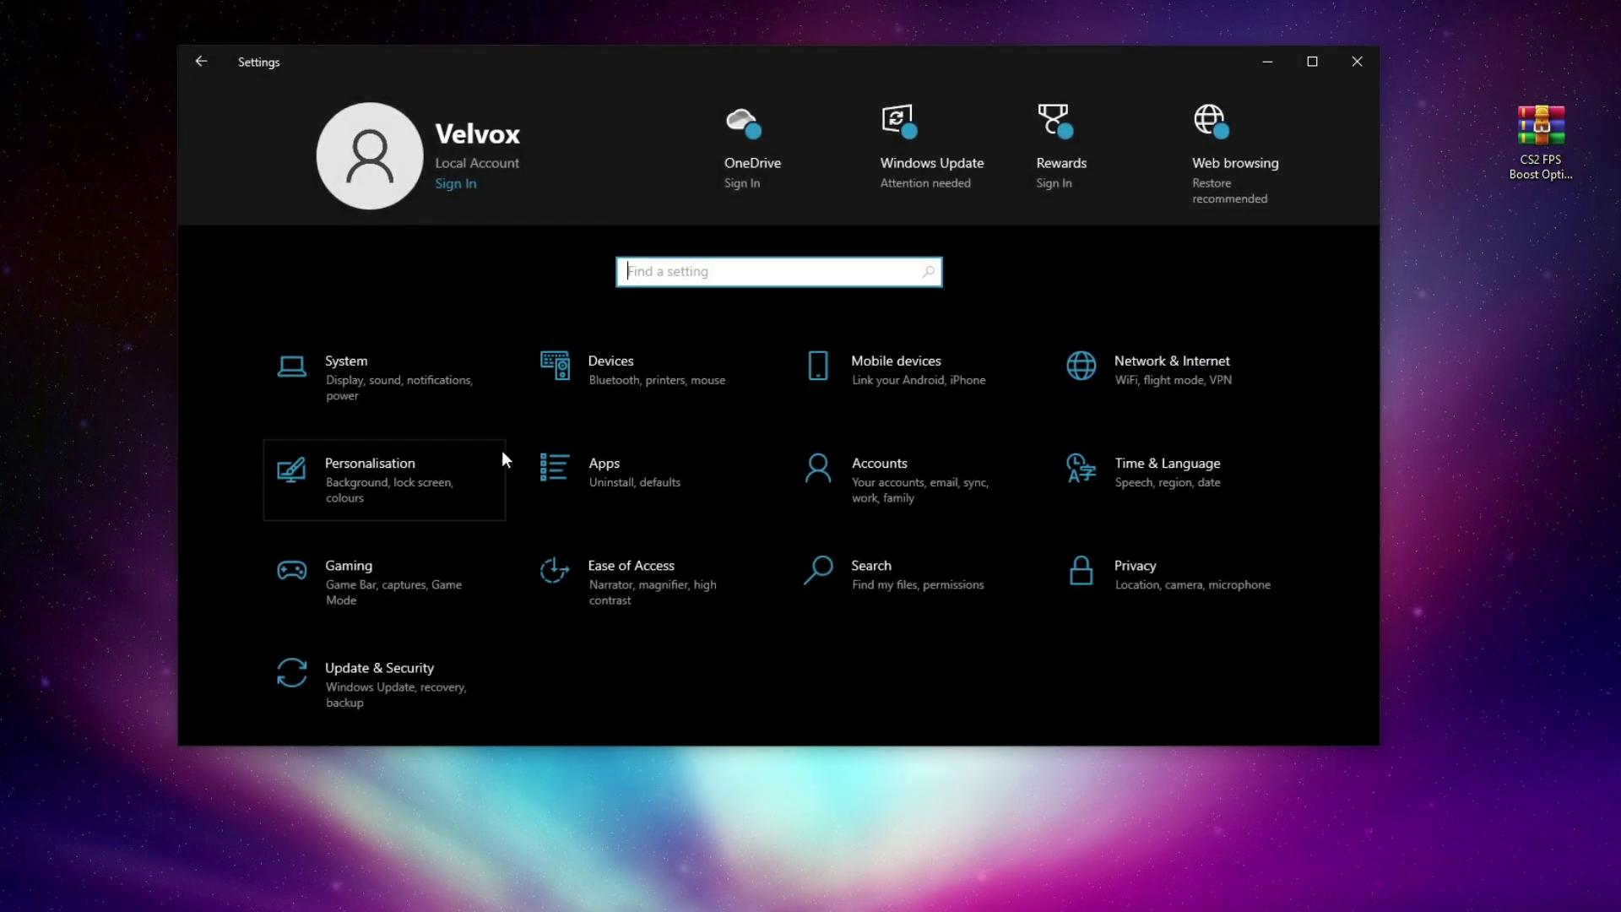
click(411, 583)
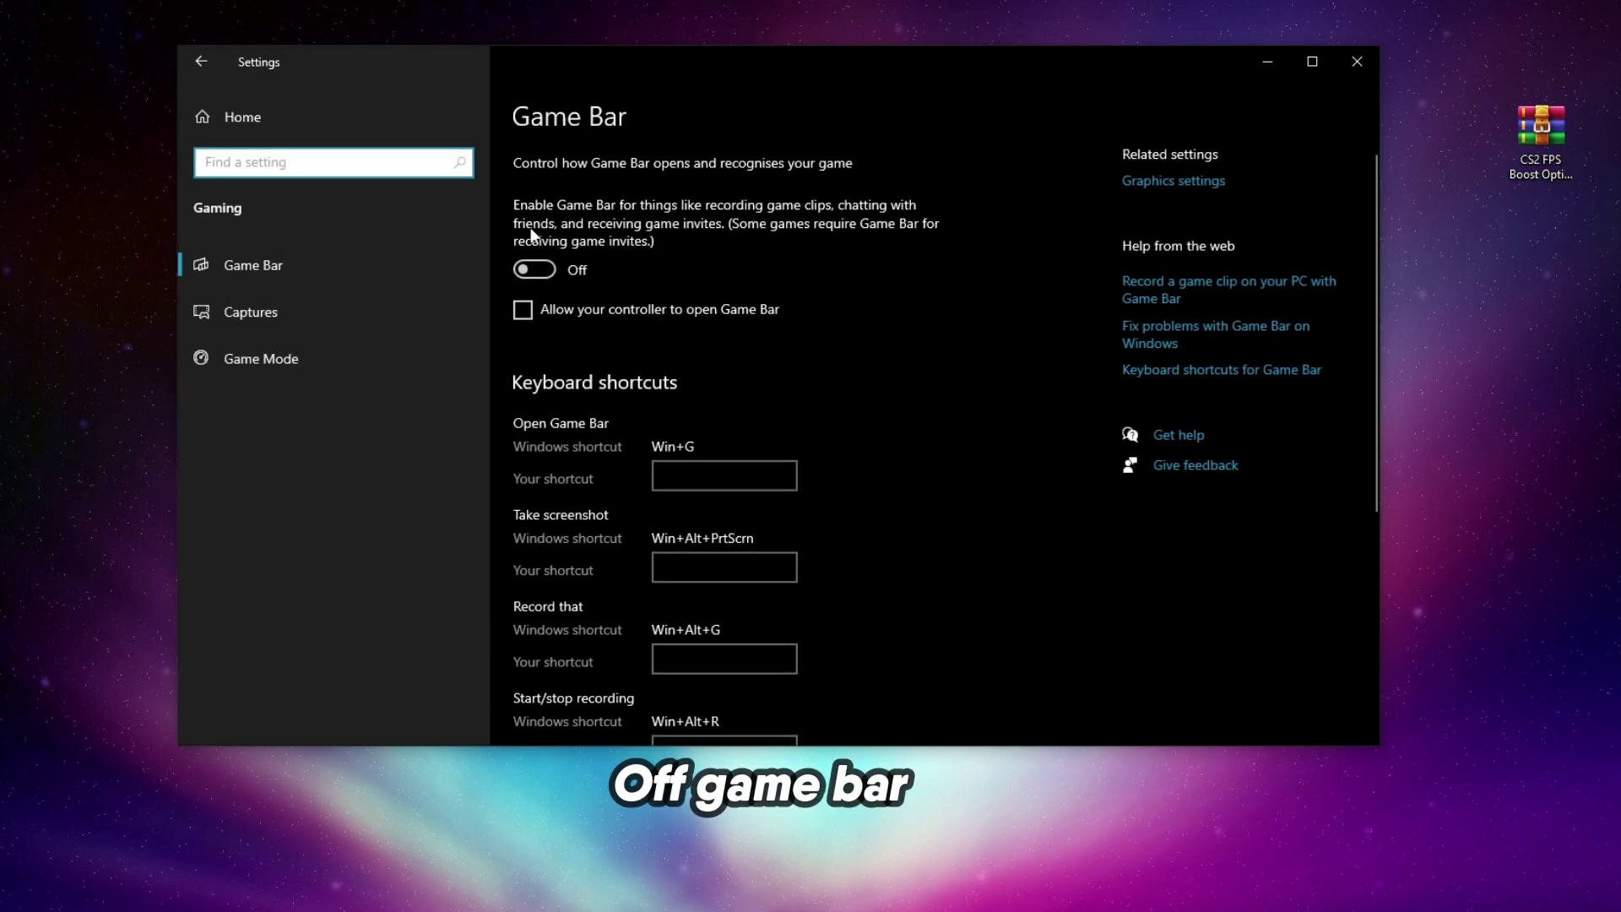
click(534, 270)
click(534, 269)
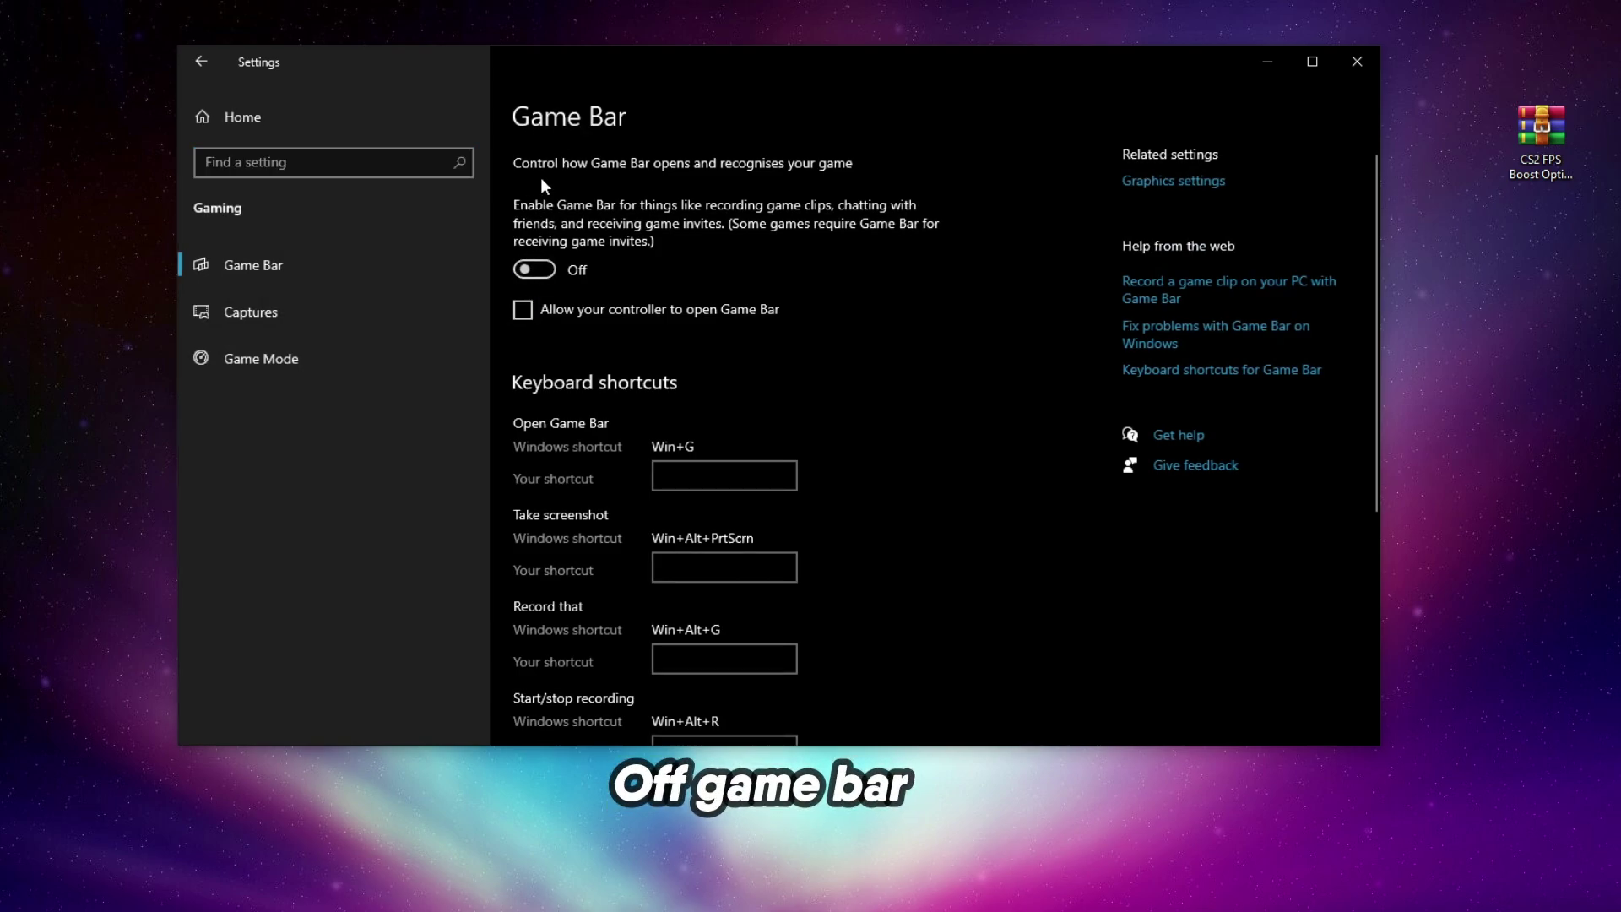
Open the Game Mode settings and make sure Game Mode is set to on.
click(331, 357)
click(541, 239)
click(532, 237)
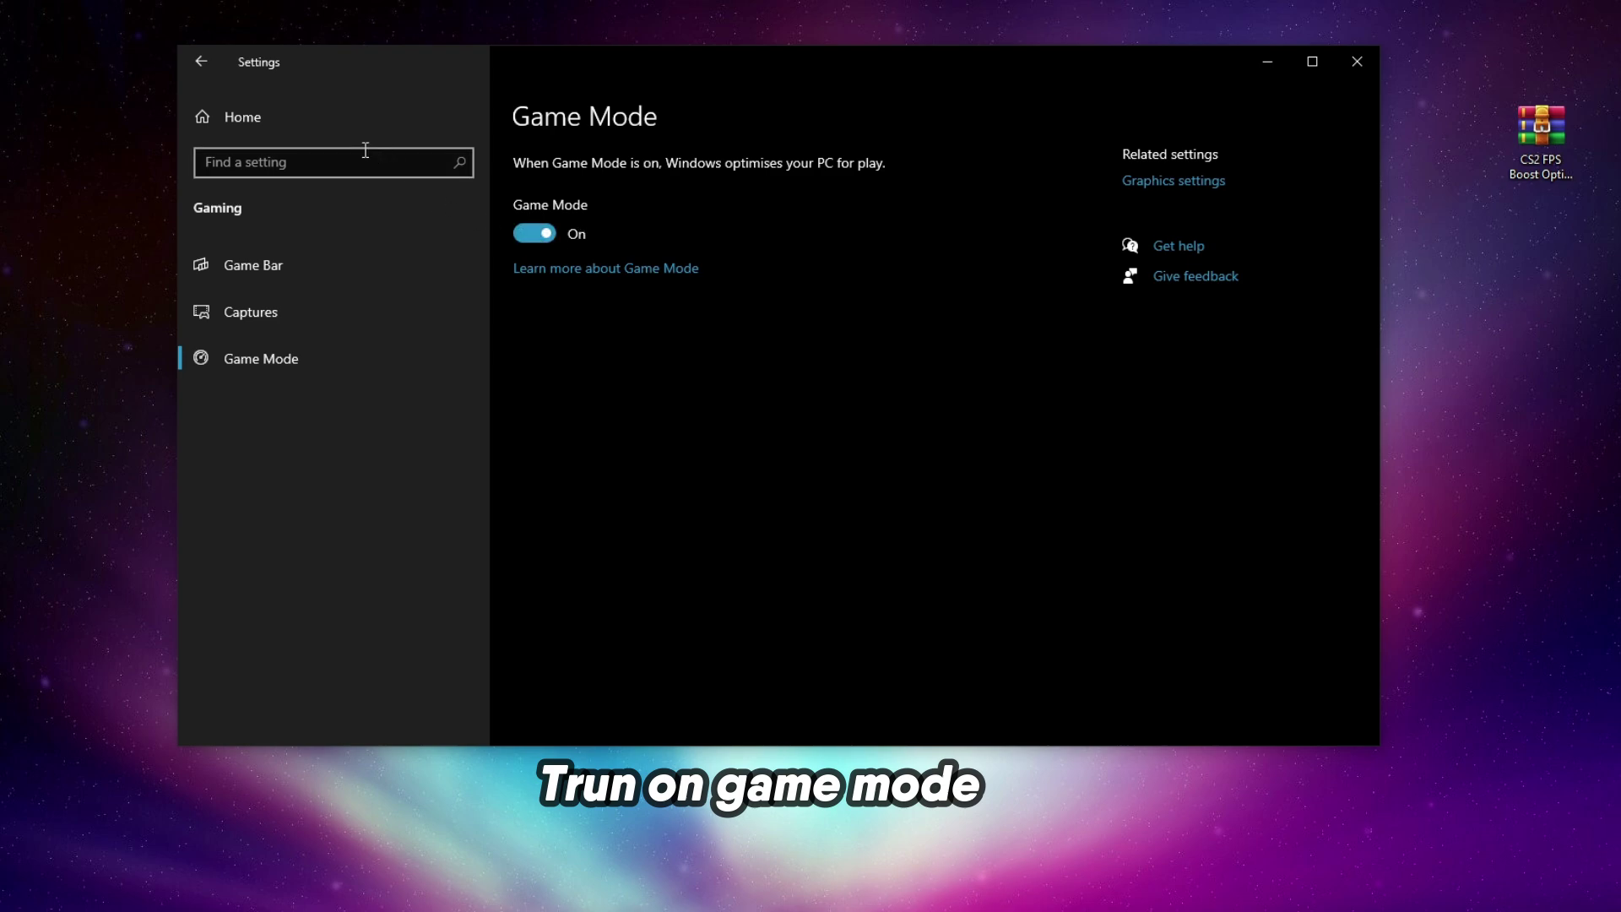
Search the settings for Edit power plan, review the available plans in Power Options and close the window.
click(340, 140)
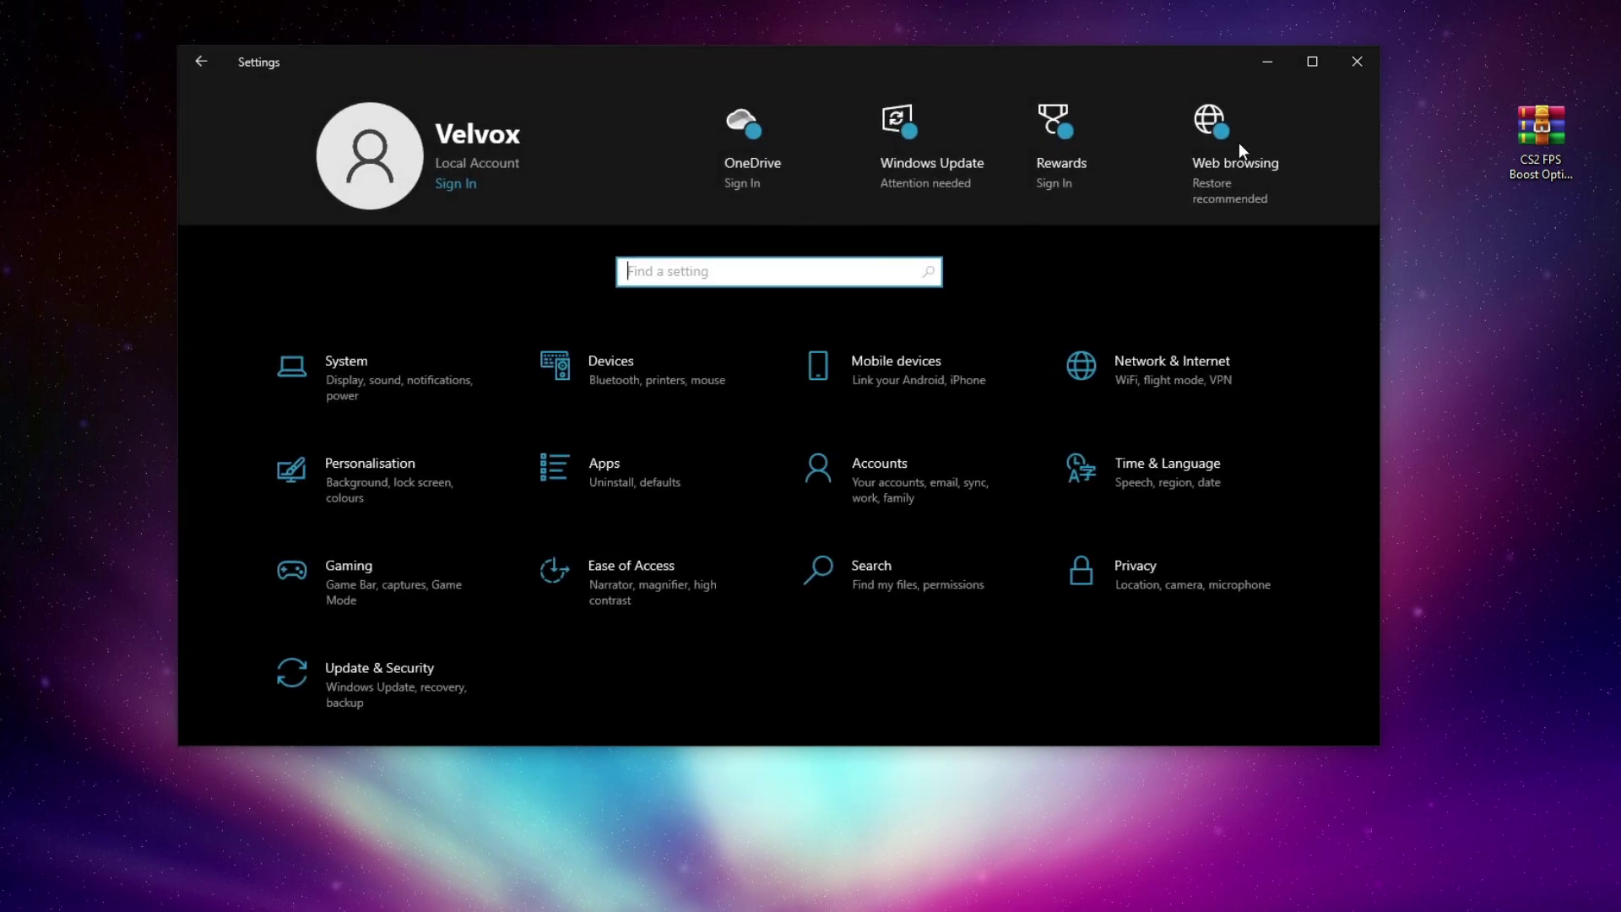
text(ed)
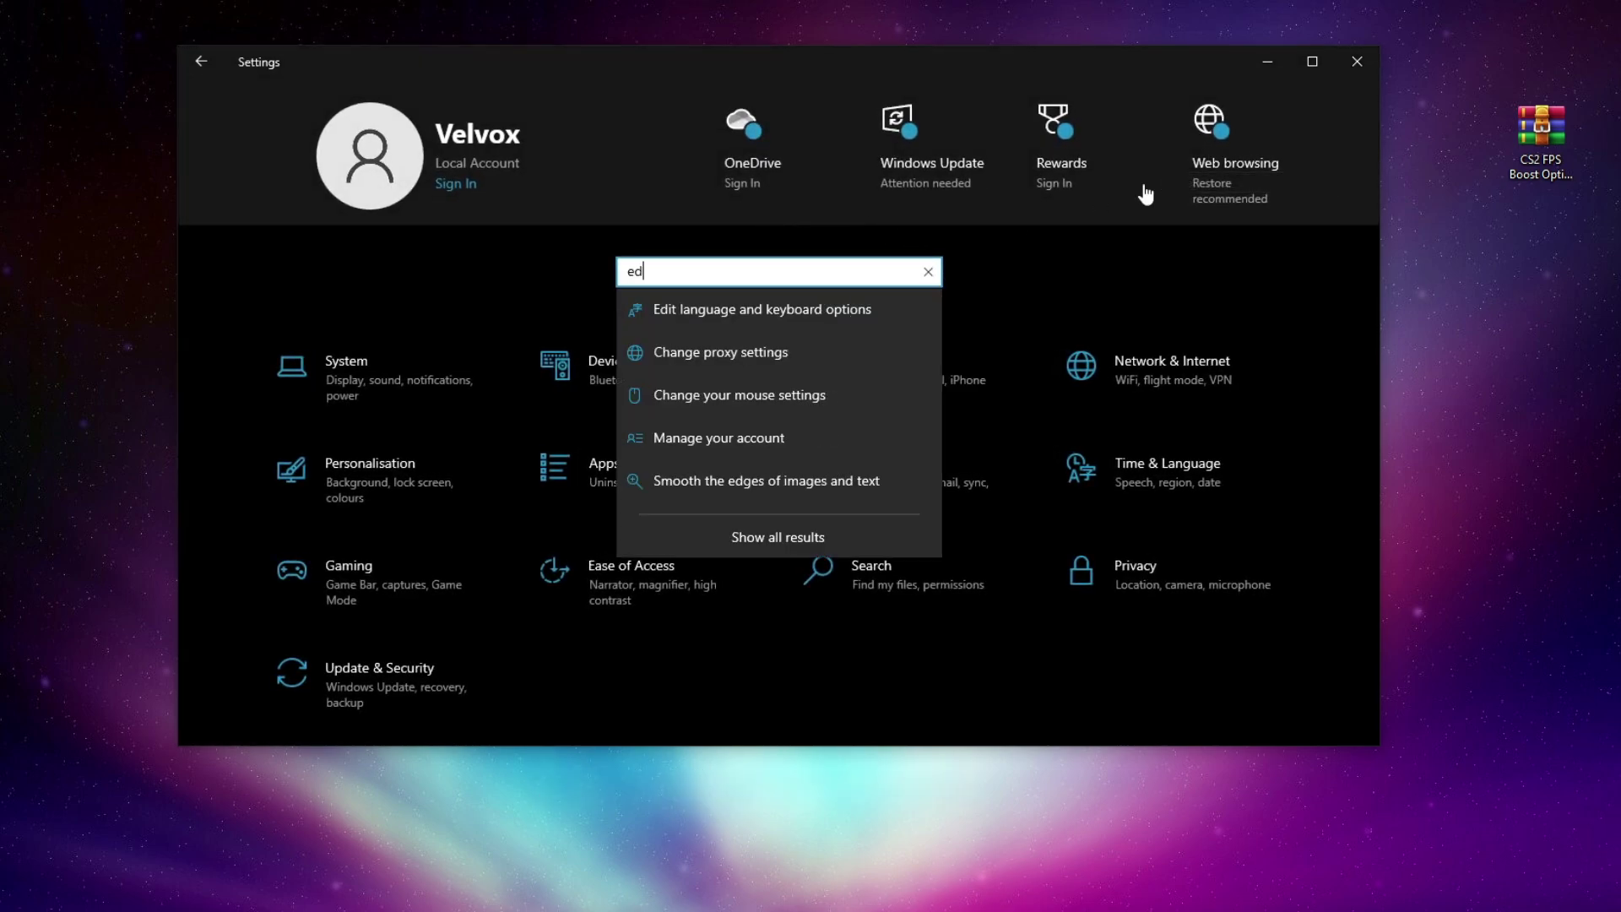
text(it p)
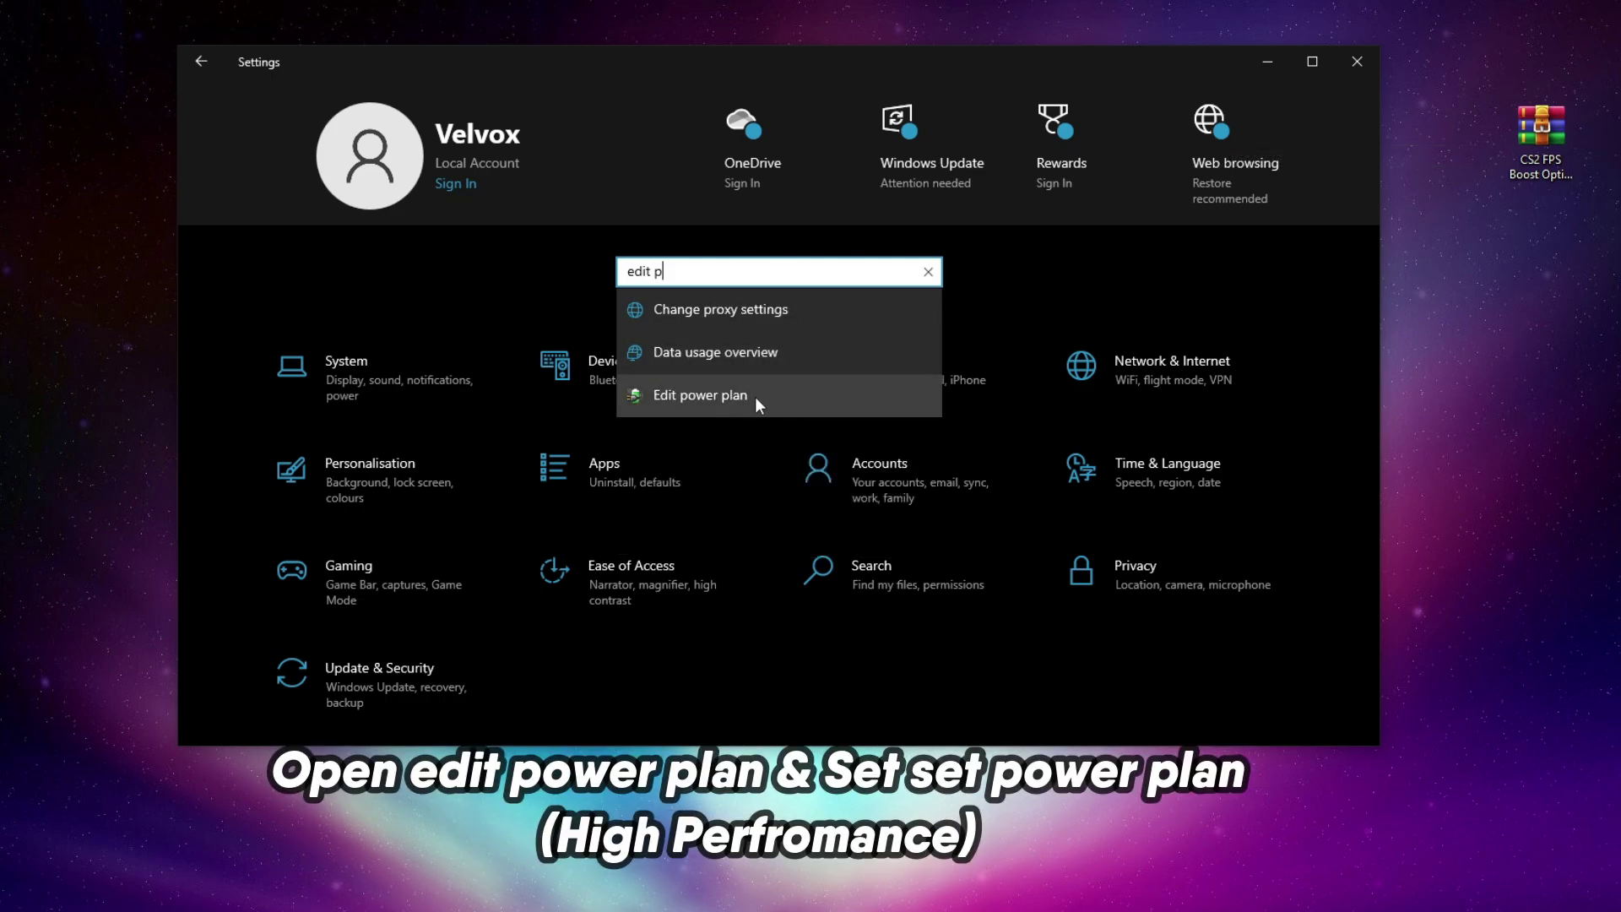
click(717, 393)
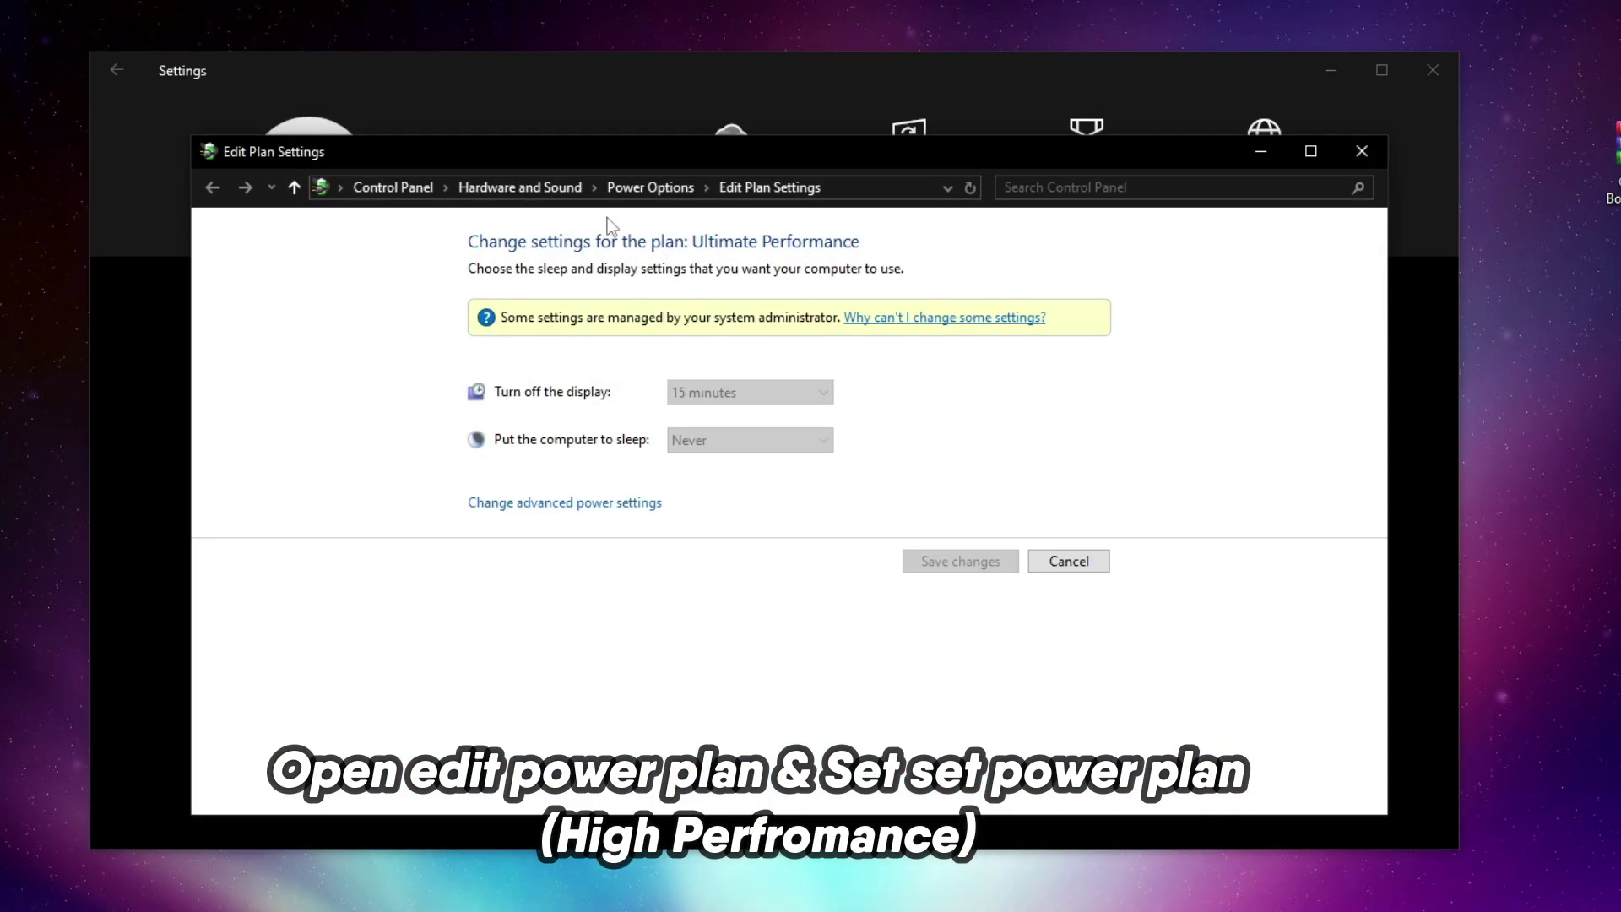
click(676, 165)
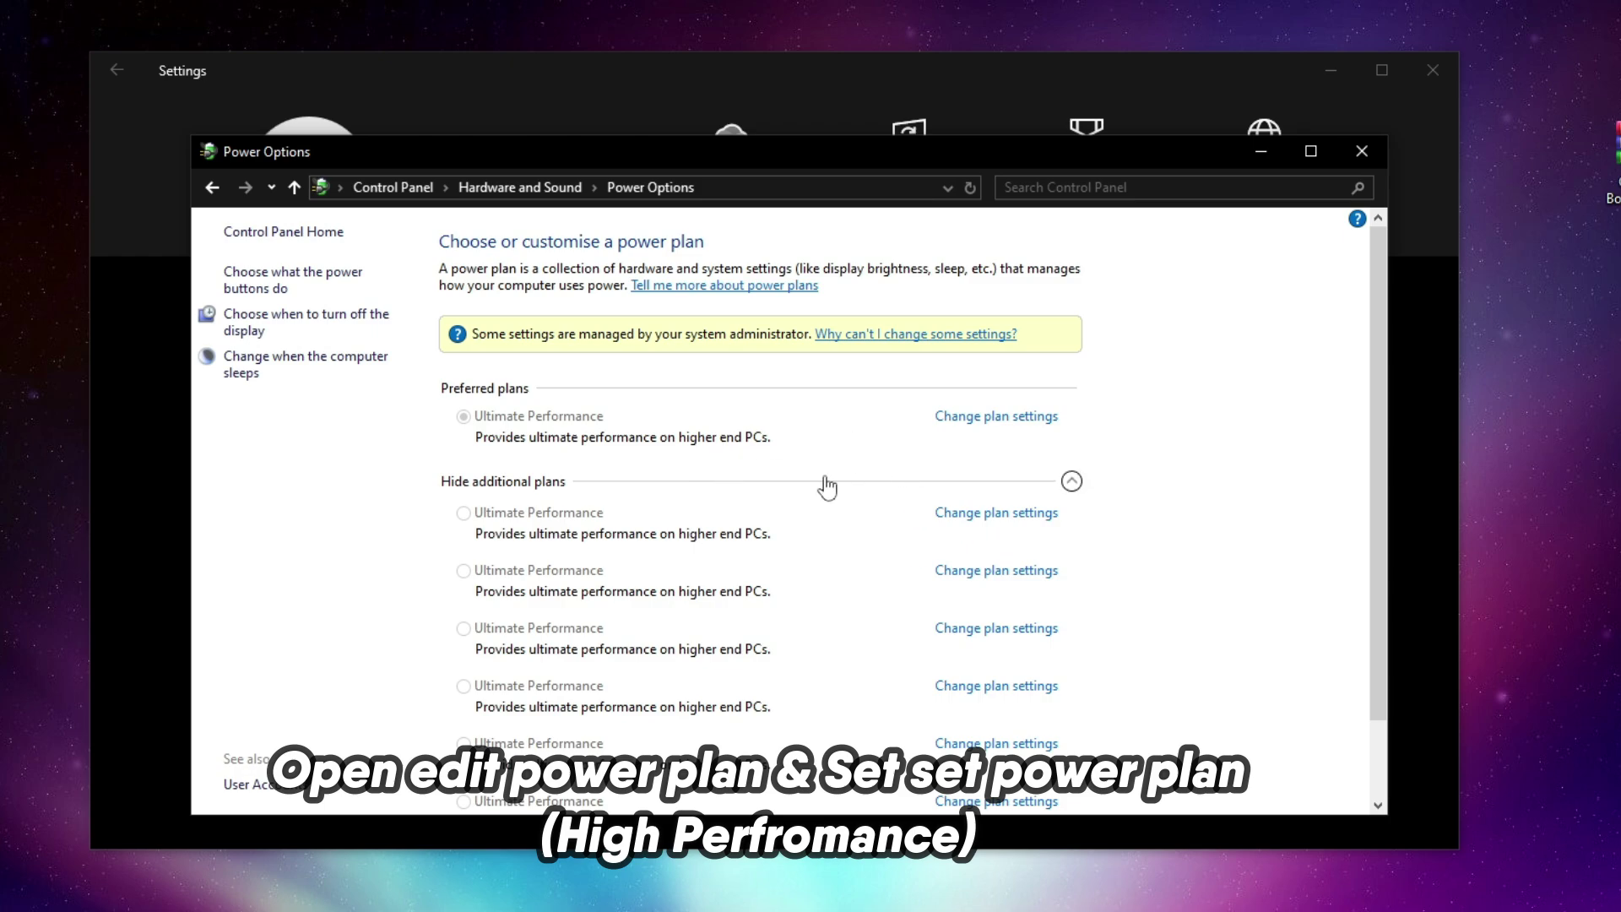
click(1364, 153)
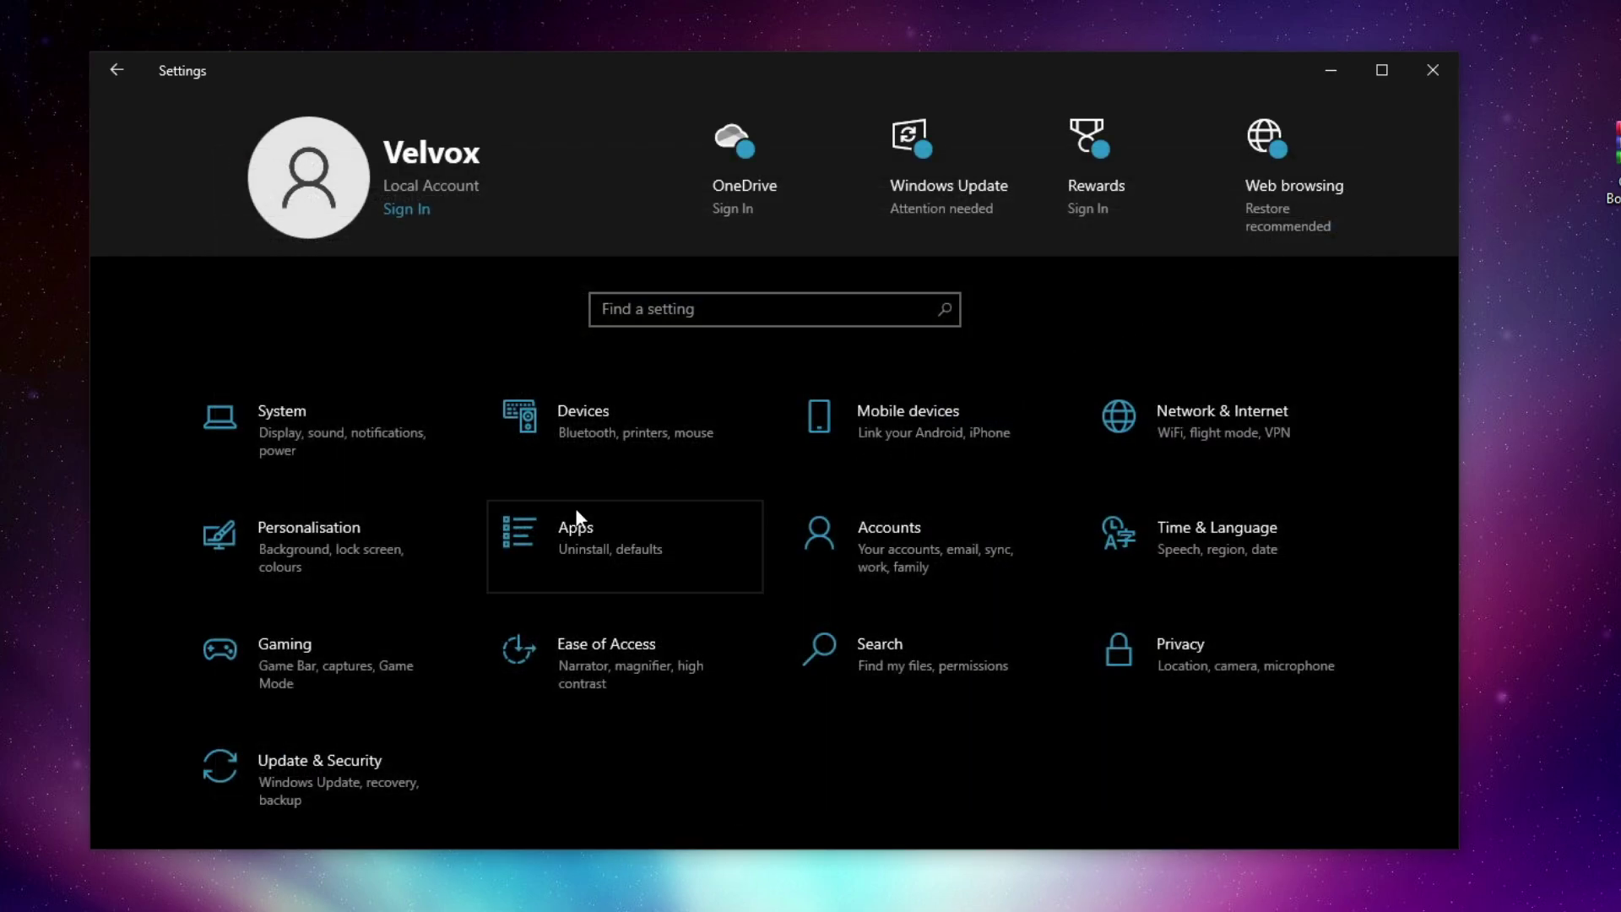
Open the Startup settings under Apps and review which apps start at login.
click(615, 532)
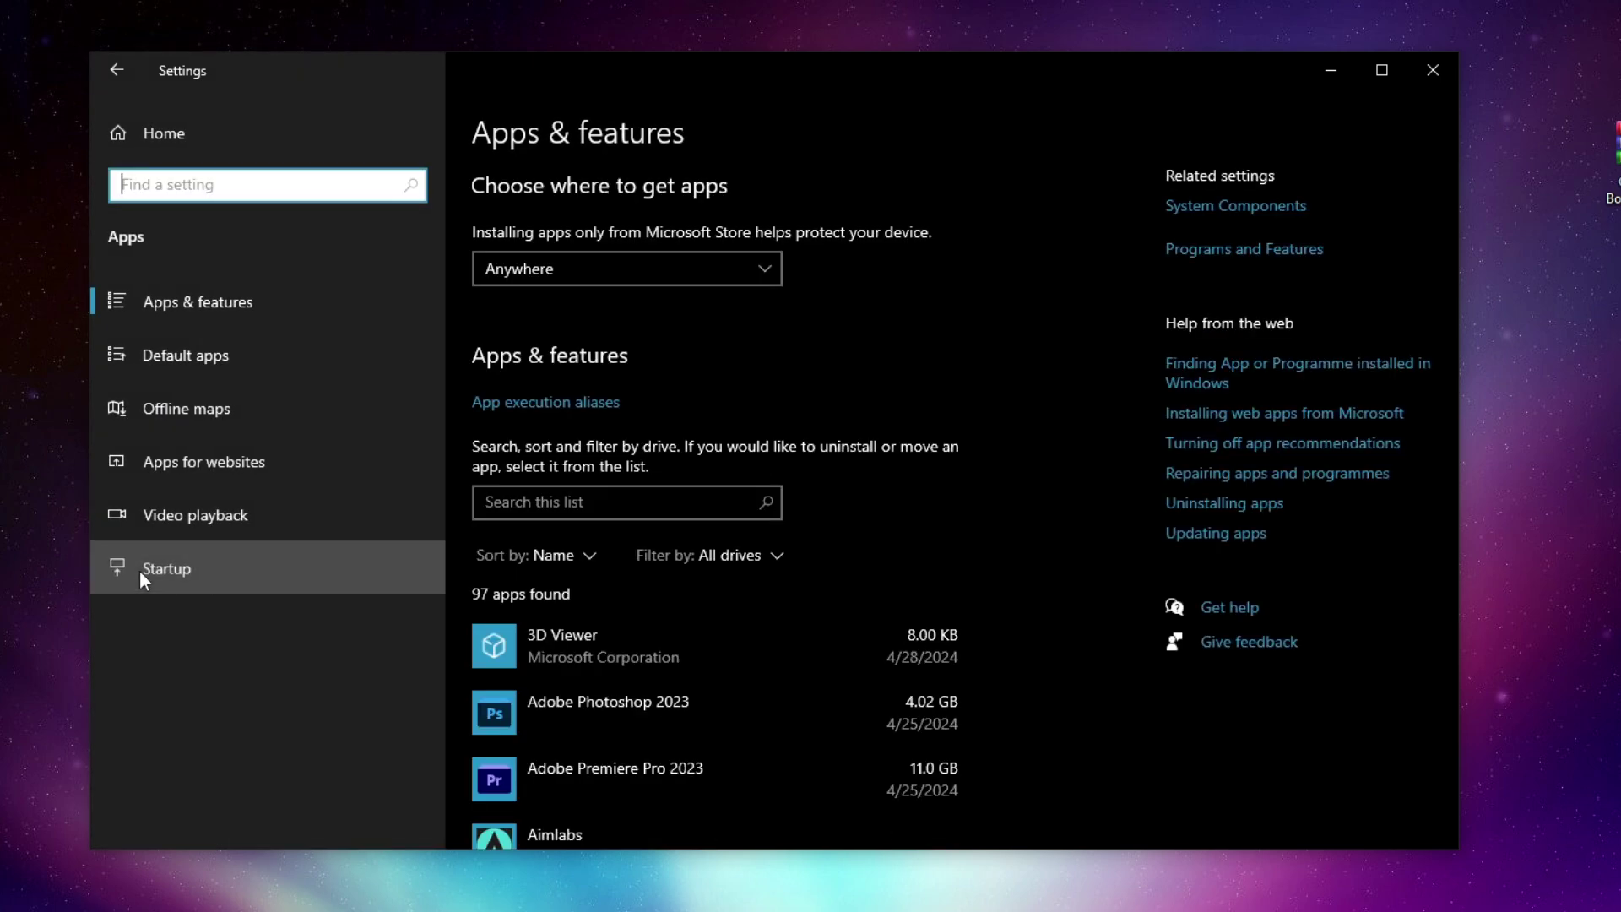
click(141, 573)
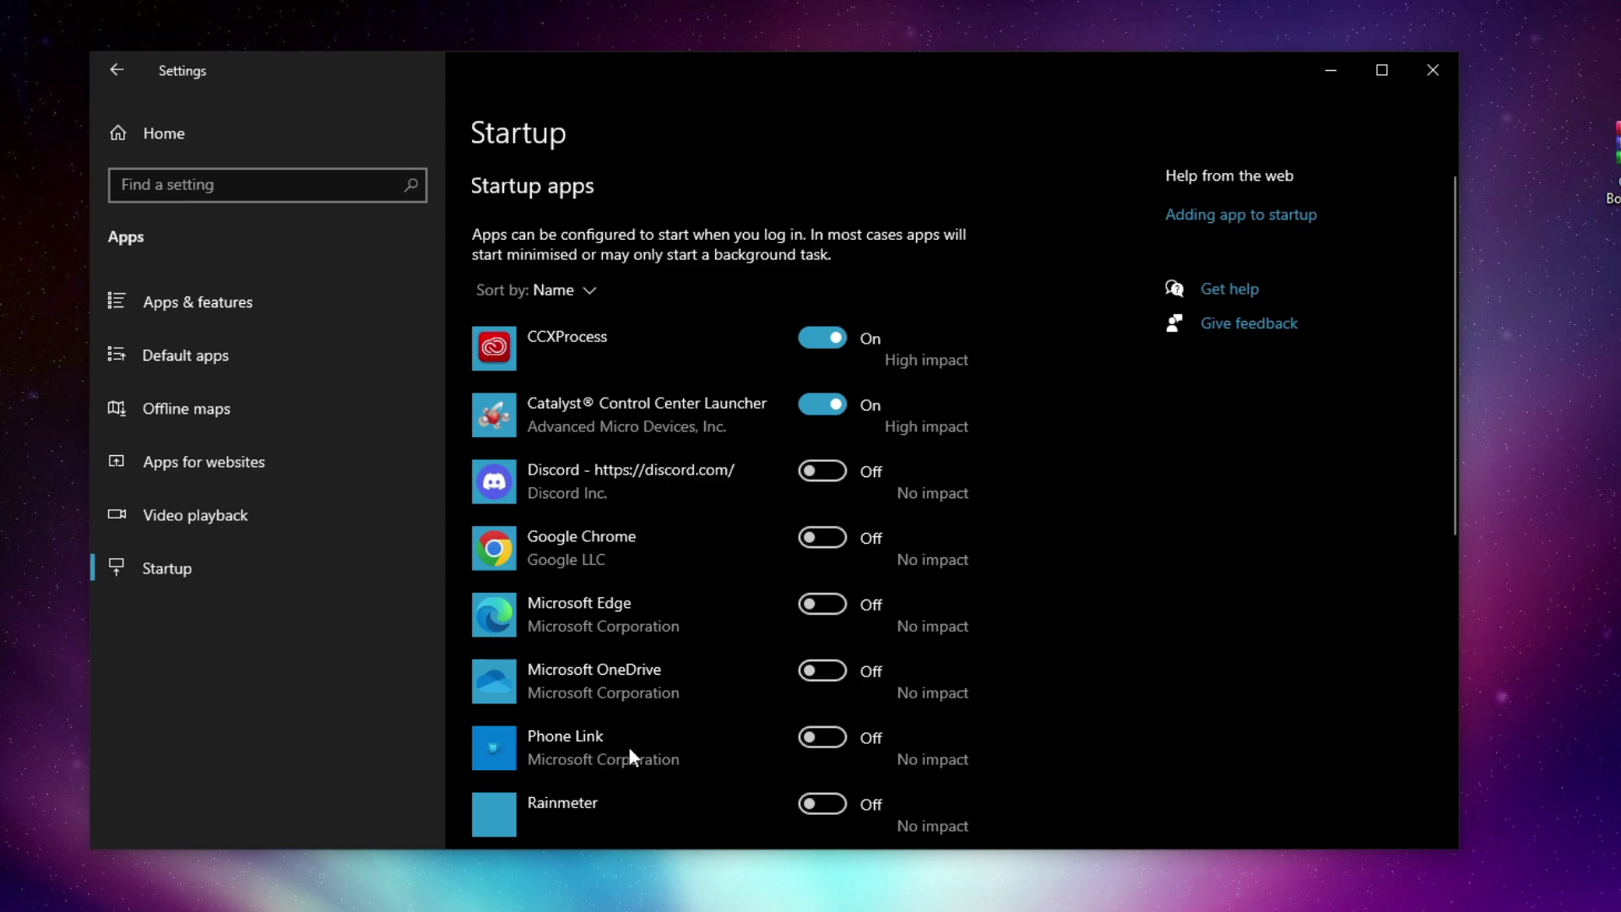
scroll(636, 778, down, 3)
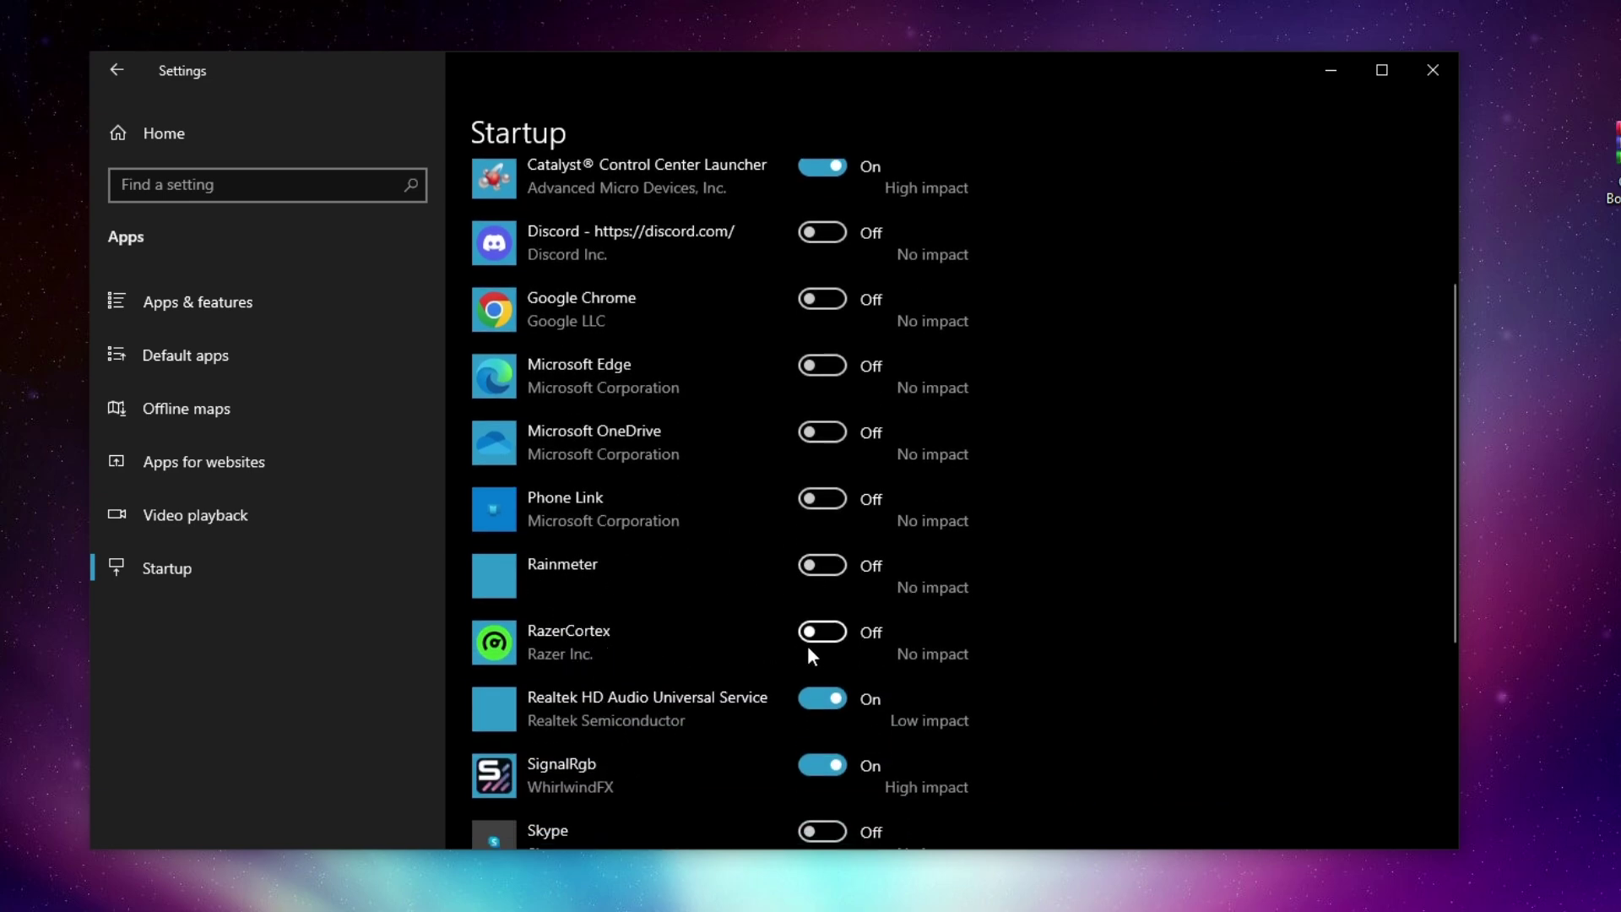
Review the rest of the startup apps list, return to the Settings home page and close Settings.
scroll(629, 665, down, 3)
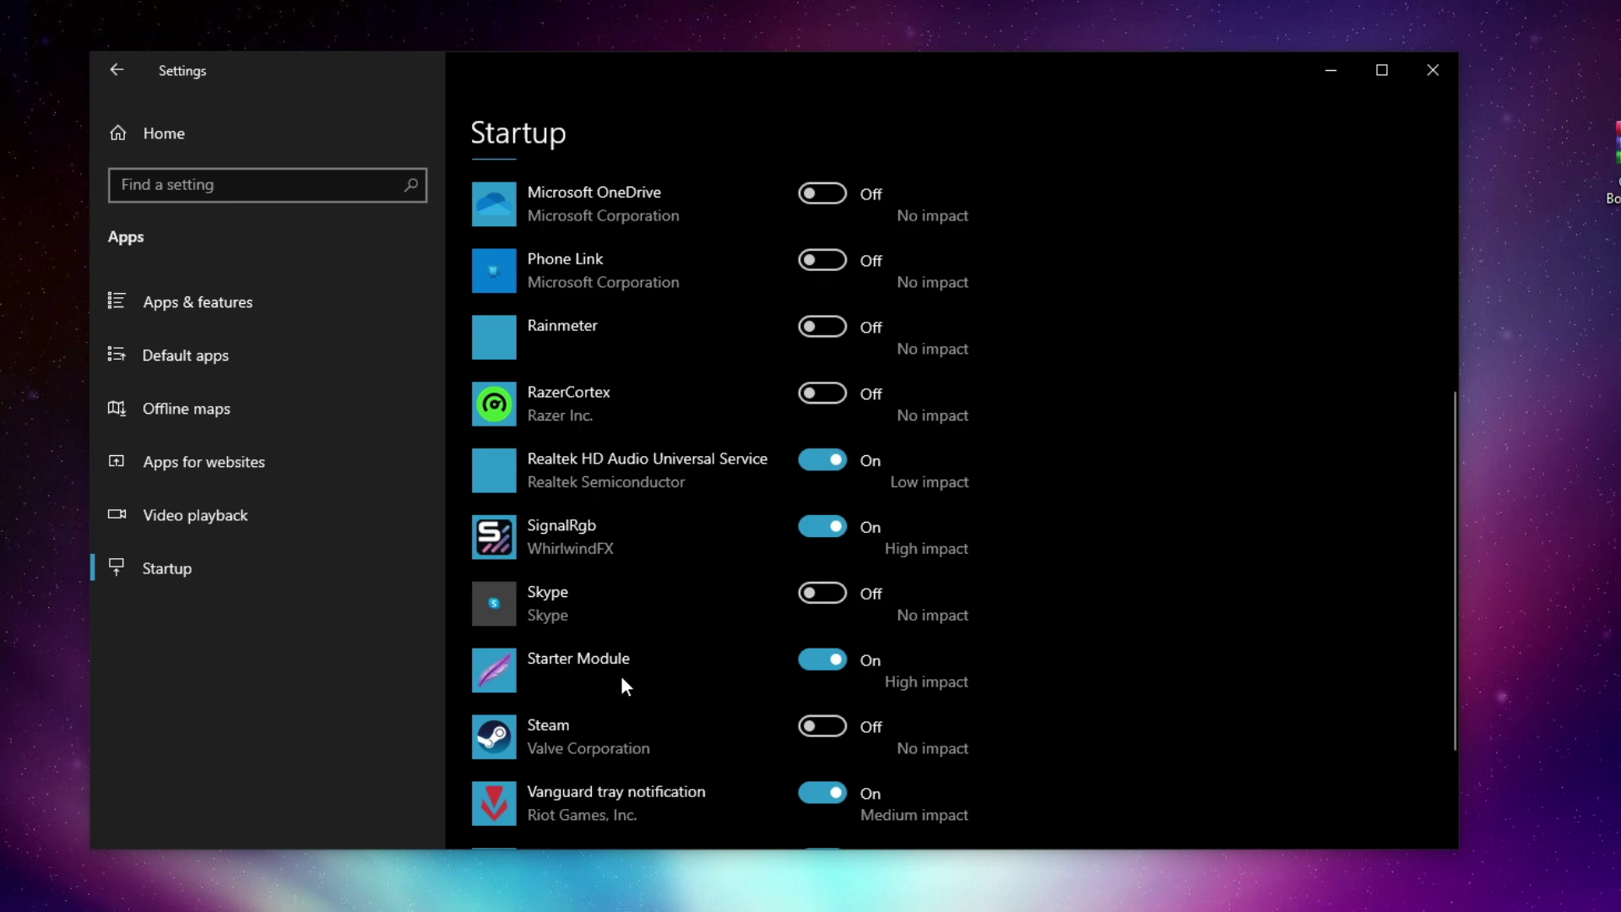
scroll(601, 680, down, 3)
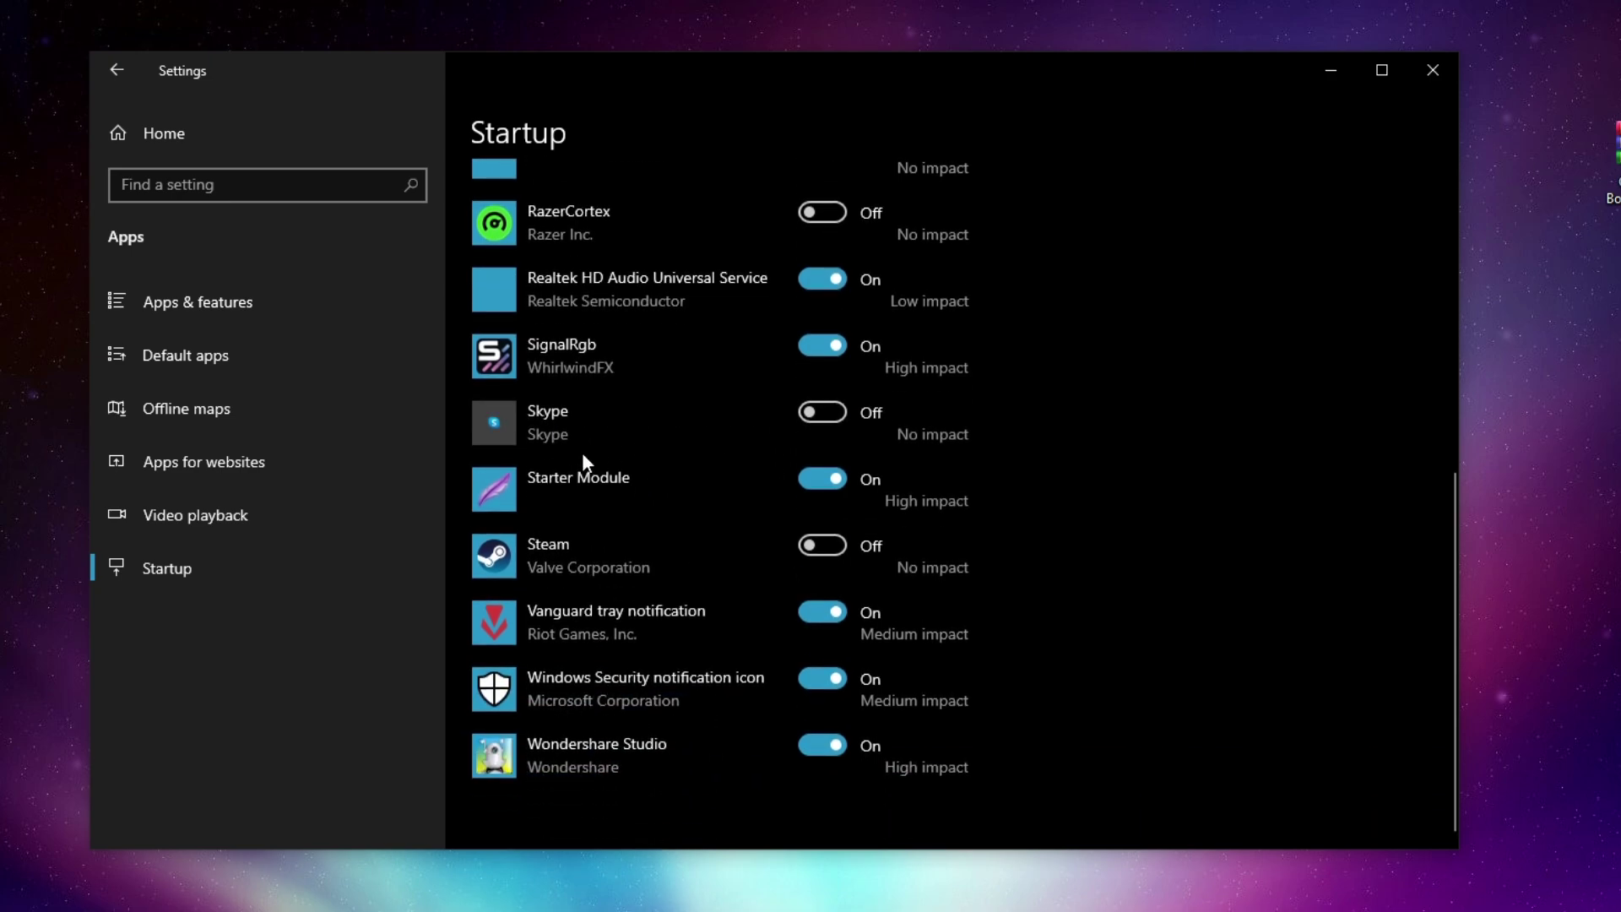
scroll(595, 448, up, 8)
click(174, 137)
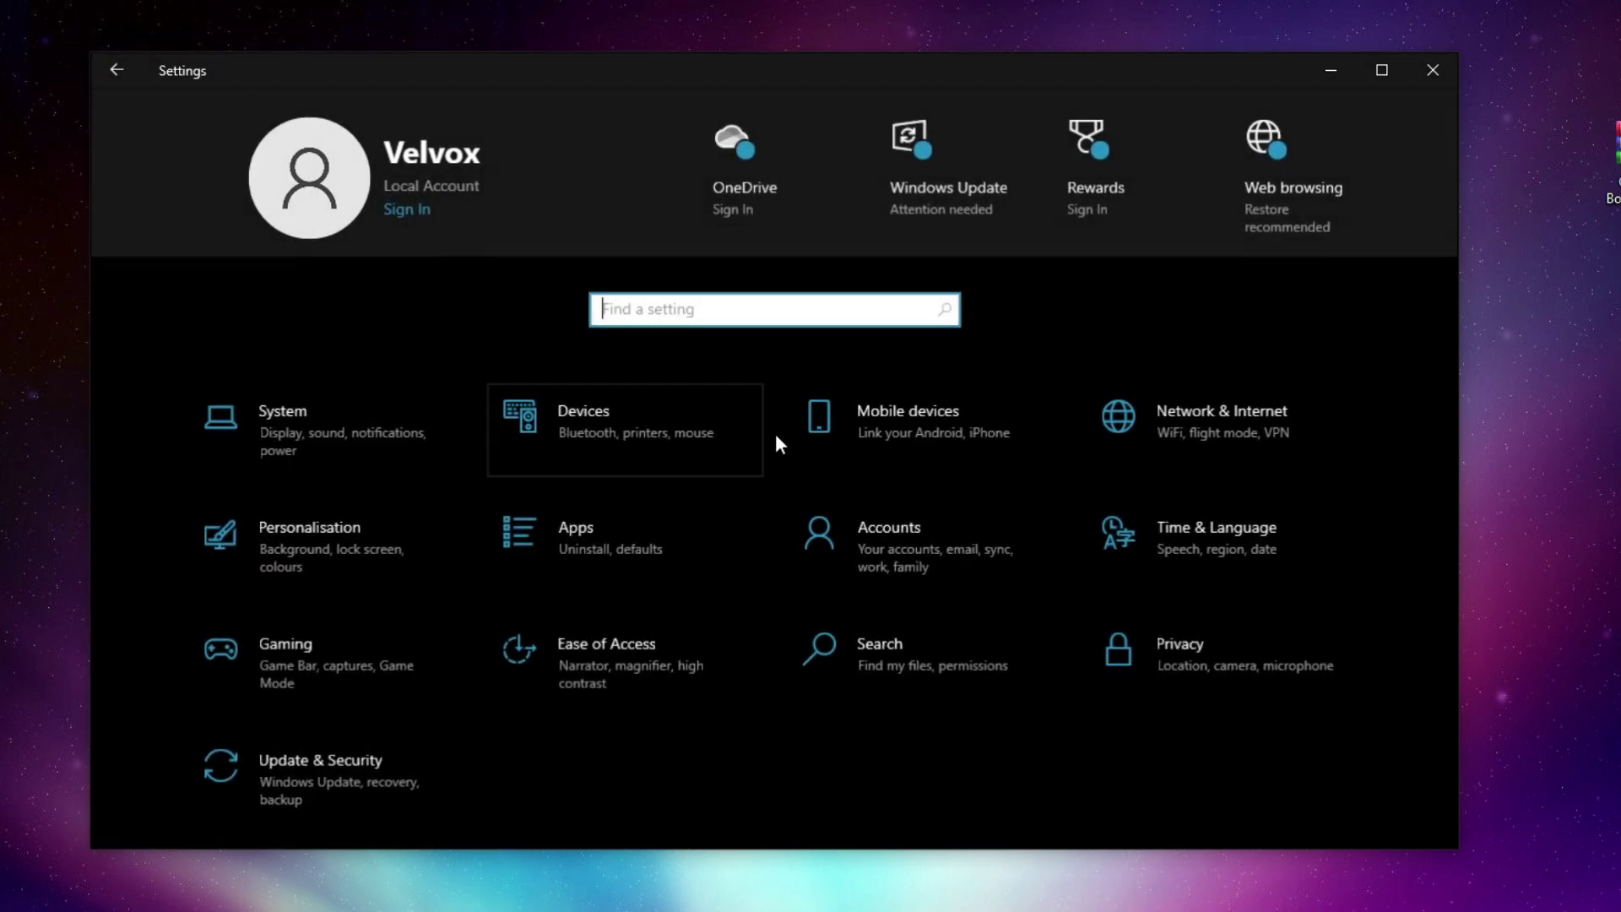
click(1426, 75)
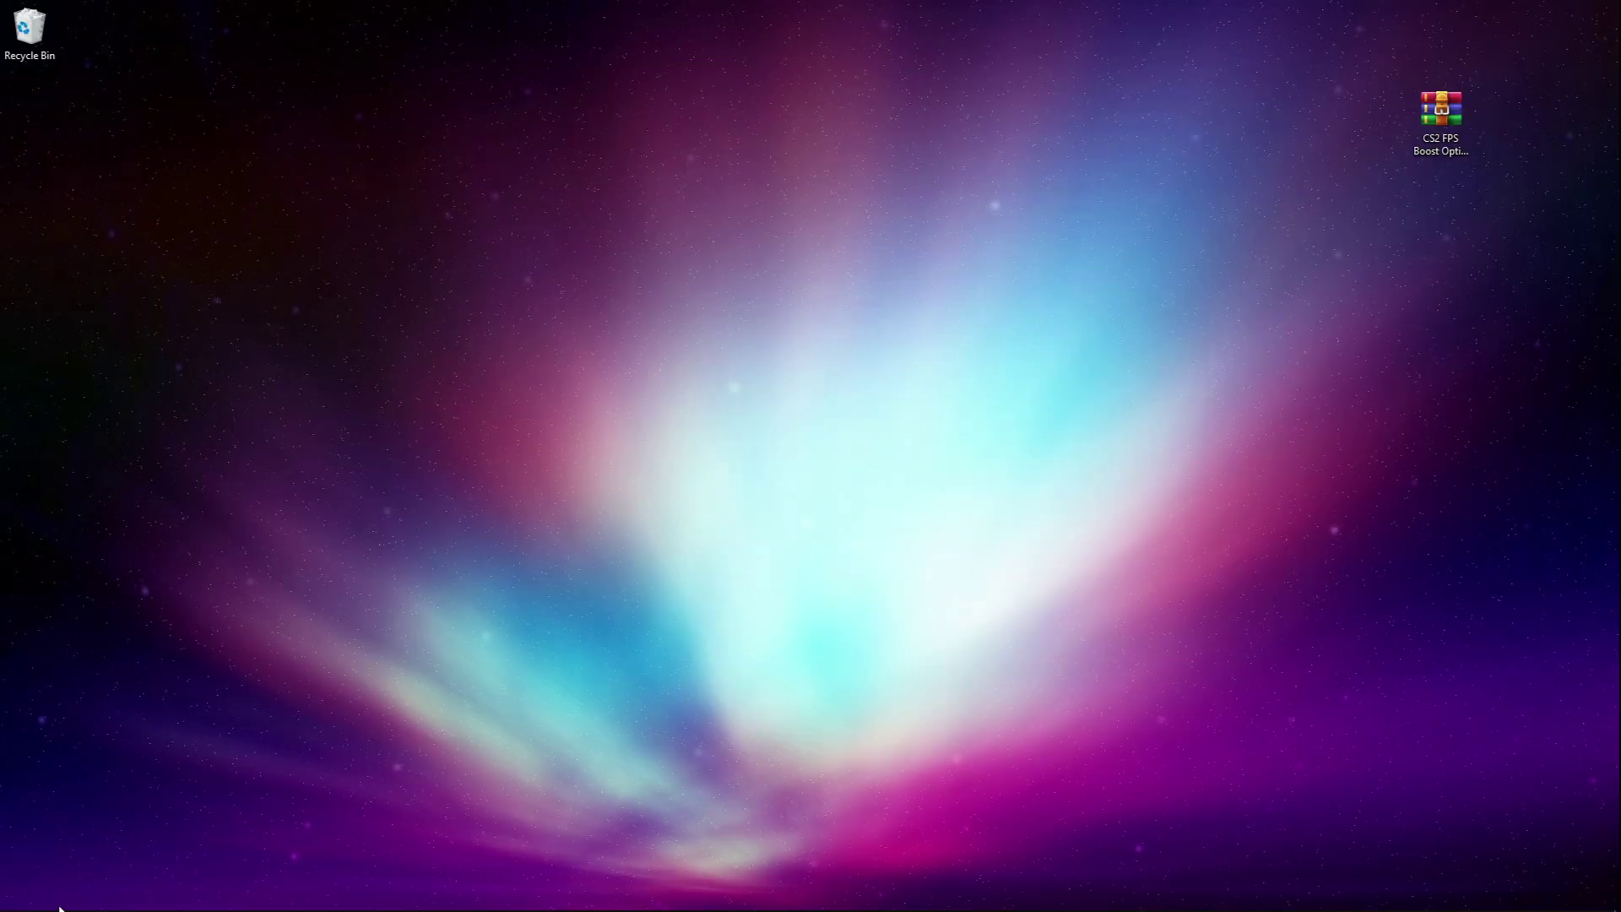
Open Create a restore point and make sure system protection is turned on for Local Disk (C:).
click(43, 897)
text(cr)
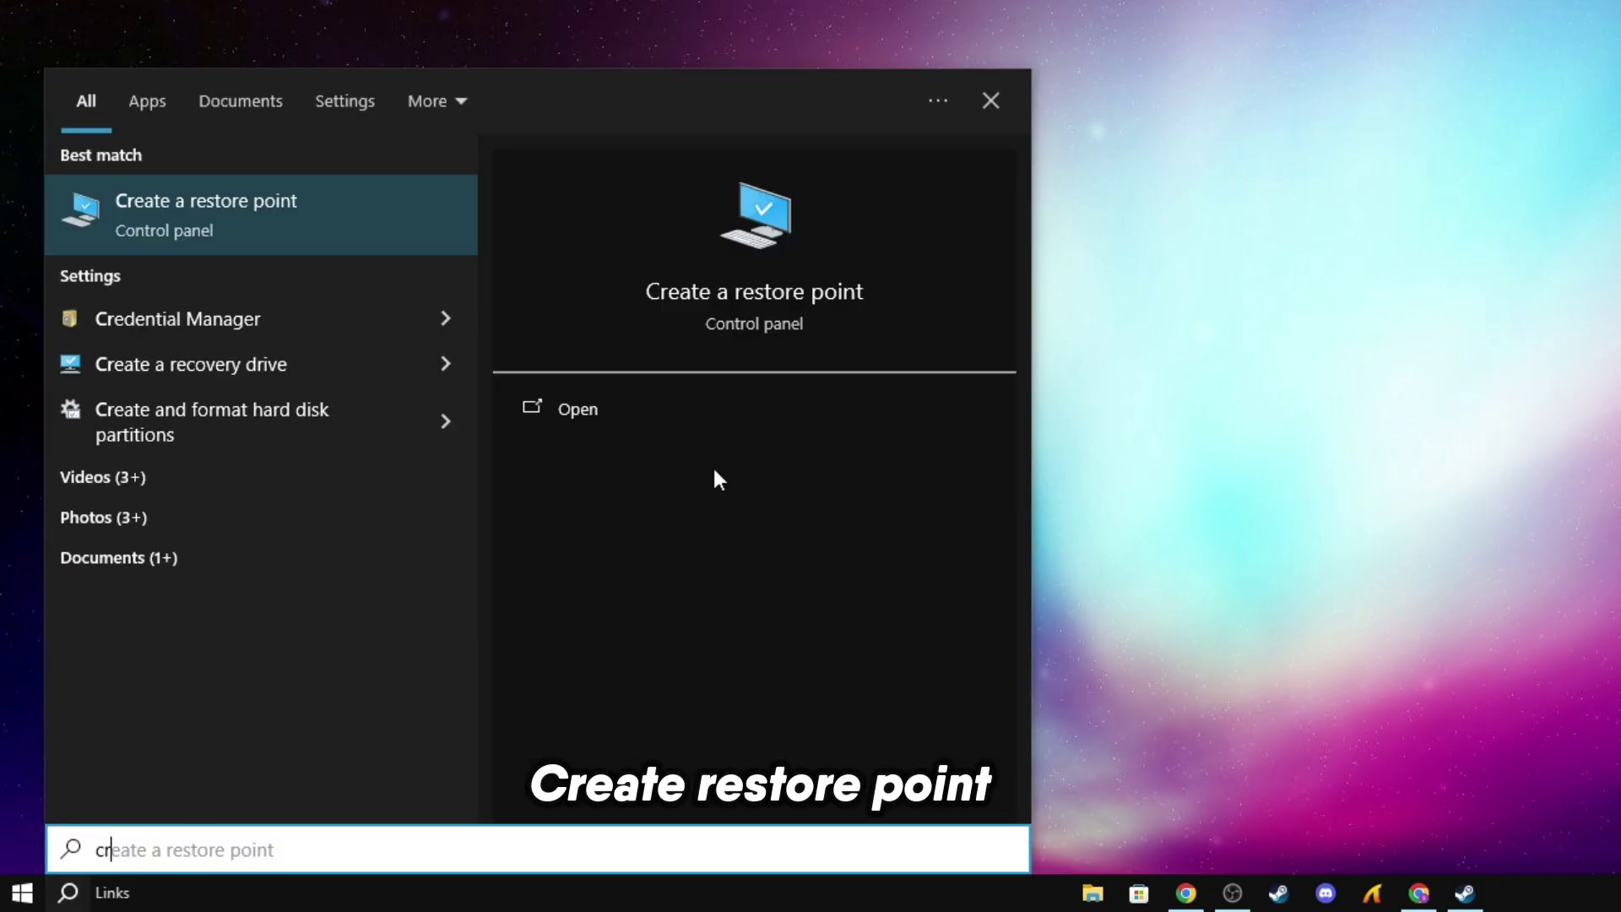
click(748, 292)
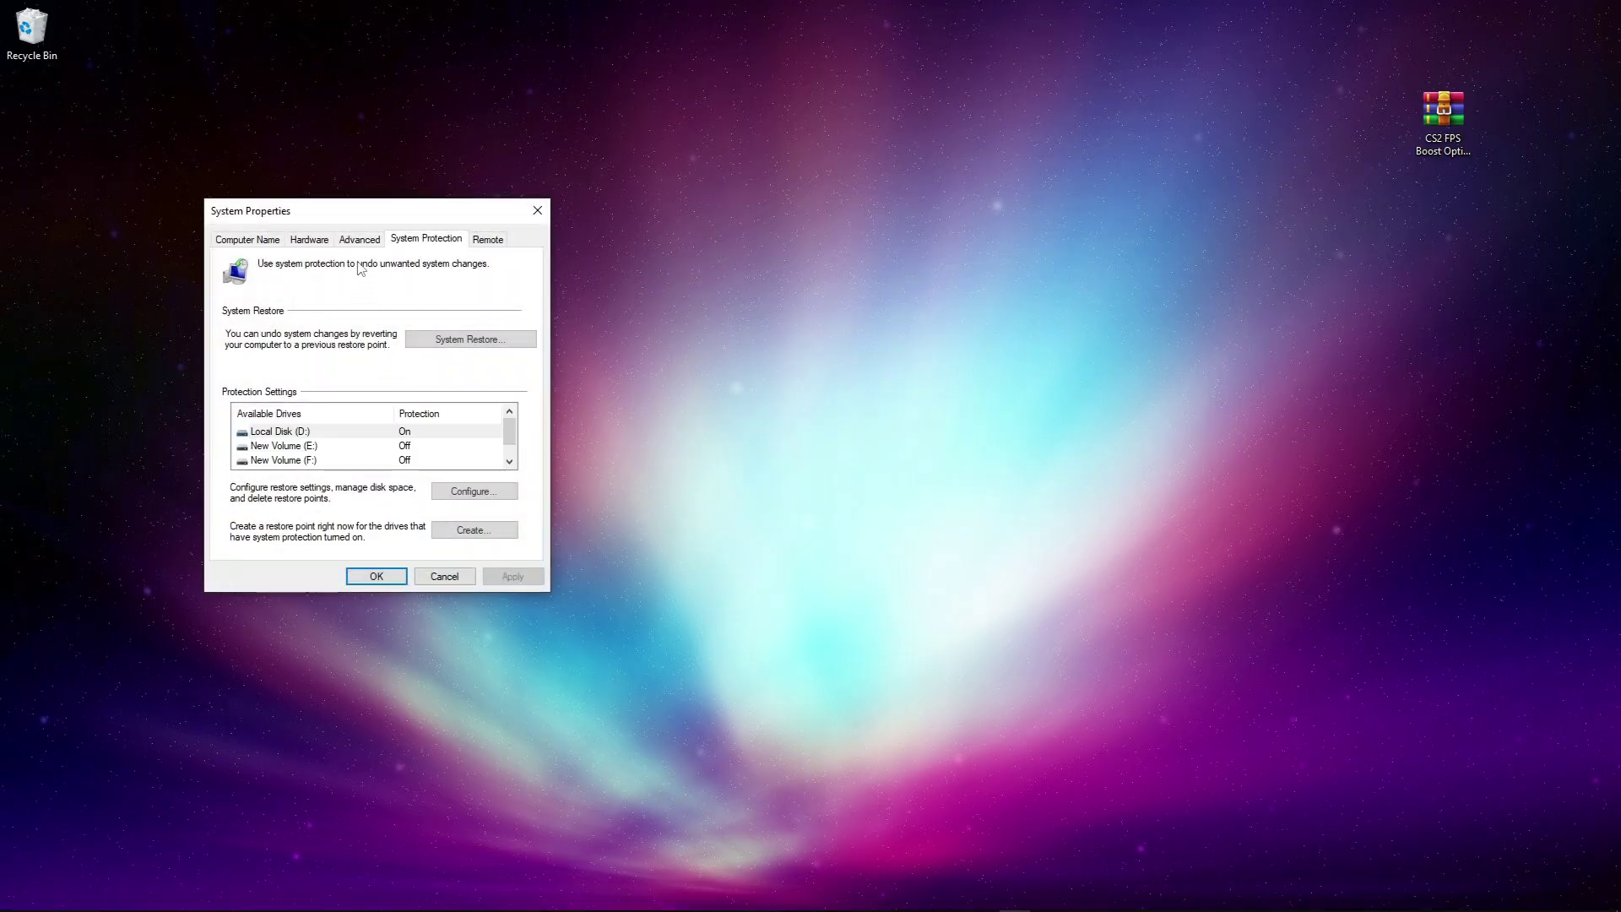
drag(359, 211, 778, 182)
scroll(717, 435, down, 1)
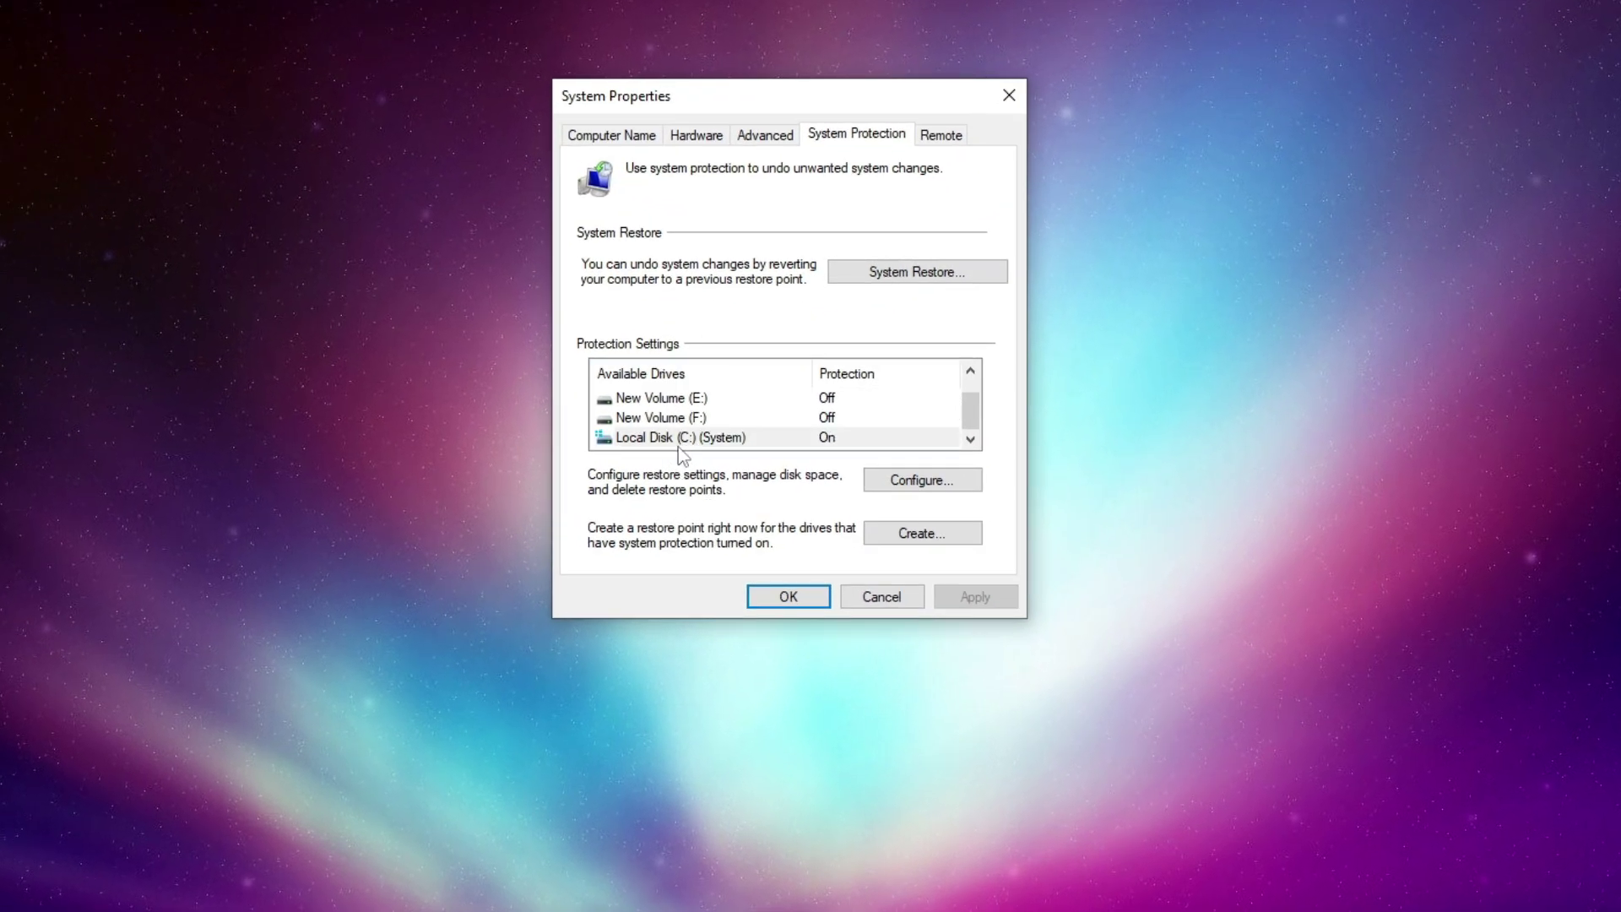
click(685, 439)
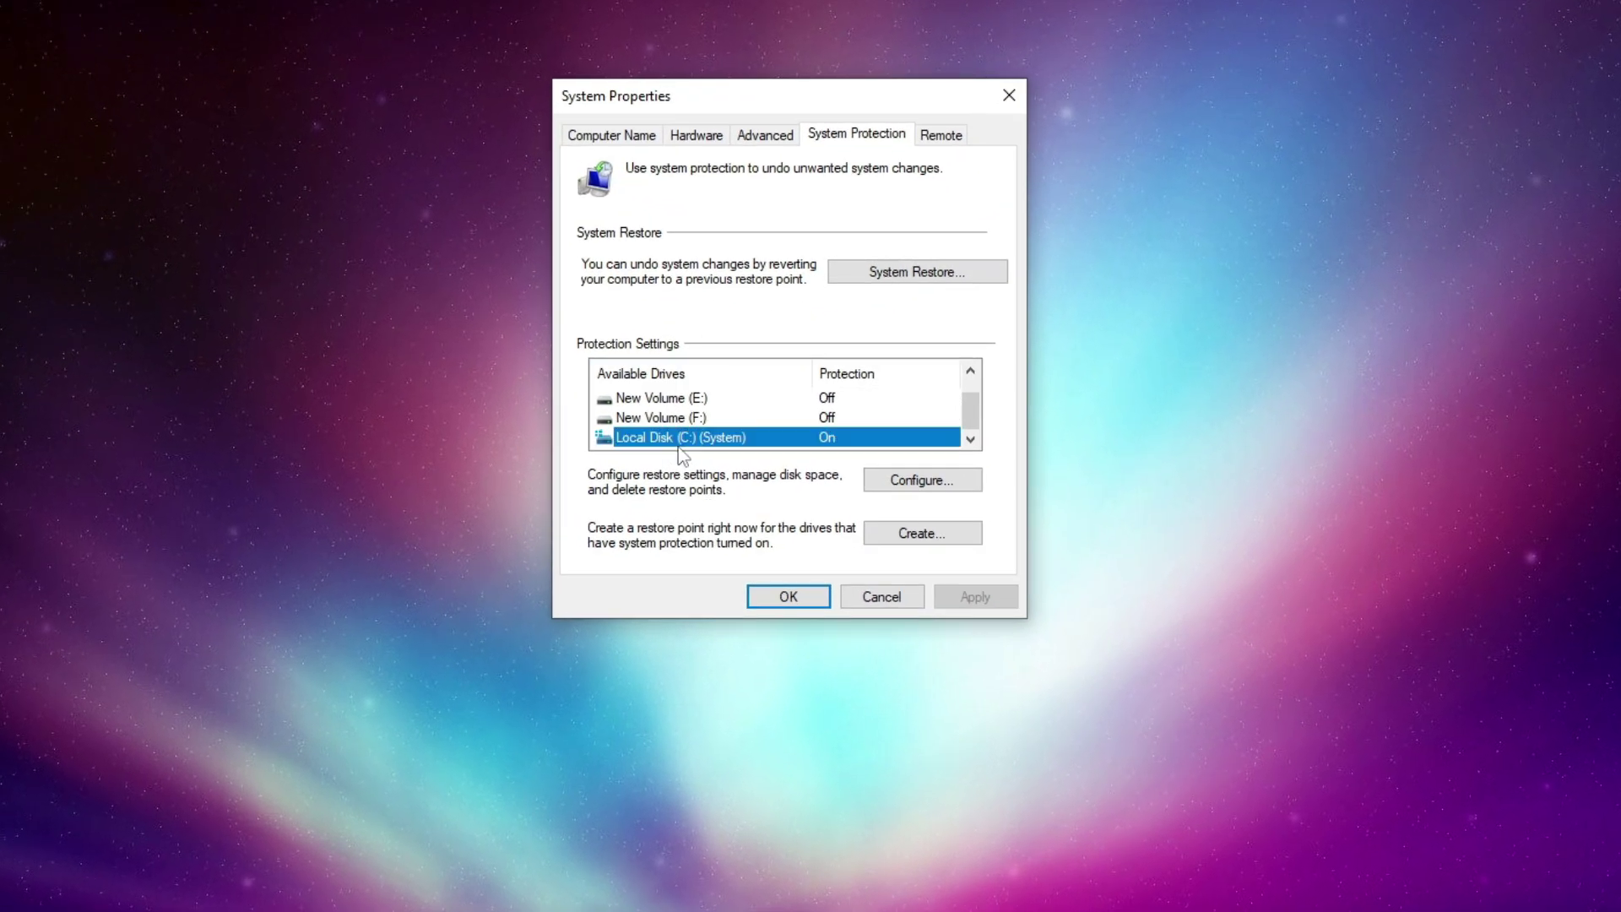
click(925, 479)
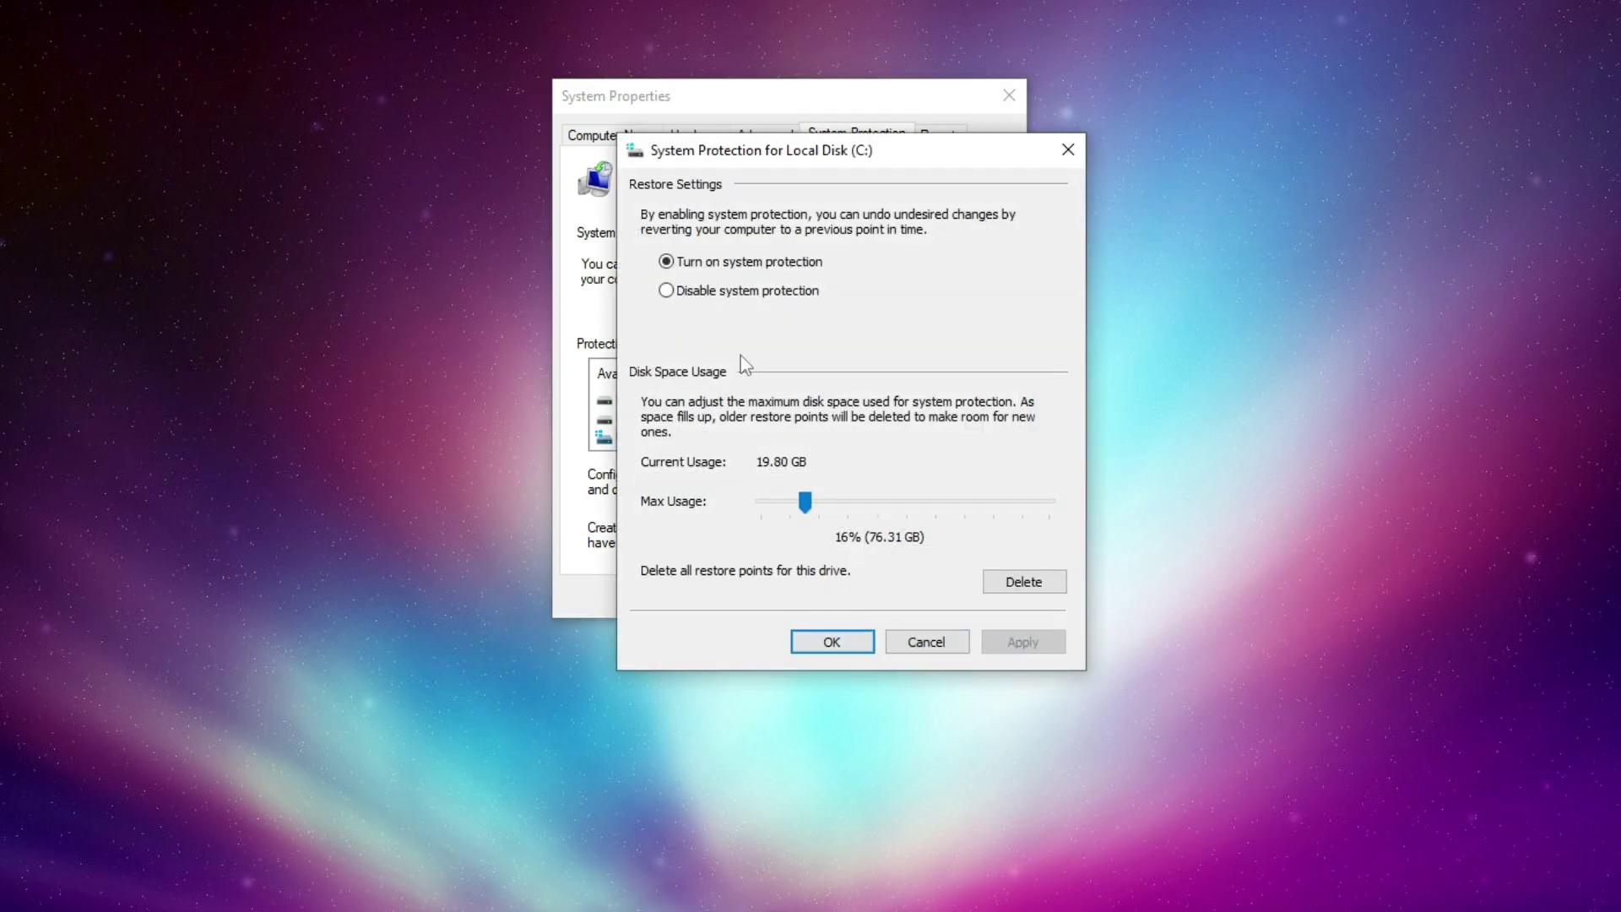
click(832, 642)
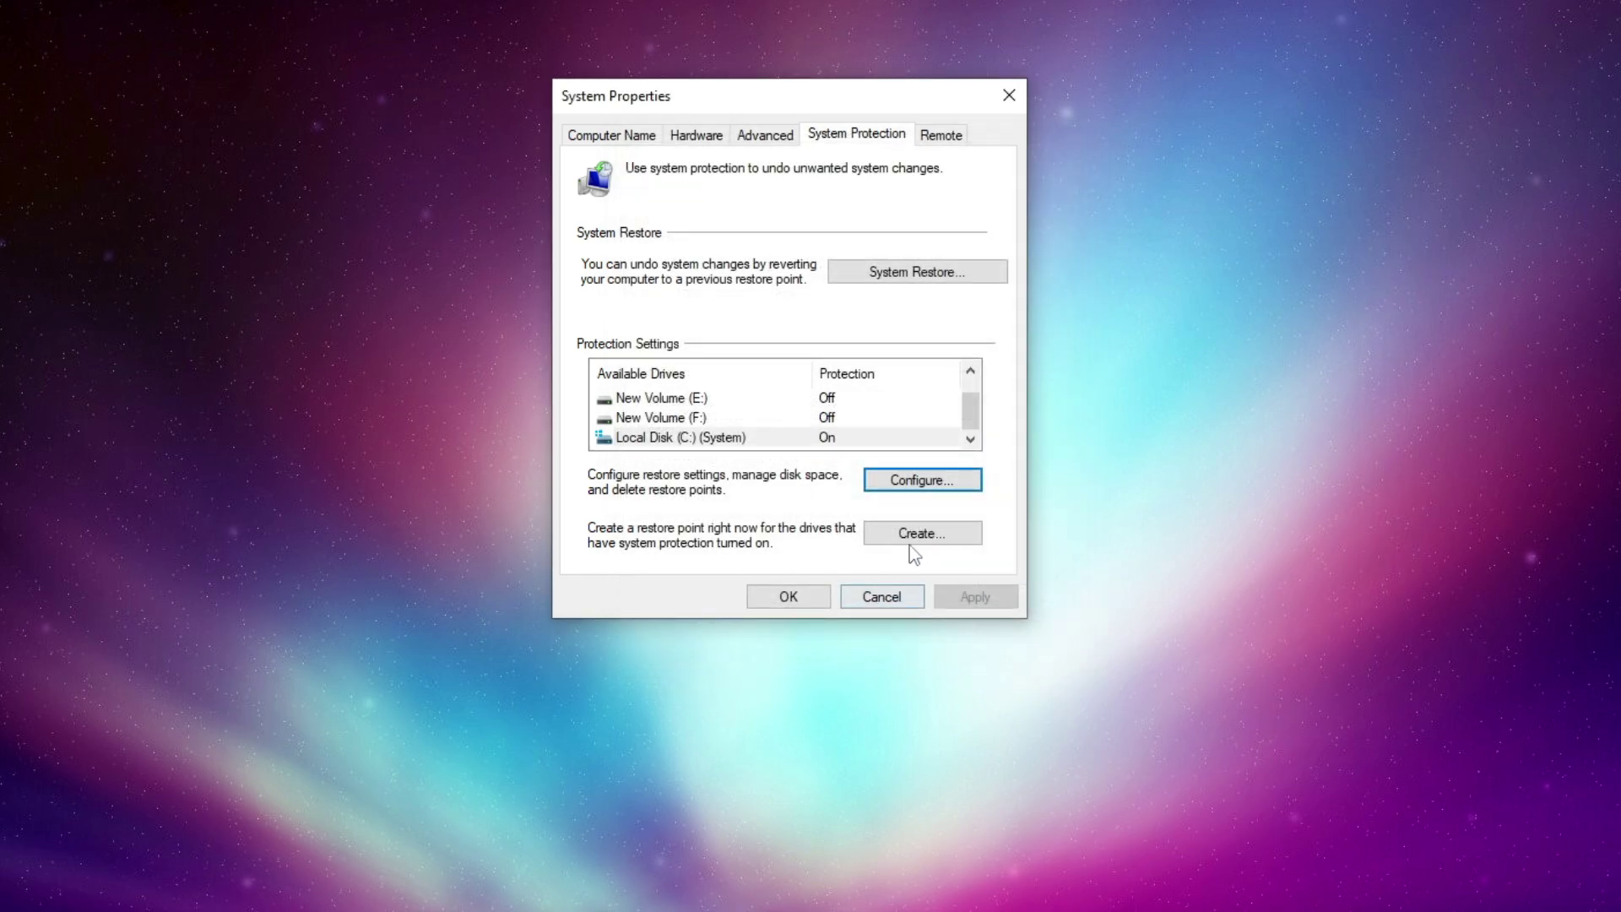
Create a restore point described as "cs2 backup" and dismiss the completion message.
click(916, 535)
text(cs2)
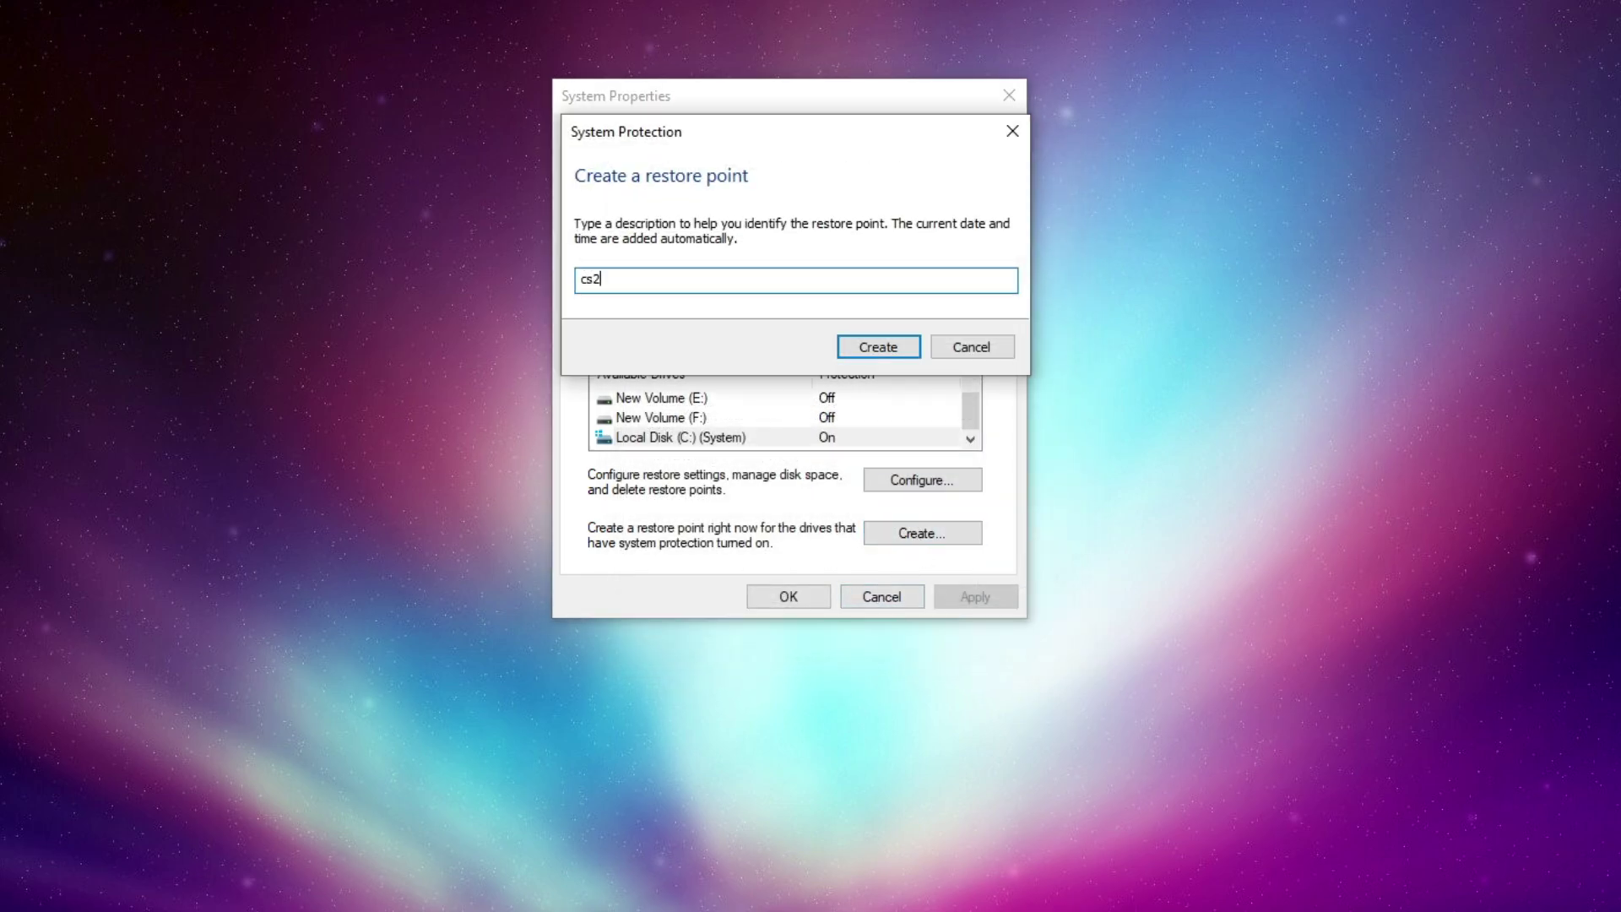
text( backup)
key(Return)
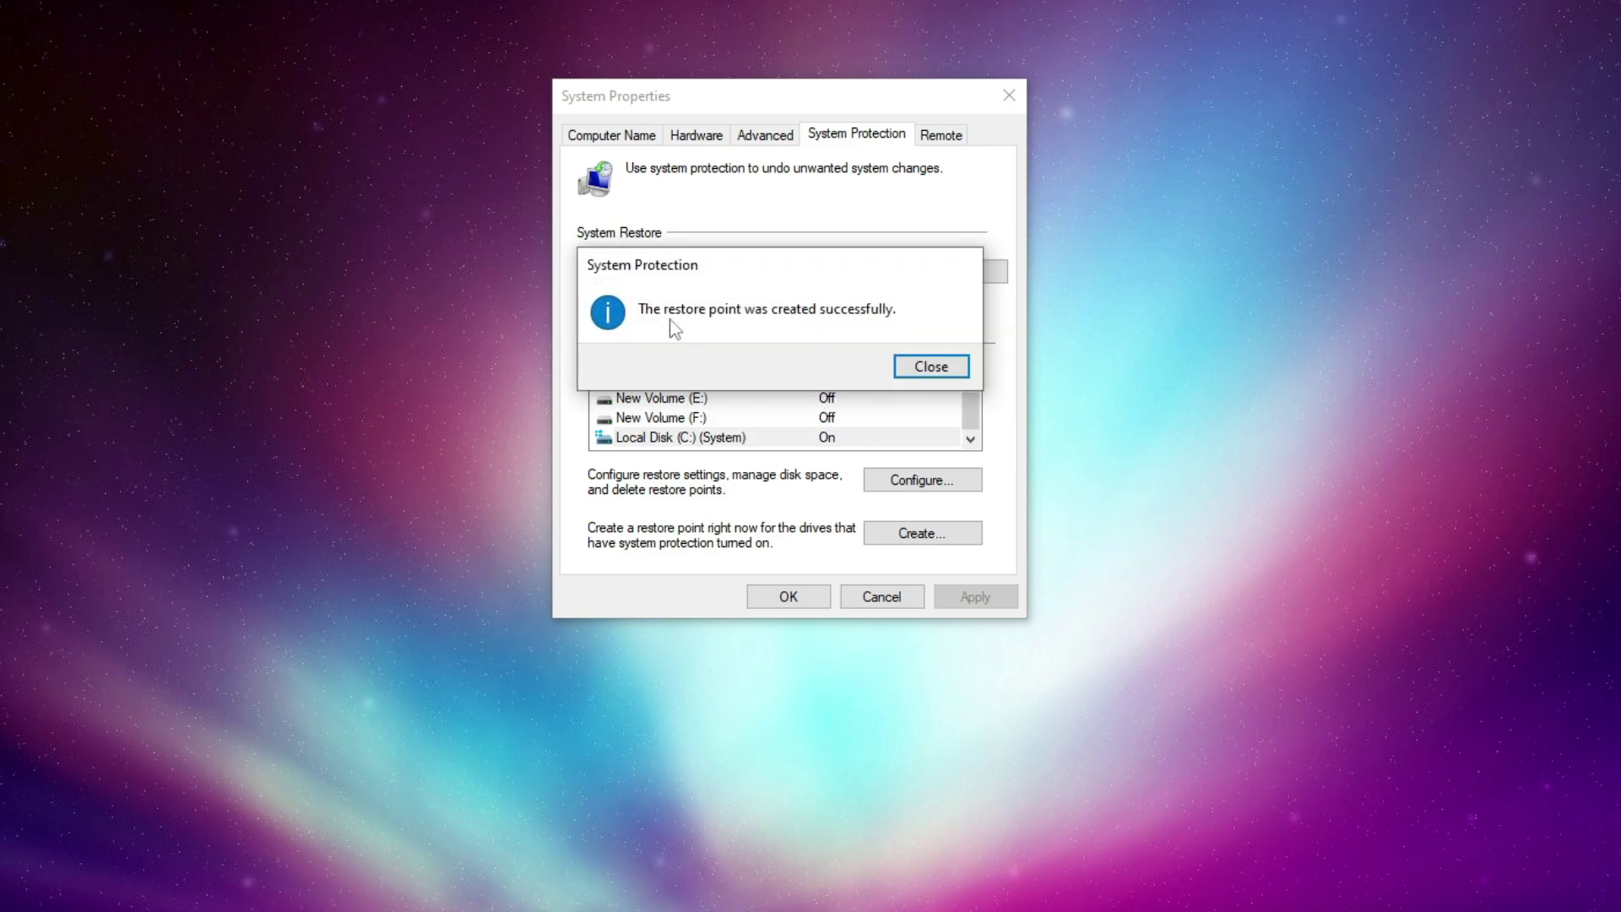
click(917, 366)
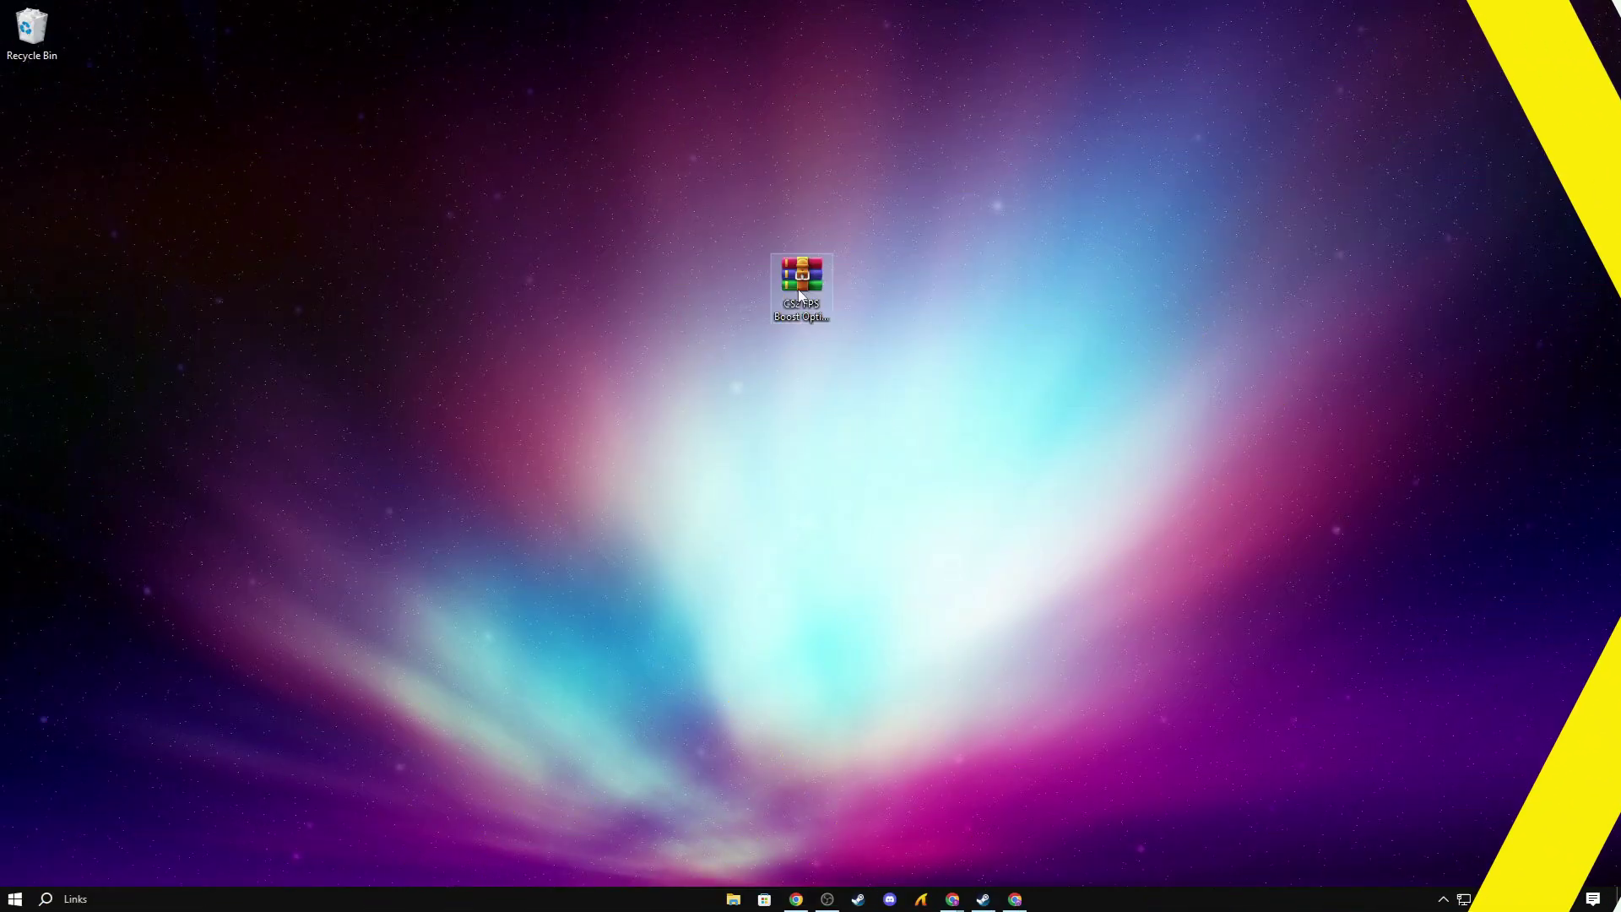
key(super)
key(super)
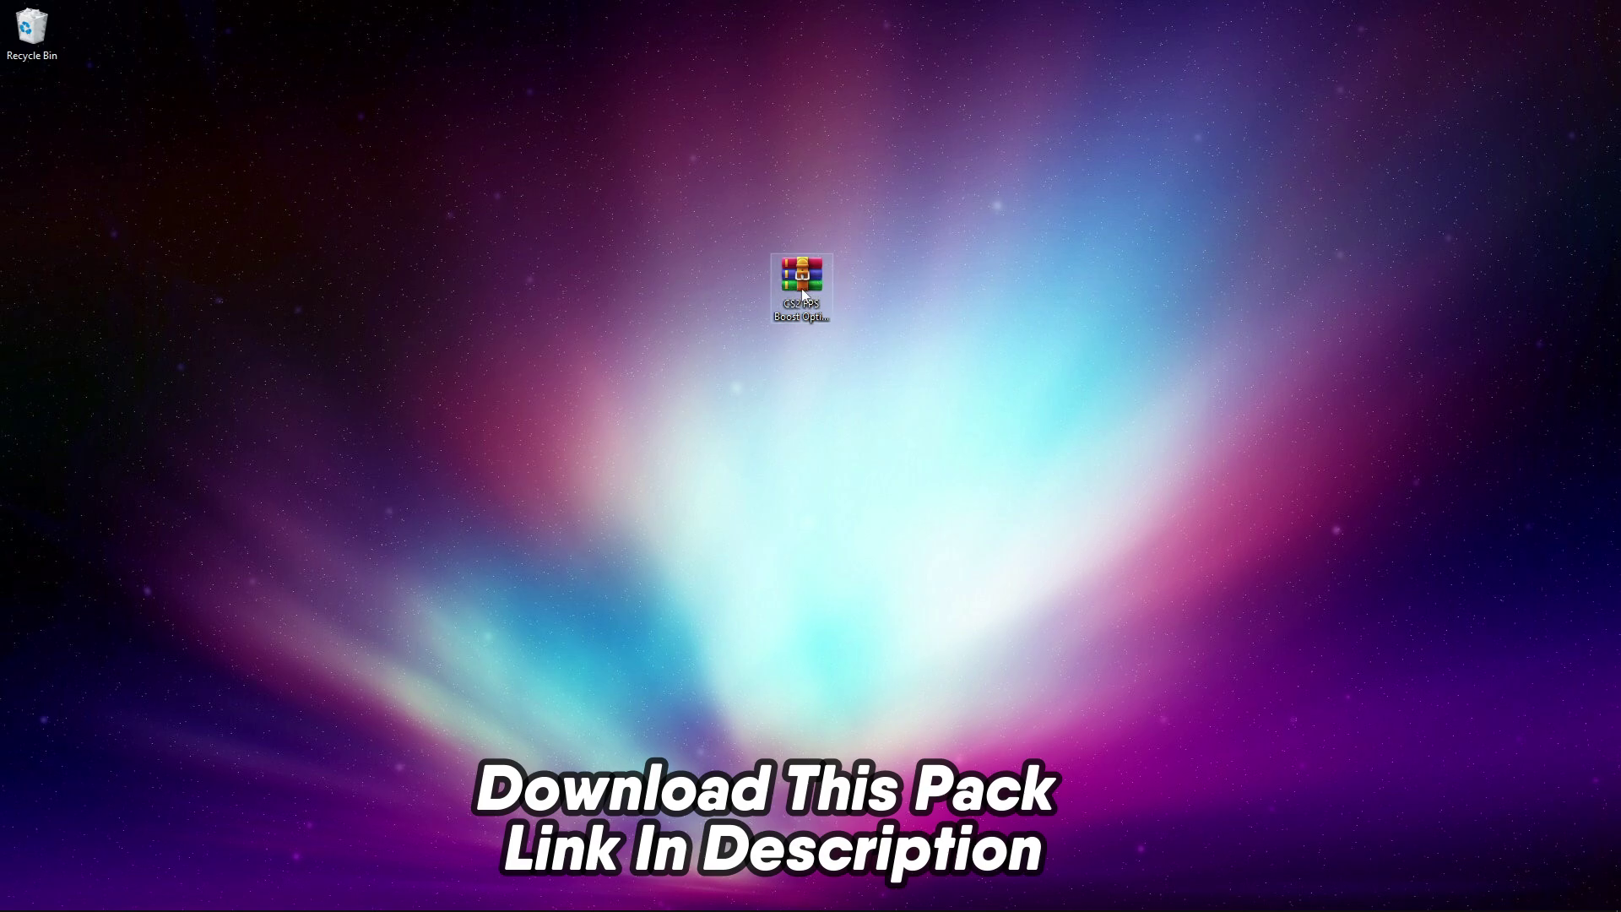
Extract the CS2 FPS Boost Optimization Pack (2024) archive onto the desktop and open the extracted folder.
right_click(802, 291)
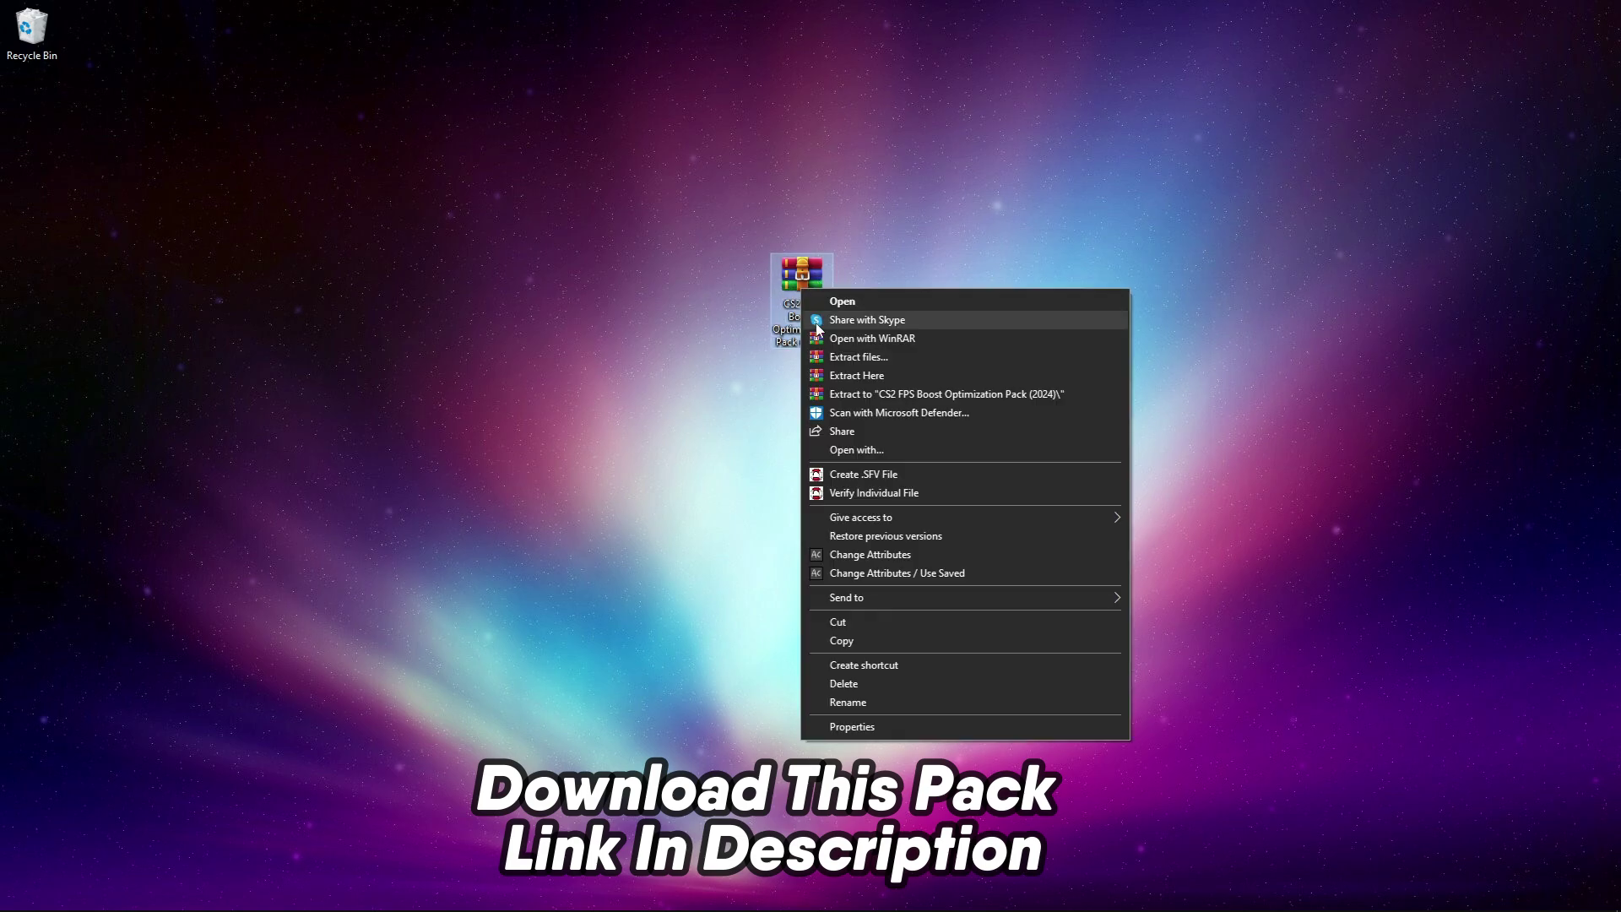
click(854, 376)
drag(29, 114, 745, 277)
right_click(724, 284)
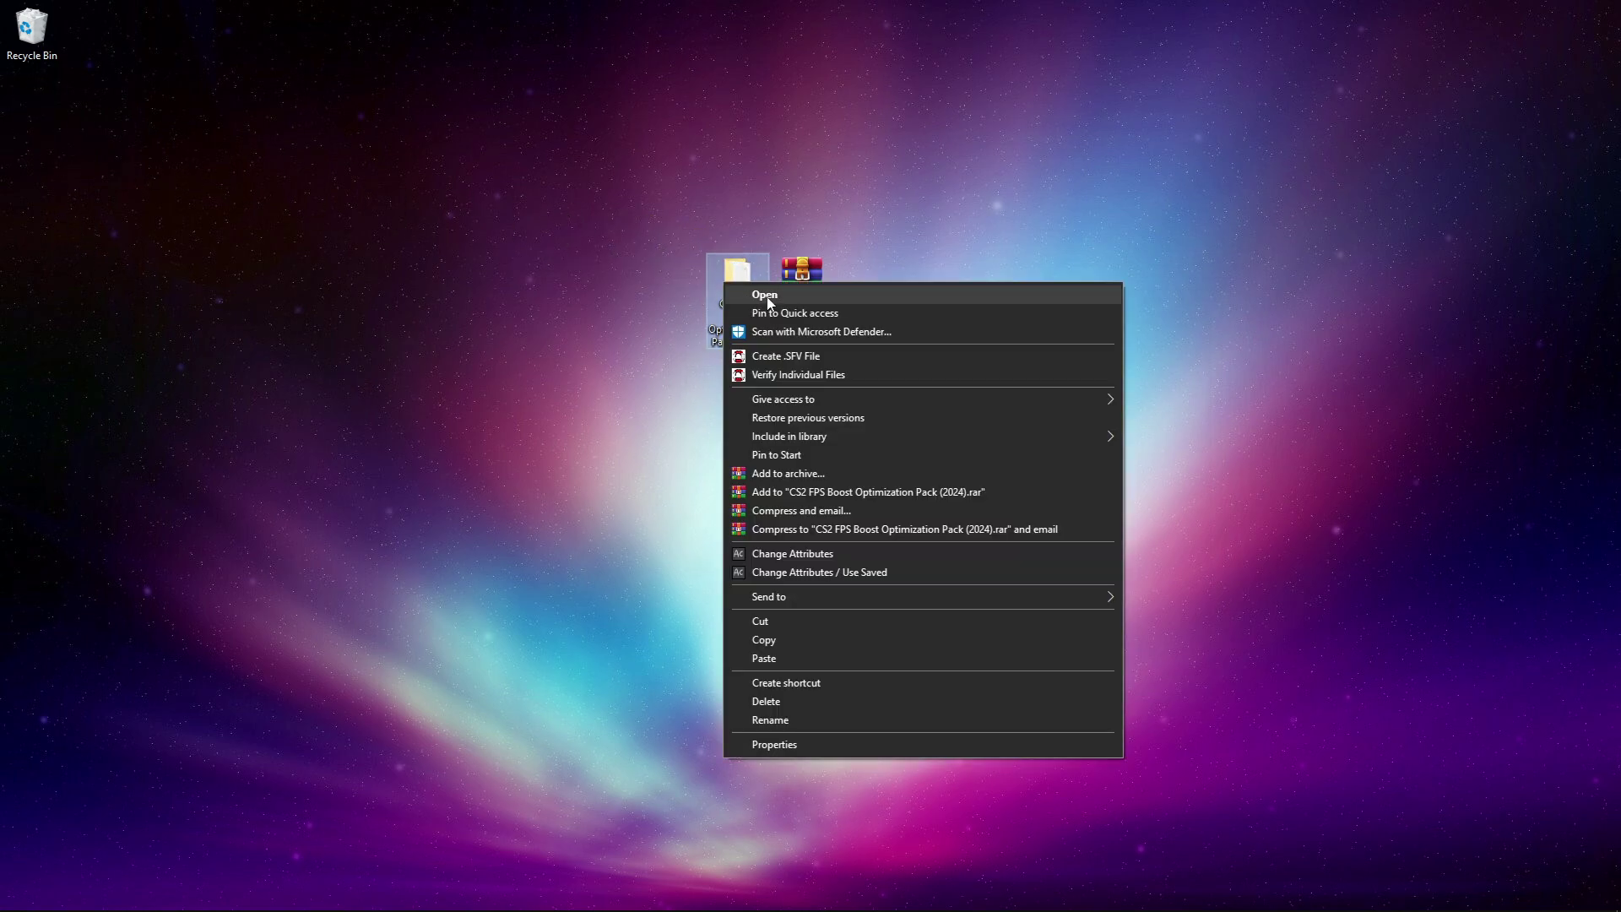
click(769, 302)
drag(880, 659, 747, 499)
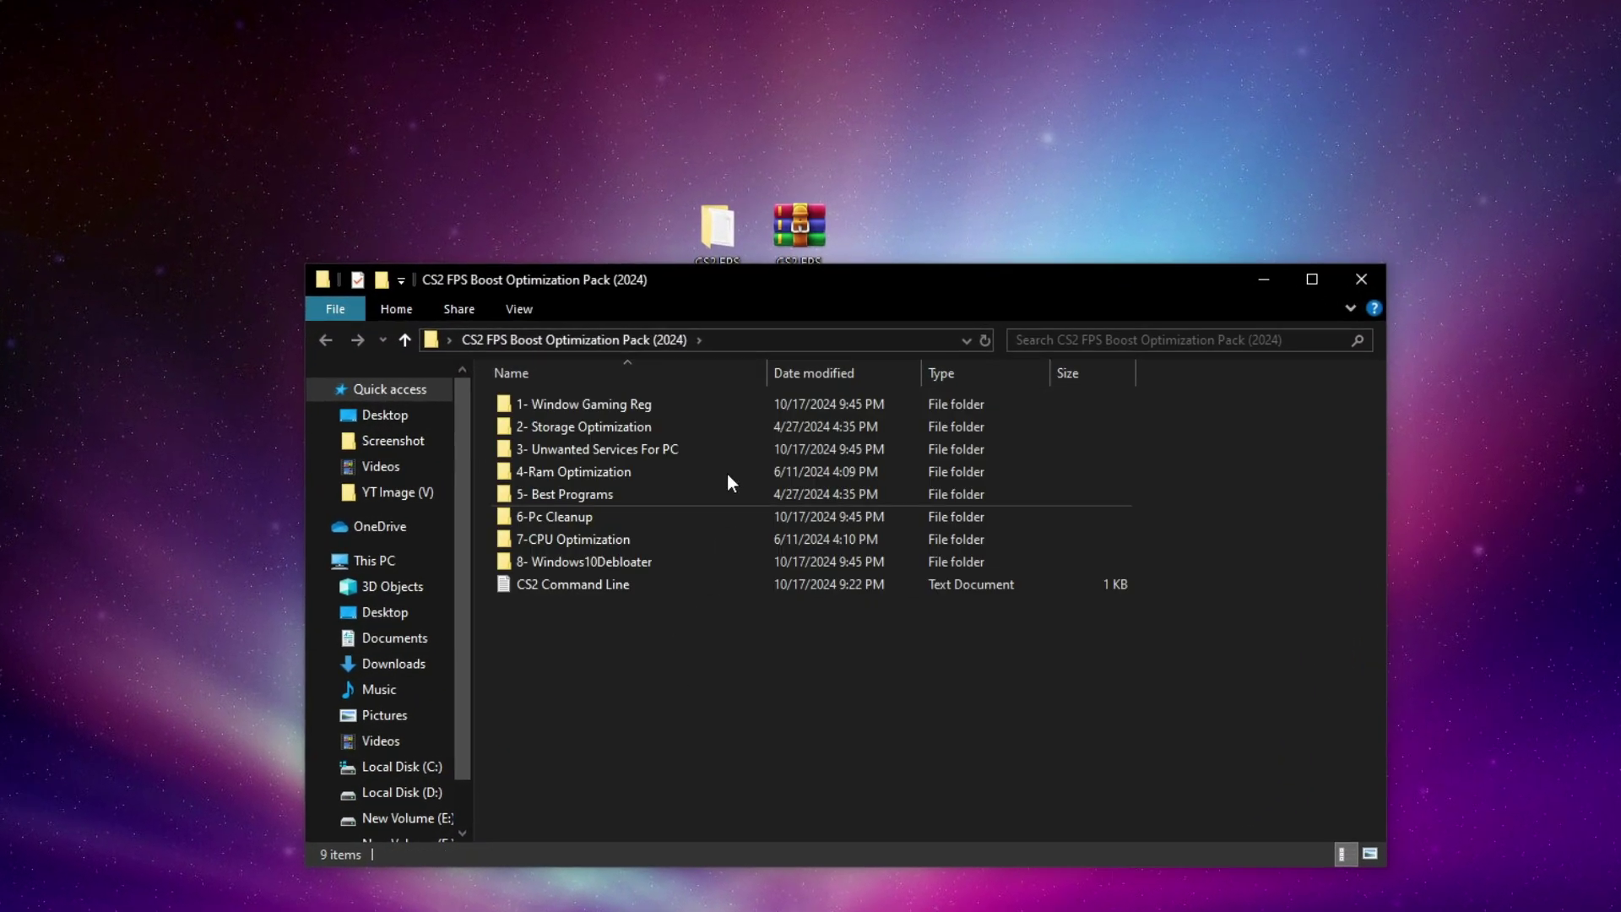
Open the 1- Window Gaming Reg folder and merge the CPU Perfromance Boost file into the registry.
click(563, 402)
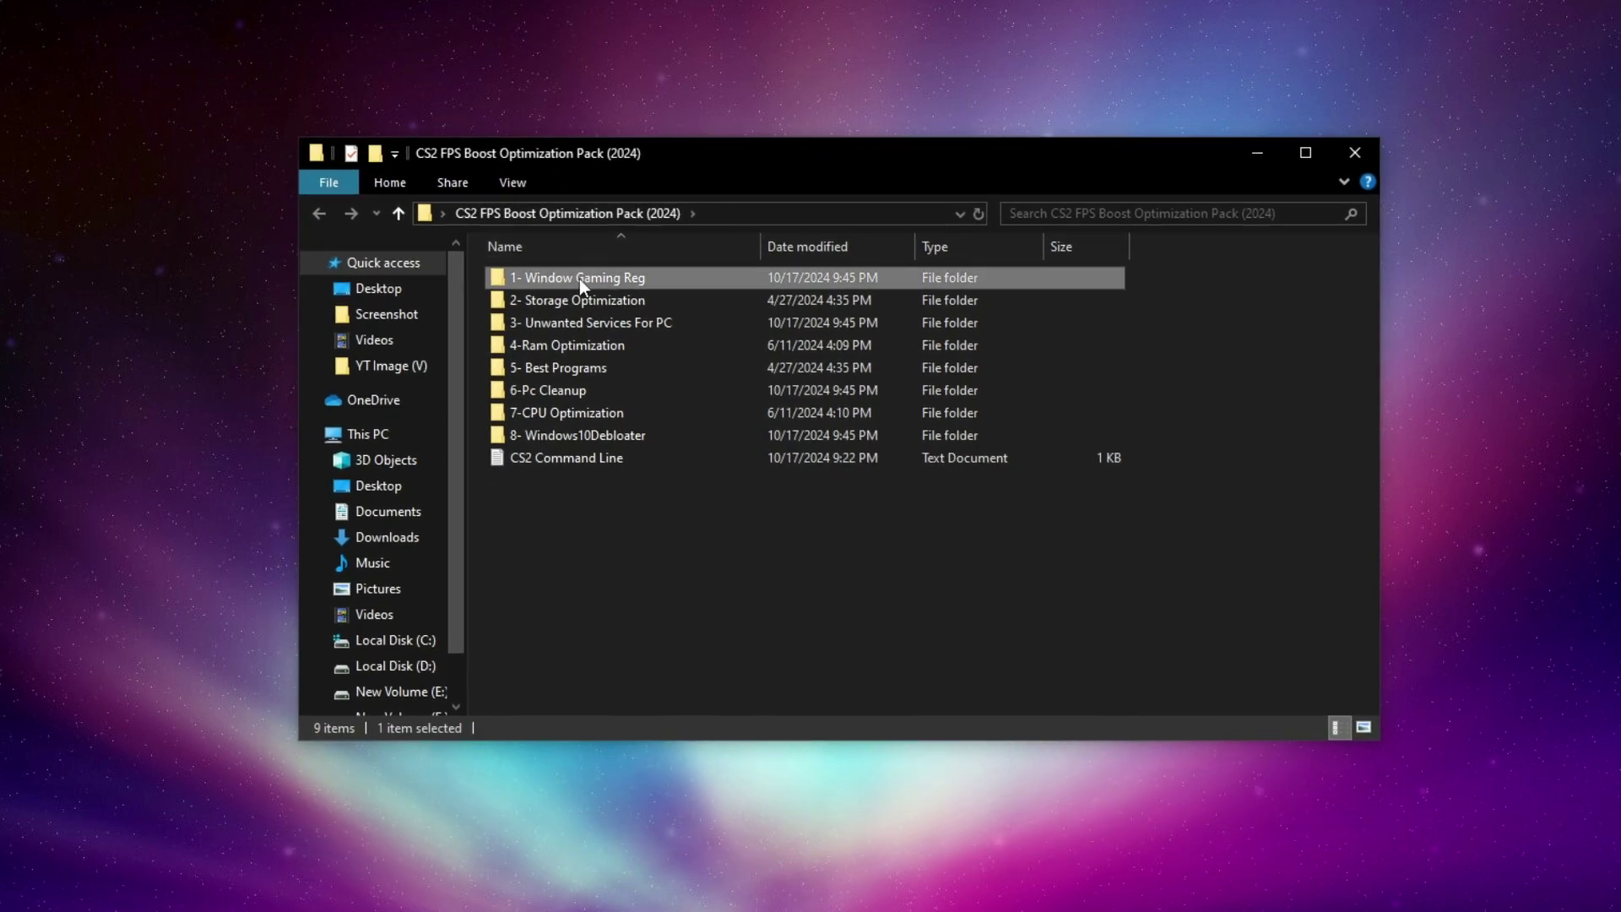
right_click(576, 277)
click(619, 295)
drag(767, 469, 569, 378)
click(528, 284)
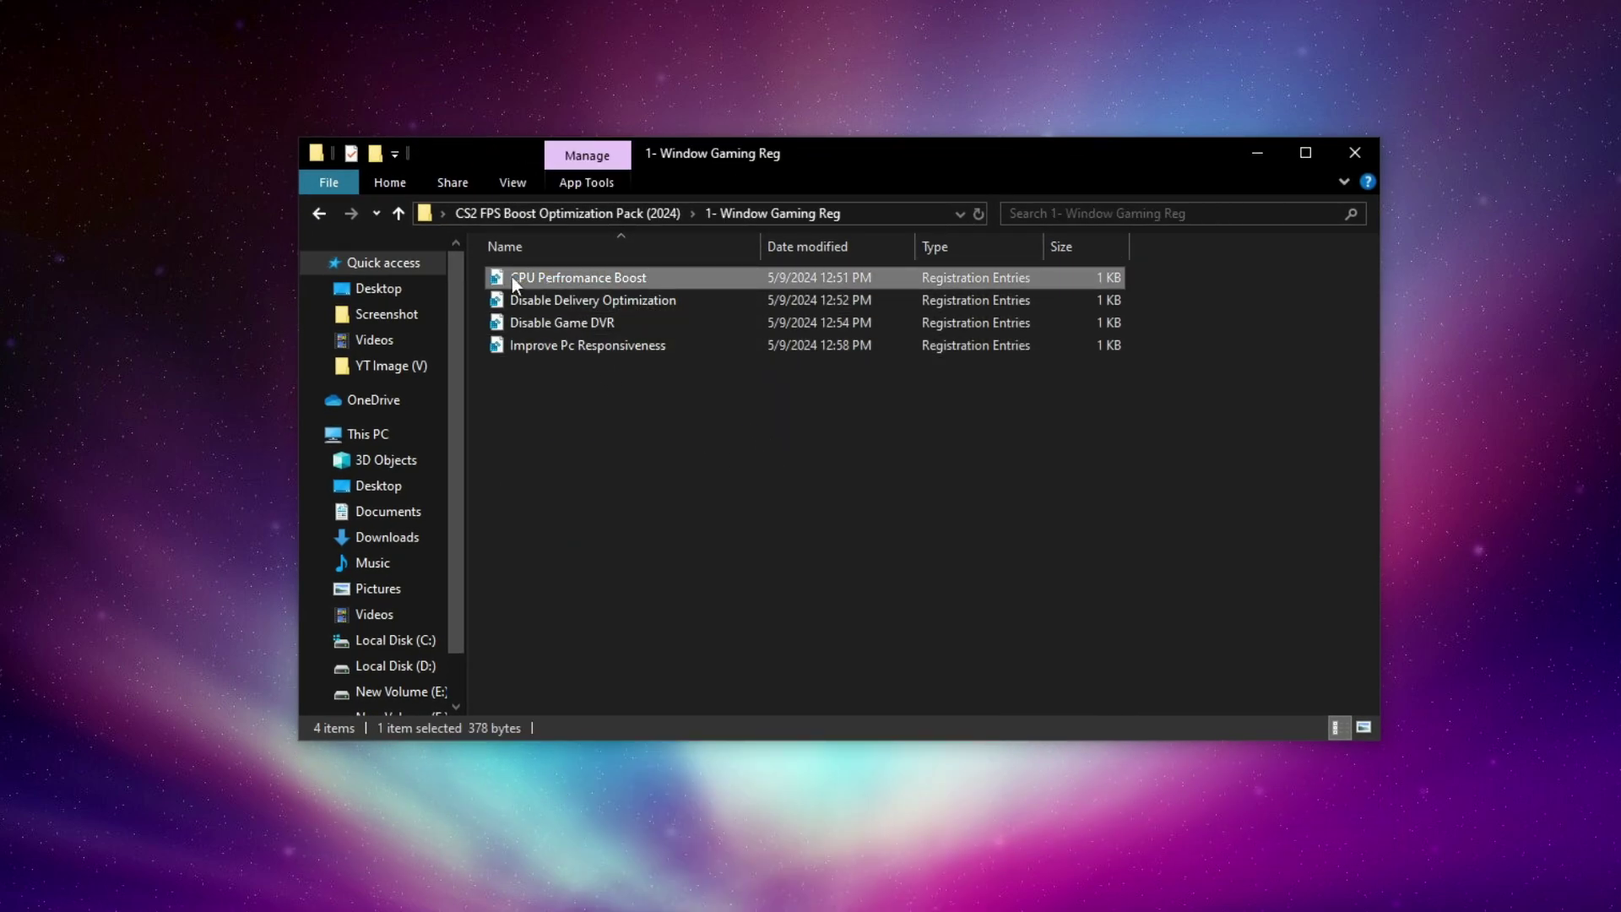
right_click(555, 280)
click(607, 301)
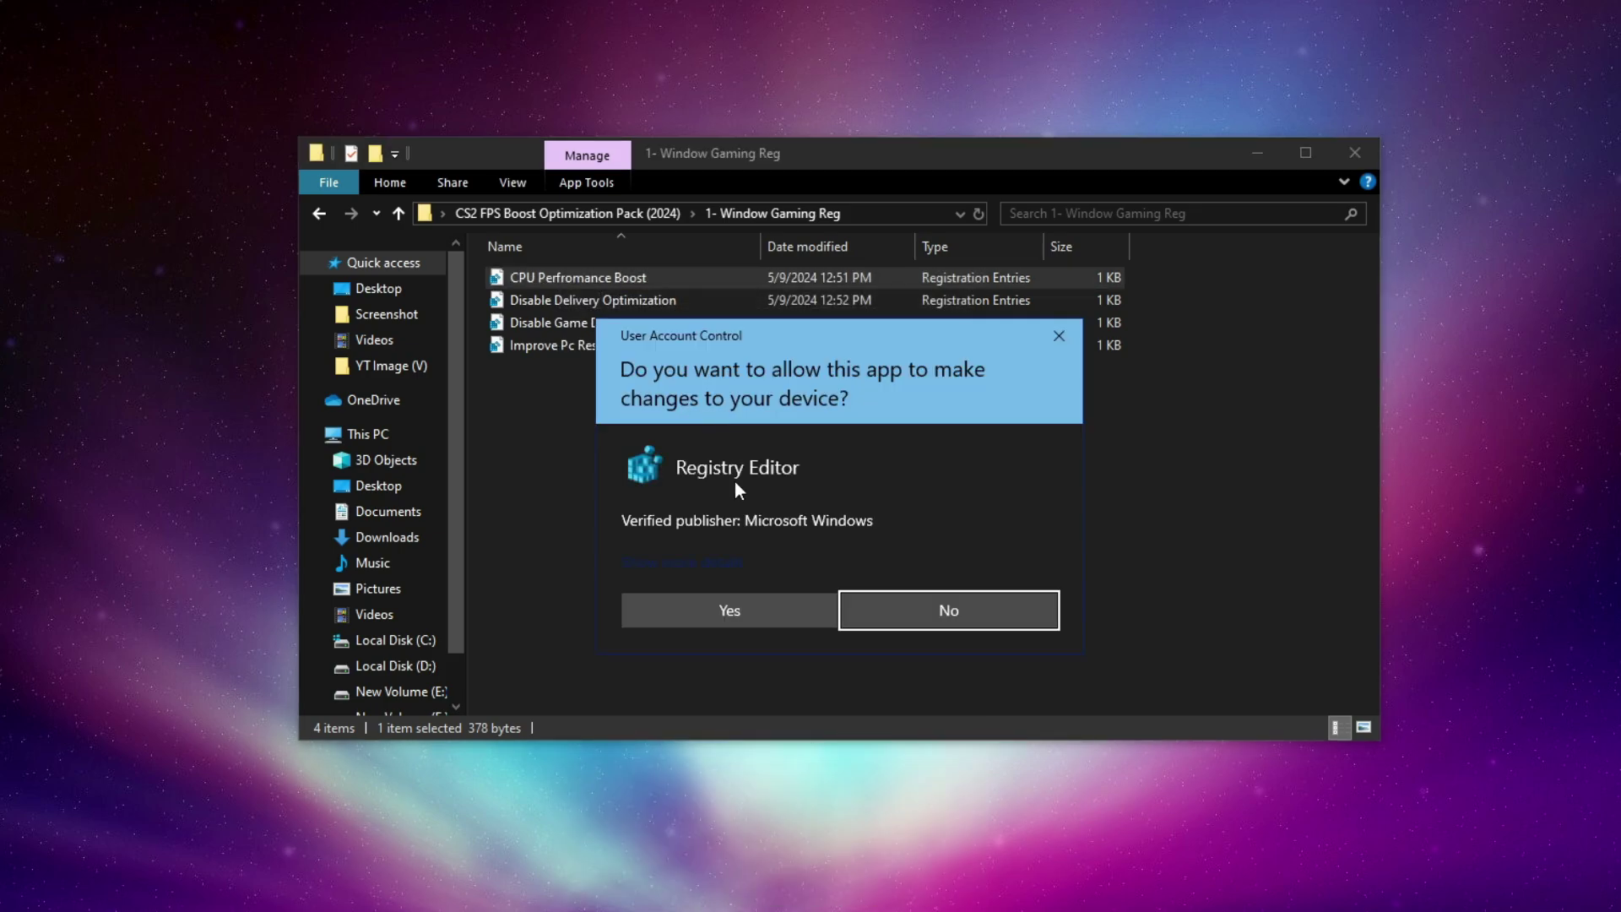
click(733, 616)
click(968, 496)
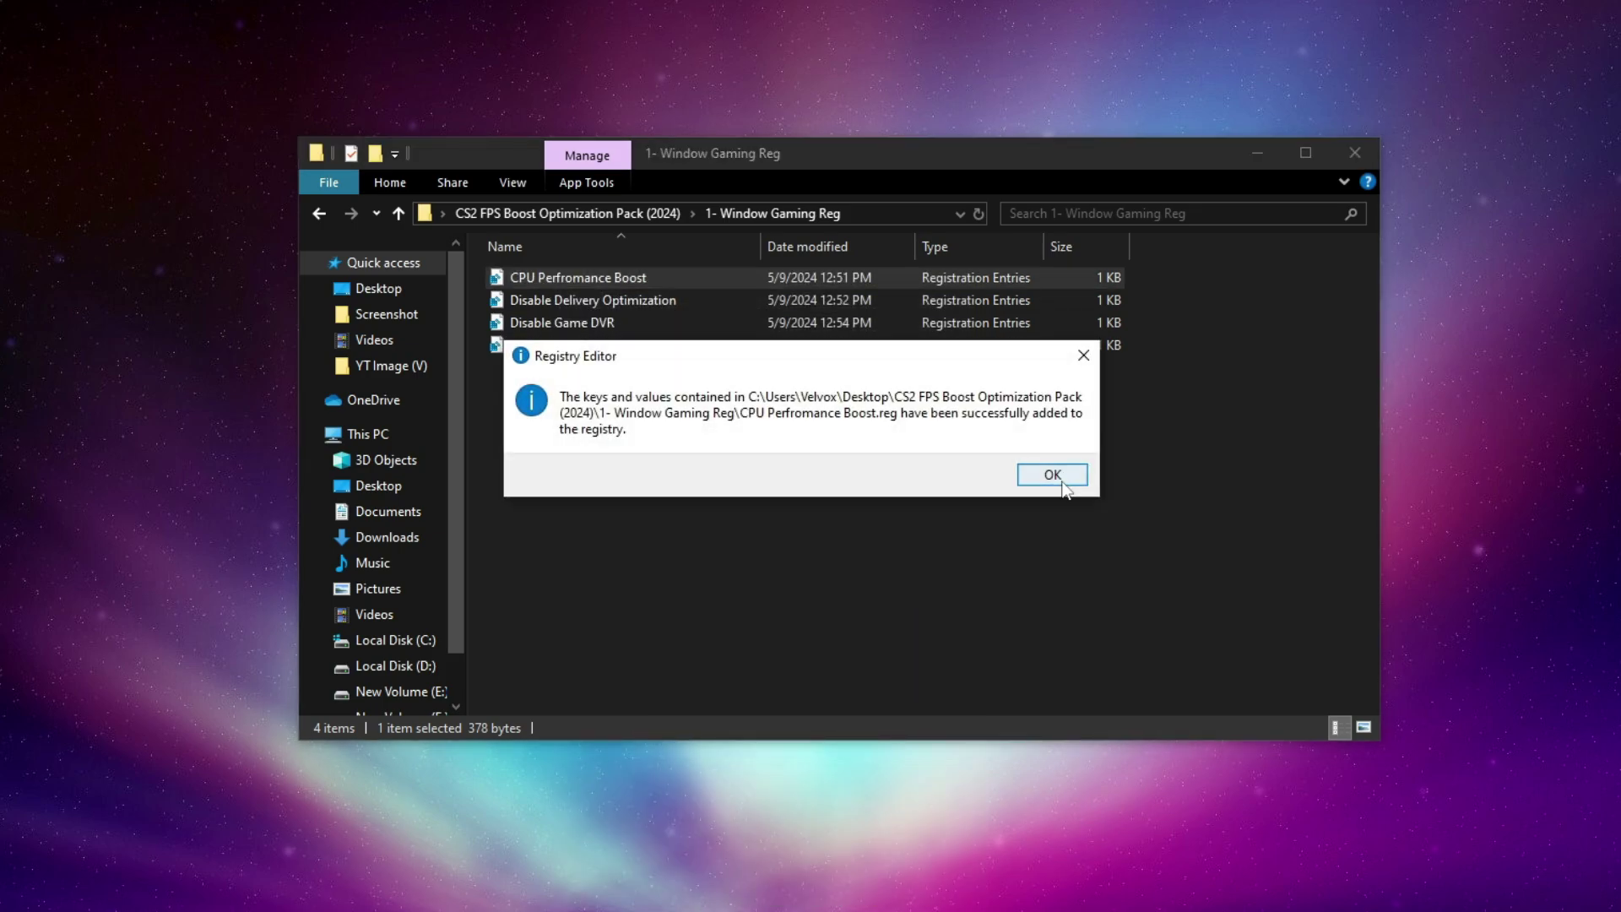
click(1052, 474)
Merge the Disable Delivery Optimization file into the registry.
right_click(580, 302)
click(629, 323)
click(733, 604)
click(969, 498)
click(1047, 471)
Merge the Disable Game DVR file into the registry.
click(564, 325)
right_click(566, 332)
click(642, 343)
click(748, 604)
click(969, 498)
click(1048, 472)
Merge the Improve Pc Responsiveness file into the registry.
right_click(530, 351)
click(624, 372)
click(754, 603)
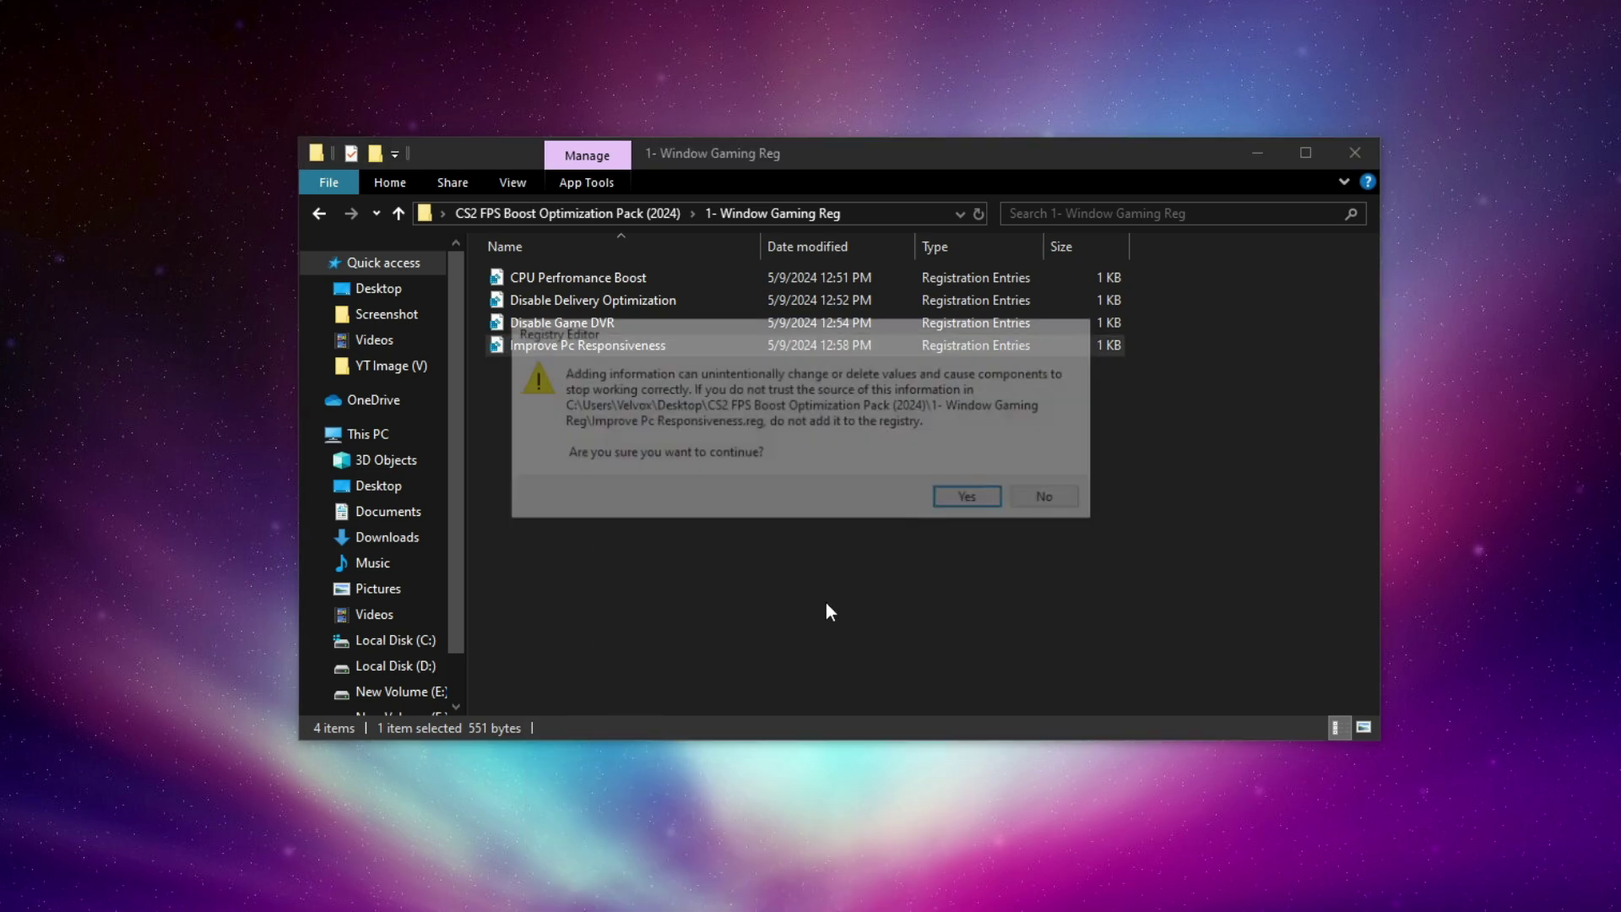
click(973, 500)
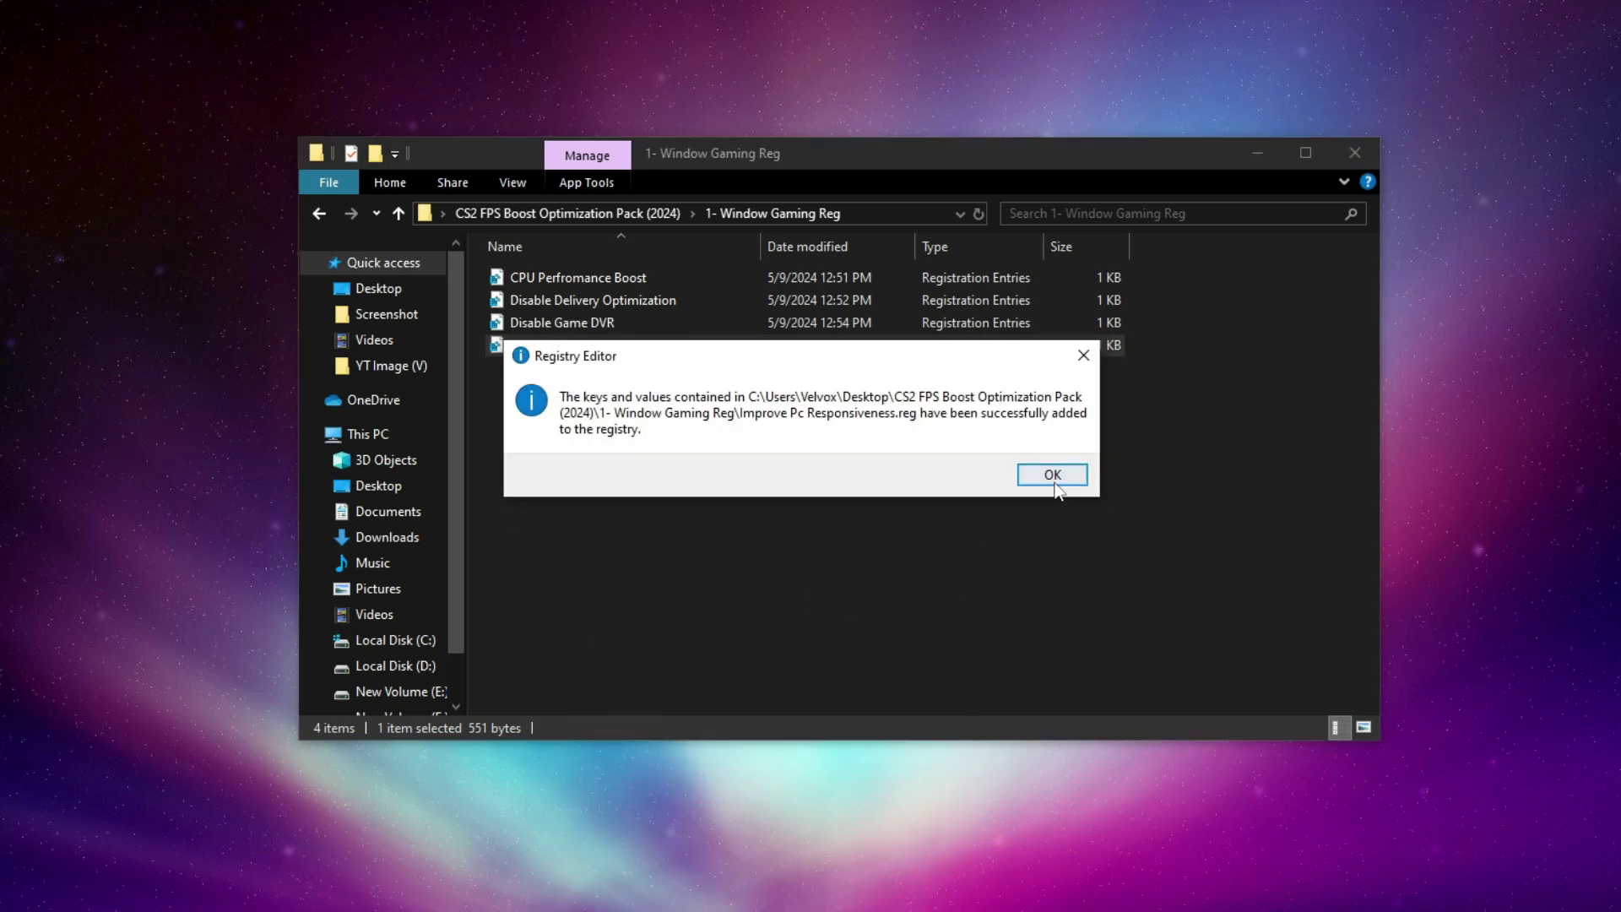
Open the pack's 2- Storage Optimization folder and run the Clean ALL TEMP Files batch file as administrator.
click(557, 213)
click(569, 304)
right_click(568, 306)
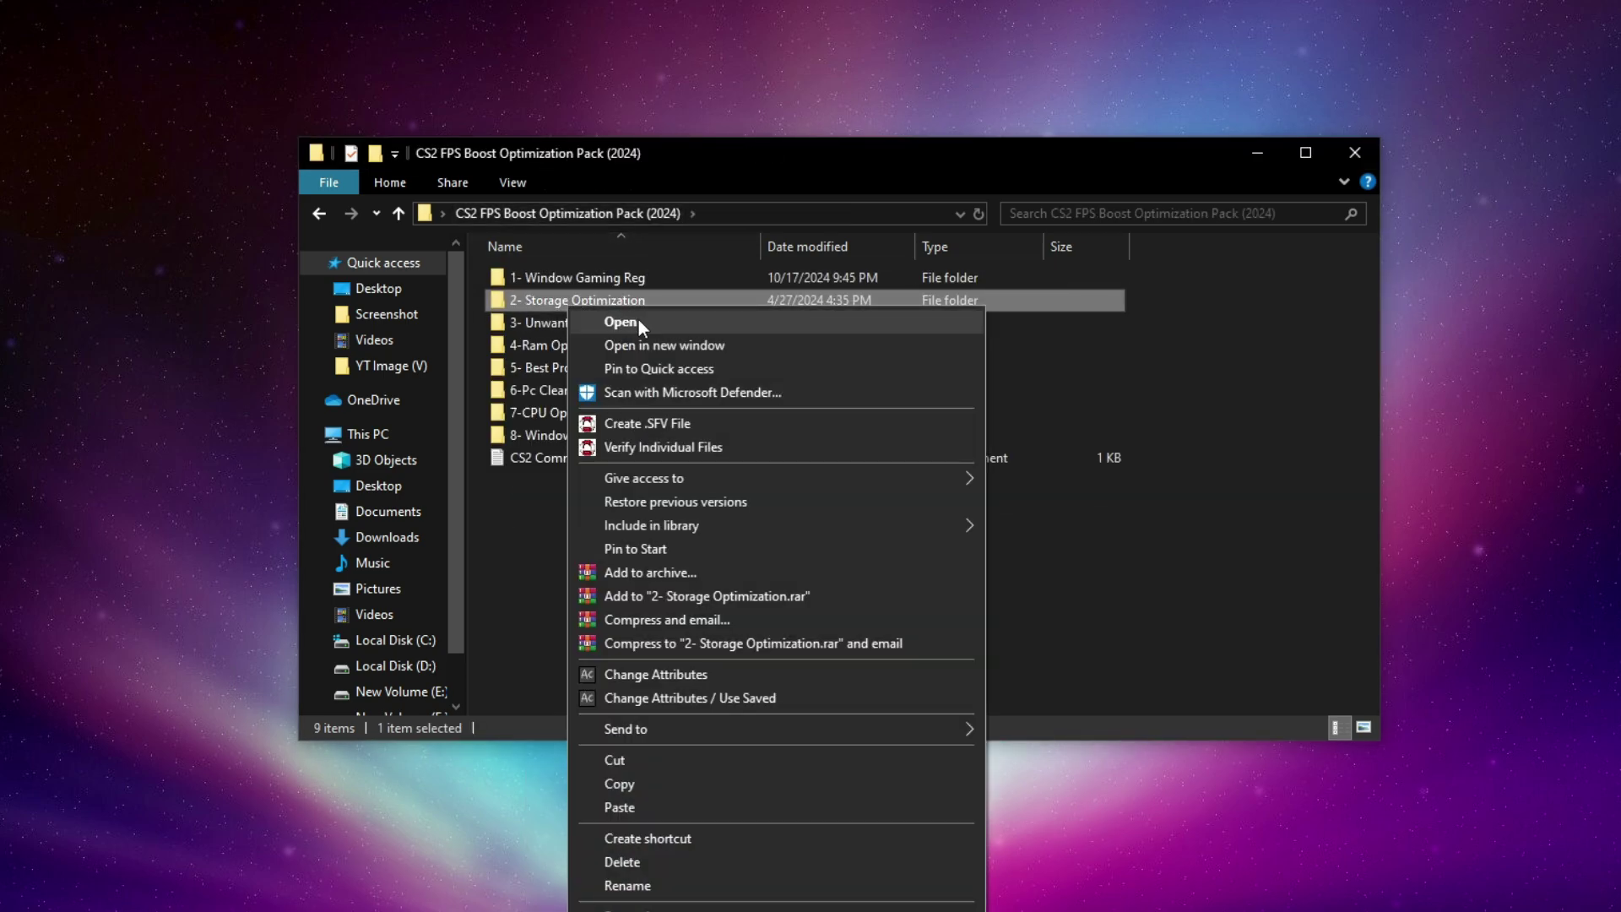
click(642, 321)
drag(764, 387, 550, 282)
right_click(554, 290)
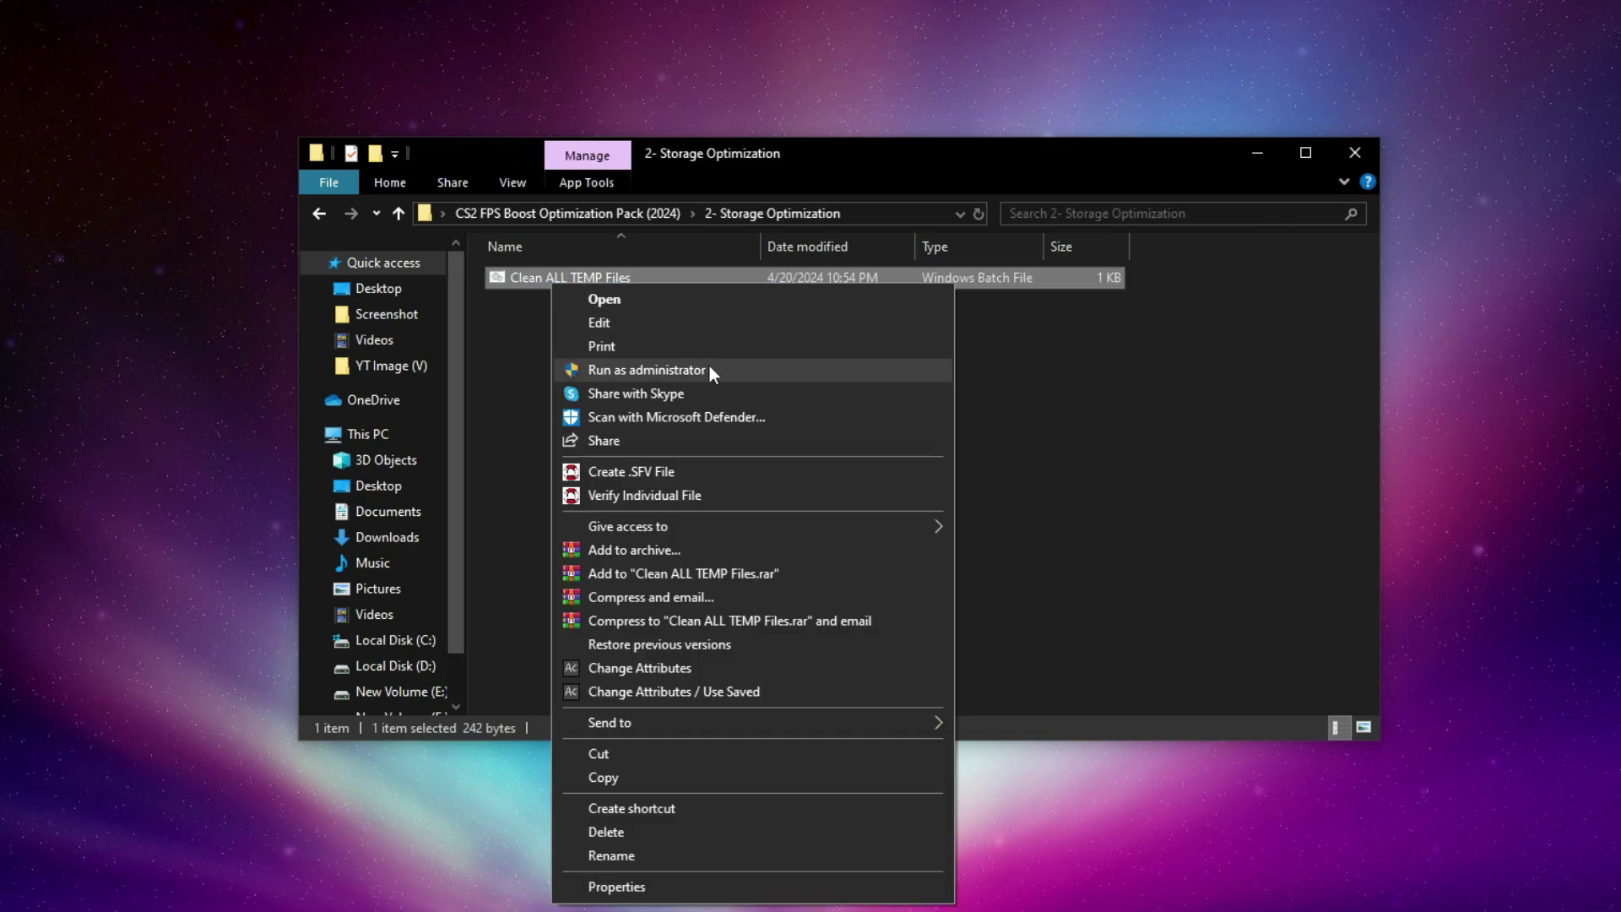
click(655, 369)
click(727, 601)
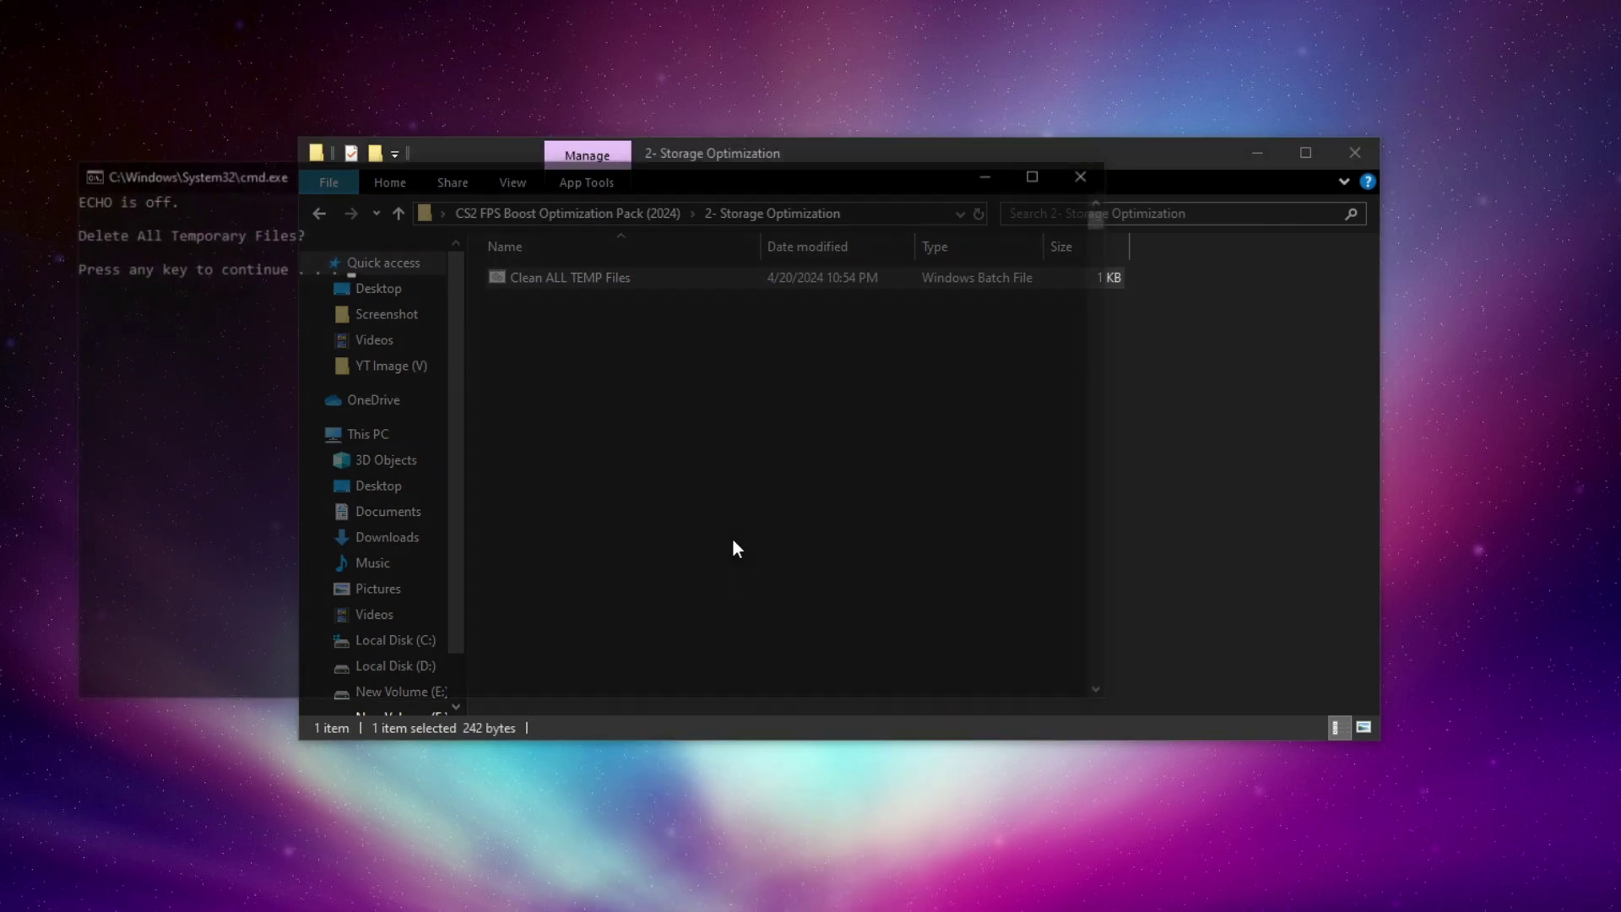
Confirm deleting all temporary files in the command window, let the script finish and close it.
drag(601, 187, 923, 205)
drag(704, 284, 301, 301)
click(424, 285)
key(Return)
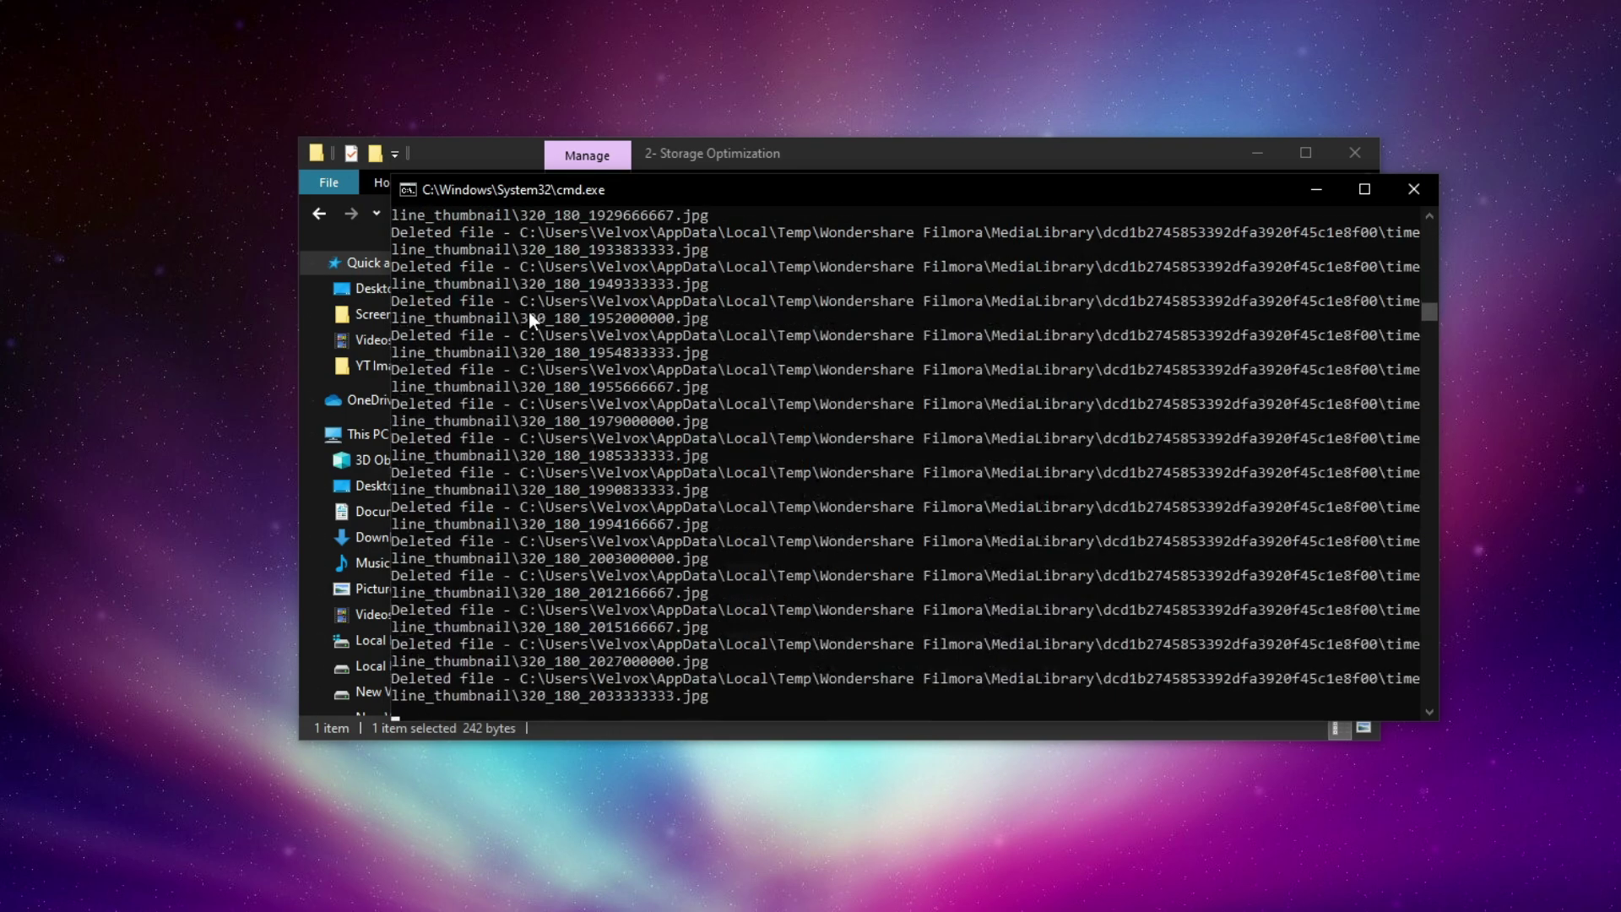
drag(758, 680, 390, 680)
click(457, 670)
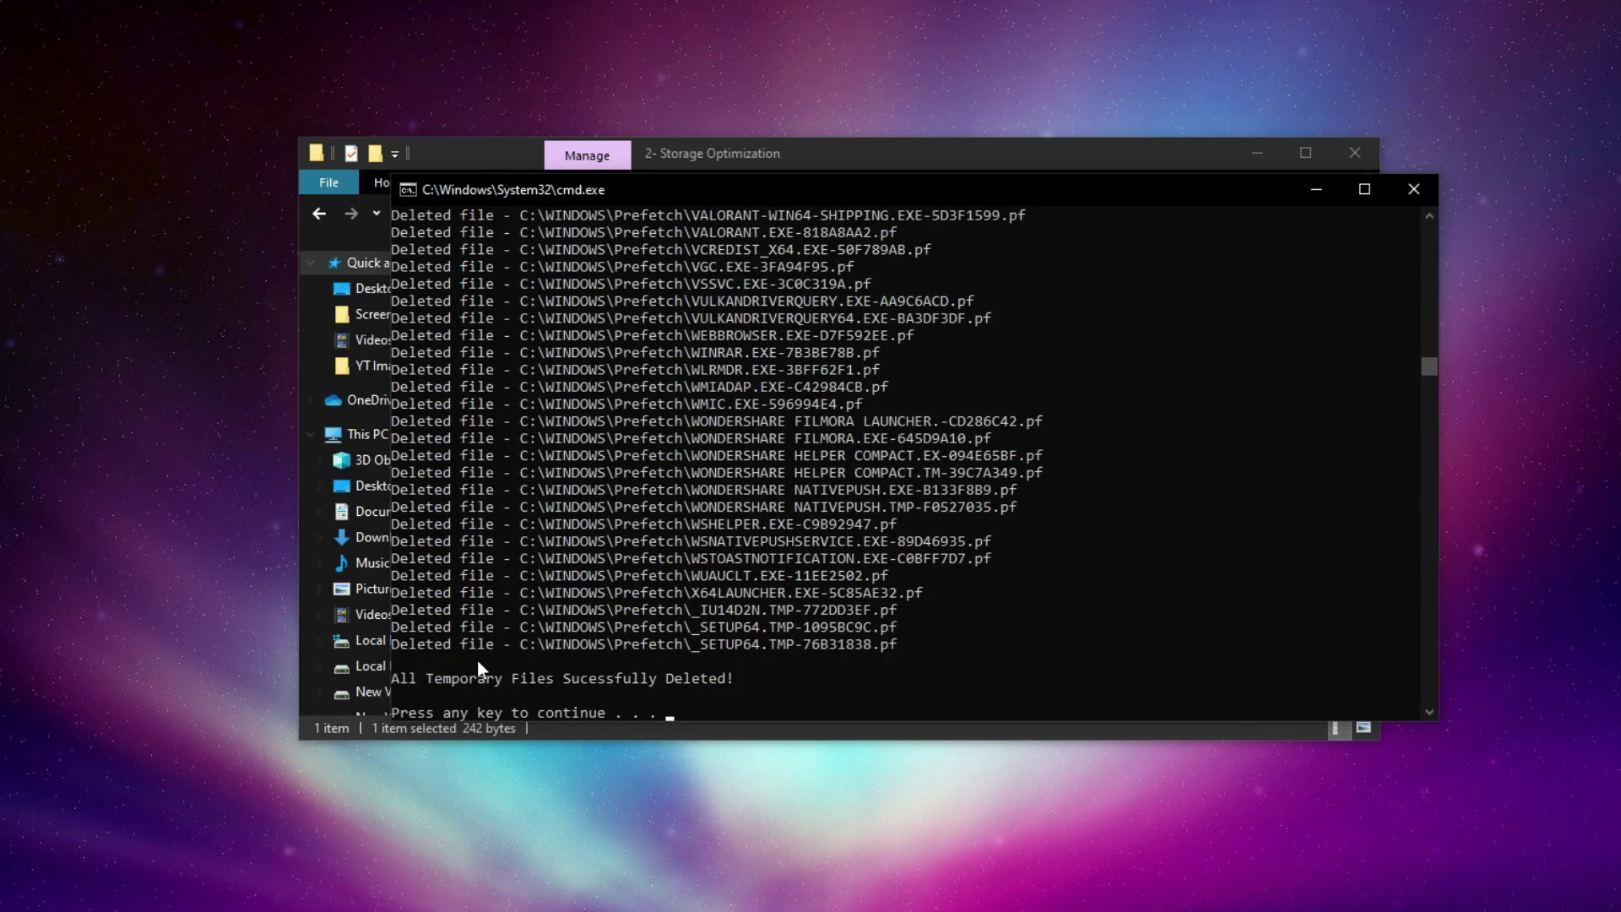
key(Return)
Return to the optimization pack folder and open the 3- Unwanted Services For PC folder.
click(508, 211)
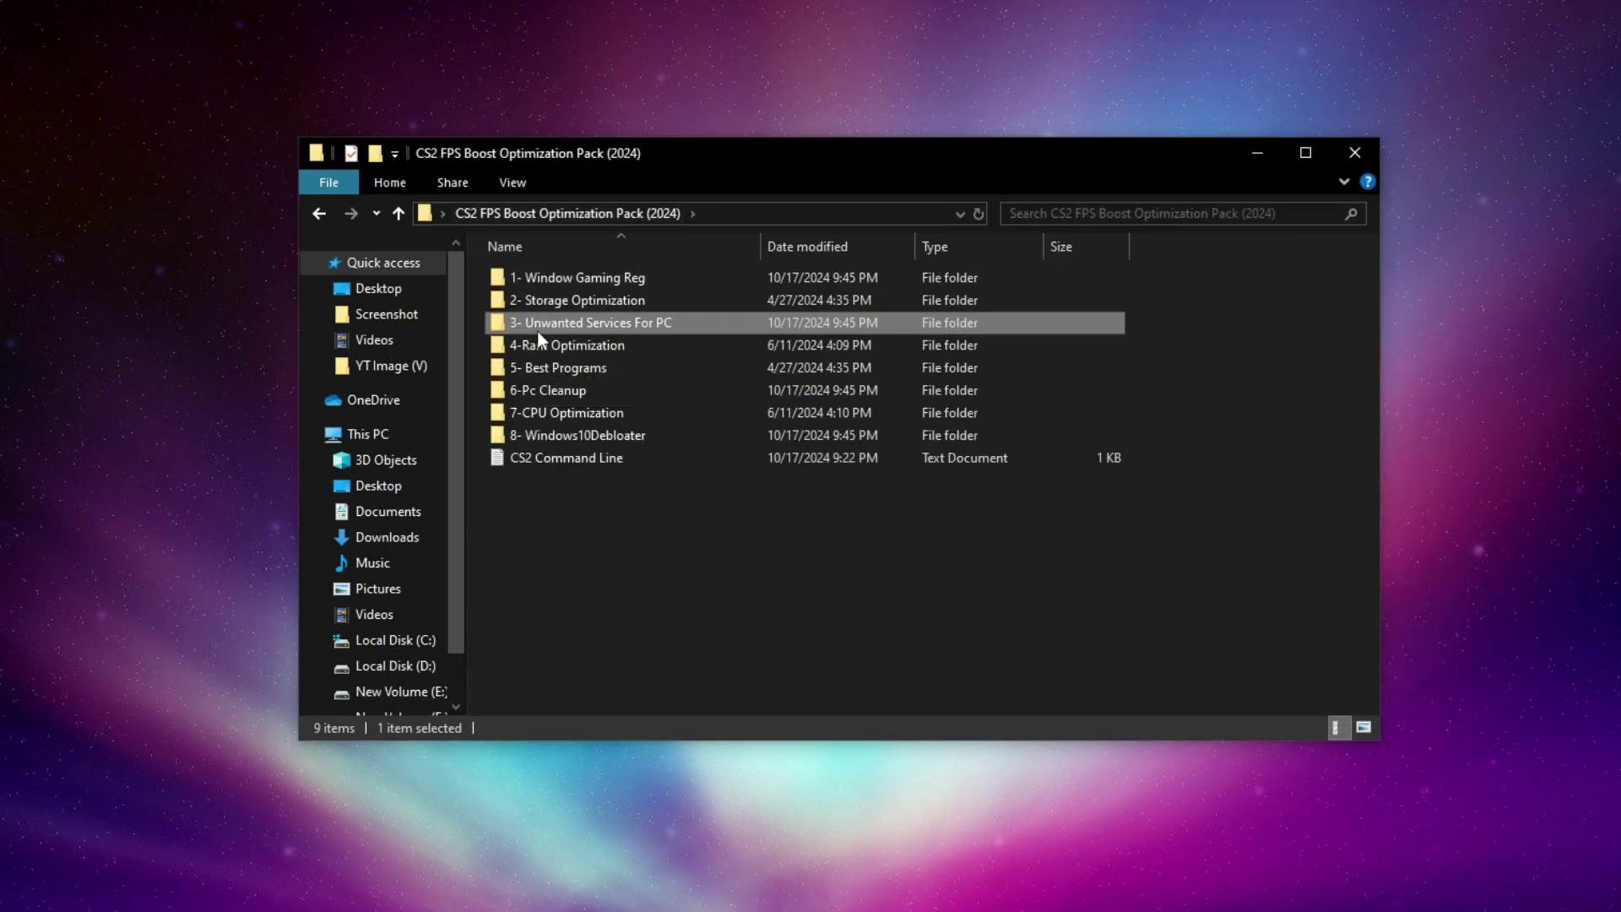
right_click(537, 322)
click(574, 348)
drag(736, 413, 515, 306)
click(545, 315)
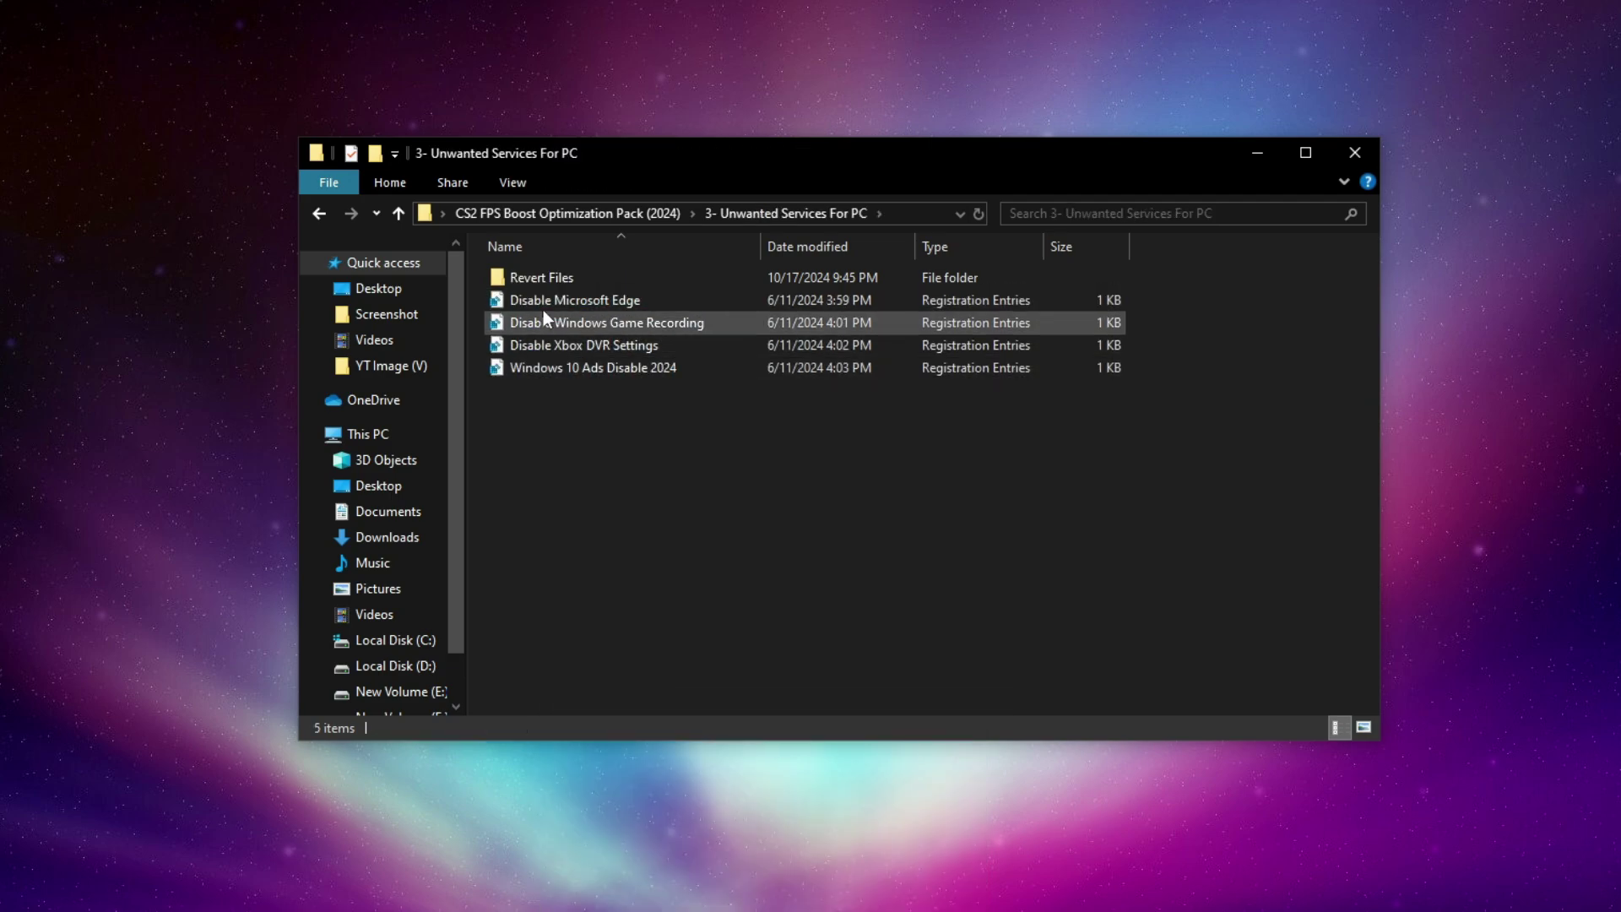
Review the registry files in the Revert Files folder and return to the parent folder.
double_click(533, 276)
drag(683, 452, 520, 279)
click(541, 405)
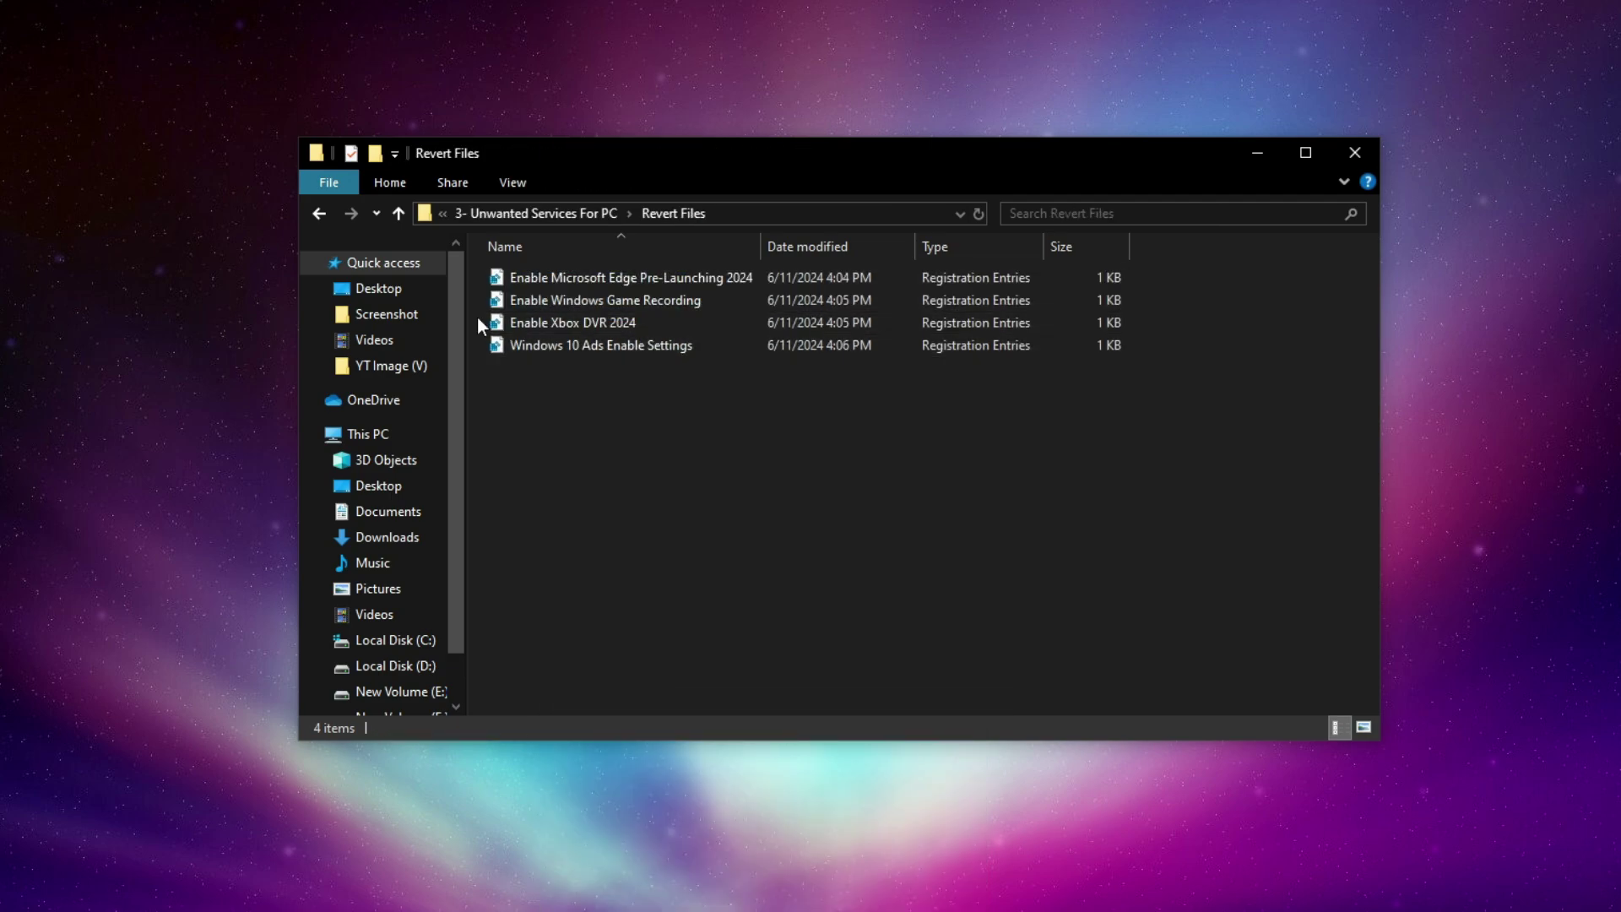
click(319, 213)
Merge the Disable Microsoft Edge file into the registry.
right_click(564, 304)
click(591, 326)
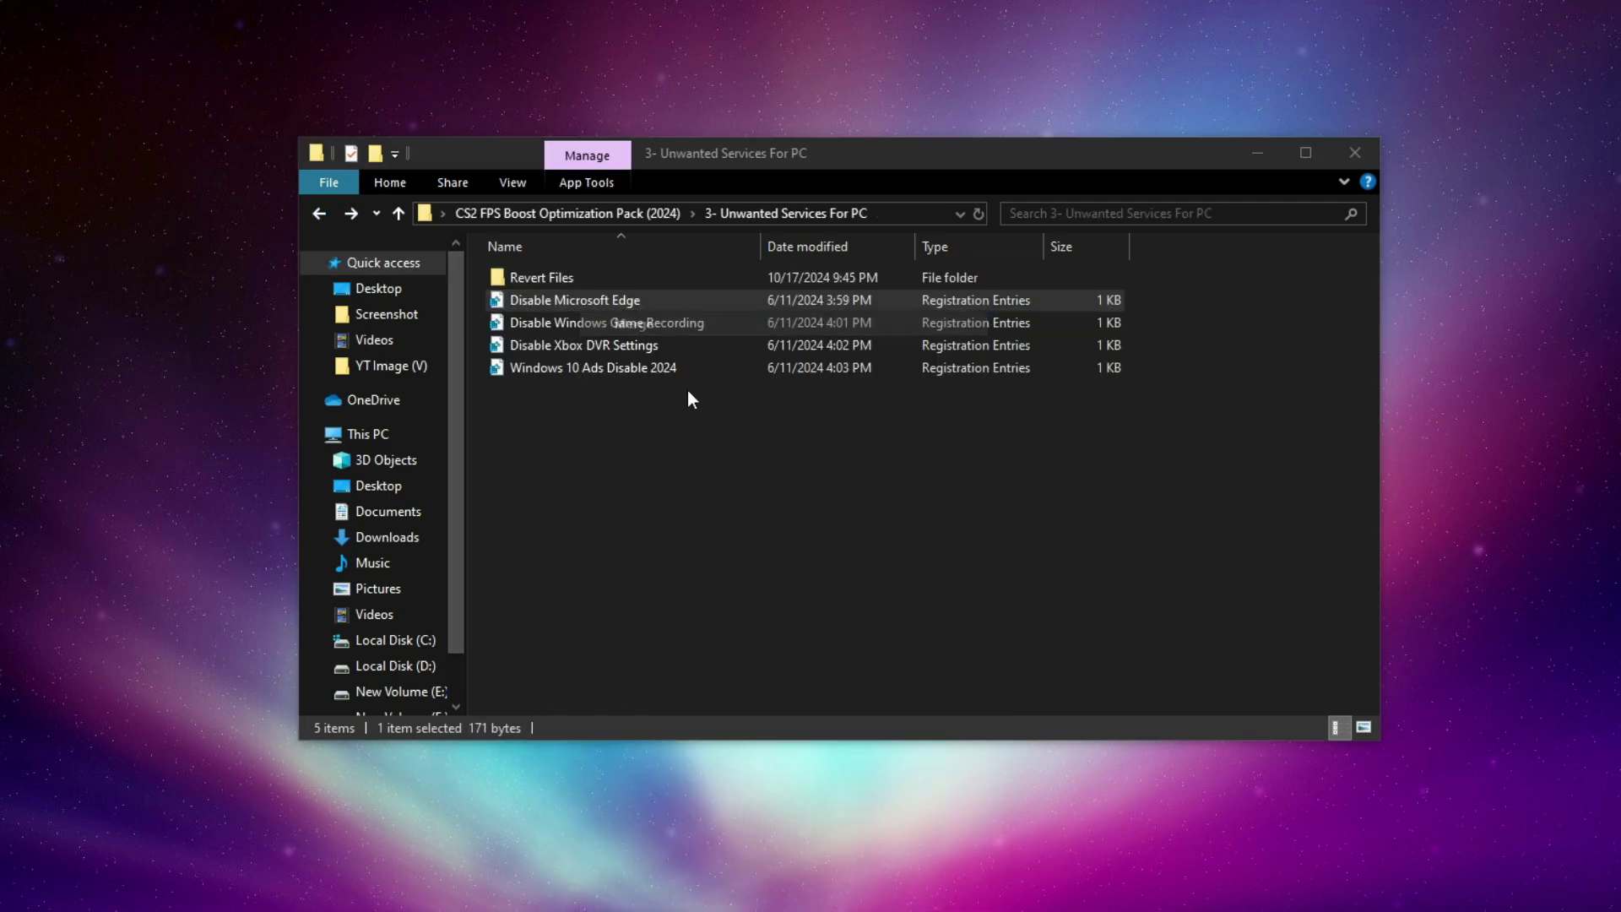
click(777, 606)
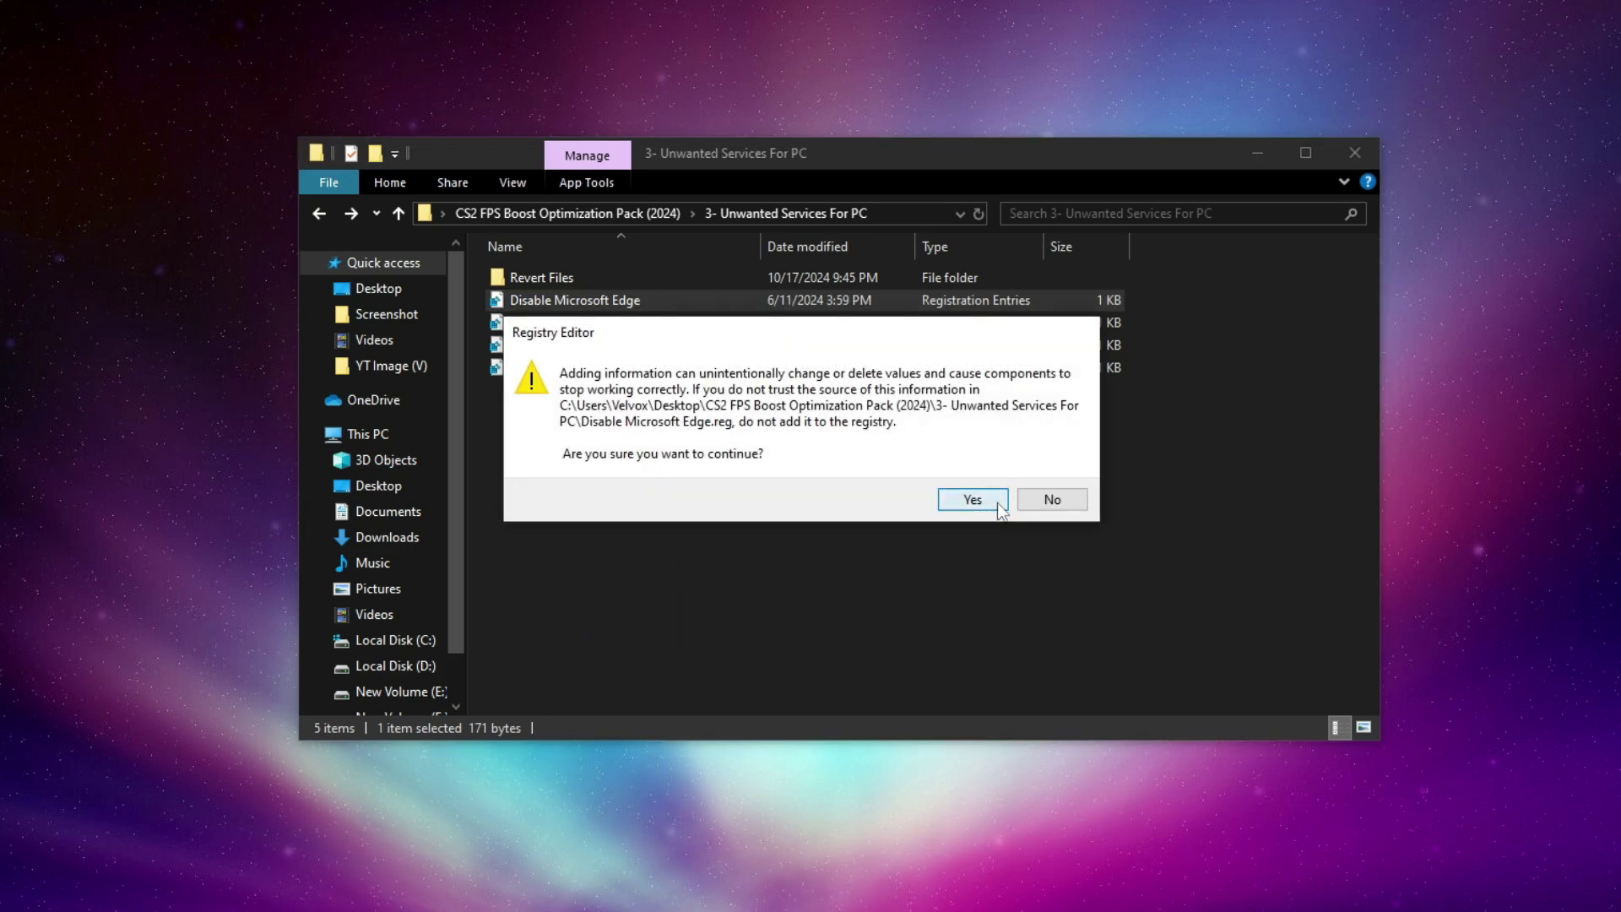
click(996, 501)
click(1049, 474)
Merge the Disable Windows Game Recording file into the registry.
right_click(584, 327)
click(607, 335)
click(829, 610)
click(976, 496)
click(1065, 477)
Merge the Disable Xbox DVR Settings file into the registry.
right_click(571, 346)
click(594, 354)
click(782, 606)
click(977, 499)
click(1053, 473)
Merge the Windows 10 Ads Disable 2024 file into the registry.
right_click(549, 370)
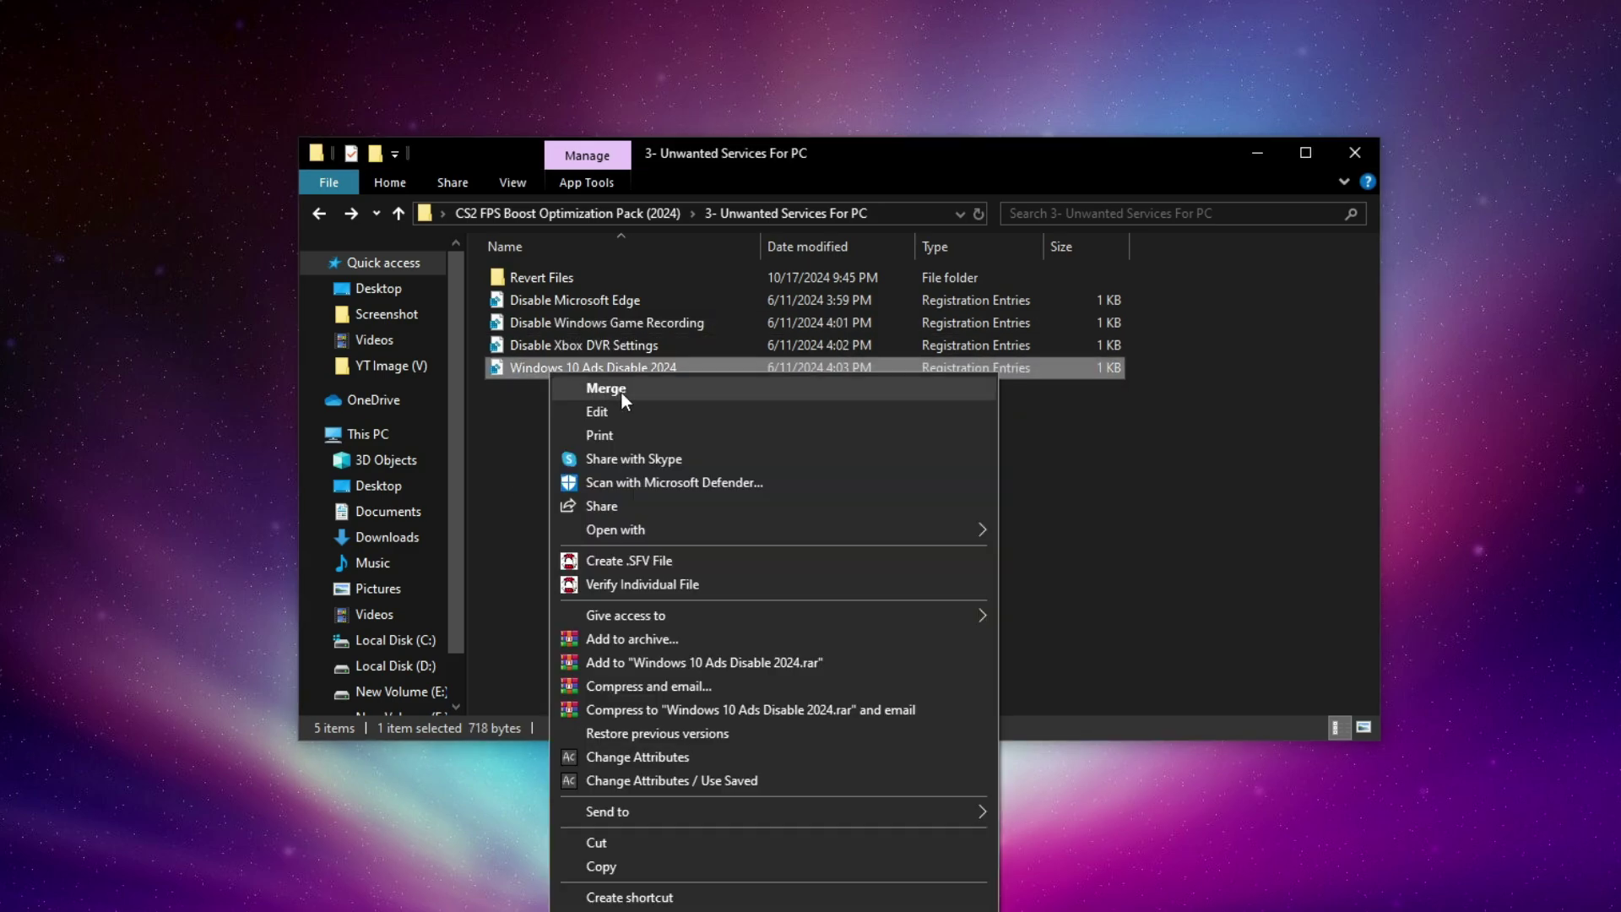
click(621, 393)
click(767, 604)
click(970, 498)
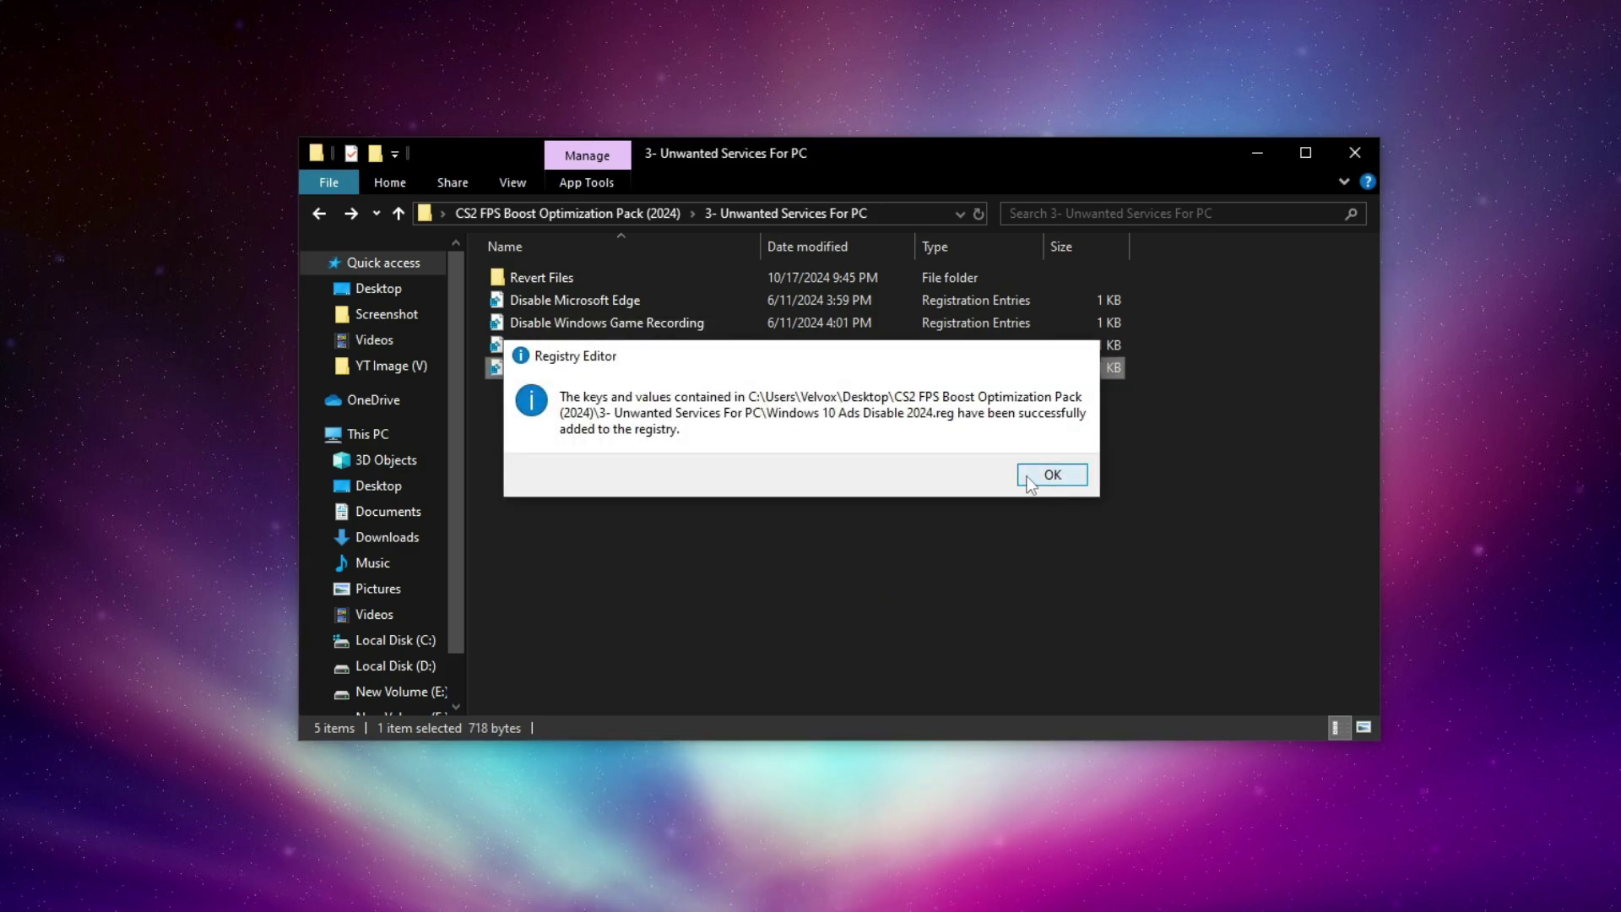
Return to the CS2 FPS Boost Optimization Pack (2024) folder and open its 4-Ram Optimization subfolder.
click(1052, 475)
click(515, 215)
right_click(555, 341)
click(595, 359)
drag(944, 653, 627, 315)
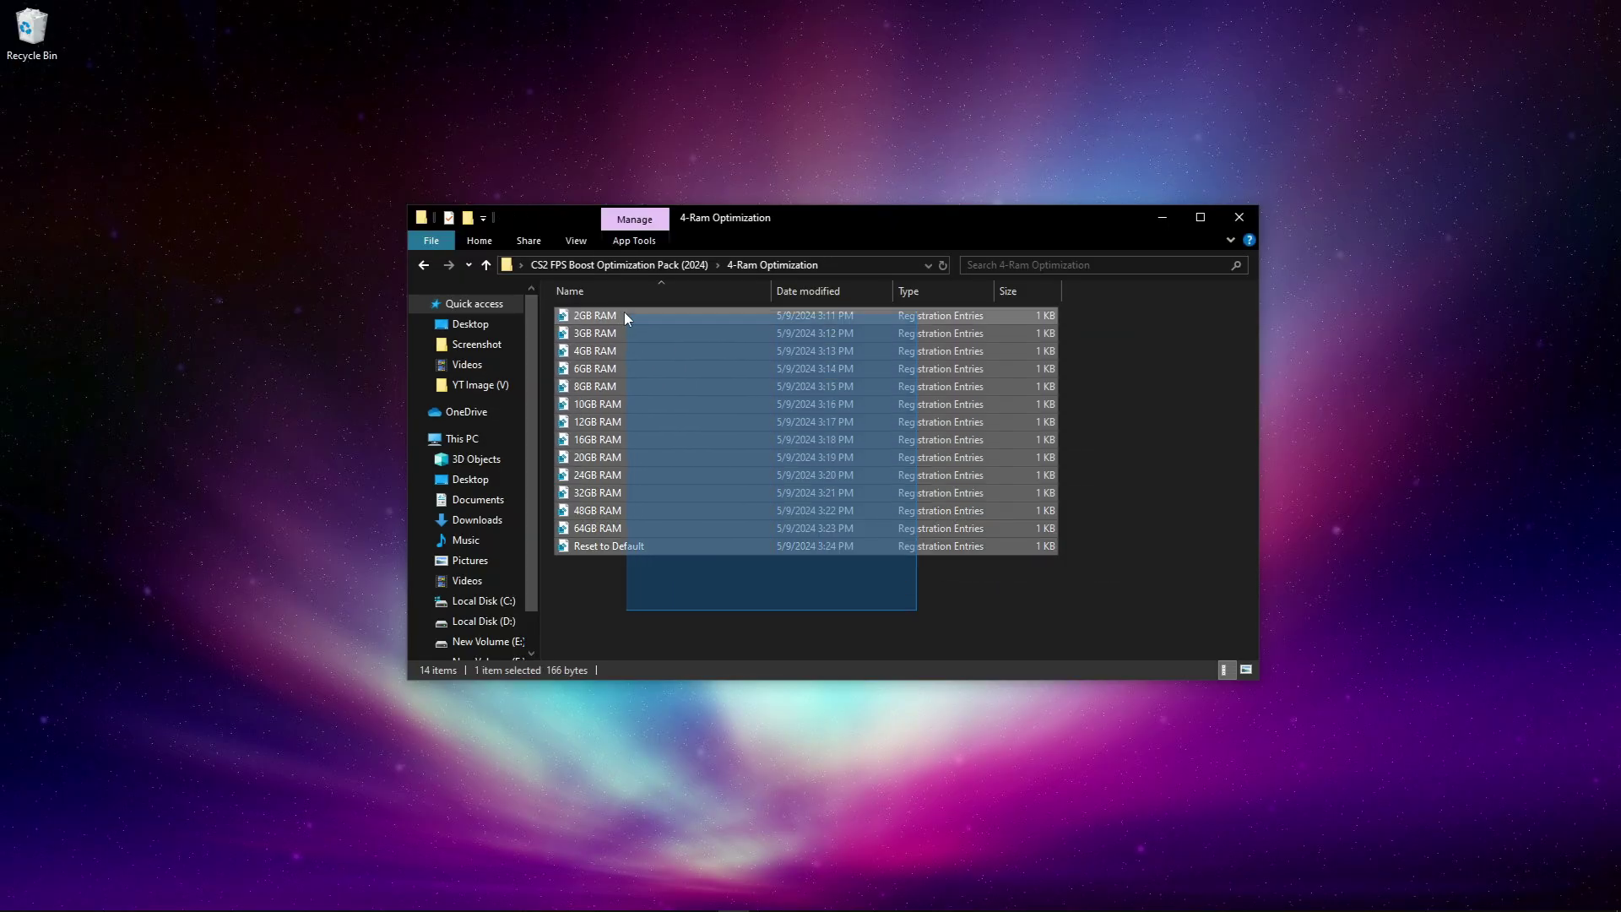
click(836, 589)
Check the PC's installed memory capacity in Task Manager's performance data, and close Task Manager.
right_click(1324, 897)
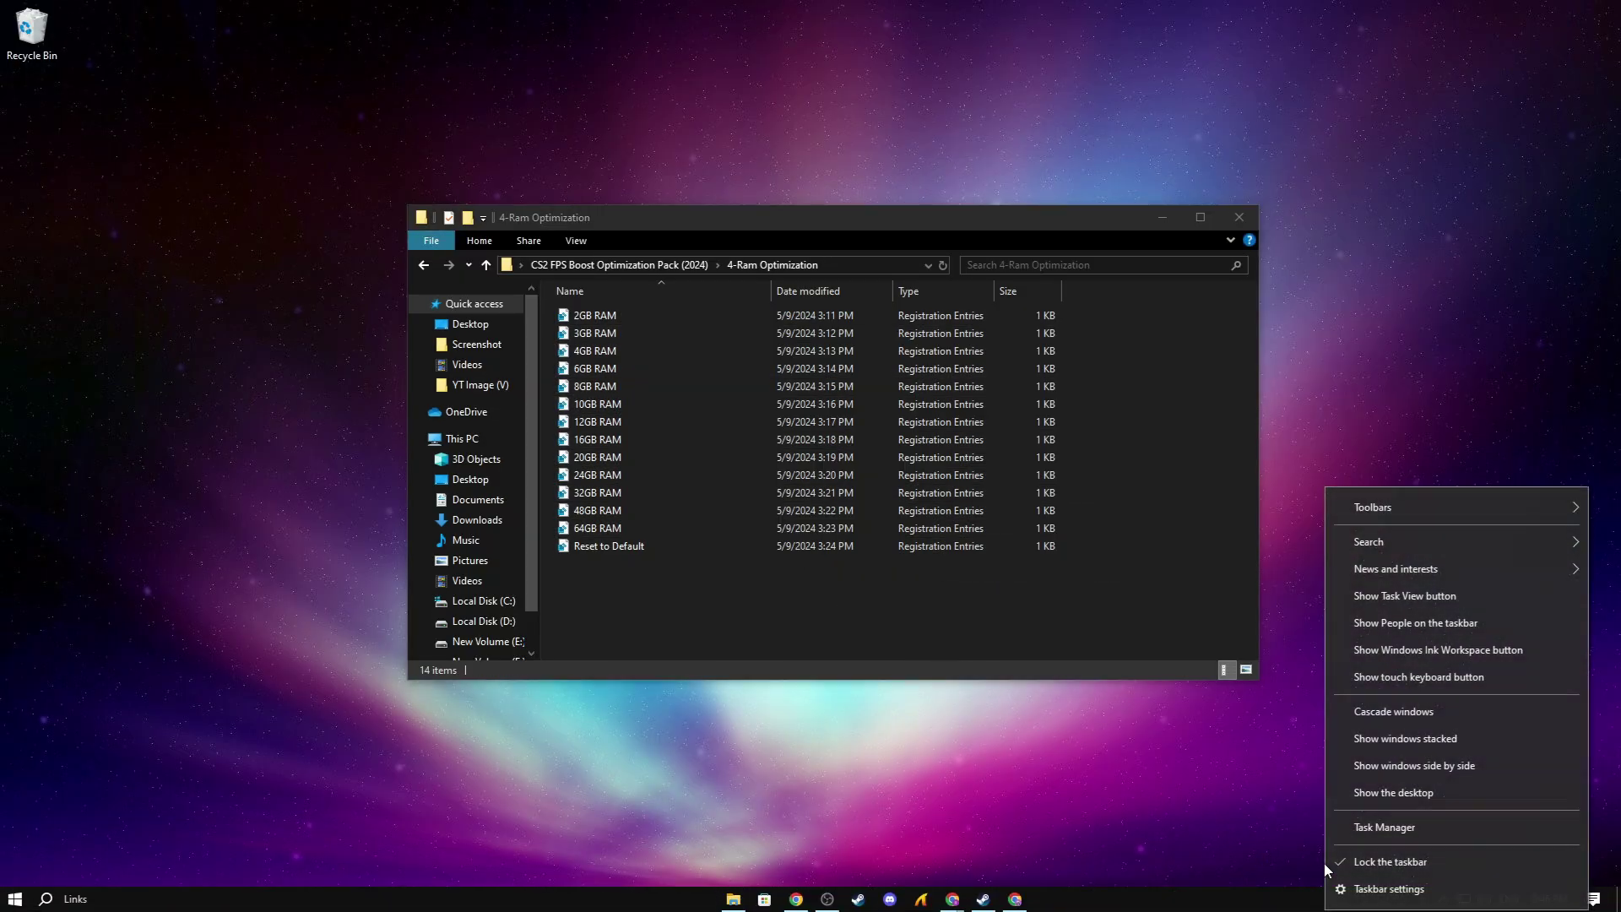
click(1355, 827)
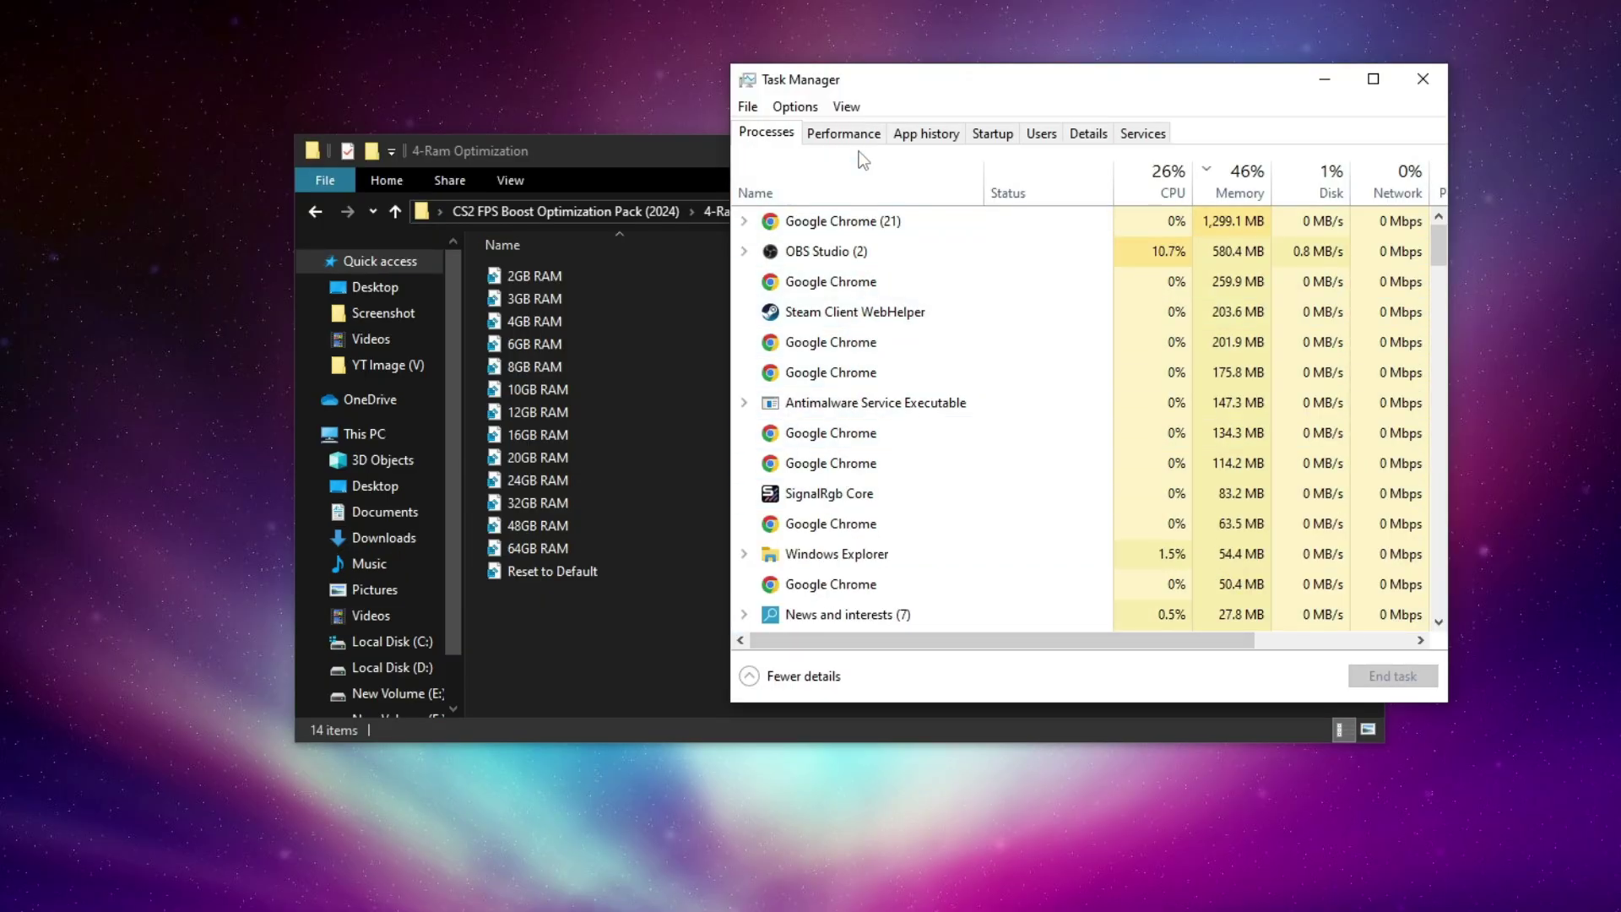
click(843, 134)
click(844, 182)
click(847, 267)
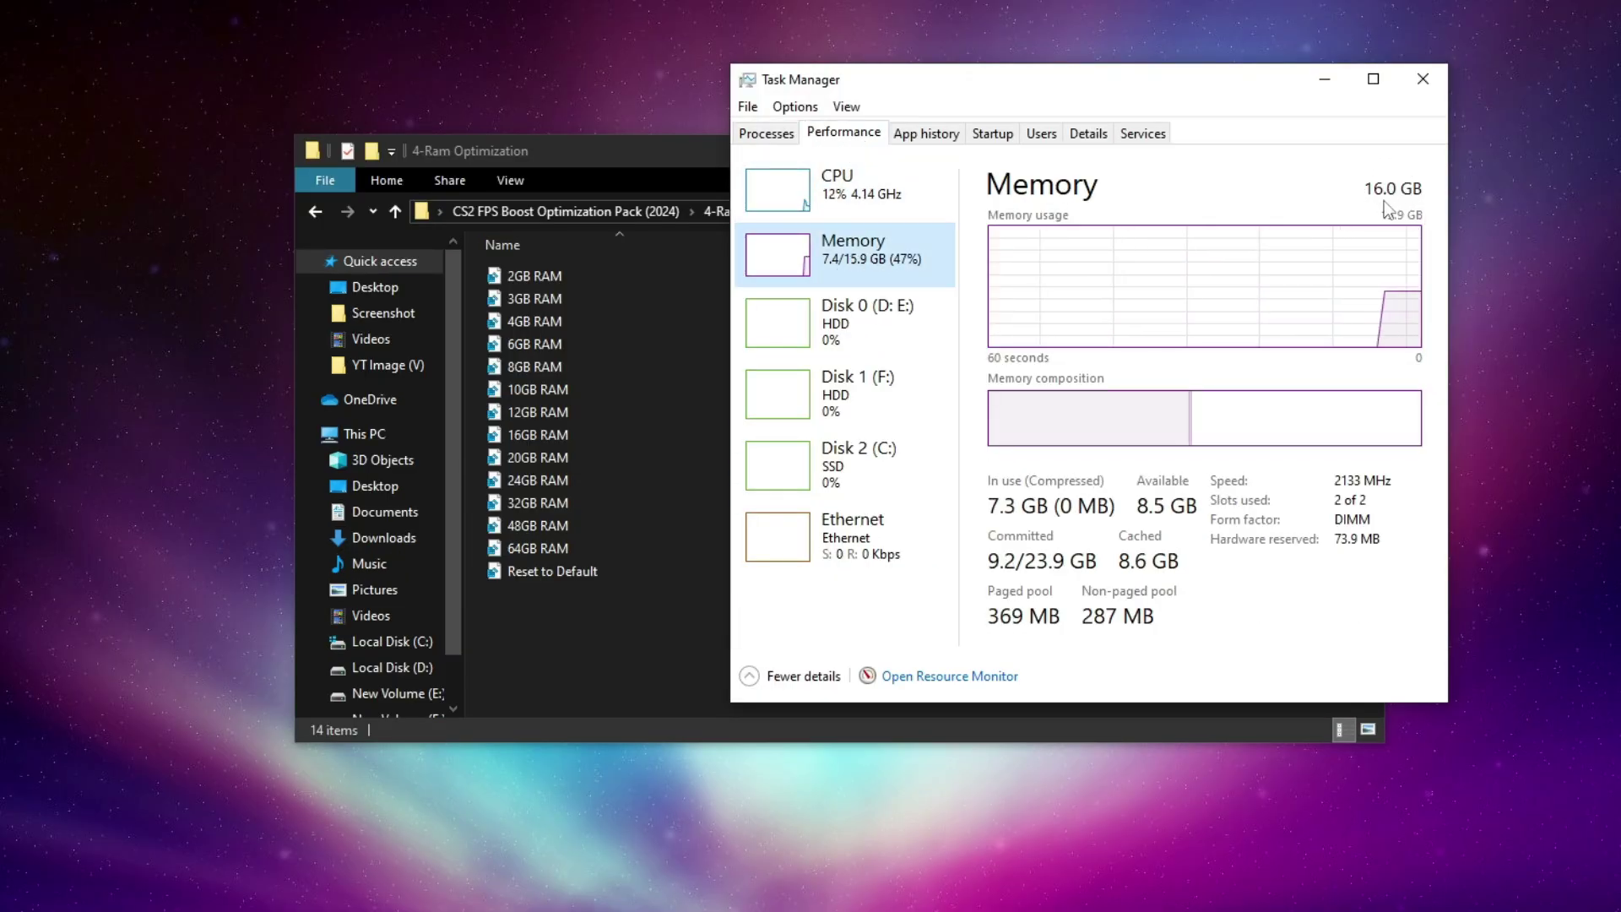
click(1438, 82)
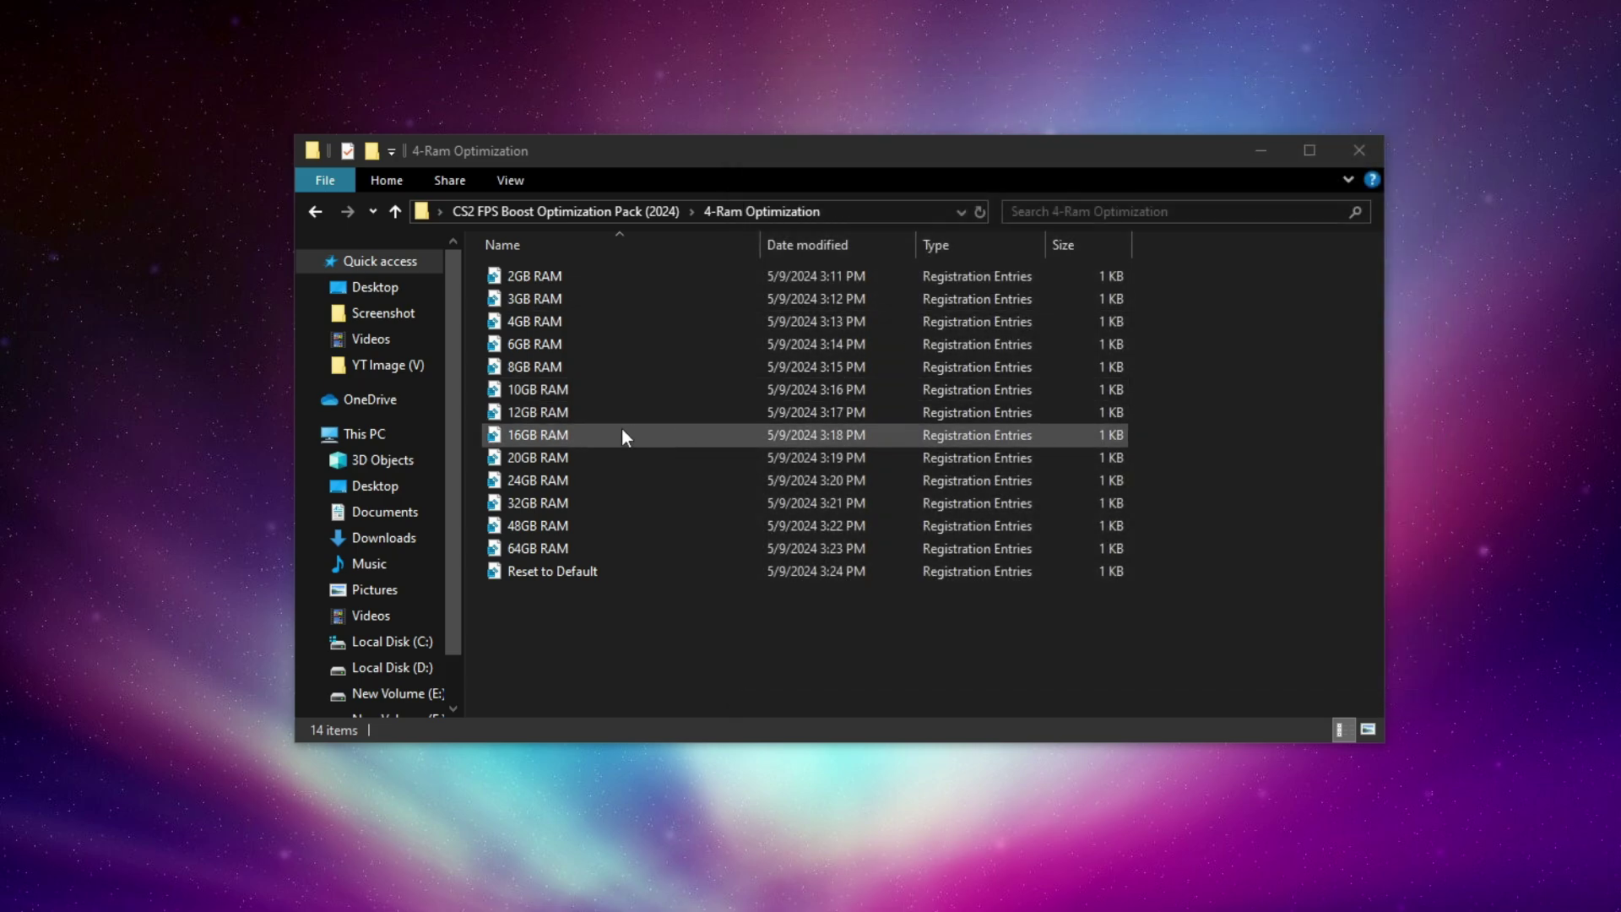
Merge the 16GB RAM file into the registry.
click(524, 436)
right_click(524, 437)
click(595, 433)
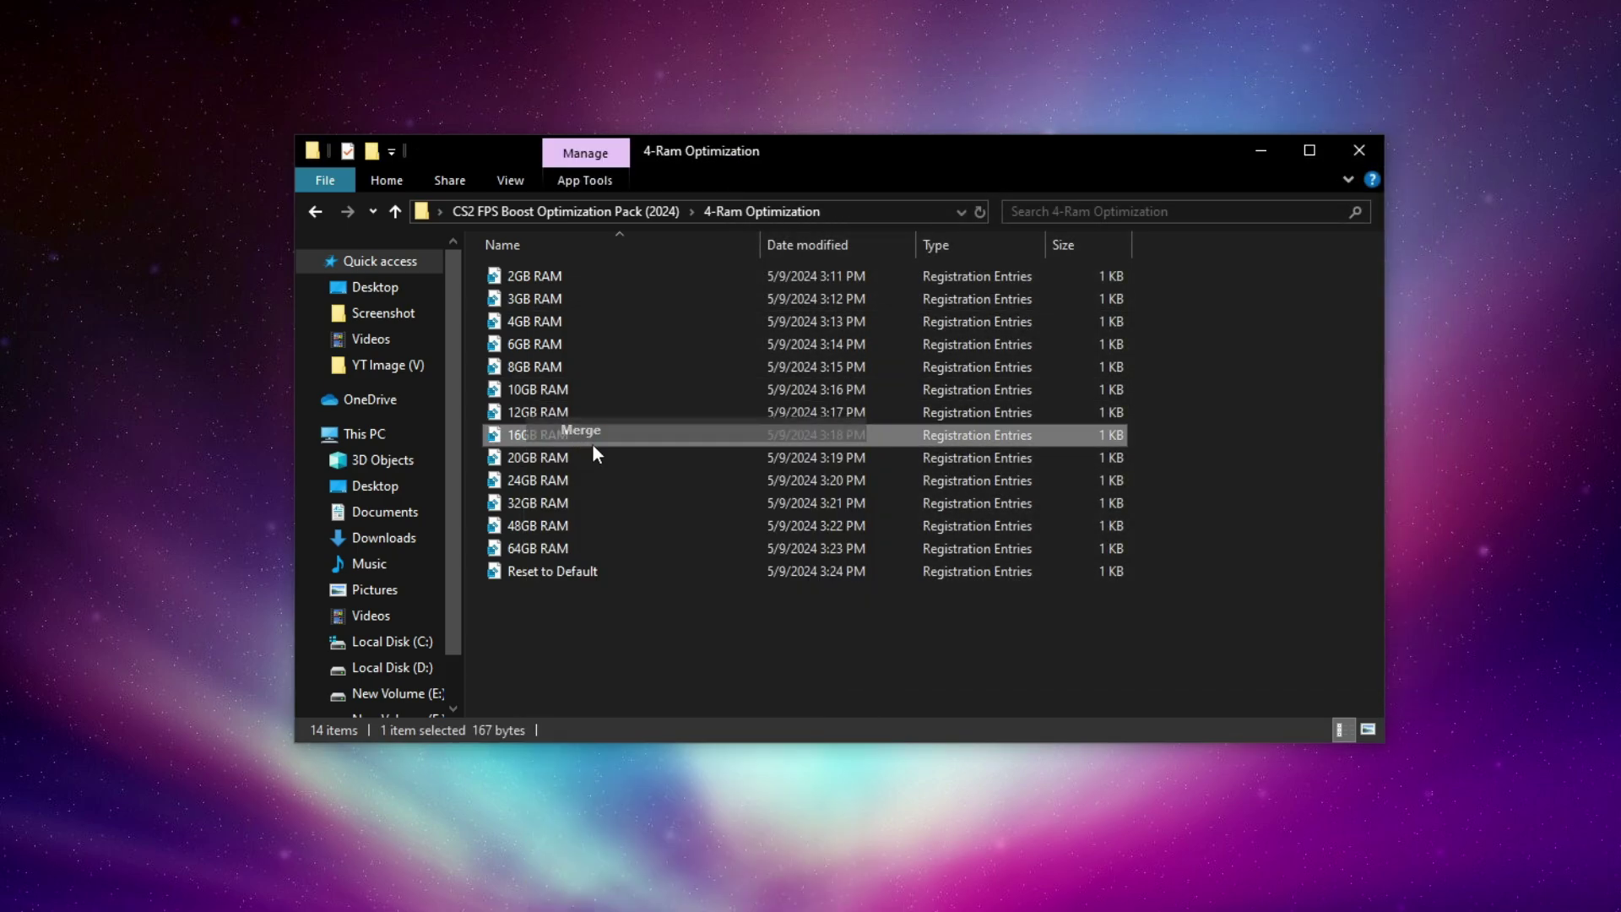
click(775, 612)
click(979, 499)
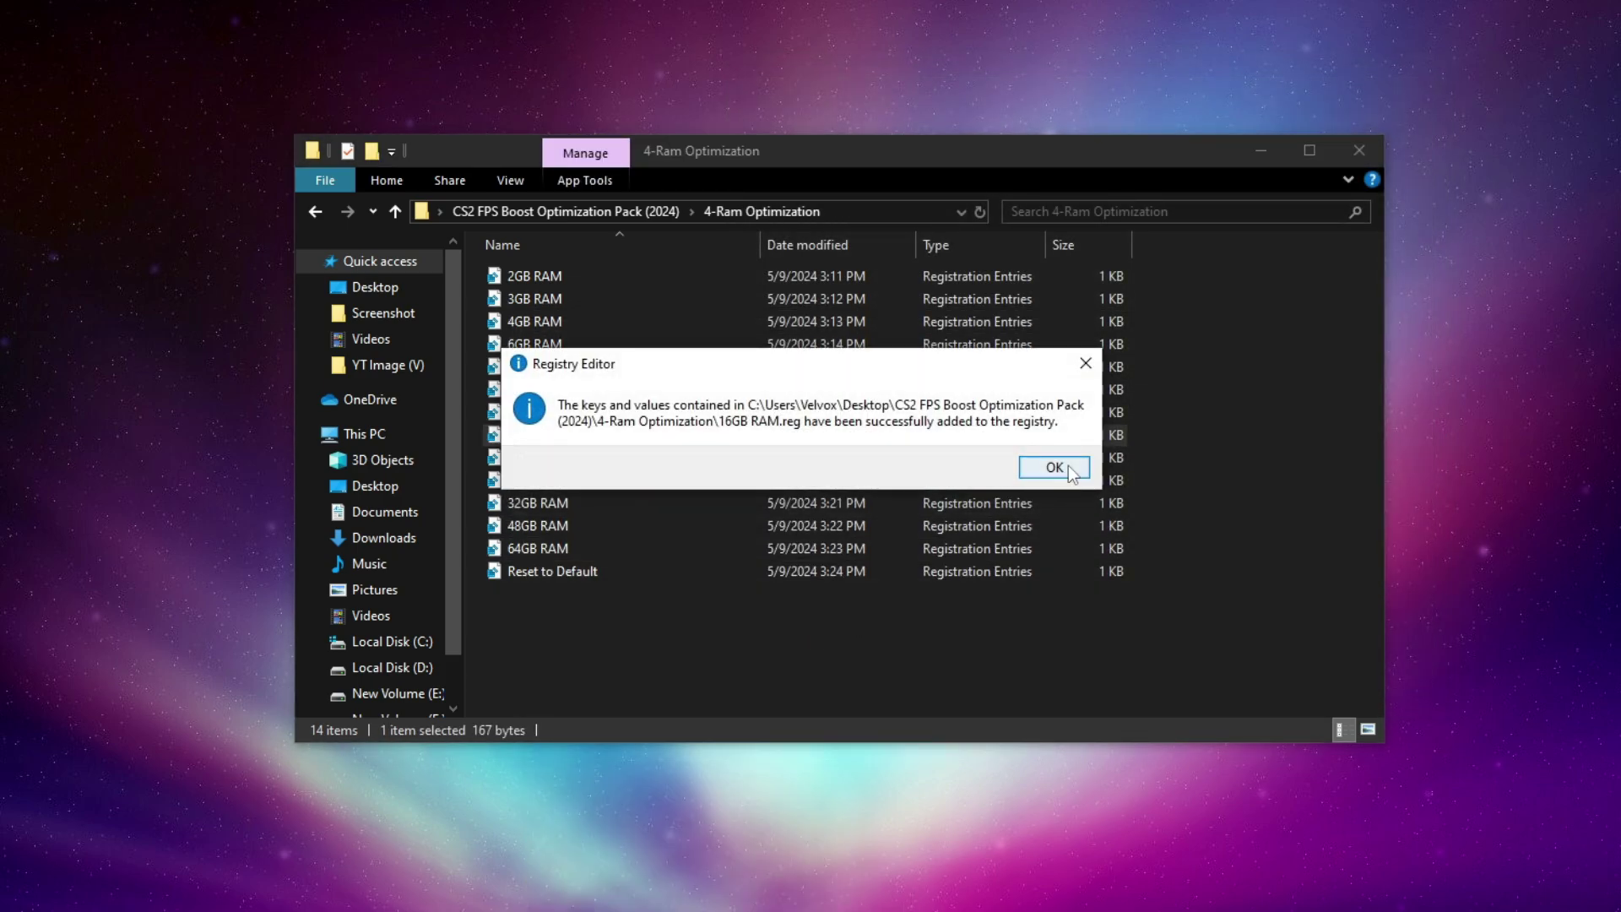
click(1051, 467)
Return to the optimization pack folder and open its 5- Best Programs subfolder.
click(527, 209)
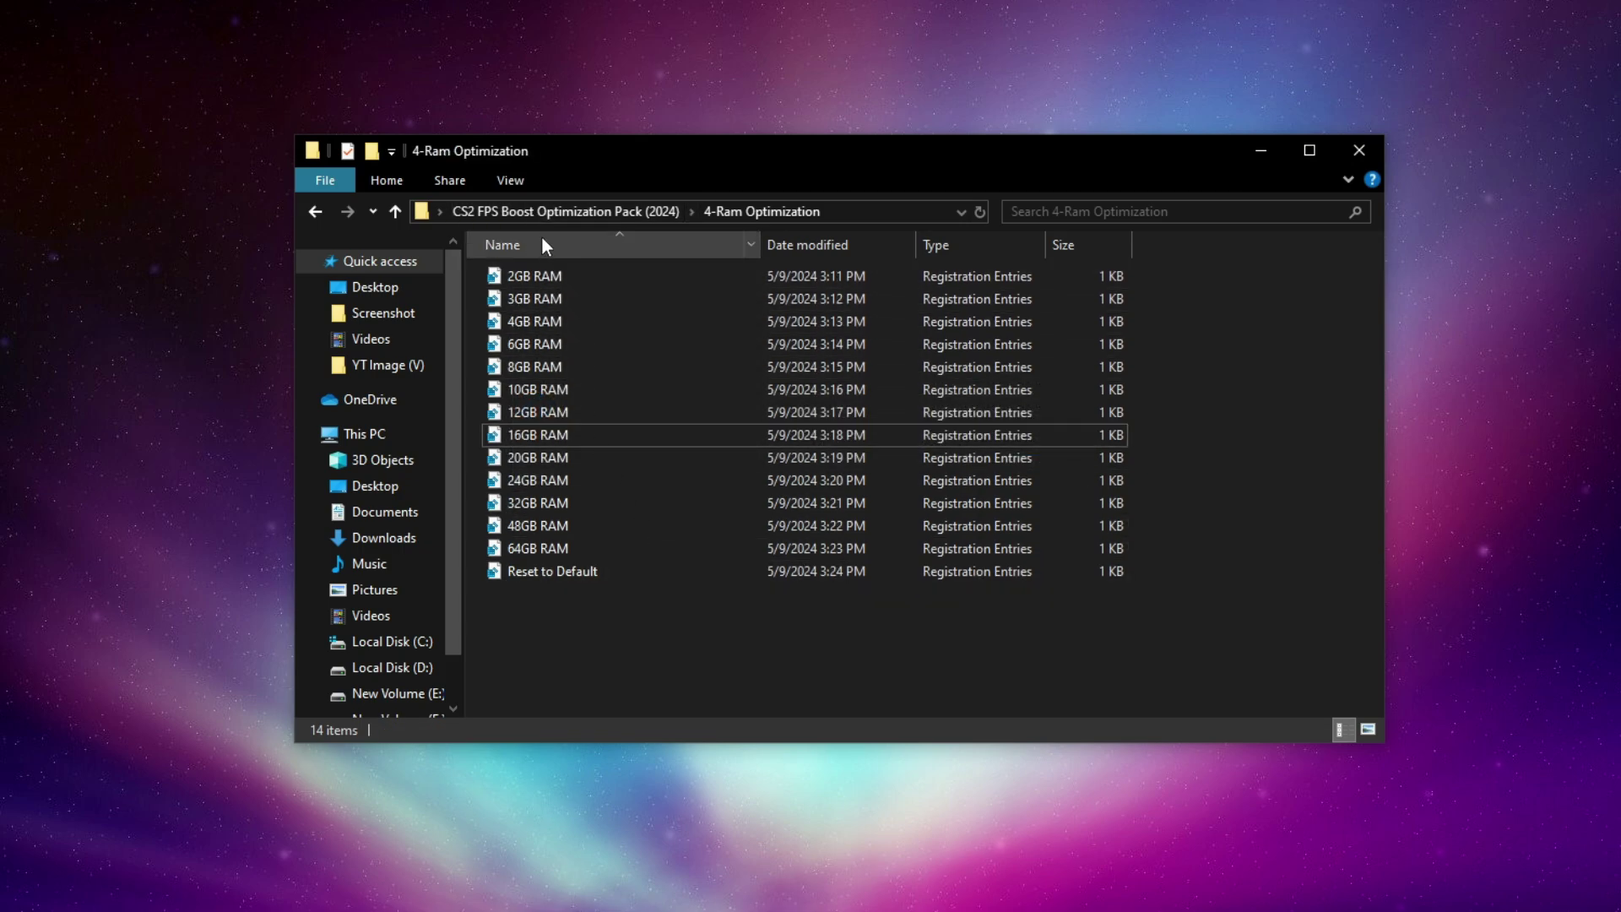
right_click(537, 367)
click(620, 384)
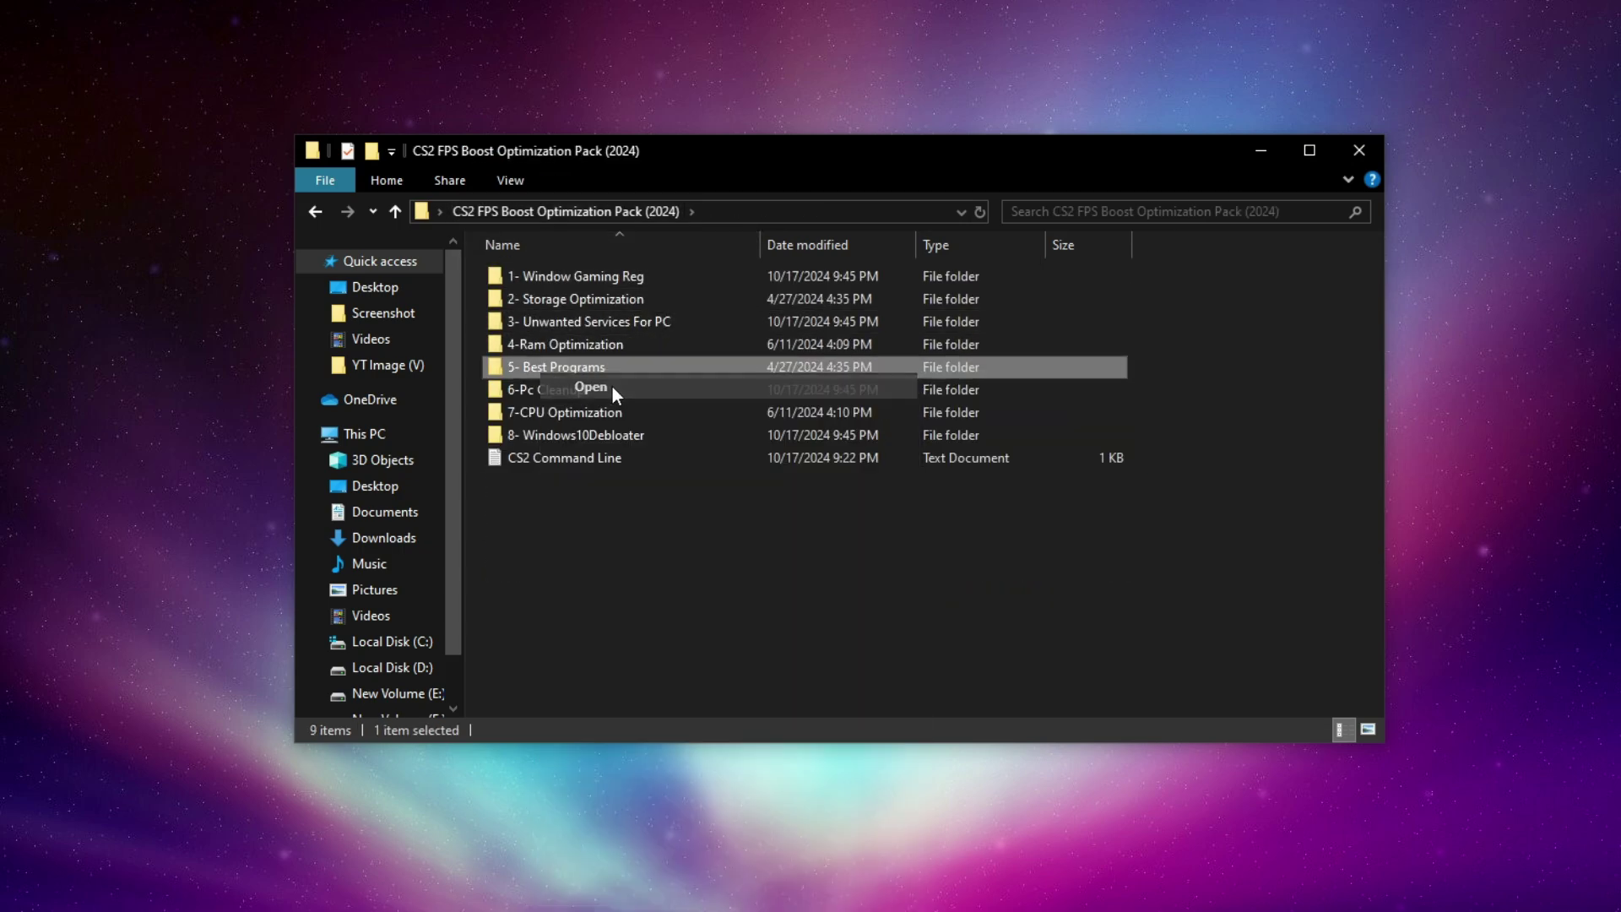
click(515, 299)
Run the MemReduct installer as administrator and accept its license agreement.
click(542, 280)
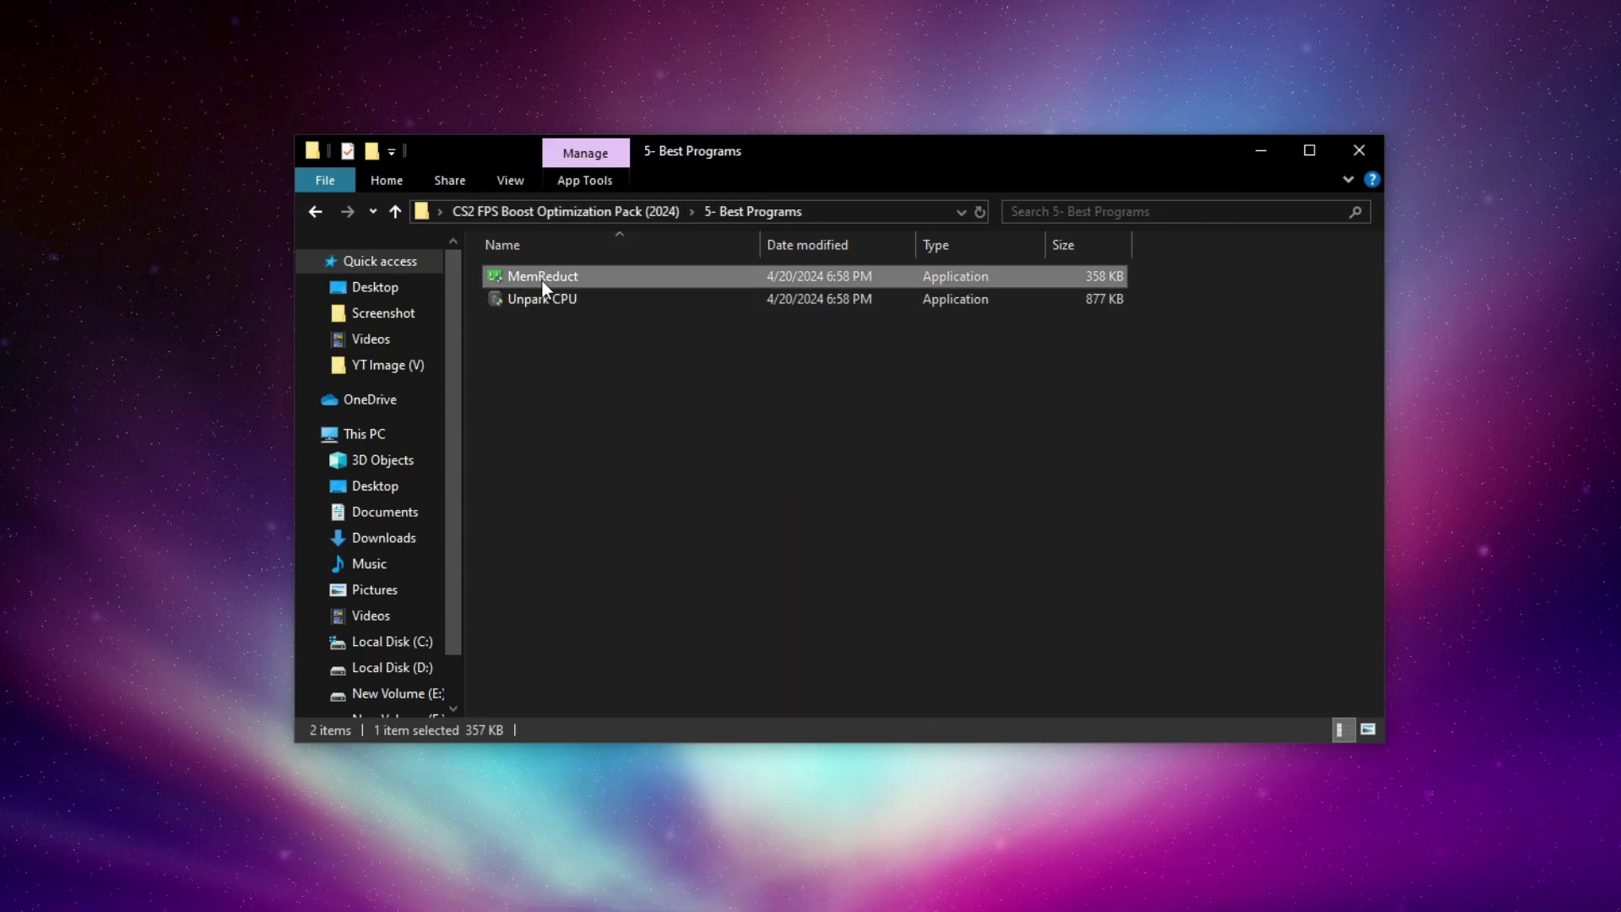
right_click(542, 281)
click(601, 320)
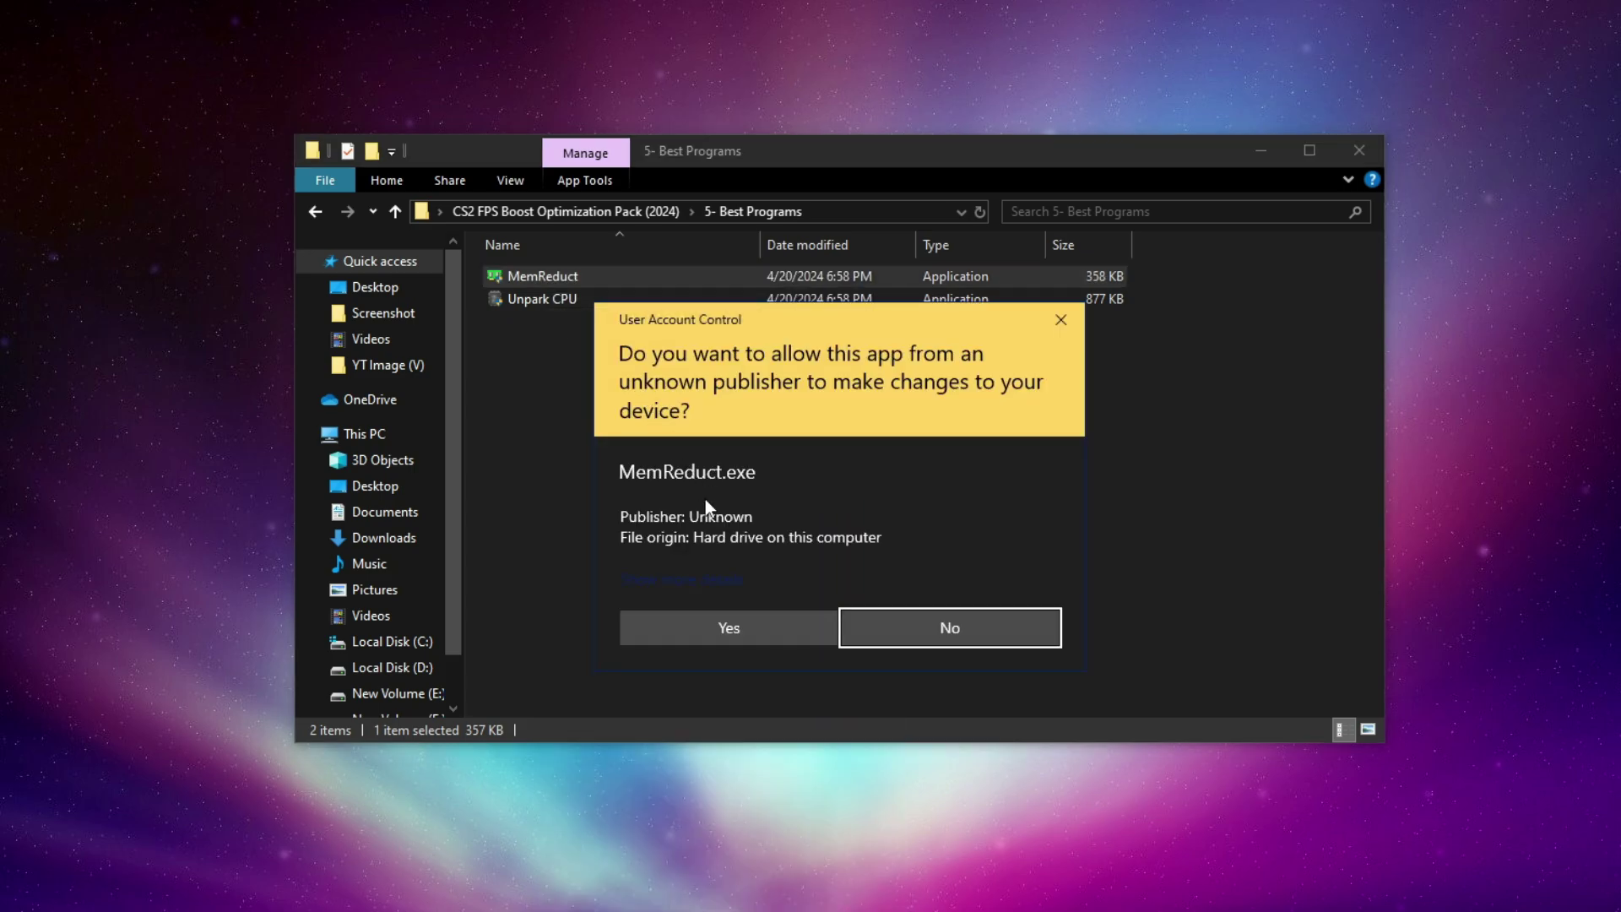
click(779, 629)
click(930, 638)
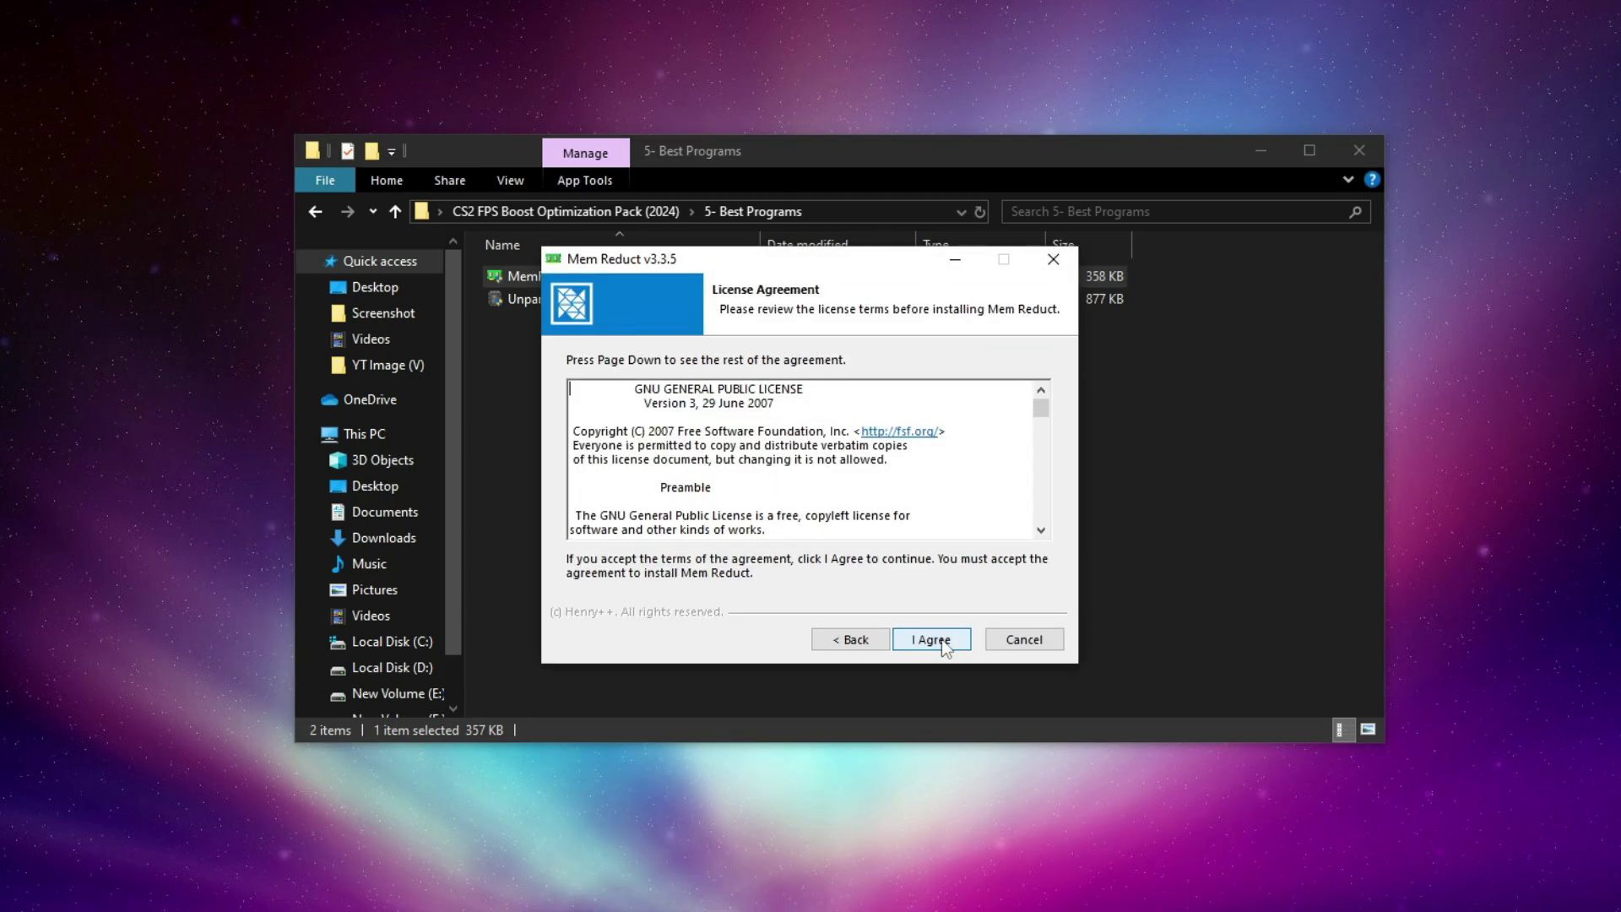
click(933, 639)
Choose a different drive as the Mem Reduct install destination and continue to the component selection.
click(1010, 518)
scroll(760, 540, down, 15)
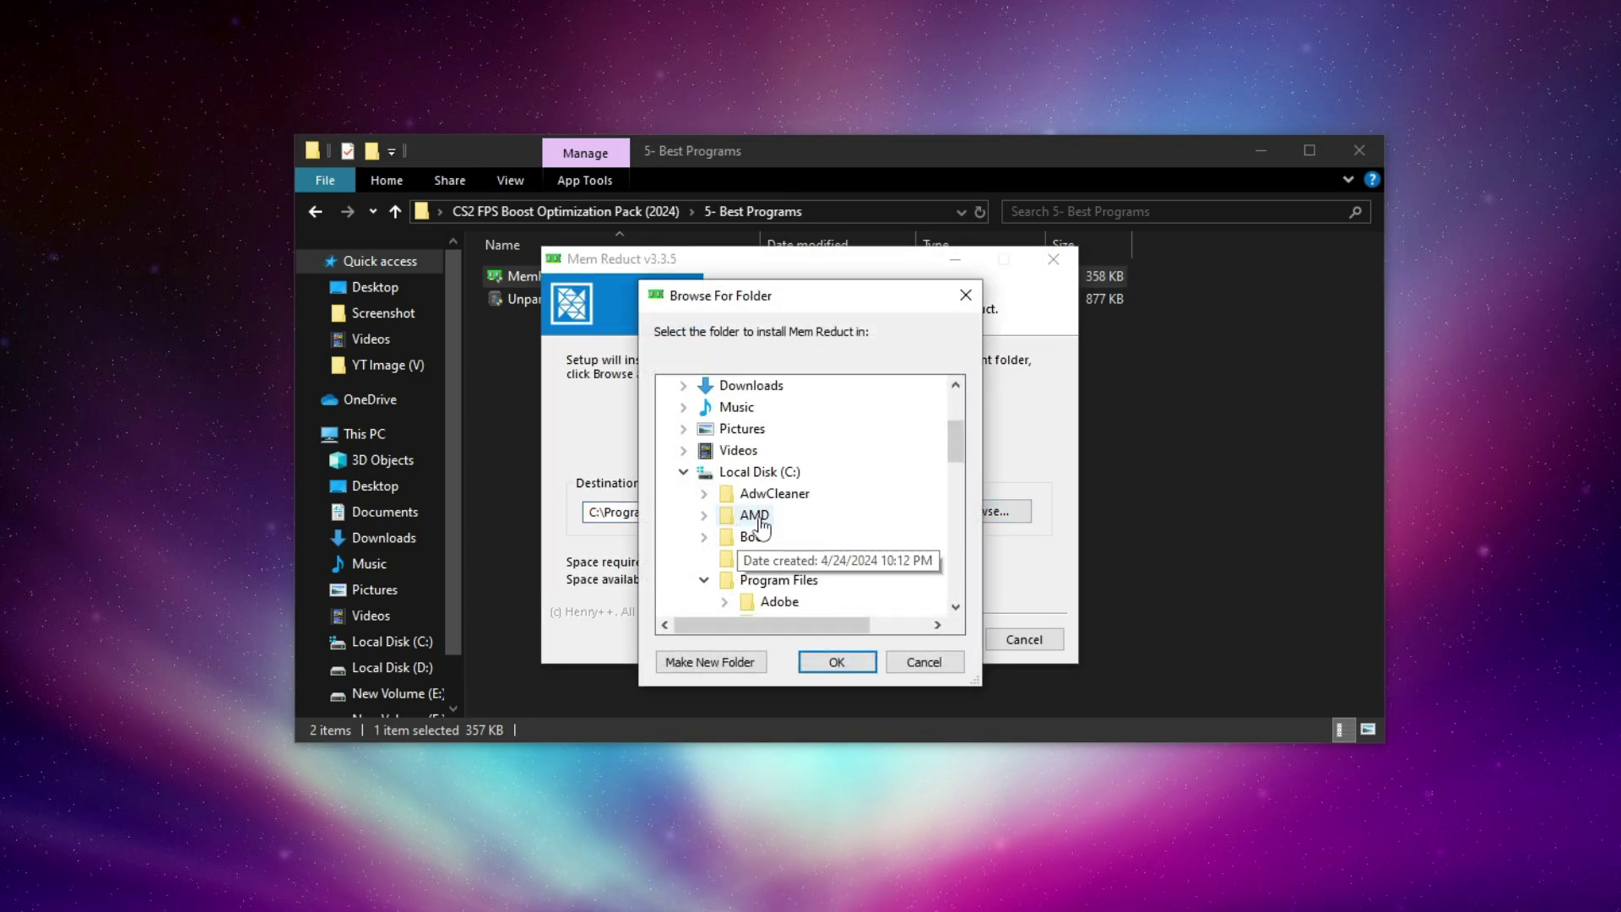
scroll(764, 562, down, 3)
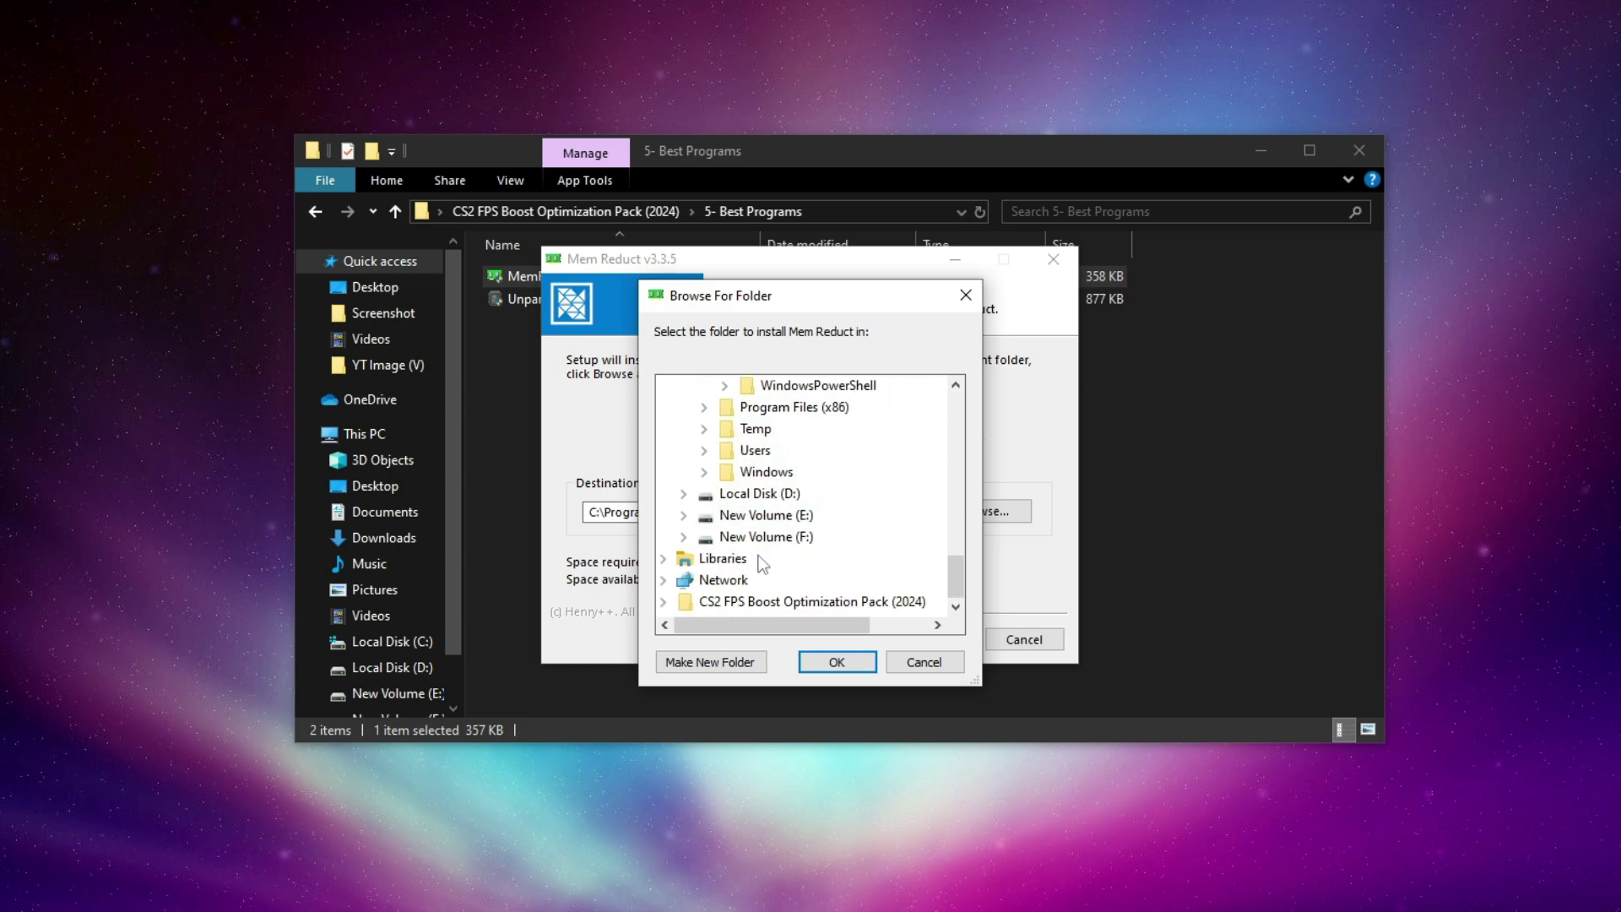
click(756, 506)
click(844, 660)
click(929, 643)
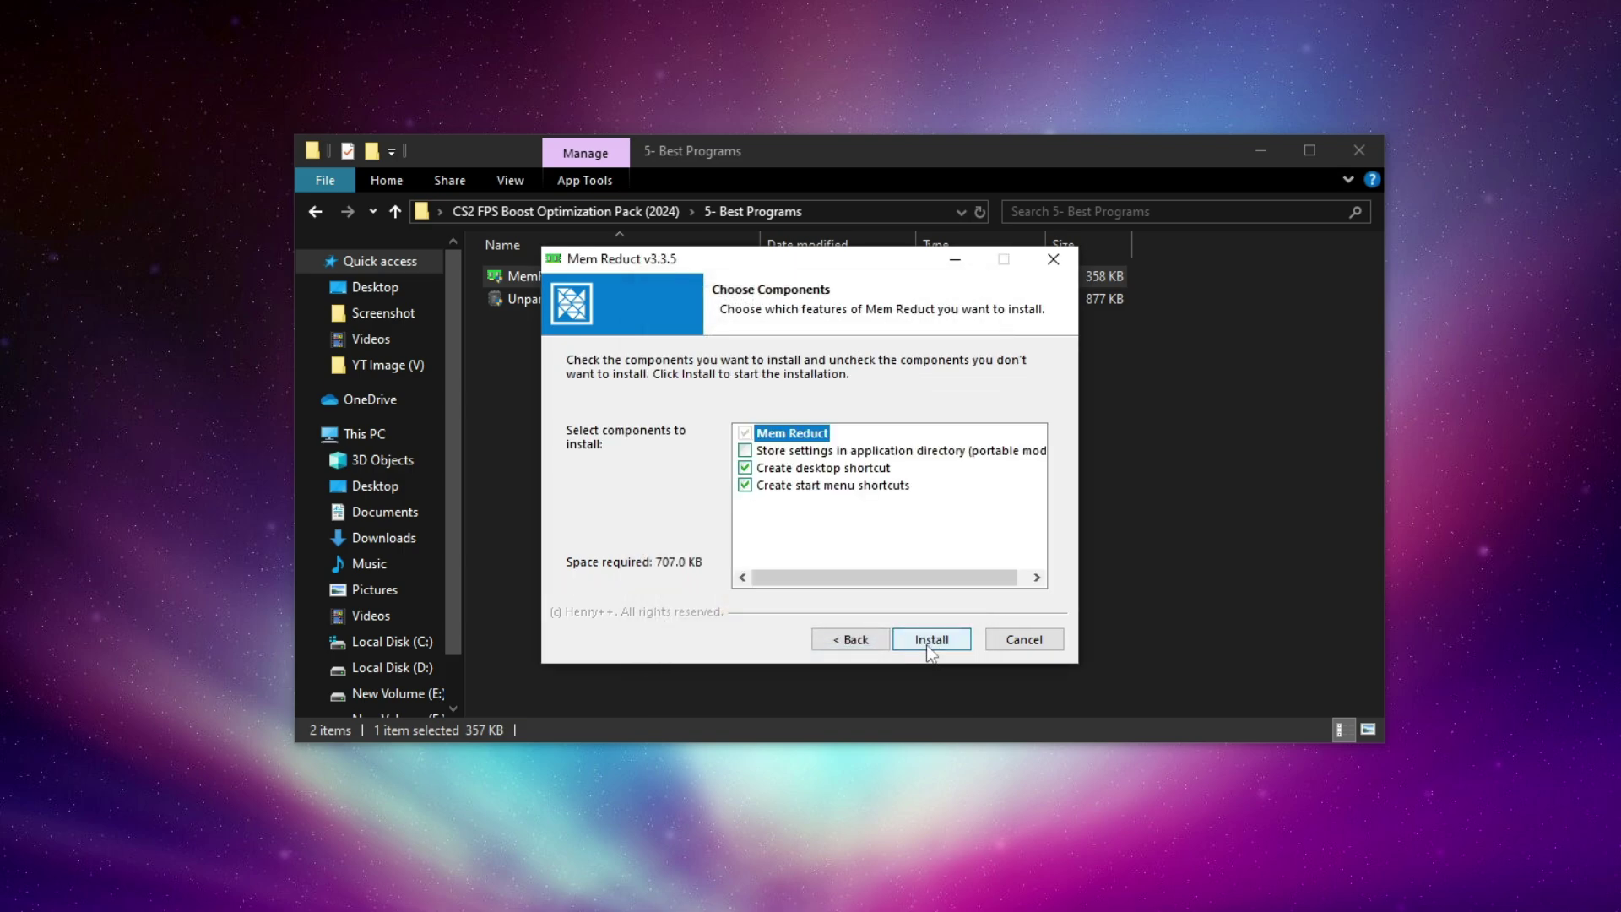
Install Mem Reduct with the desktop and start menu shortcuts, finish the setup and launch the program.
click(930, 639)
click(930, 639)
click(931, 639)
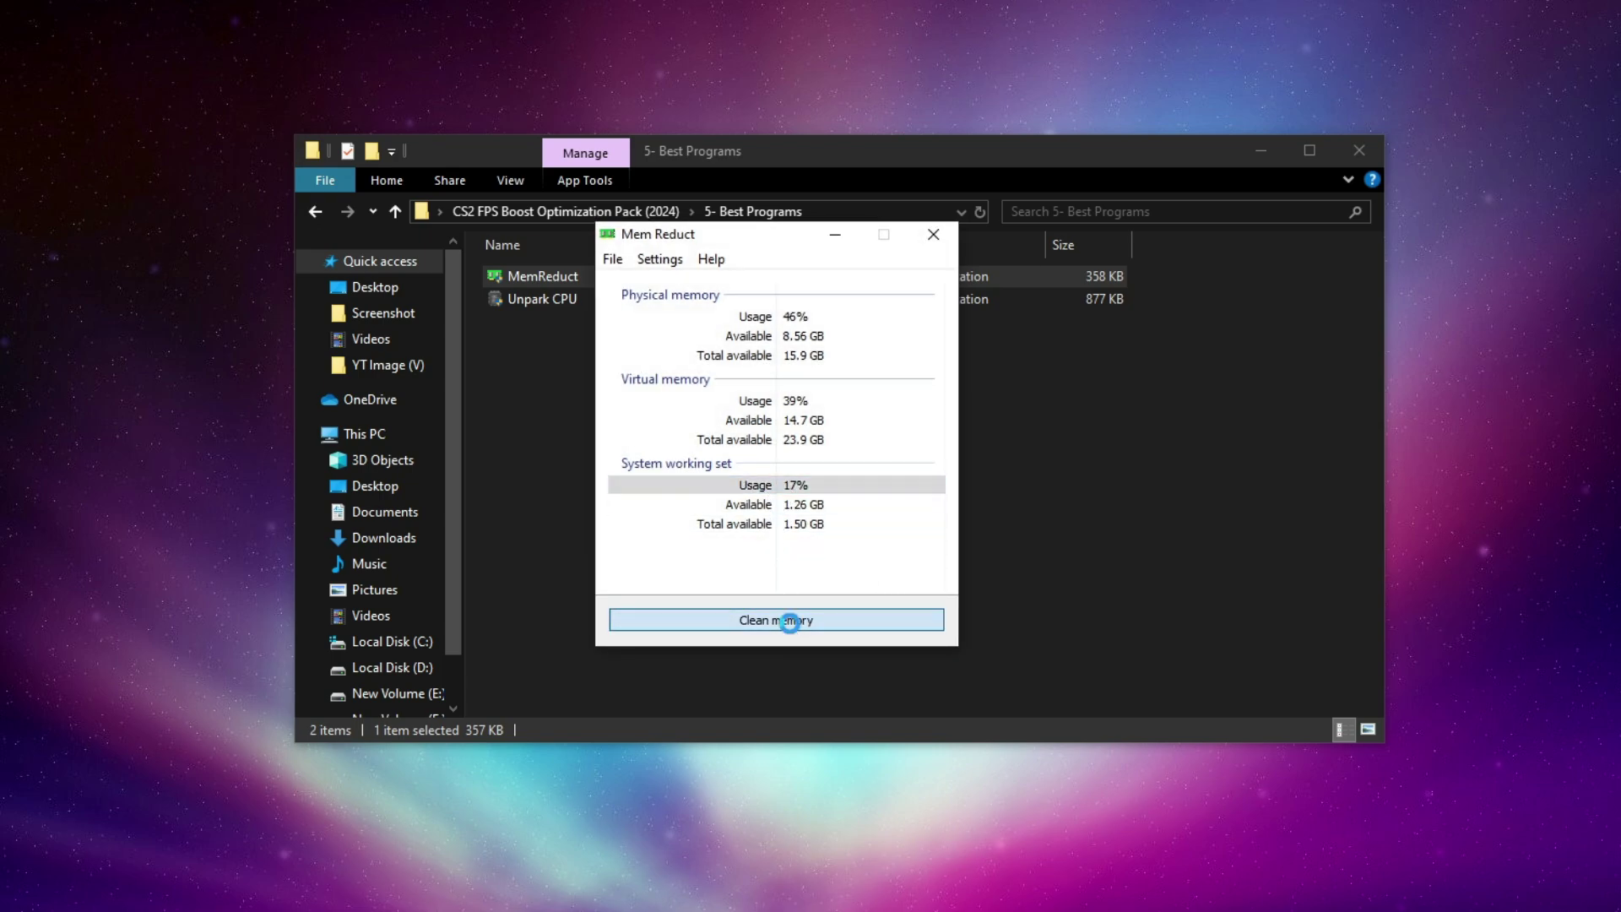
Clean the system memory with Mem Reduct and close its window.
click(791, 623)
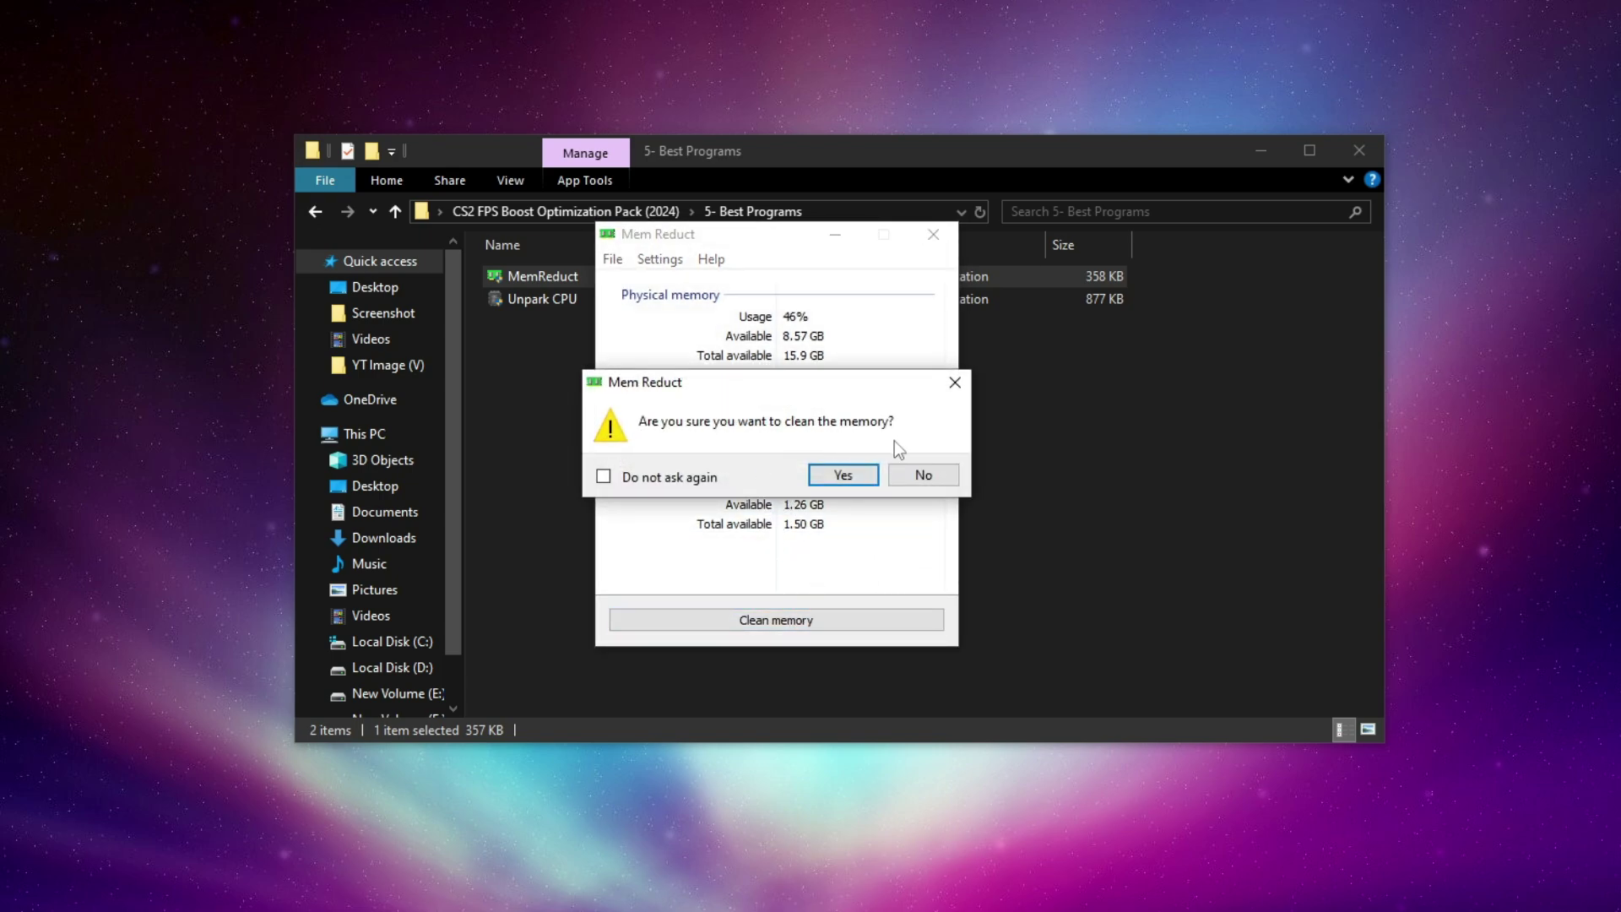
click(827, 480)
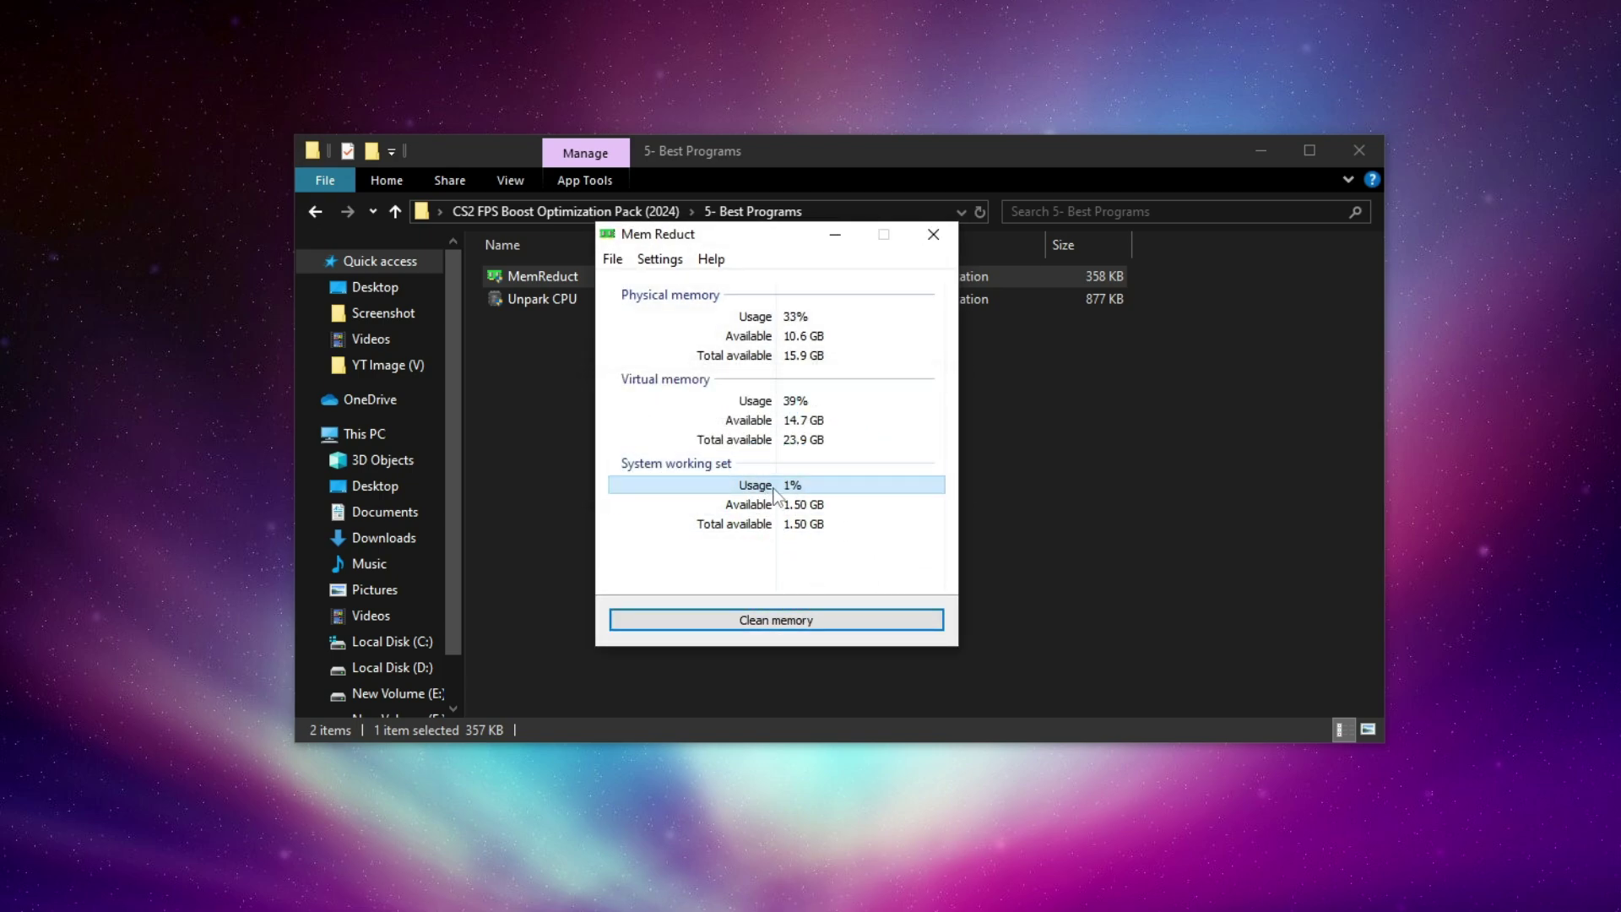
click(933, 234)
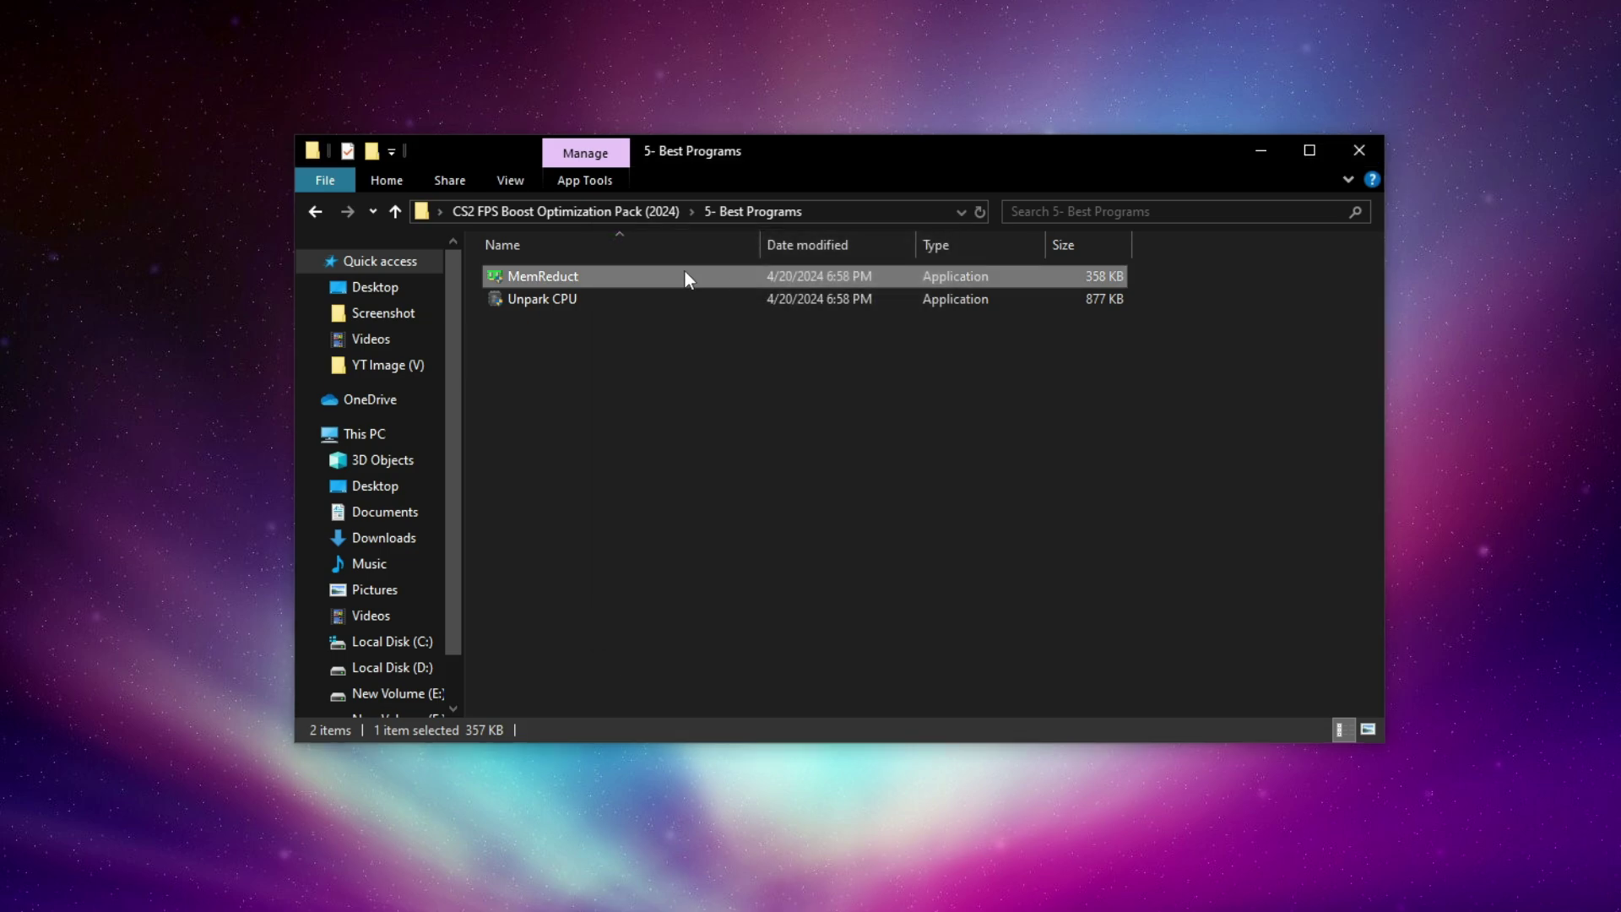
Run Unpark CPU as administrator and allow it to make changes to the device.
right_click(579, 293)
click(672, 334)
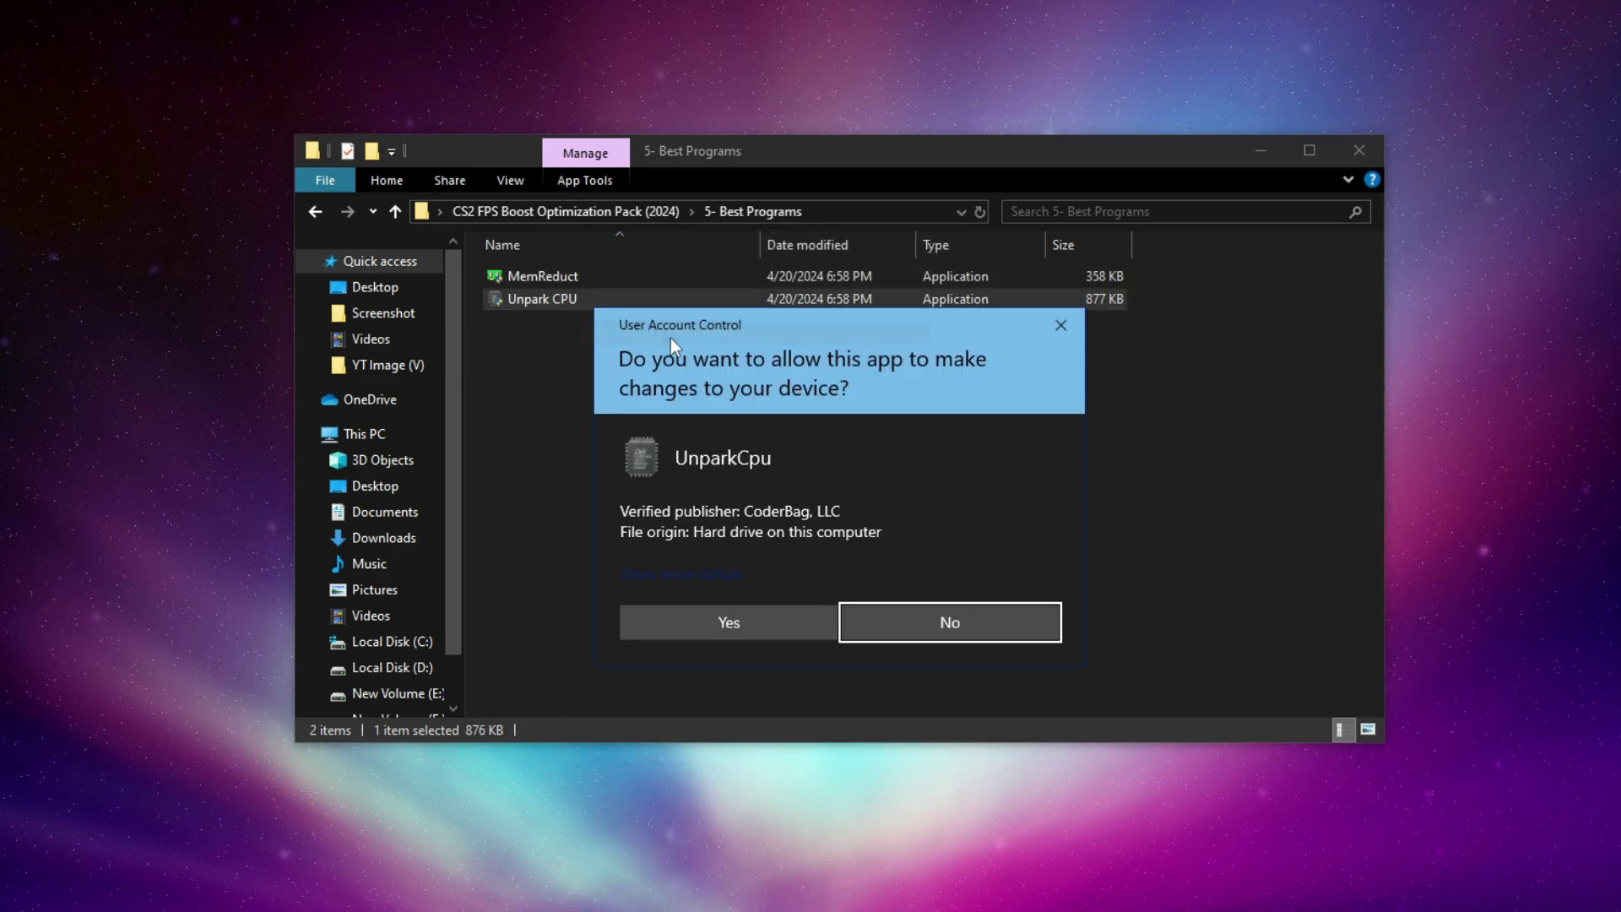
click(758, 616)
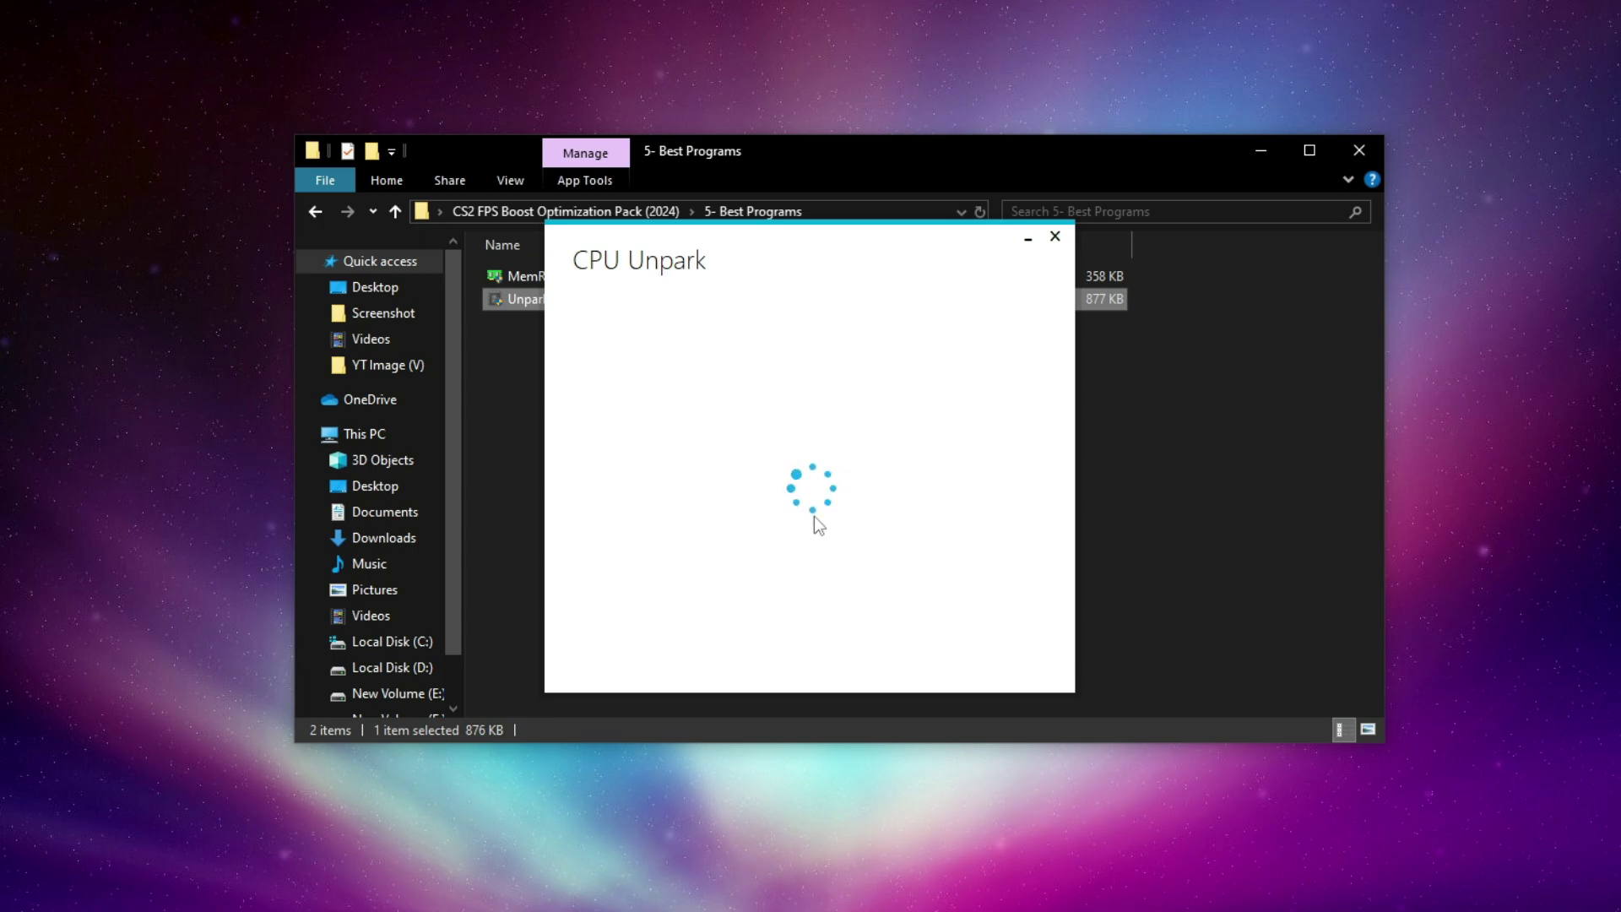
Apply the Ultimate Performance system power plan in CPU Unpark and close the program.
click(815, 484)
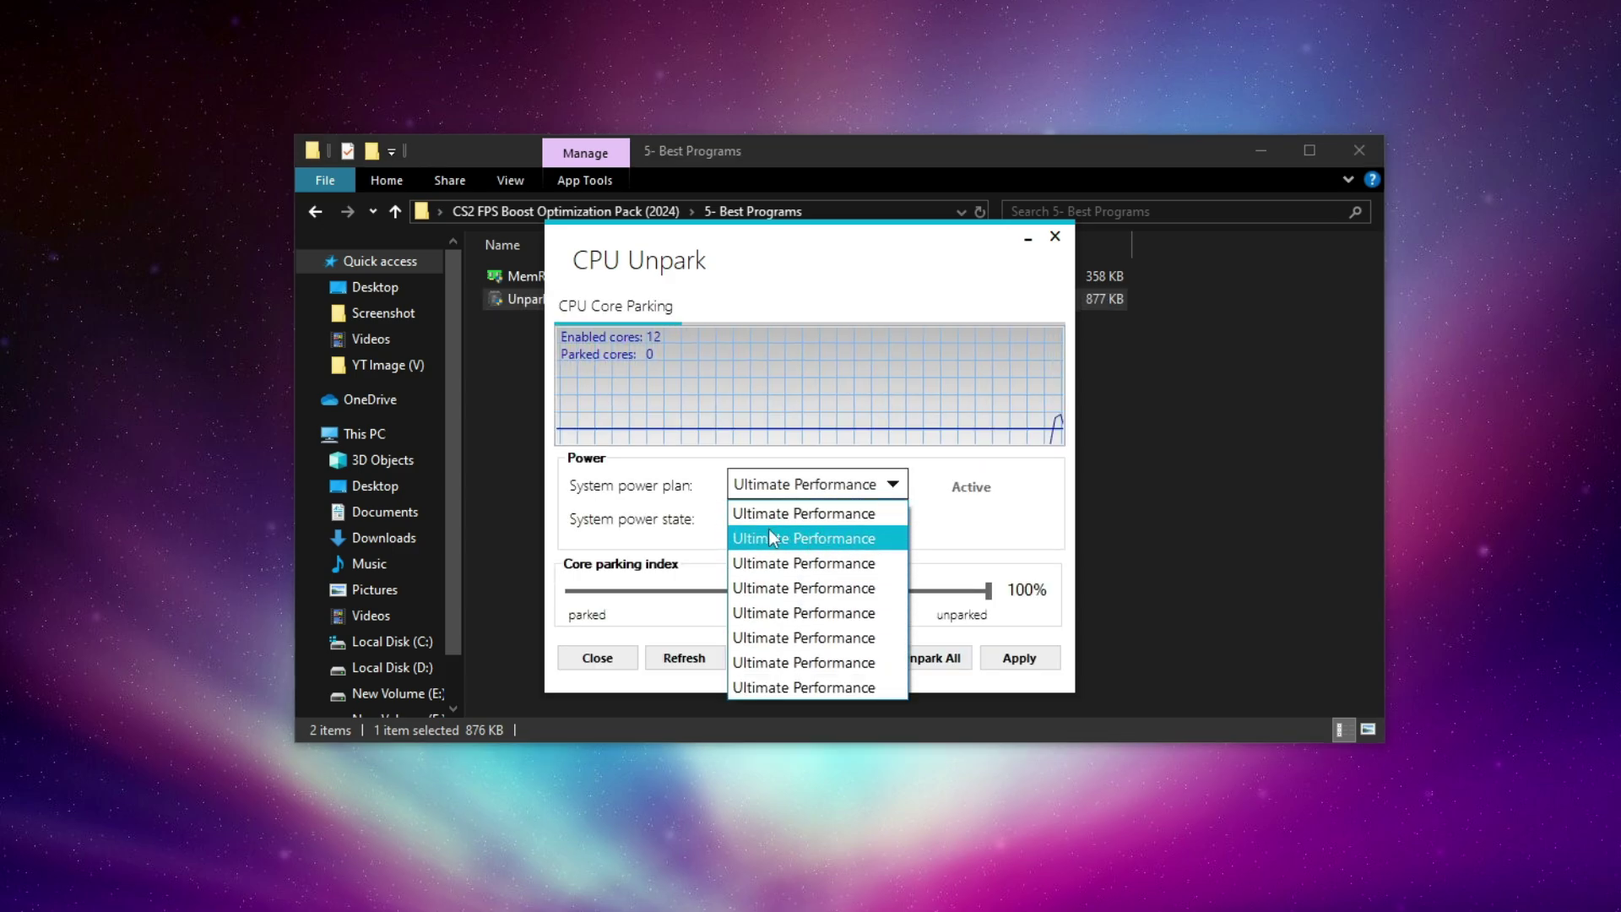
click(848, 609)
click(1018, 658)
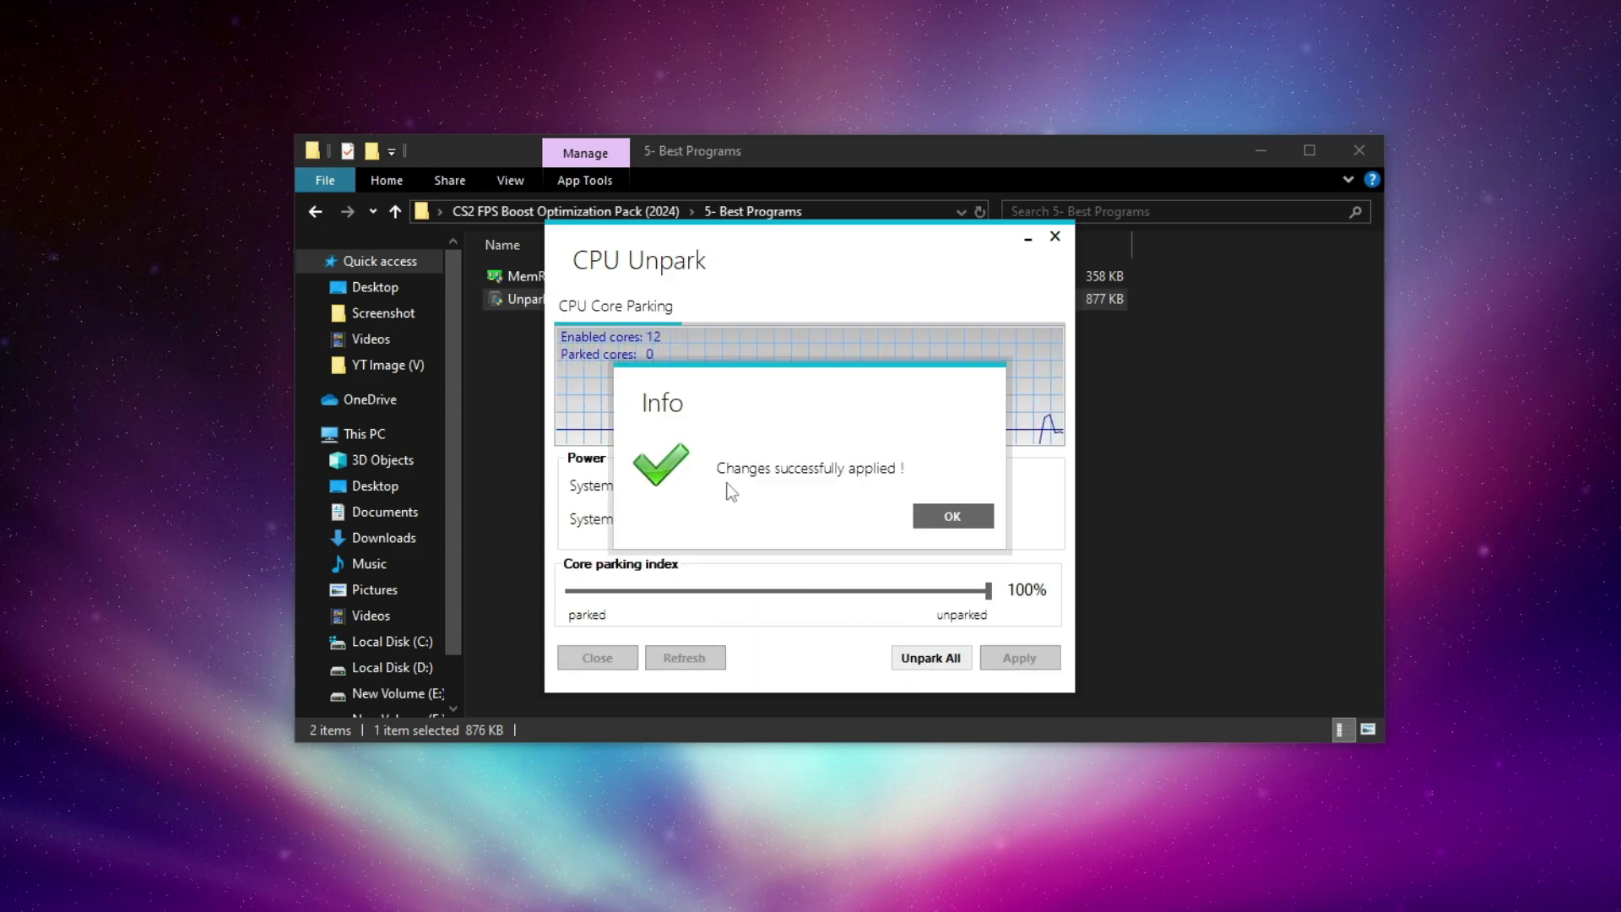
click(966, 512)
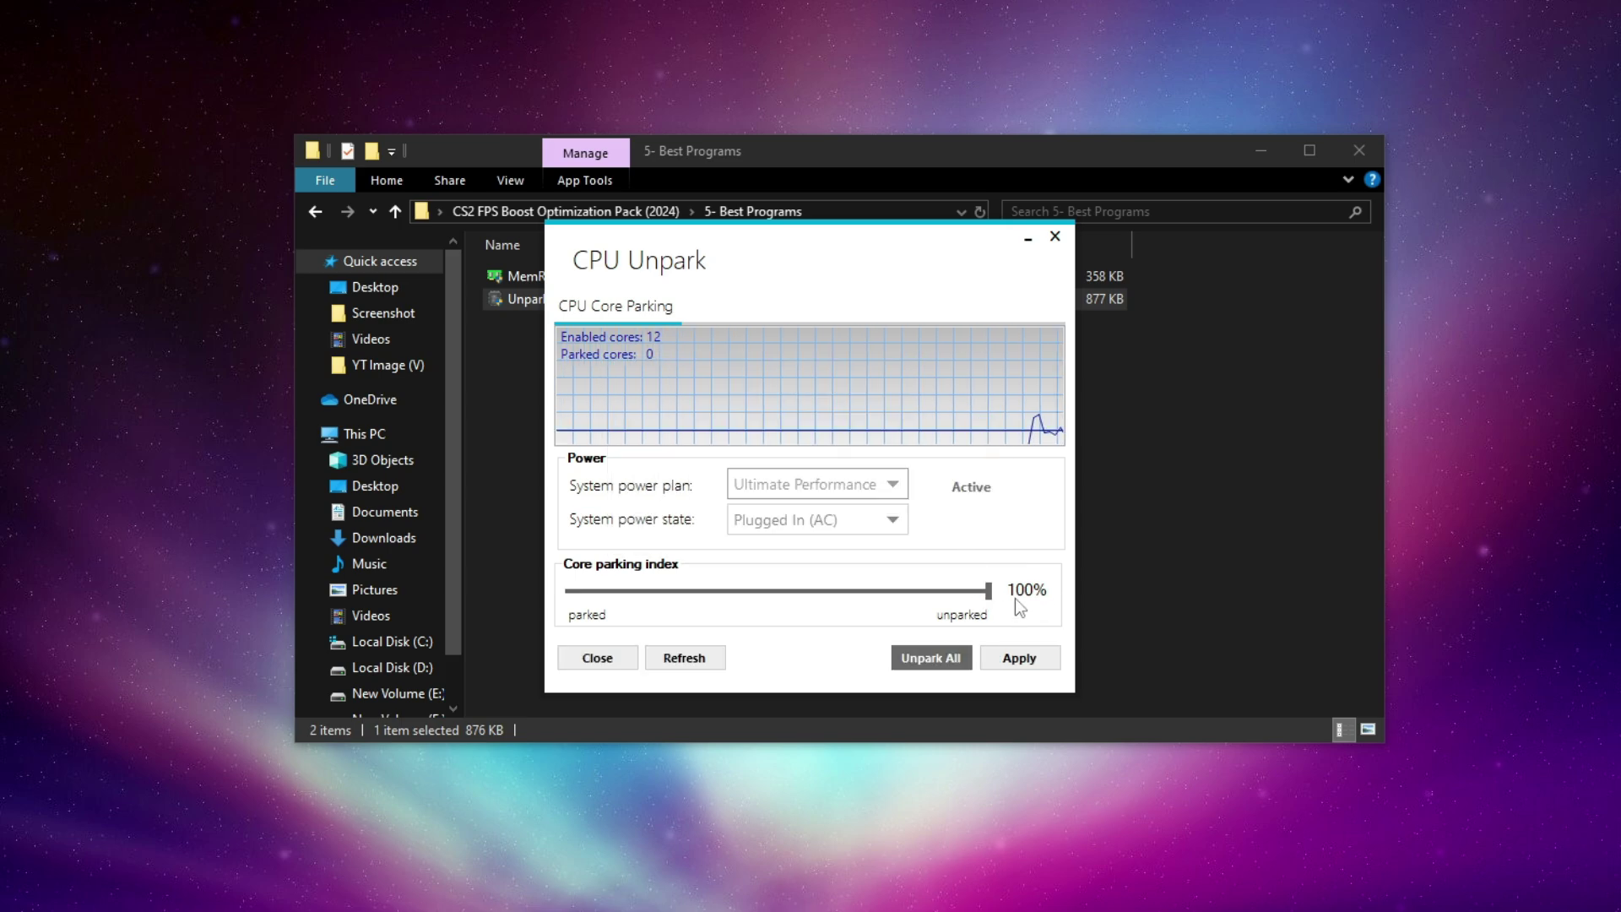
click(1054, 237)
Return to the optimization pack folder and open its 6-Pc Cleanup subfolder.
click(562, 212)
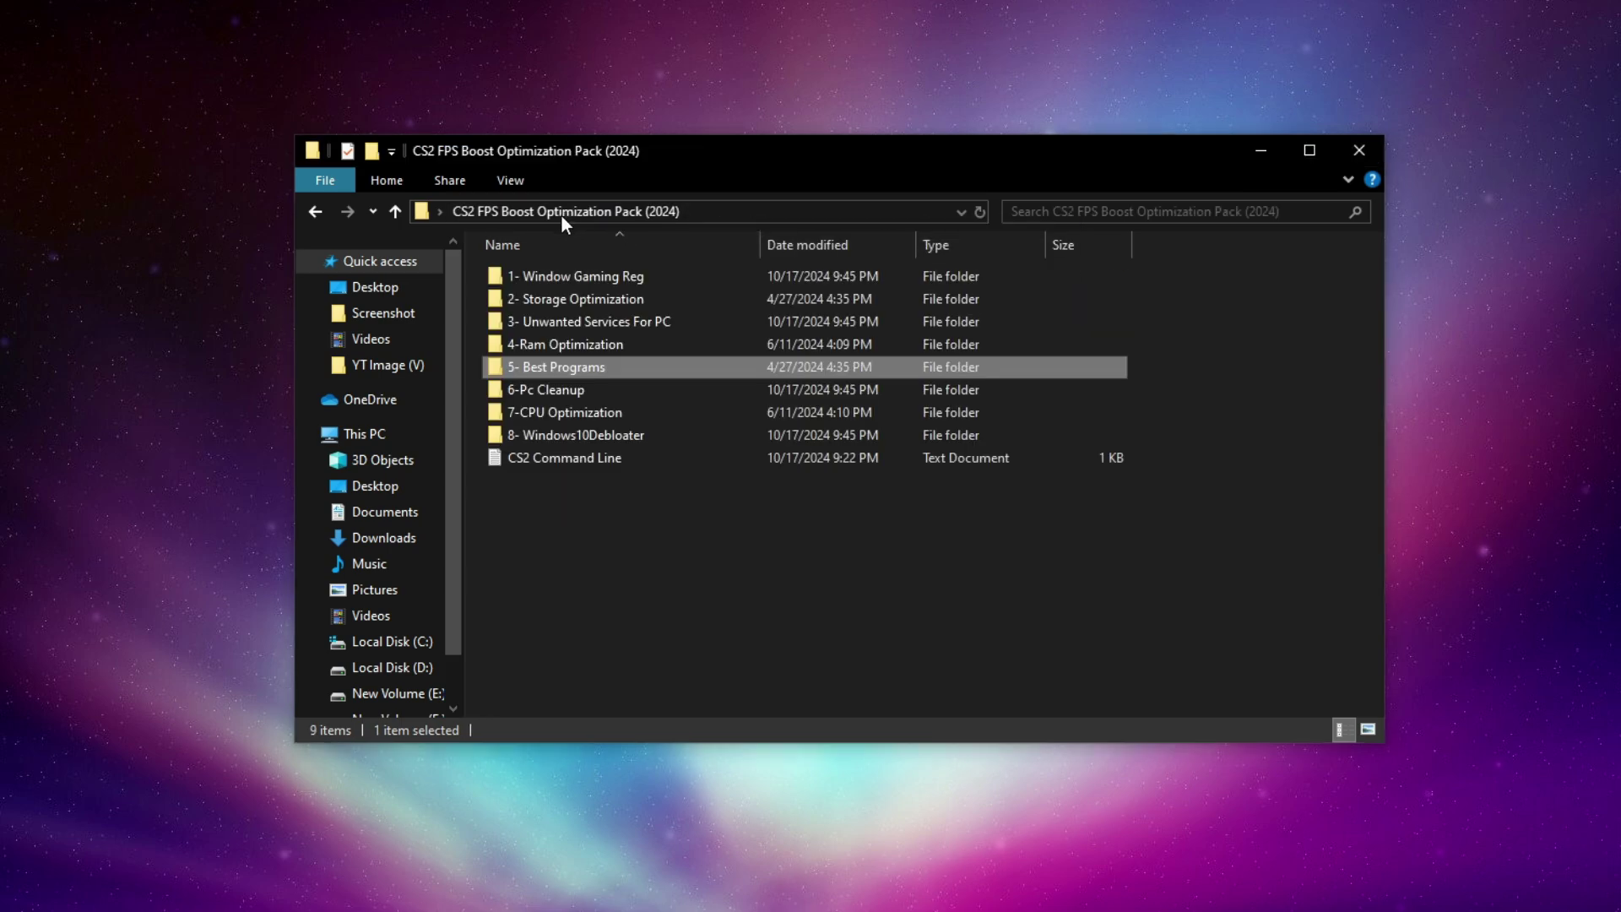
click(540, 390)
right_click(540, 390)
click(619, 410)
drag(775, 446, 624, 419)
Run the Clear DNS Cache batch file as administrator and dismiss its console window.
click(554, 275)
right_click(554, 275)
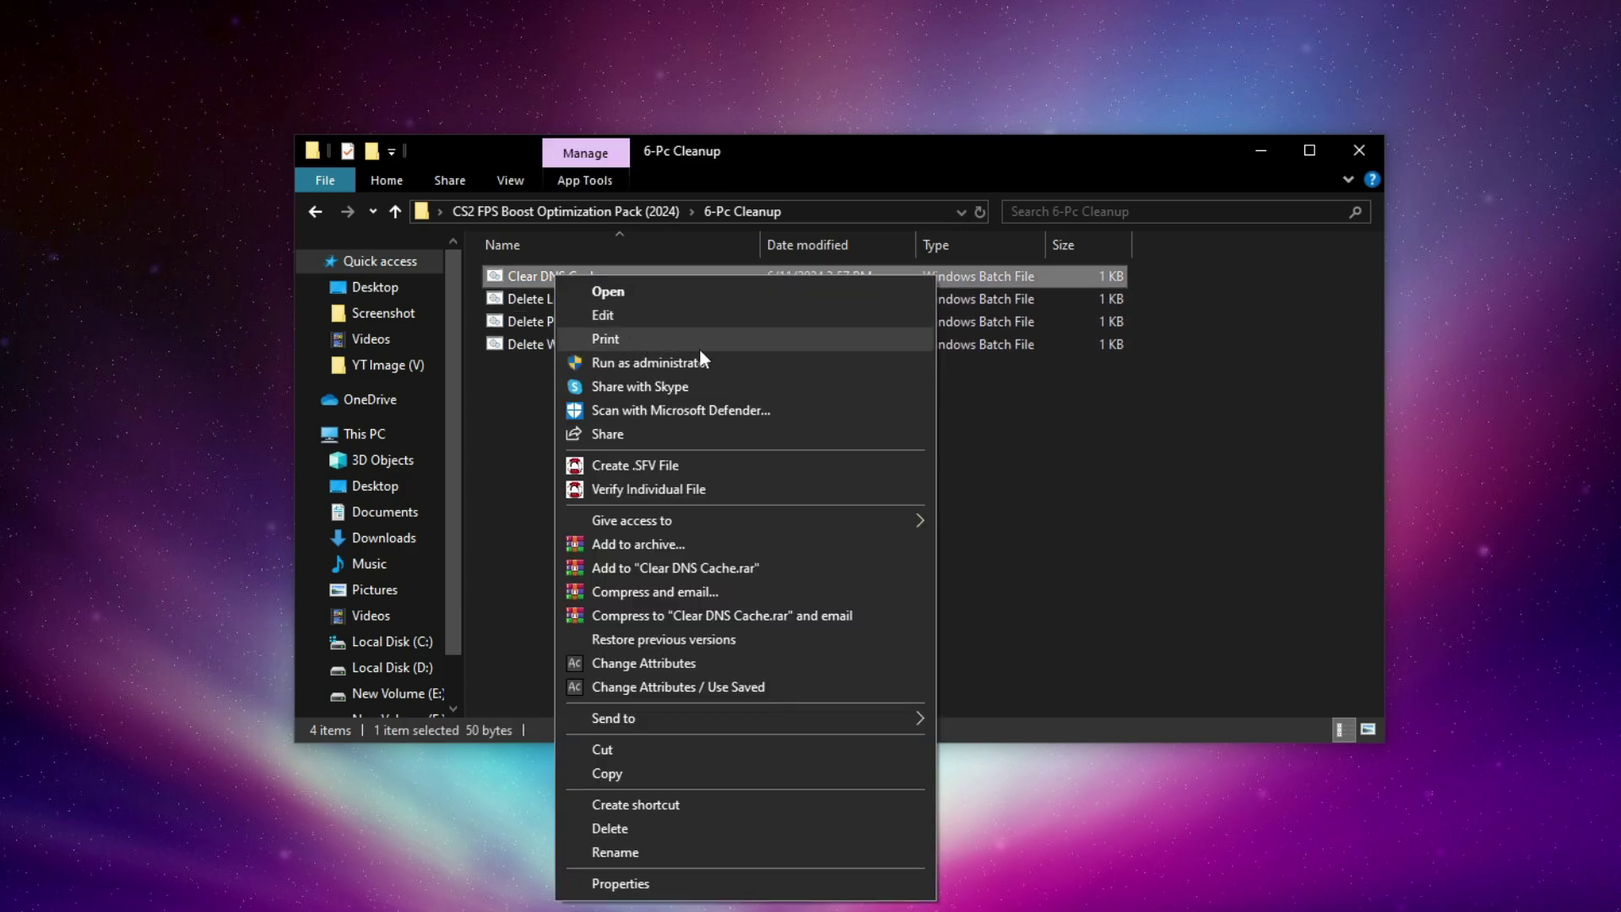
click(650, 365)
click(788, 607)
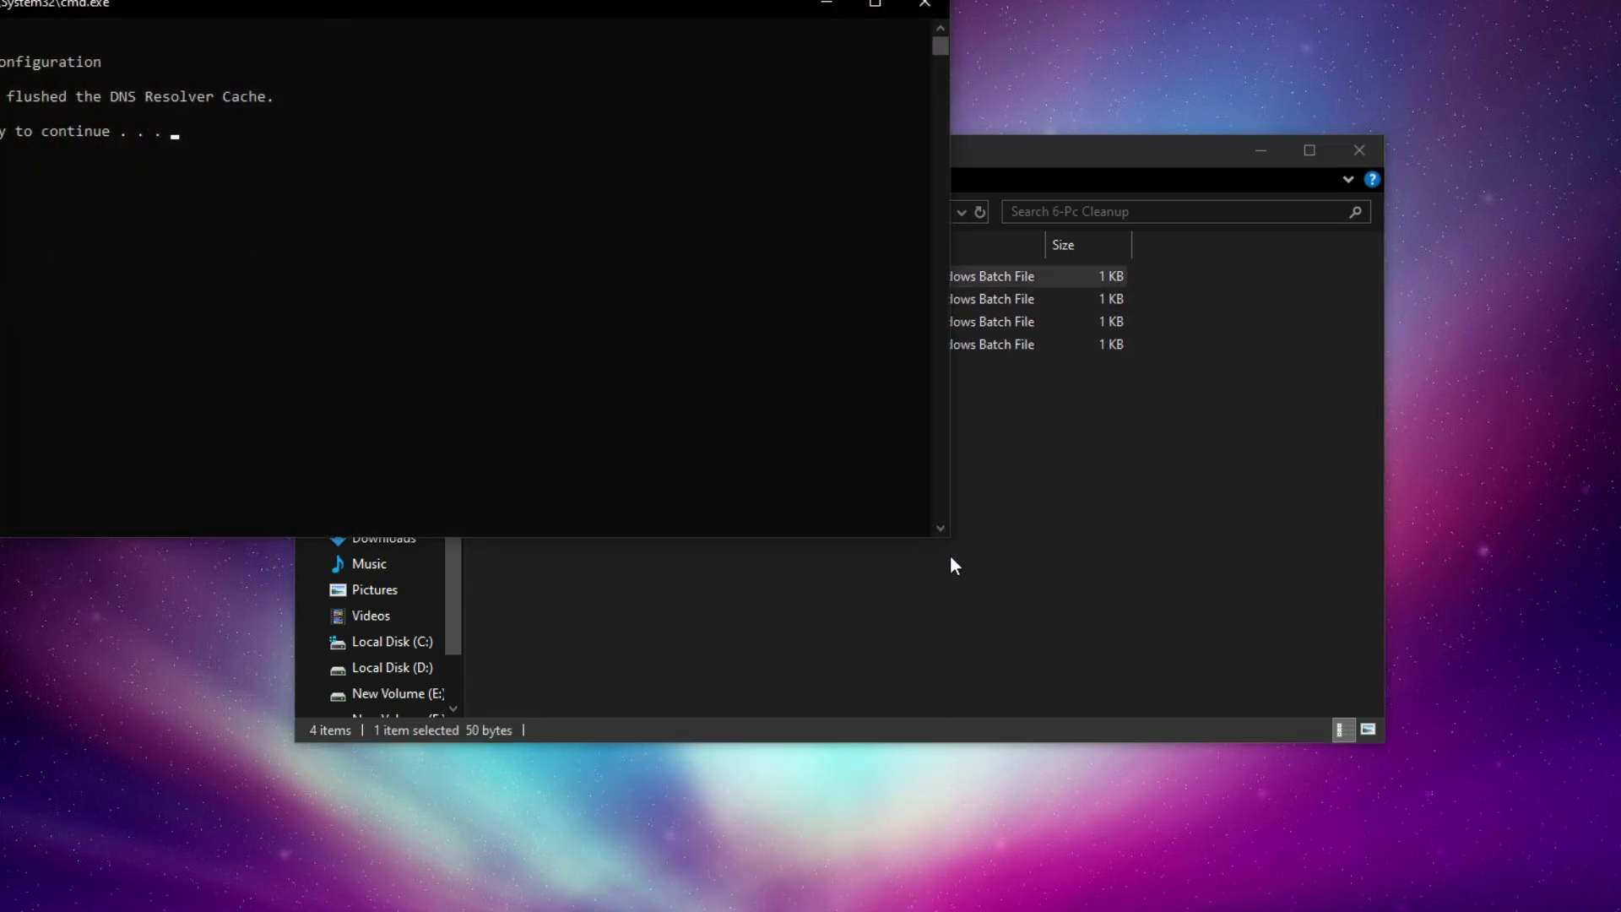
drag(620, 10, 1074, 121)
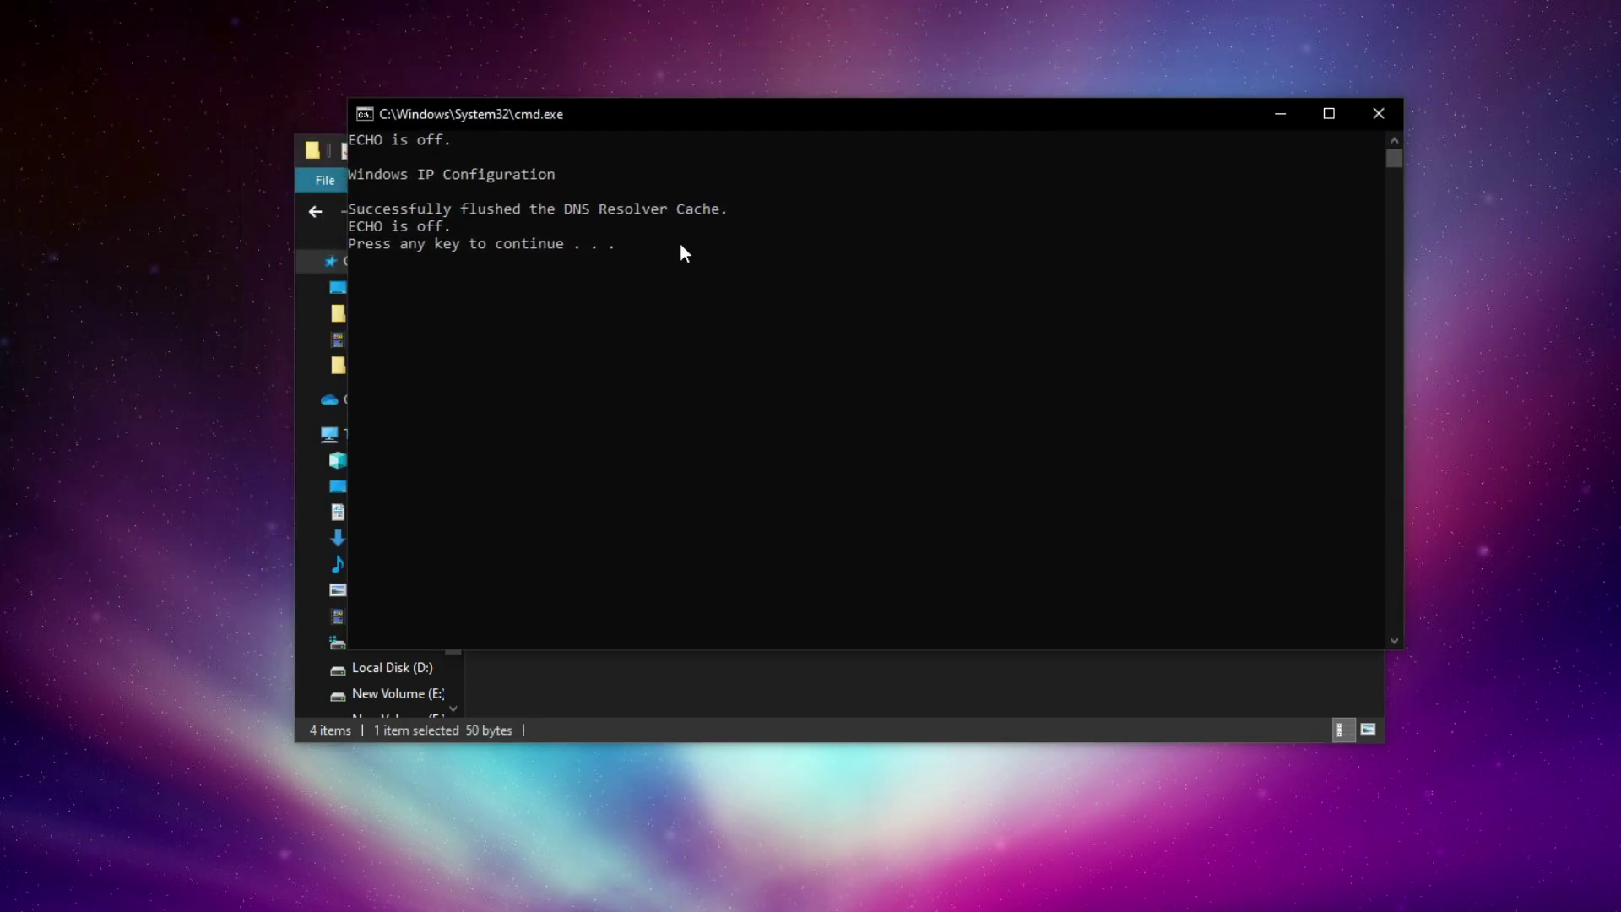
key(Return)
key(Return)
Run the Delete Log Files batch file as administrator and let it finish.
click(556, 298)
right_click(555, 297)
click(649, 384)
click(726, 613)
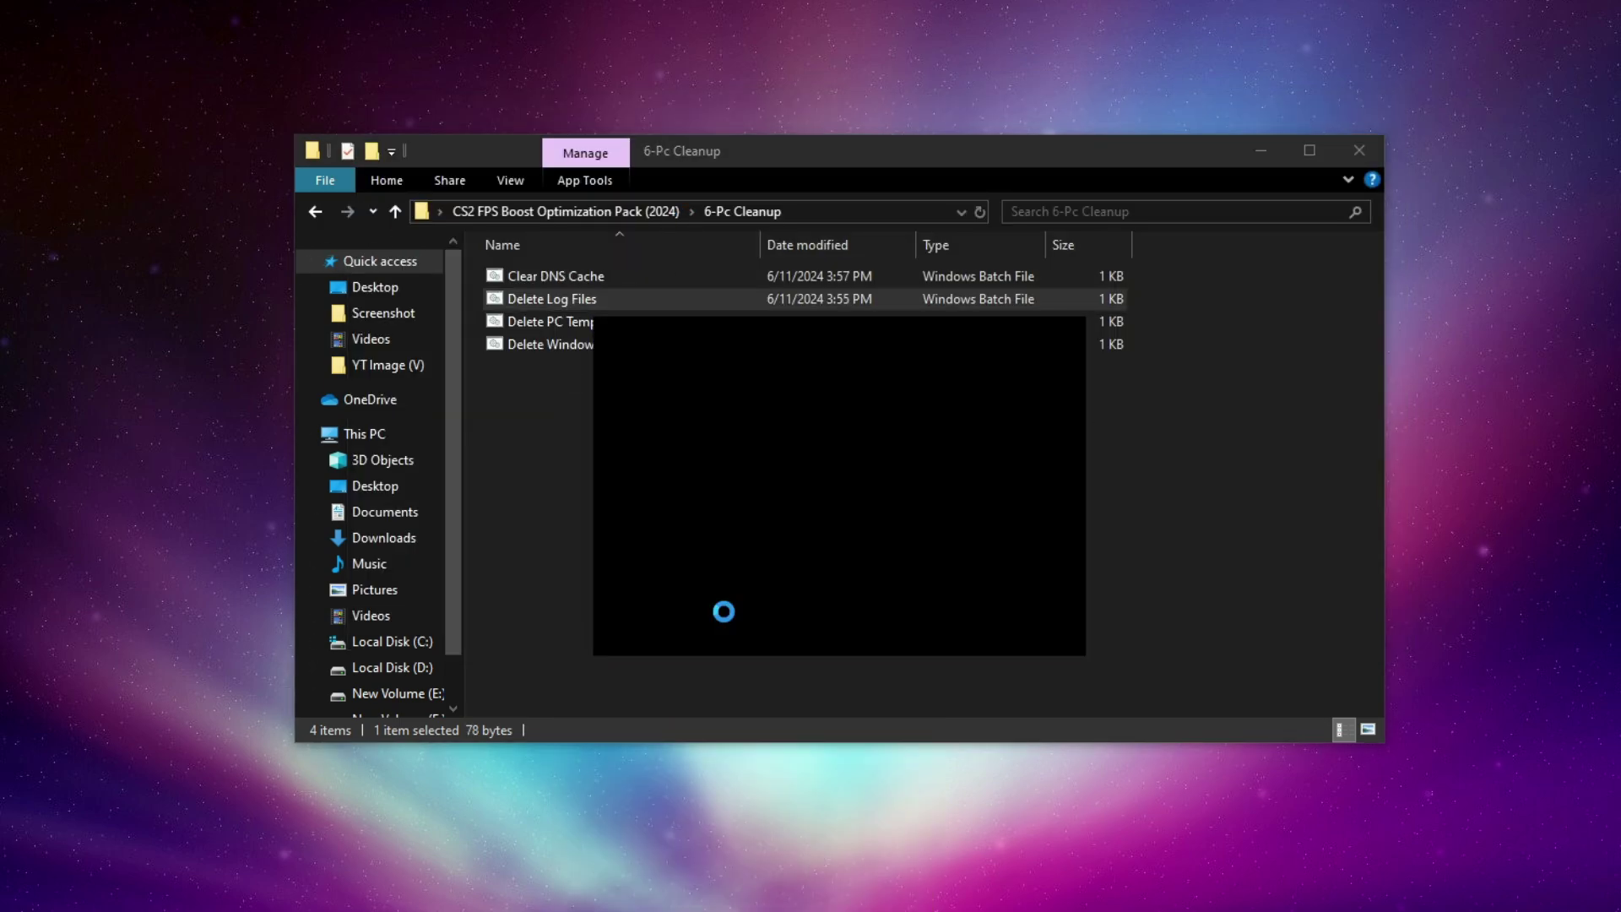
drag(608, 32, 1064, 131)
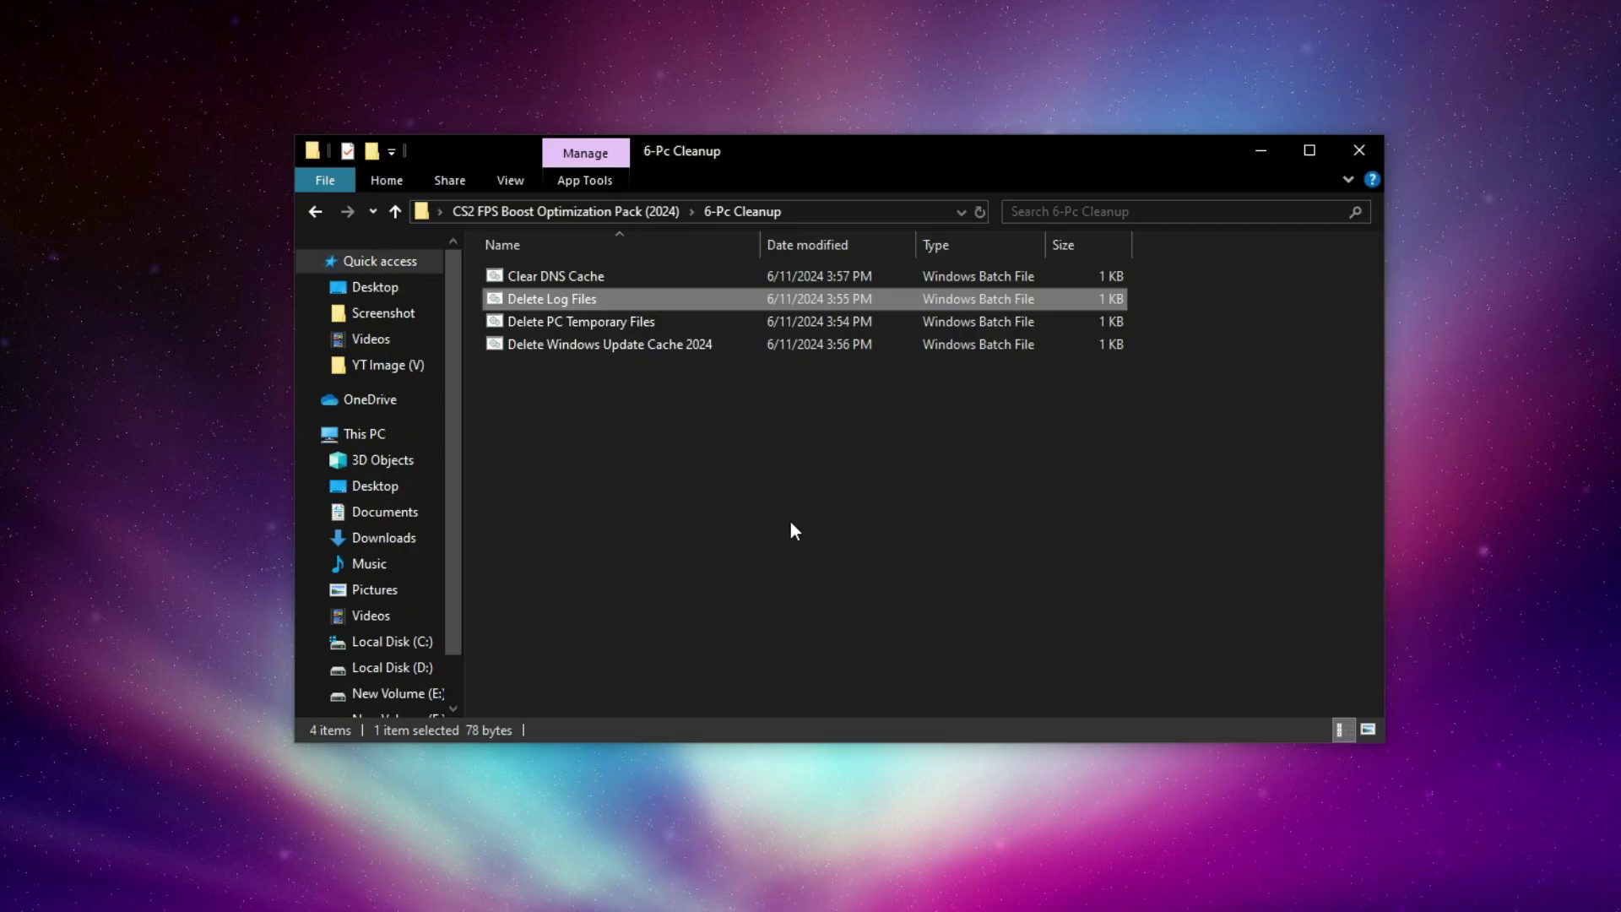
click(792, 506)
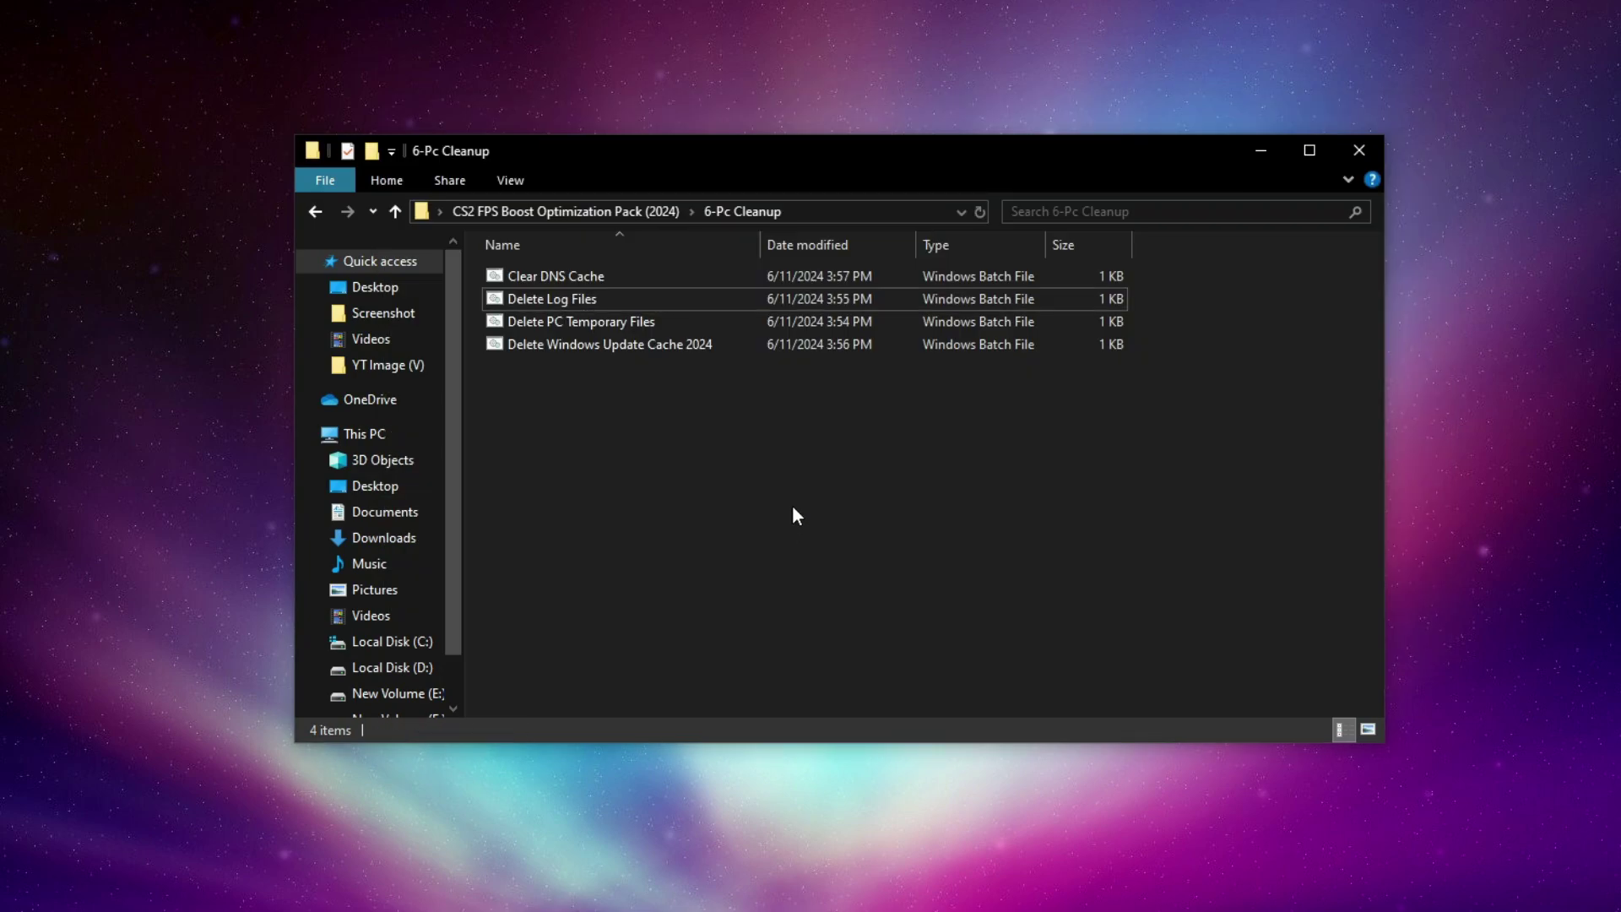
Run the Delete PC Temporary Files batch file as administrator and dismiss its console window.
right_click(554, 325)
click(658, 419)
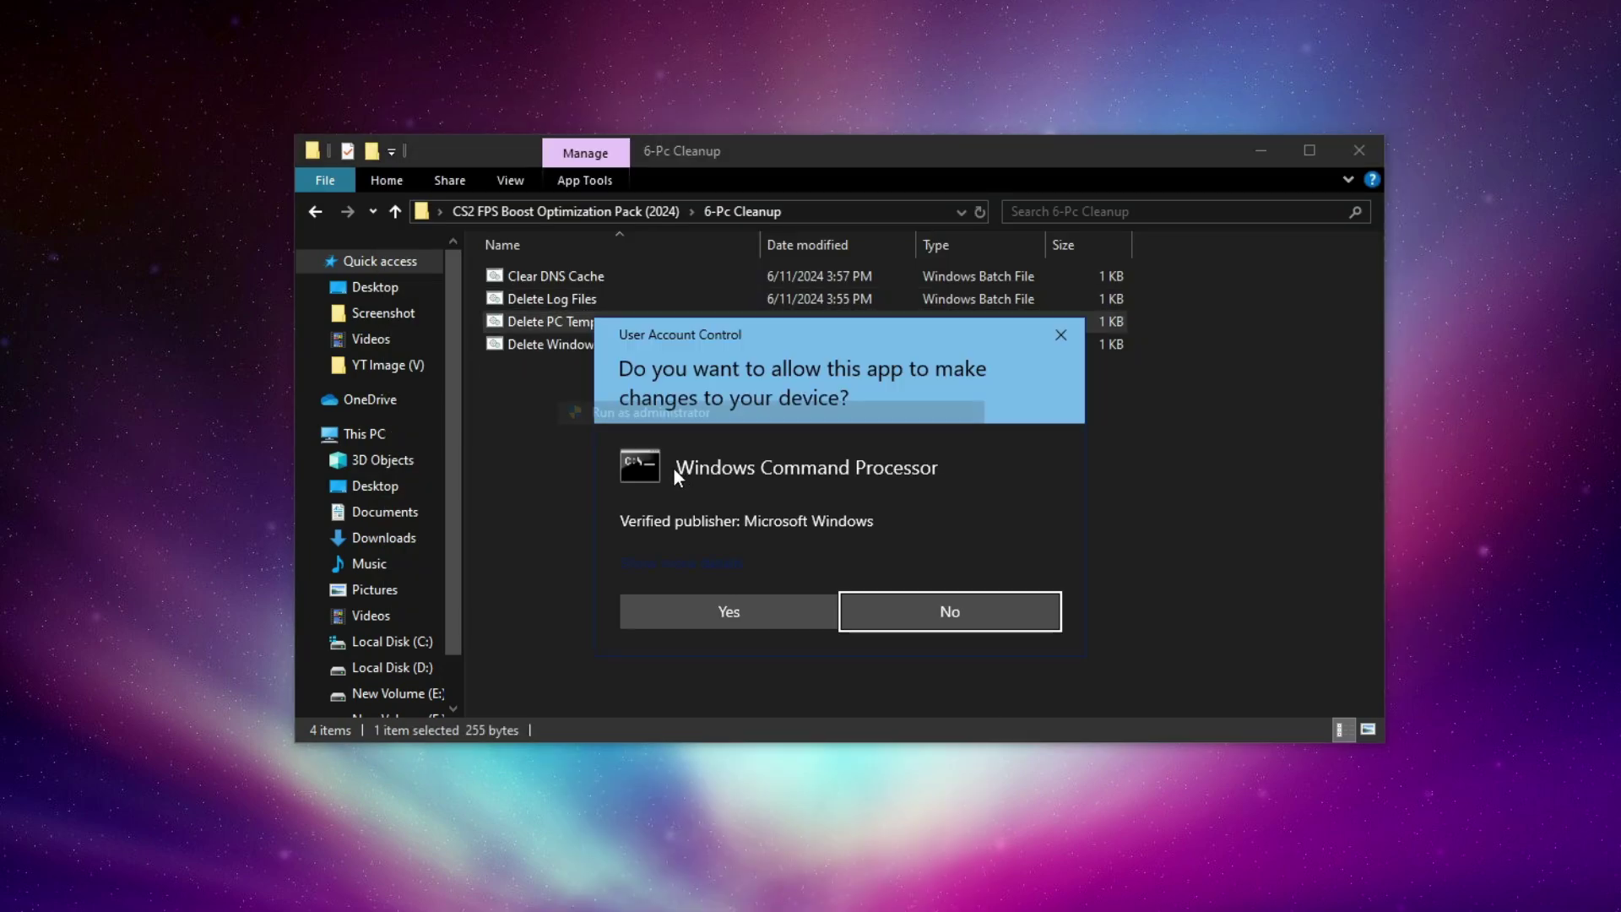
click(732, 601)
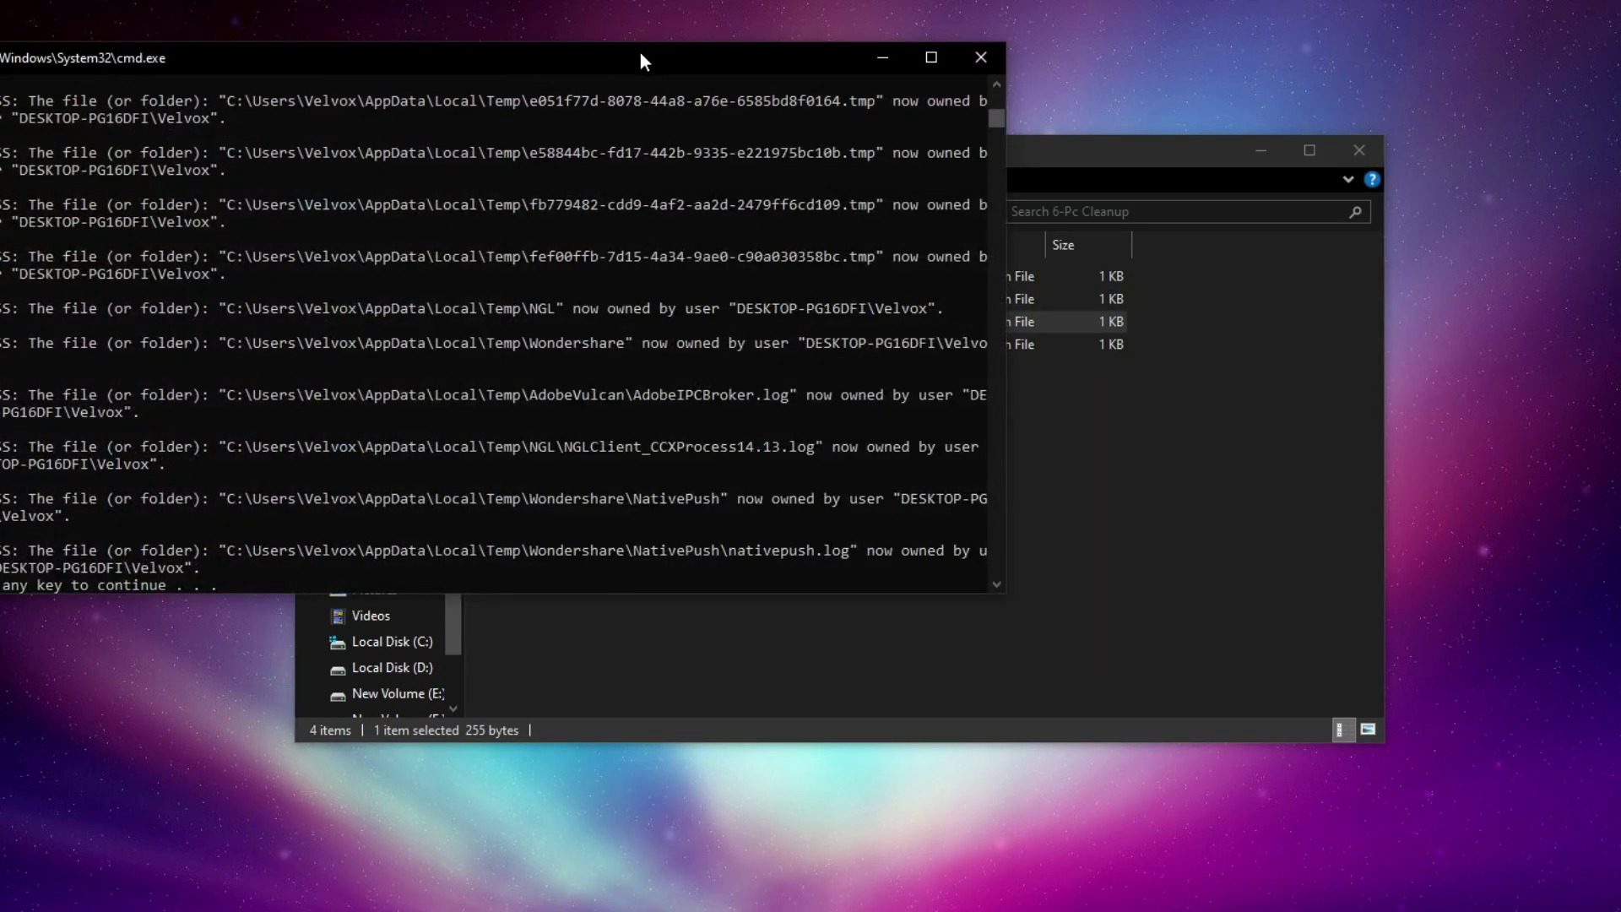
drag(640, 57, 1027, 165)
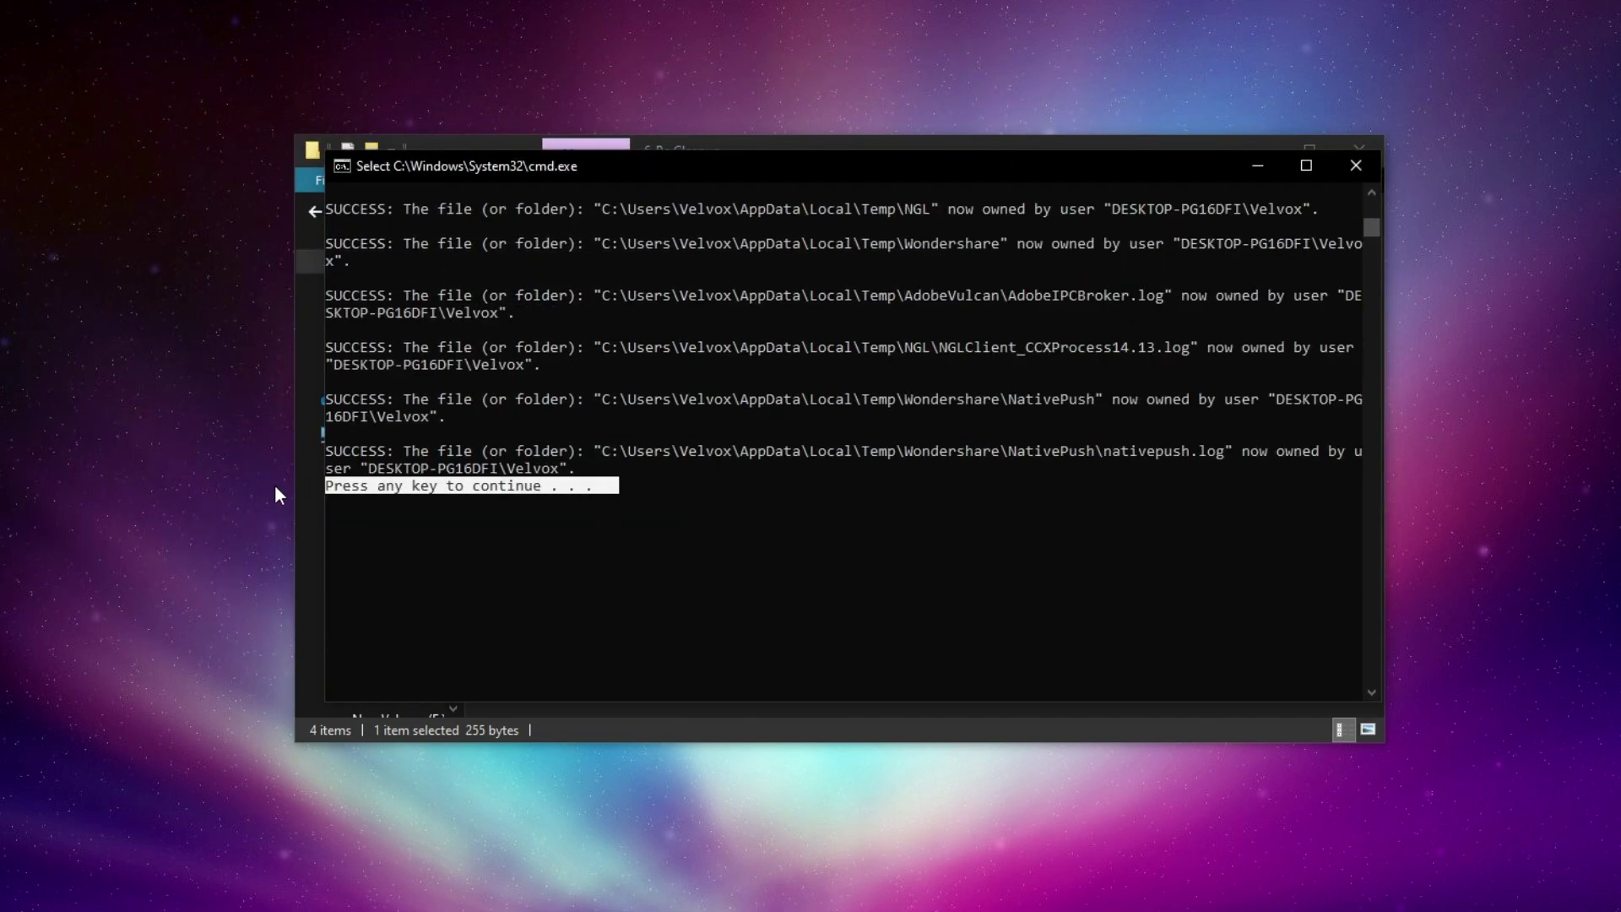
key(Return)
key(Return)
Run the Delete Windows Update Cache 2024 batch file as administrator and dismiss its console window.
click(557, 343)
right_click(557, 342)
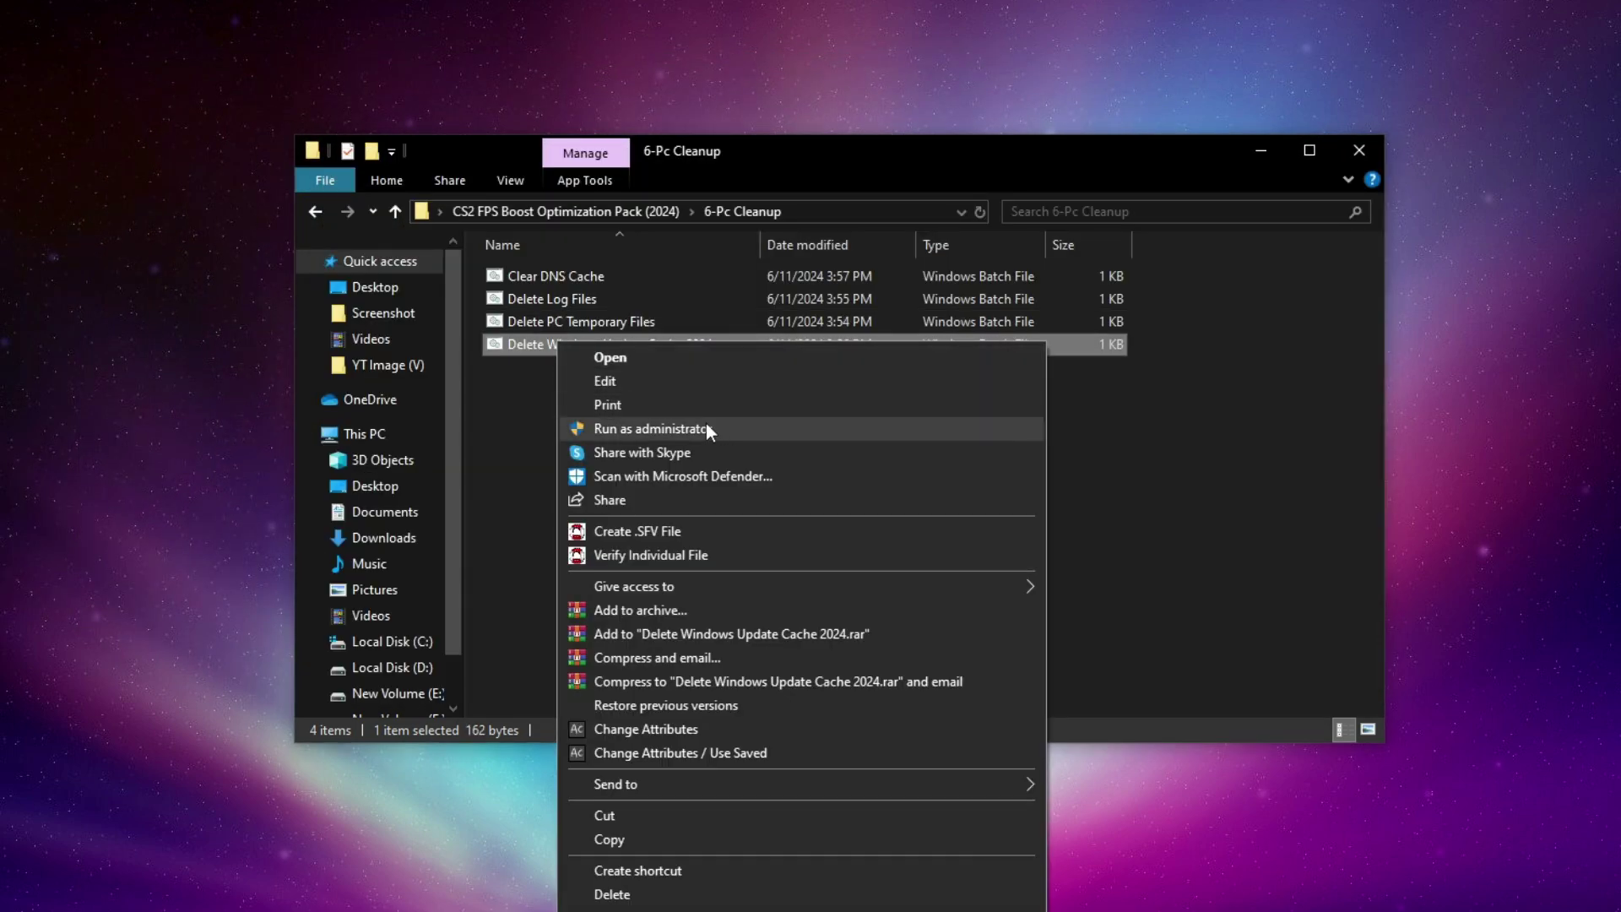
click(648, 427)
click(742, 604)
drag(569, 115, 846, 140)
drag(596, 314, 277, 338)
key(Return)
key(Return)
click(682, 377)
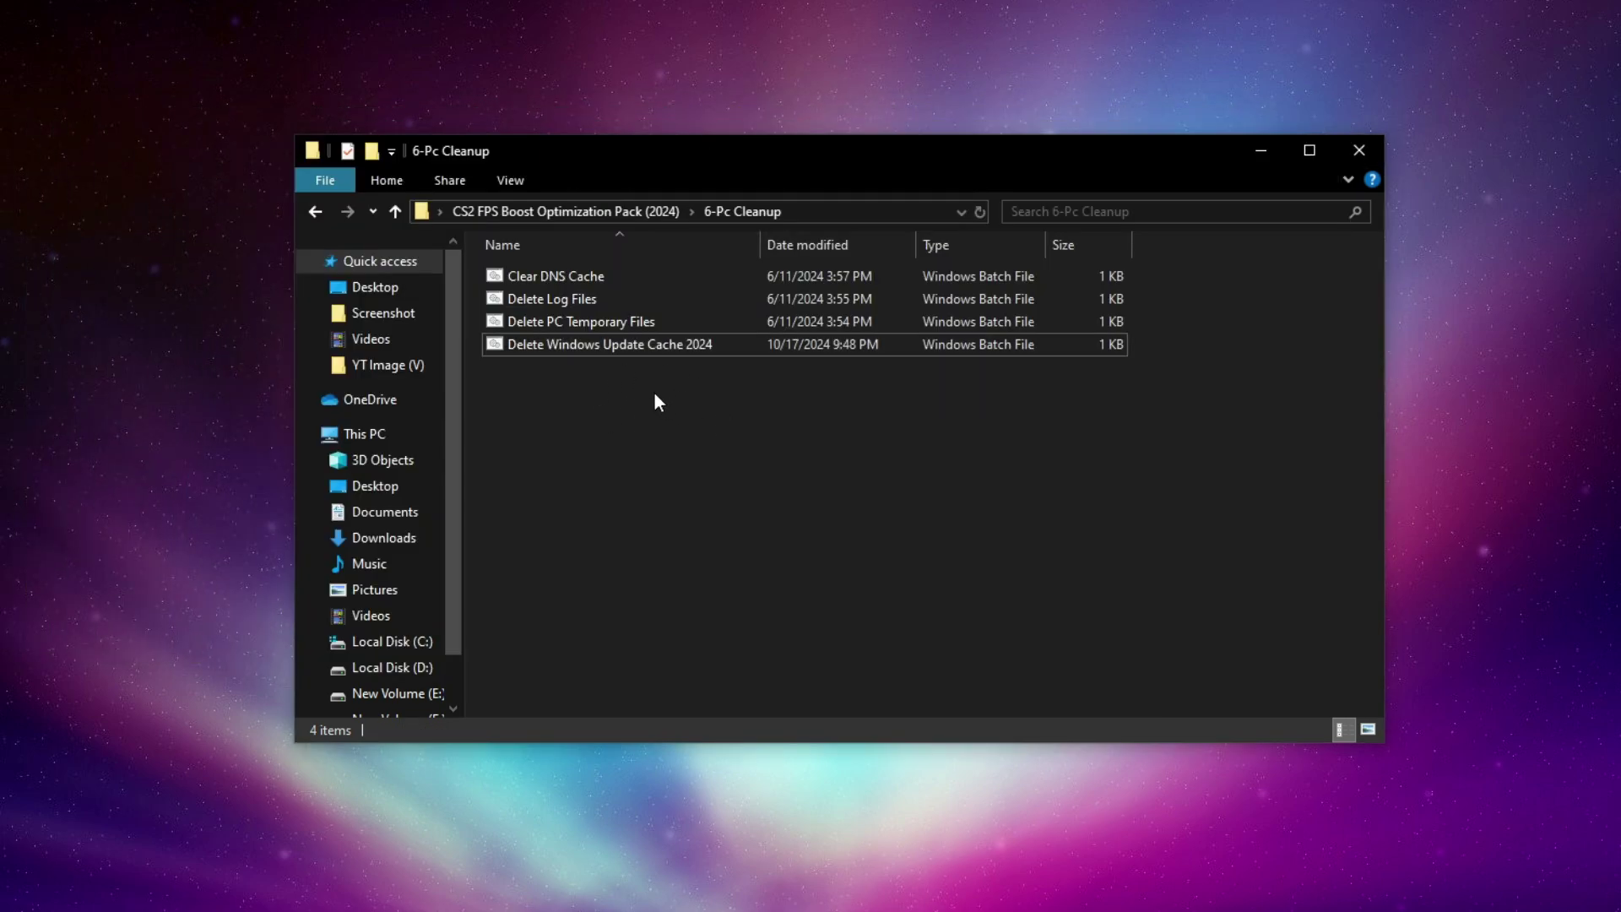
Return to the CS2 FPS Boost Optimization Pack folder and open its 7-CPU Optimization subfolder.
click(541, 211)
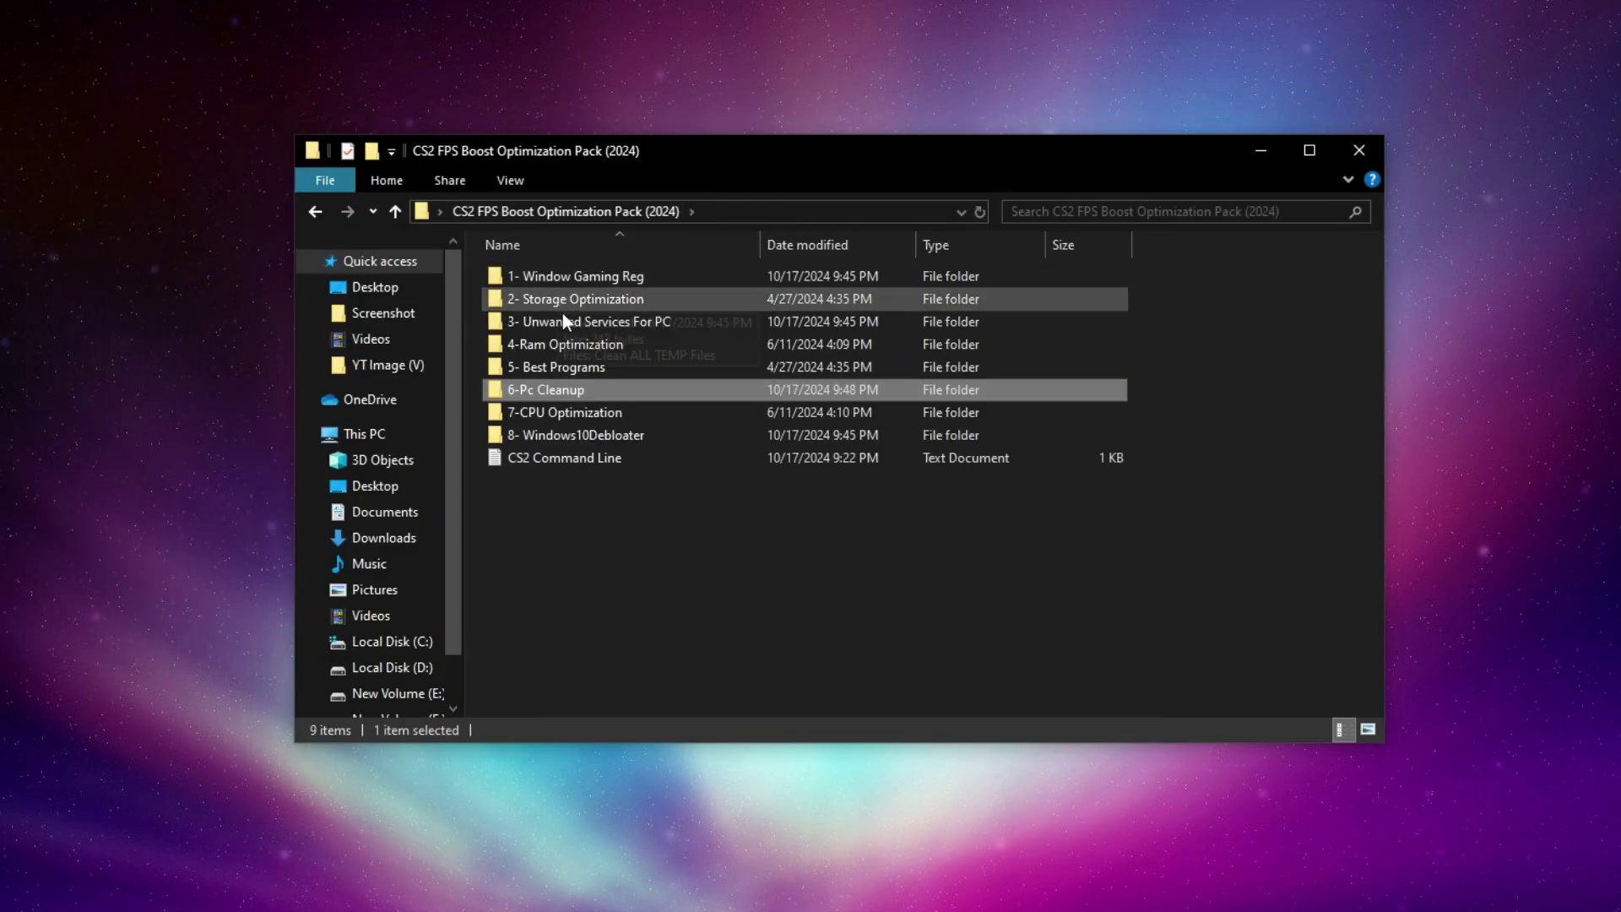
right_click(566, 414)
click(657, 428)
drag(752, 488, 519, 272)
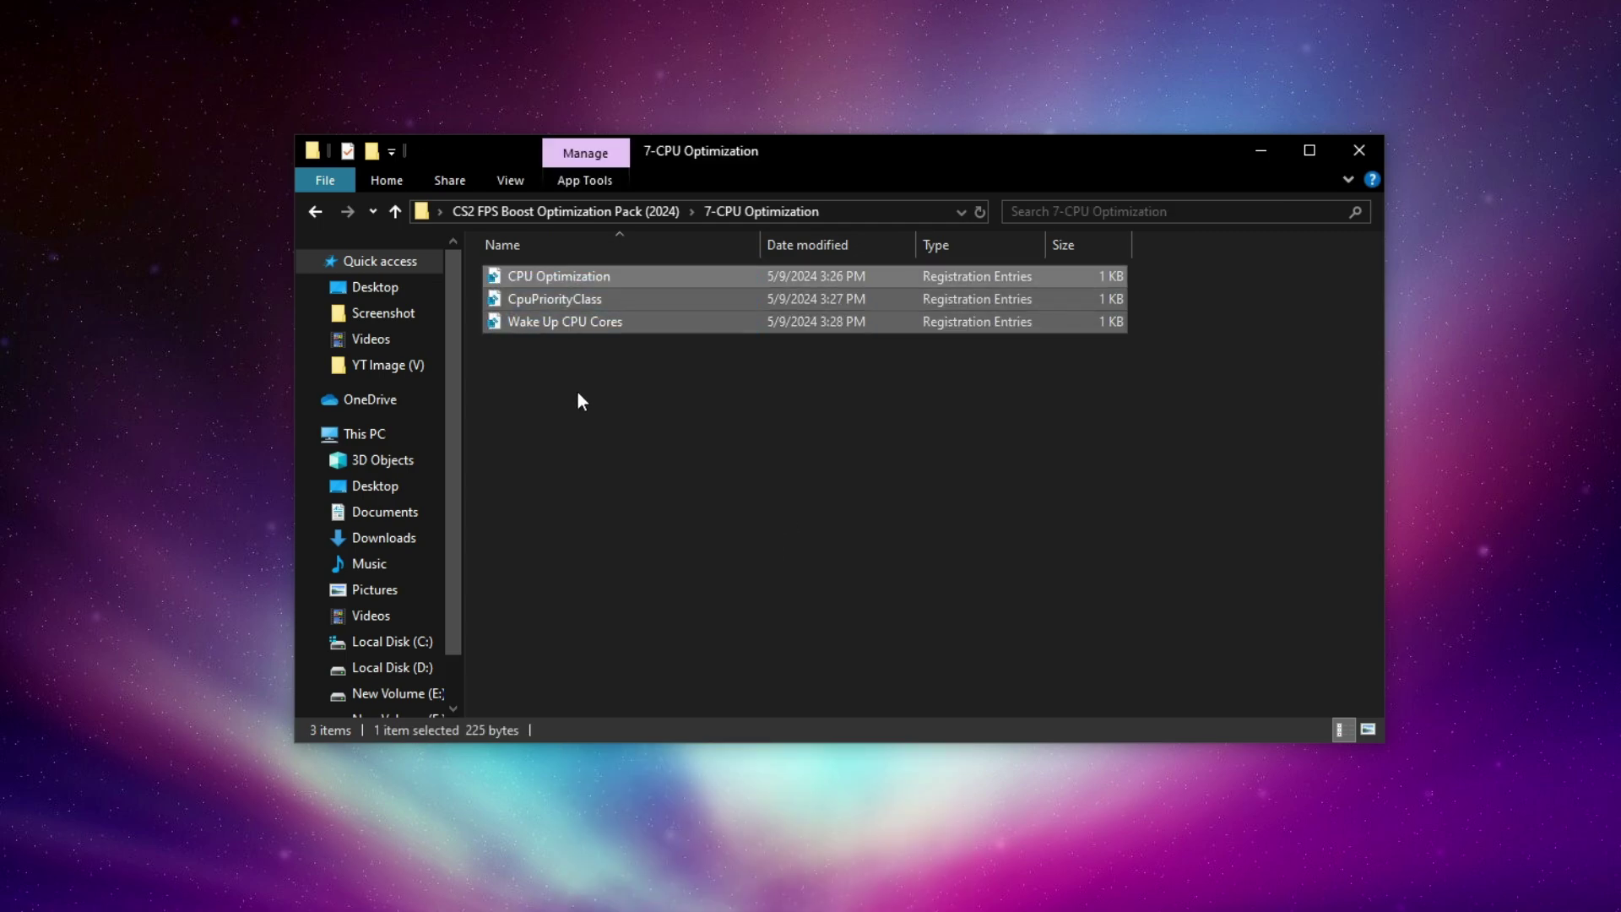
Merge the CPU Optimization registry file into the registry and close the confirmation.
click(548, 274)
right_click(549, 275)
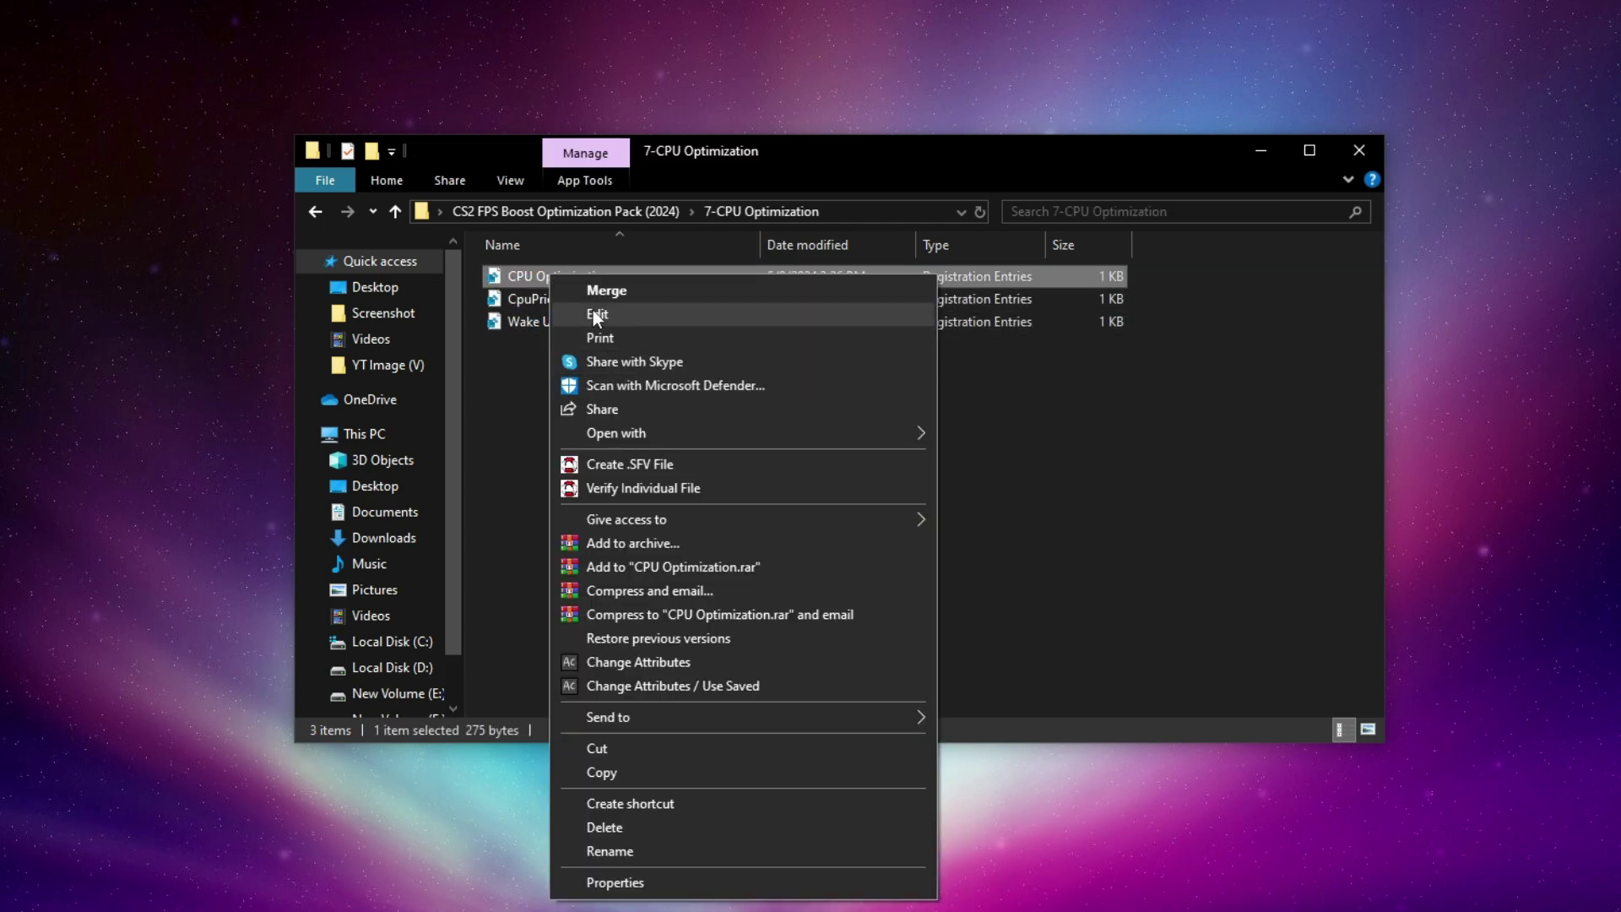
click(620, 292)
click(791, 602)
click(973, 498)
click(1047, 475)
Merge the CpuPriorityClass registry file into the registry and close the confirmation.
right_click(539, 297)
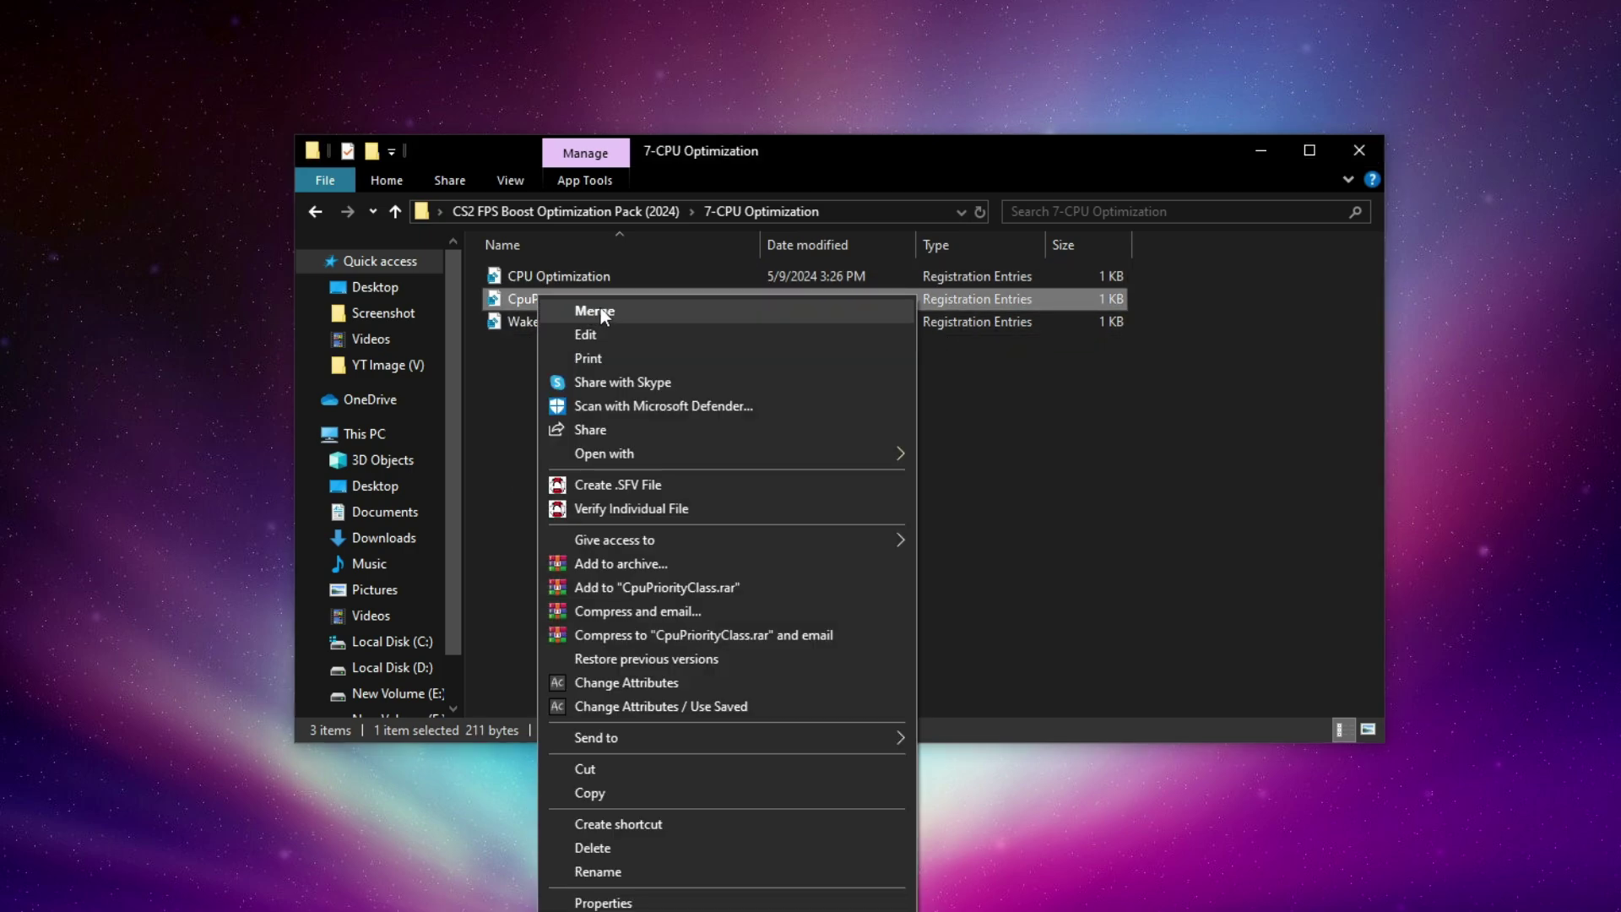
click(595, 312)
click(726, 612)
click(970, 498)
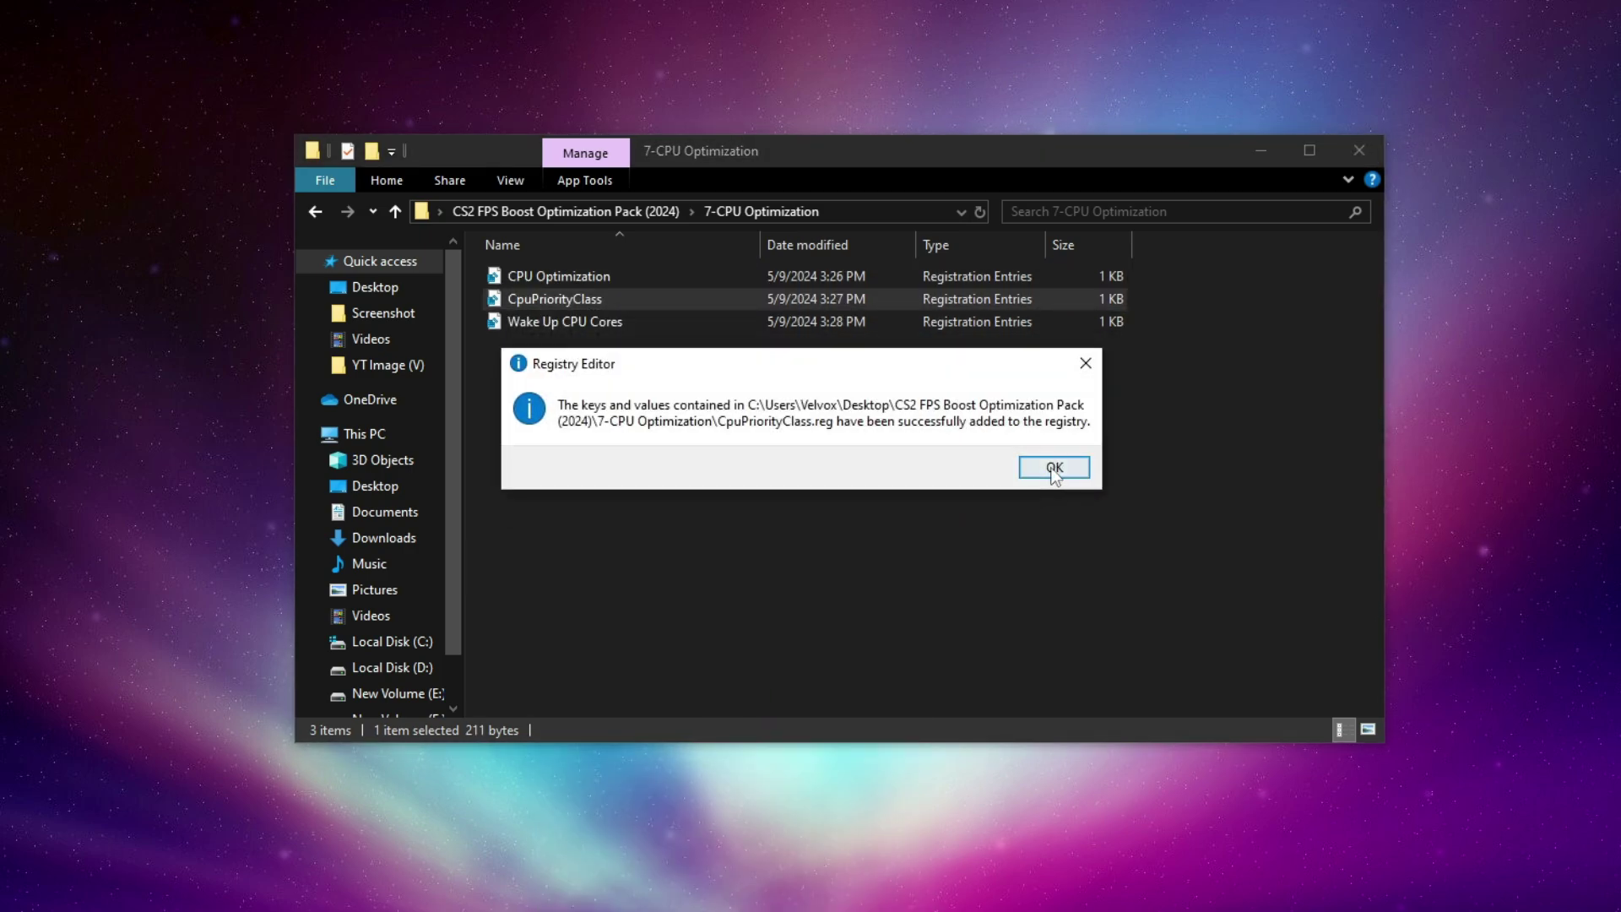
click(1054, 468)
Merge the Wake Up CPU Cores registry file into the registry and close the confirmation.
right_click(595, 325)
click(641, 337)
click(733, 611)
click(970, 499)
click(1047, 474)
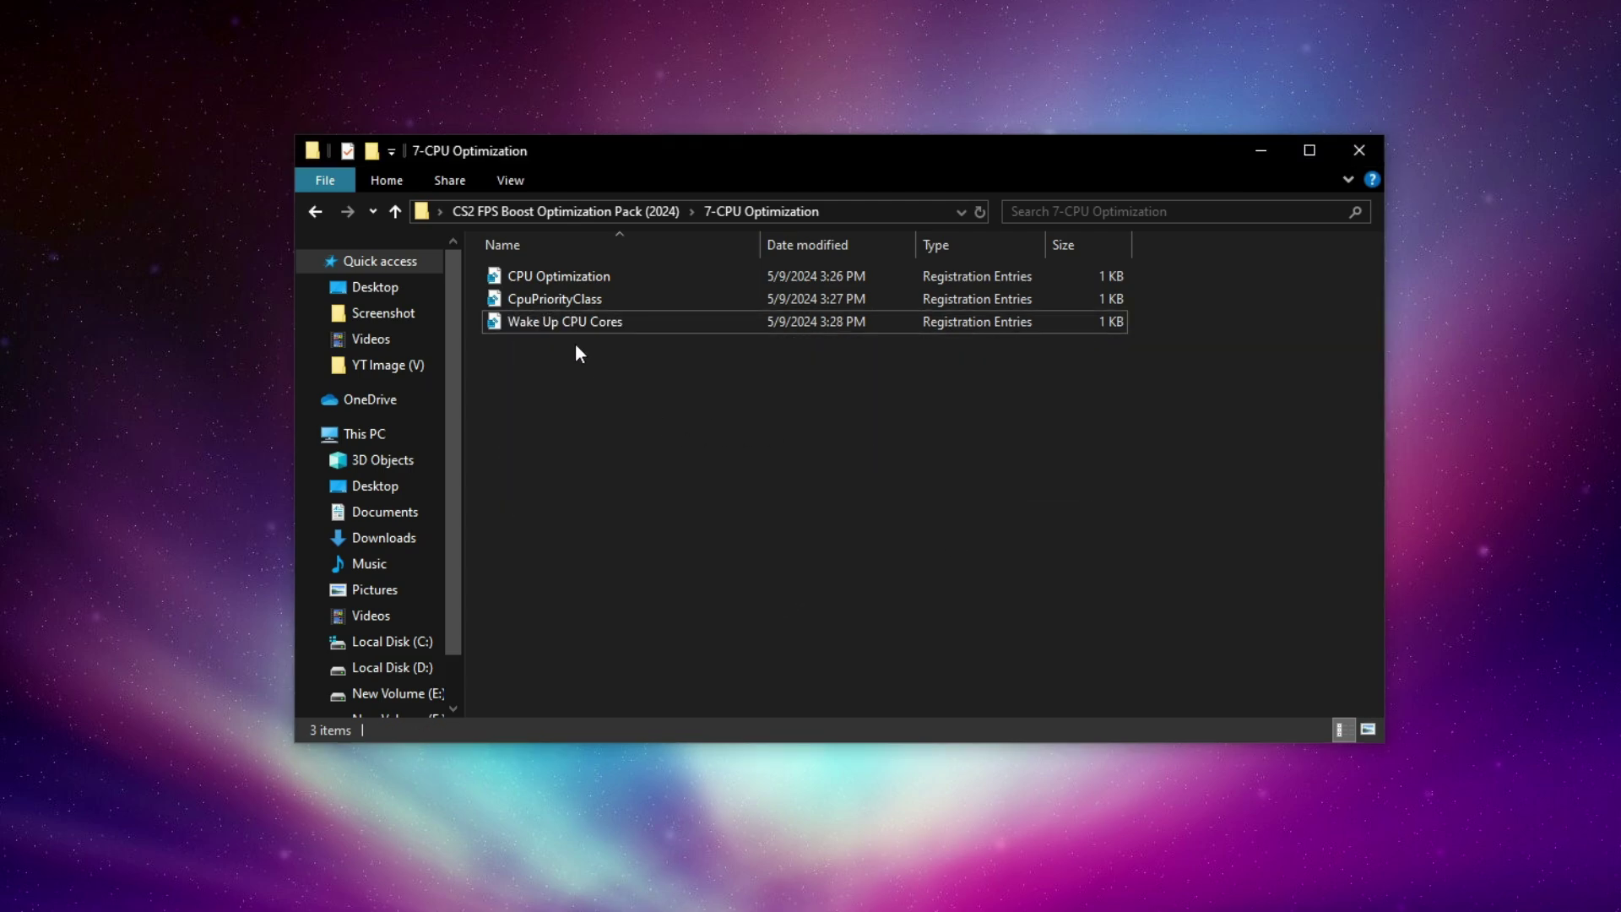
Return to the optimization pack folder and open its 8- Windows10Debloater subfolder.
click(499, 210)
right_click(554, 435)
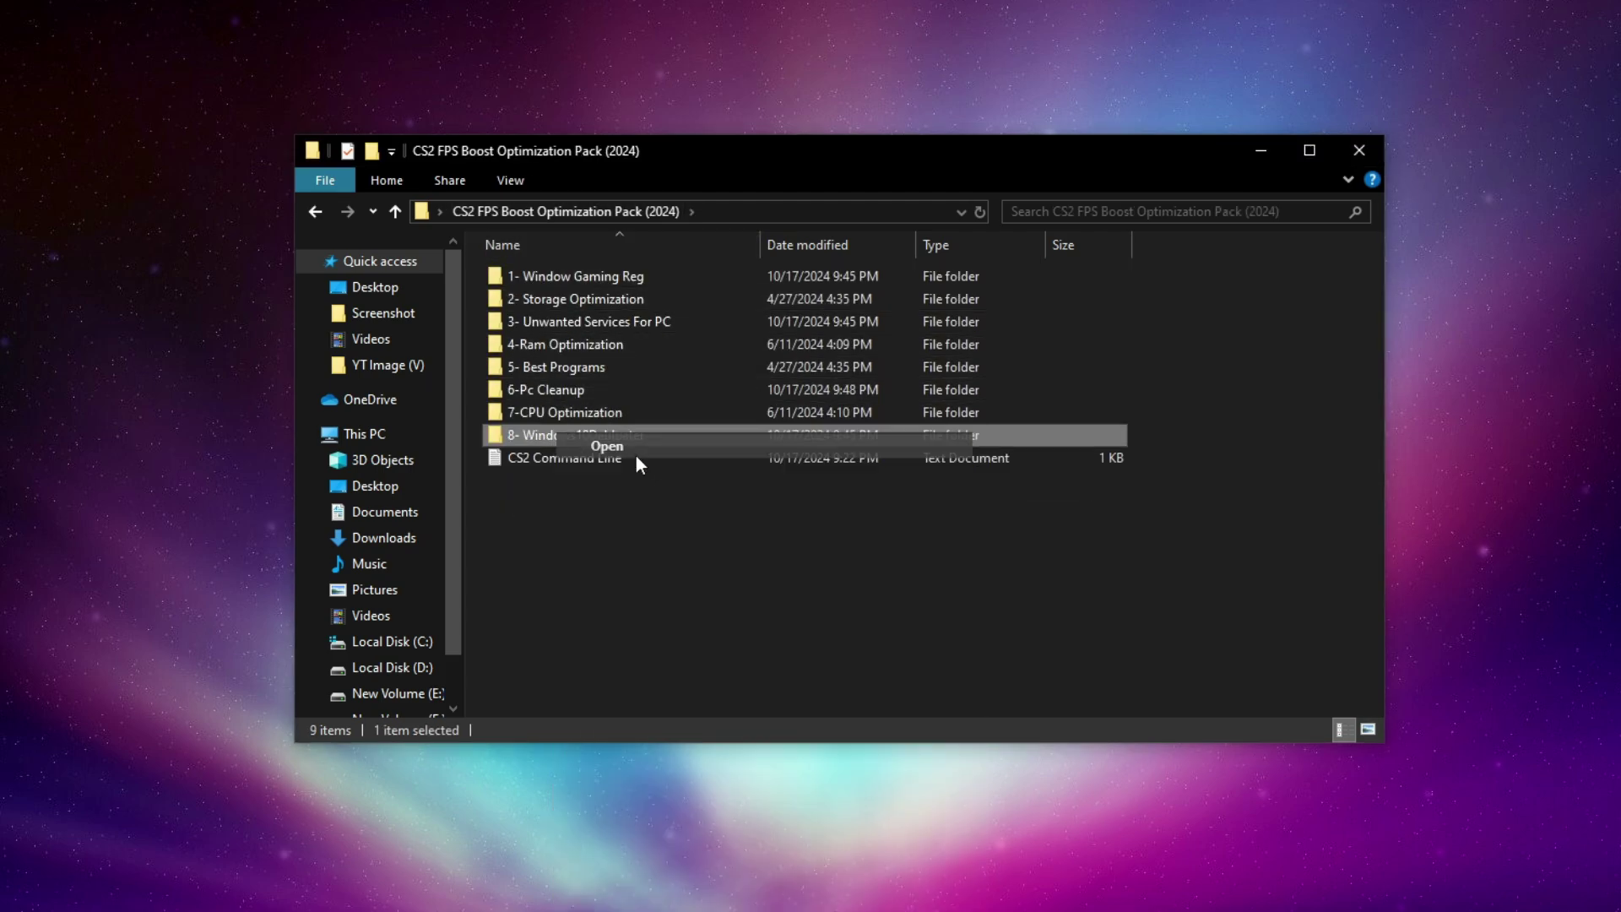
click(636, 456)
drag(762, 387, 502, 287)
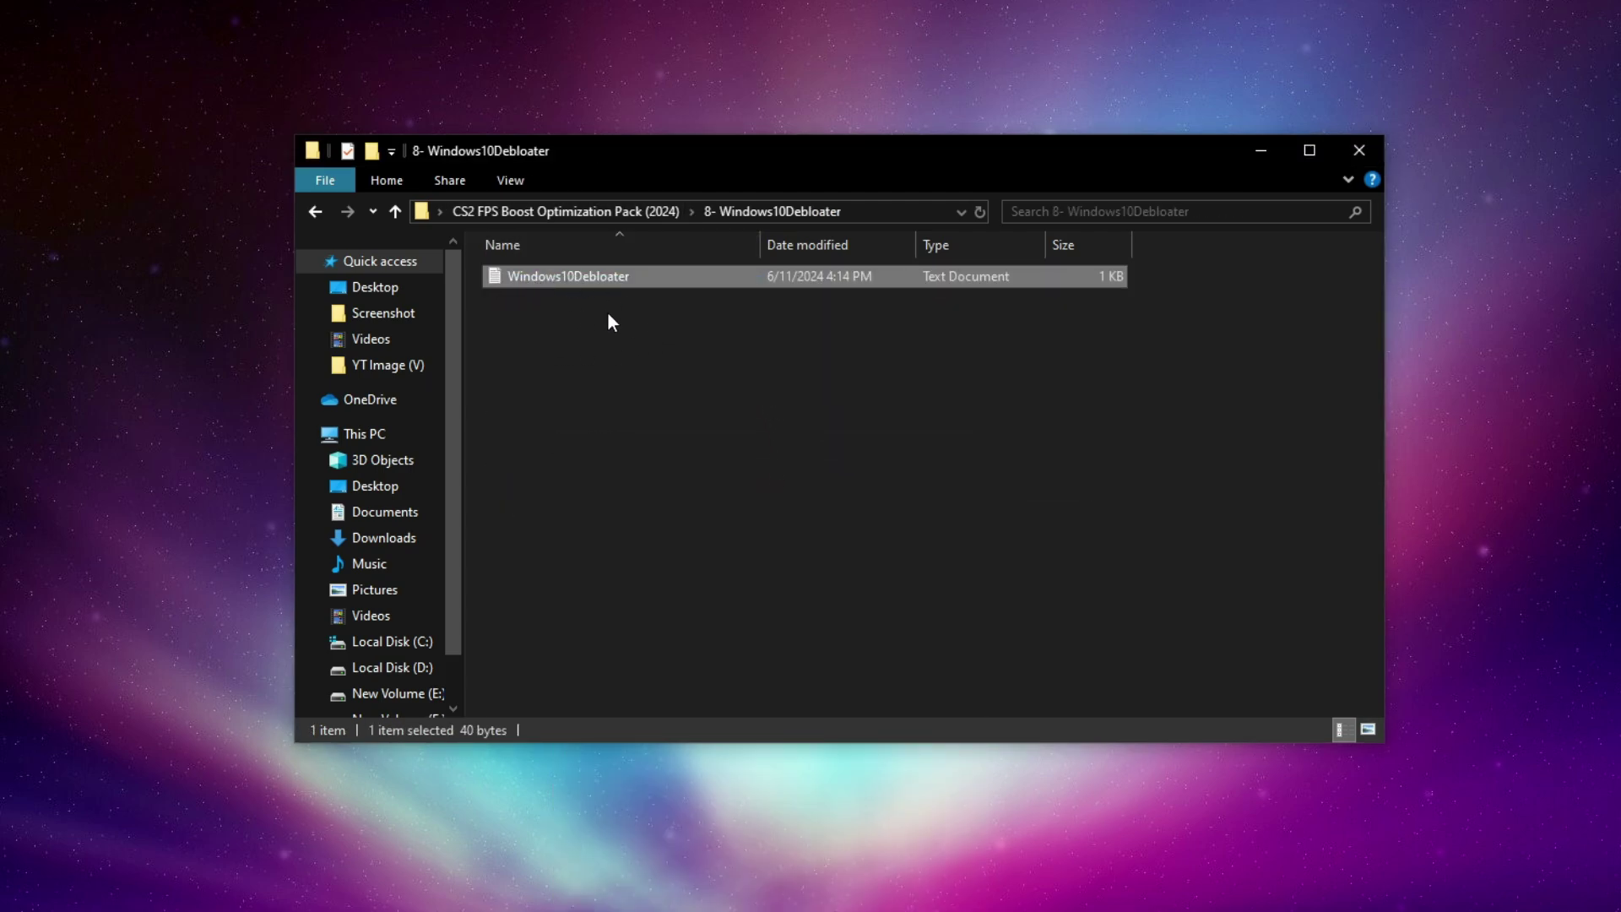
right_click(540, 279)
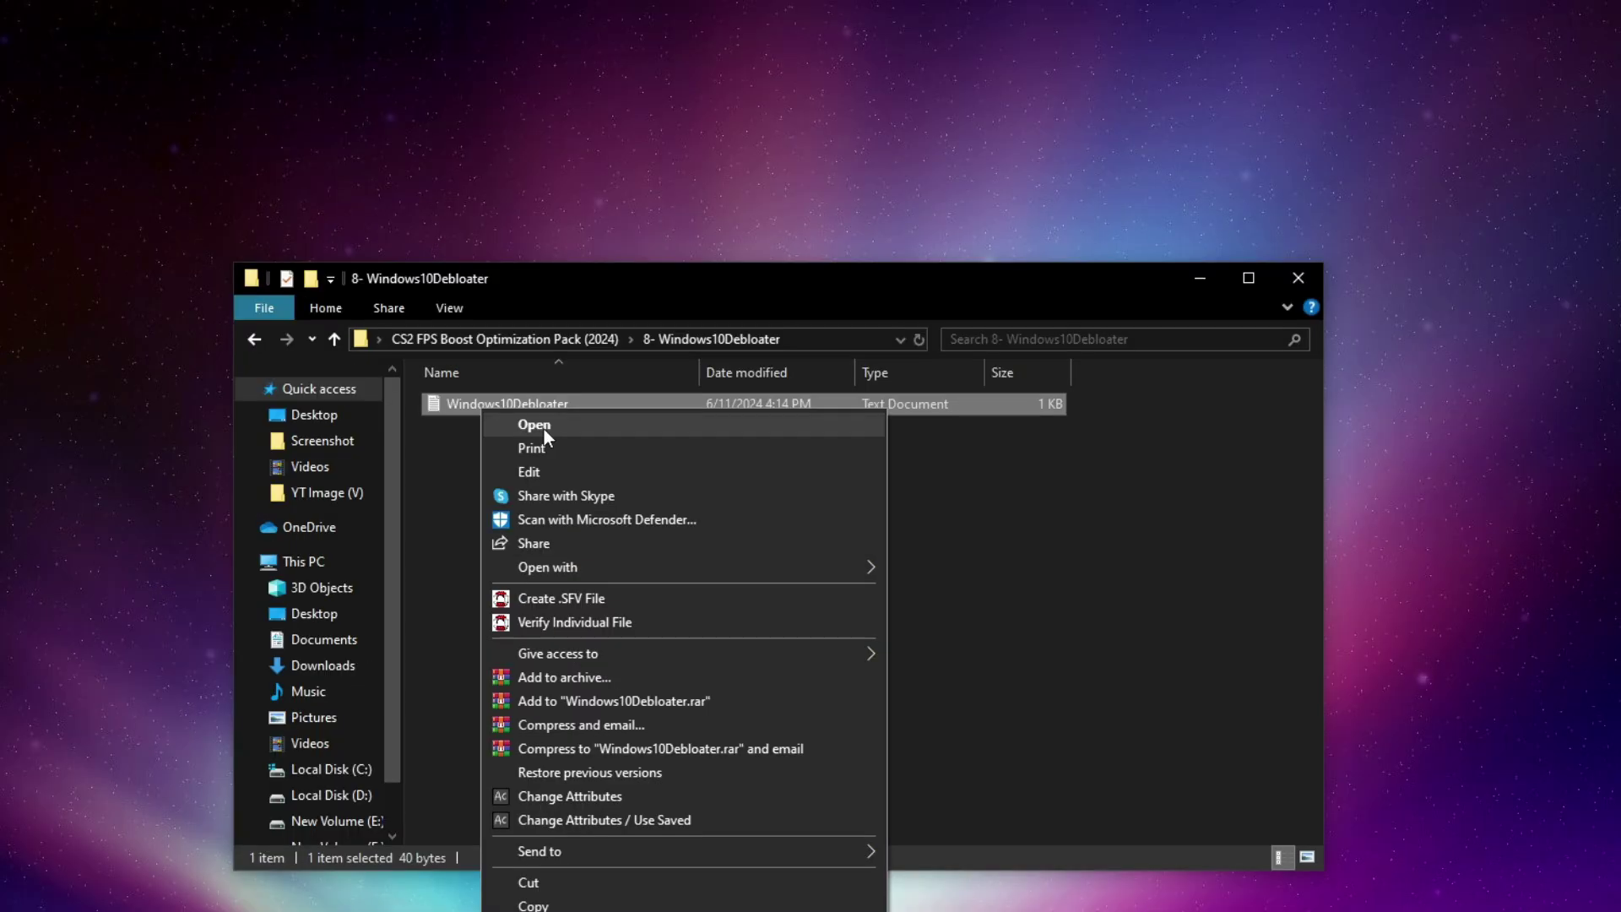
click(544, 428)
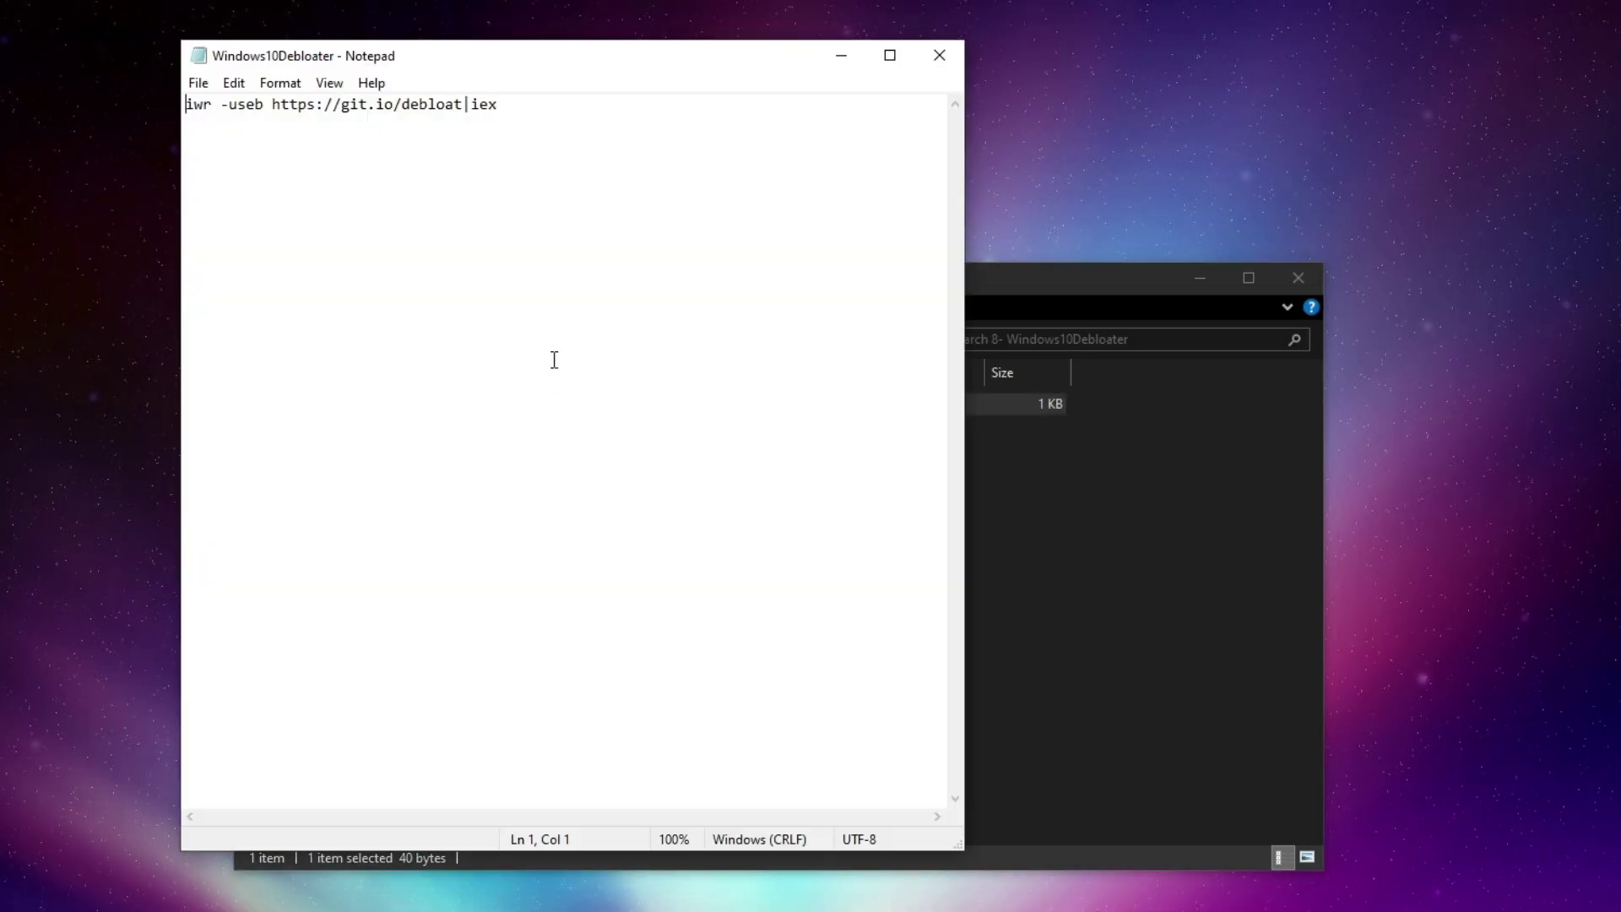
drag(532, 103, 122, 92)
right_click(263, 104)
click(312, 173)
click(939, 55)
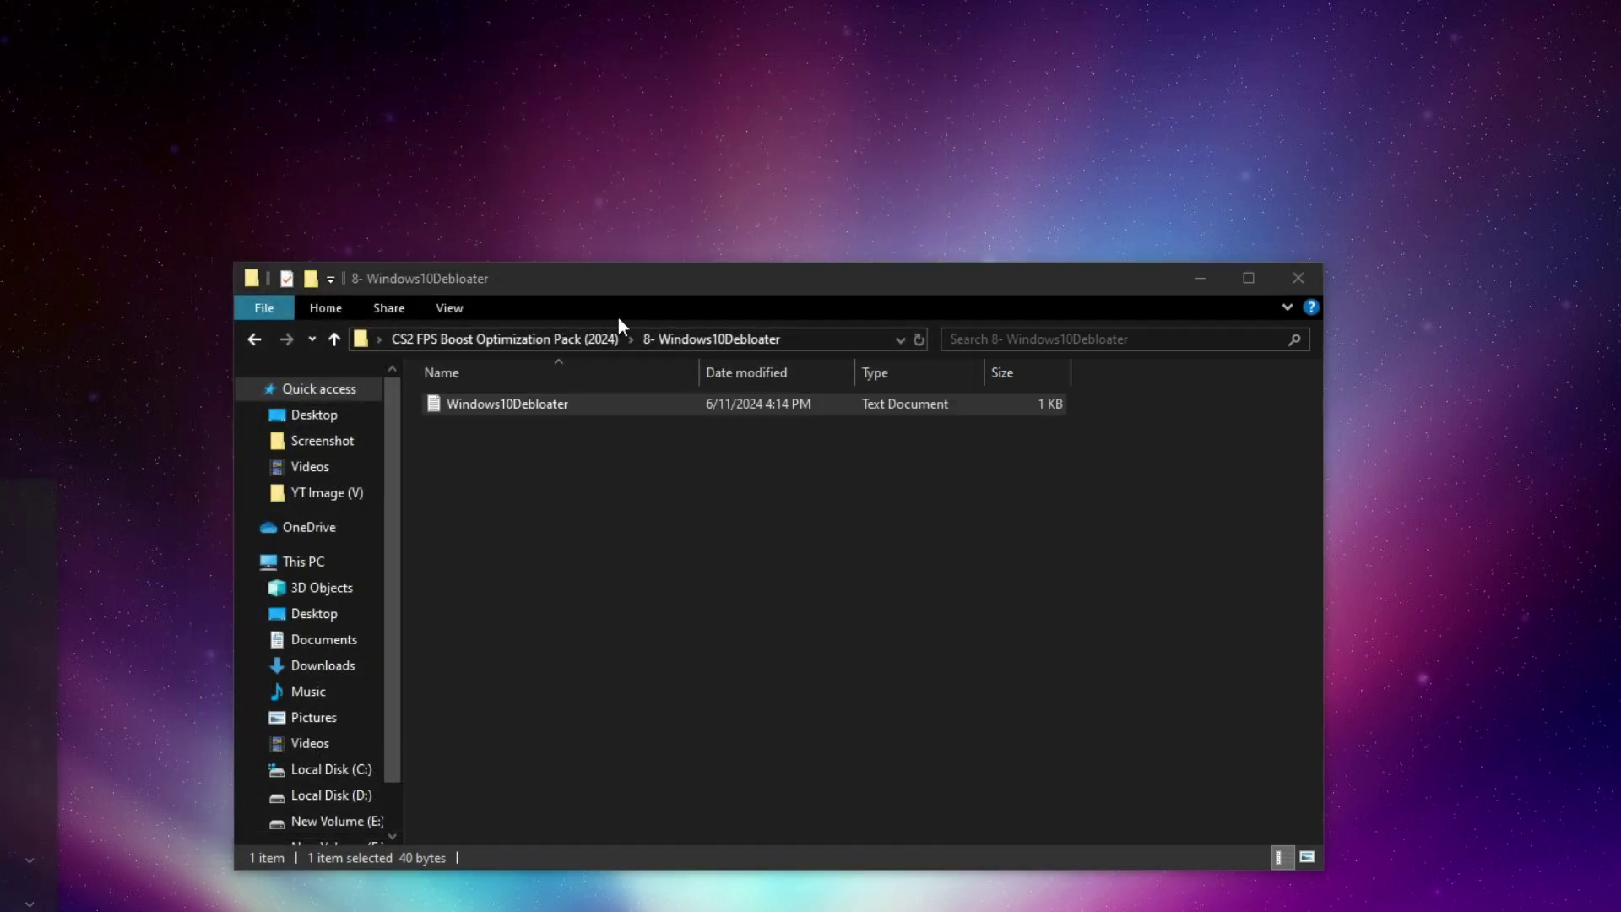
Open Windows PowerShell and run the copied debloat command to launch Windows10Debloater.
key(super)
text(windows pow)
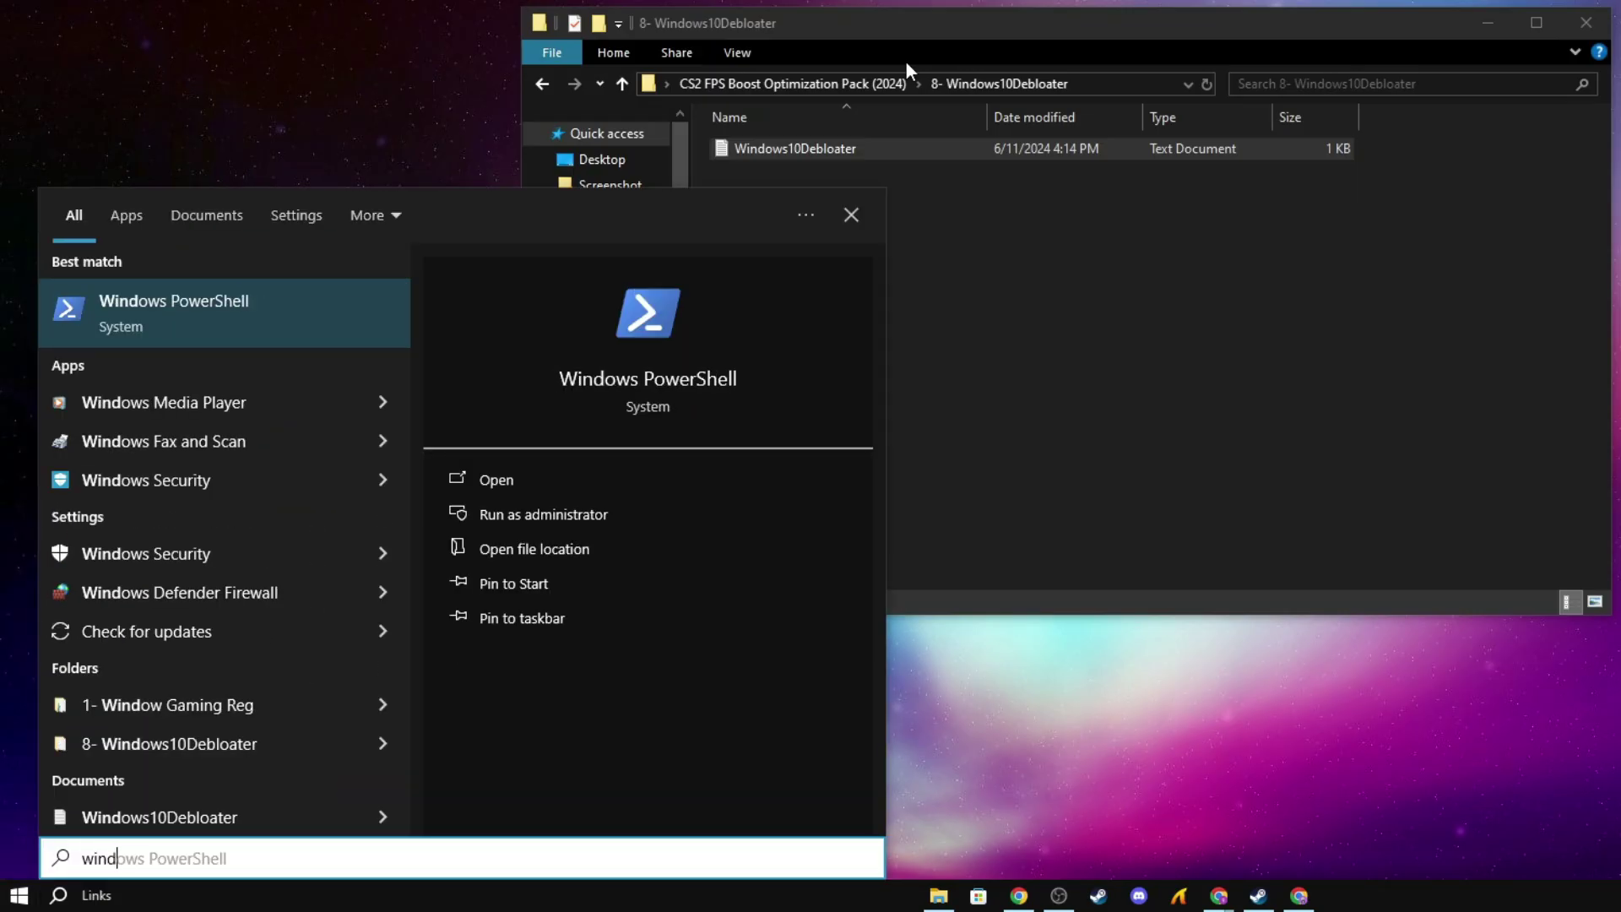
key(Return)
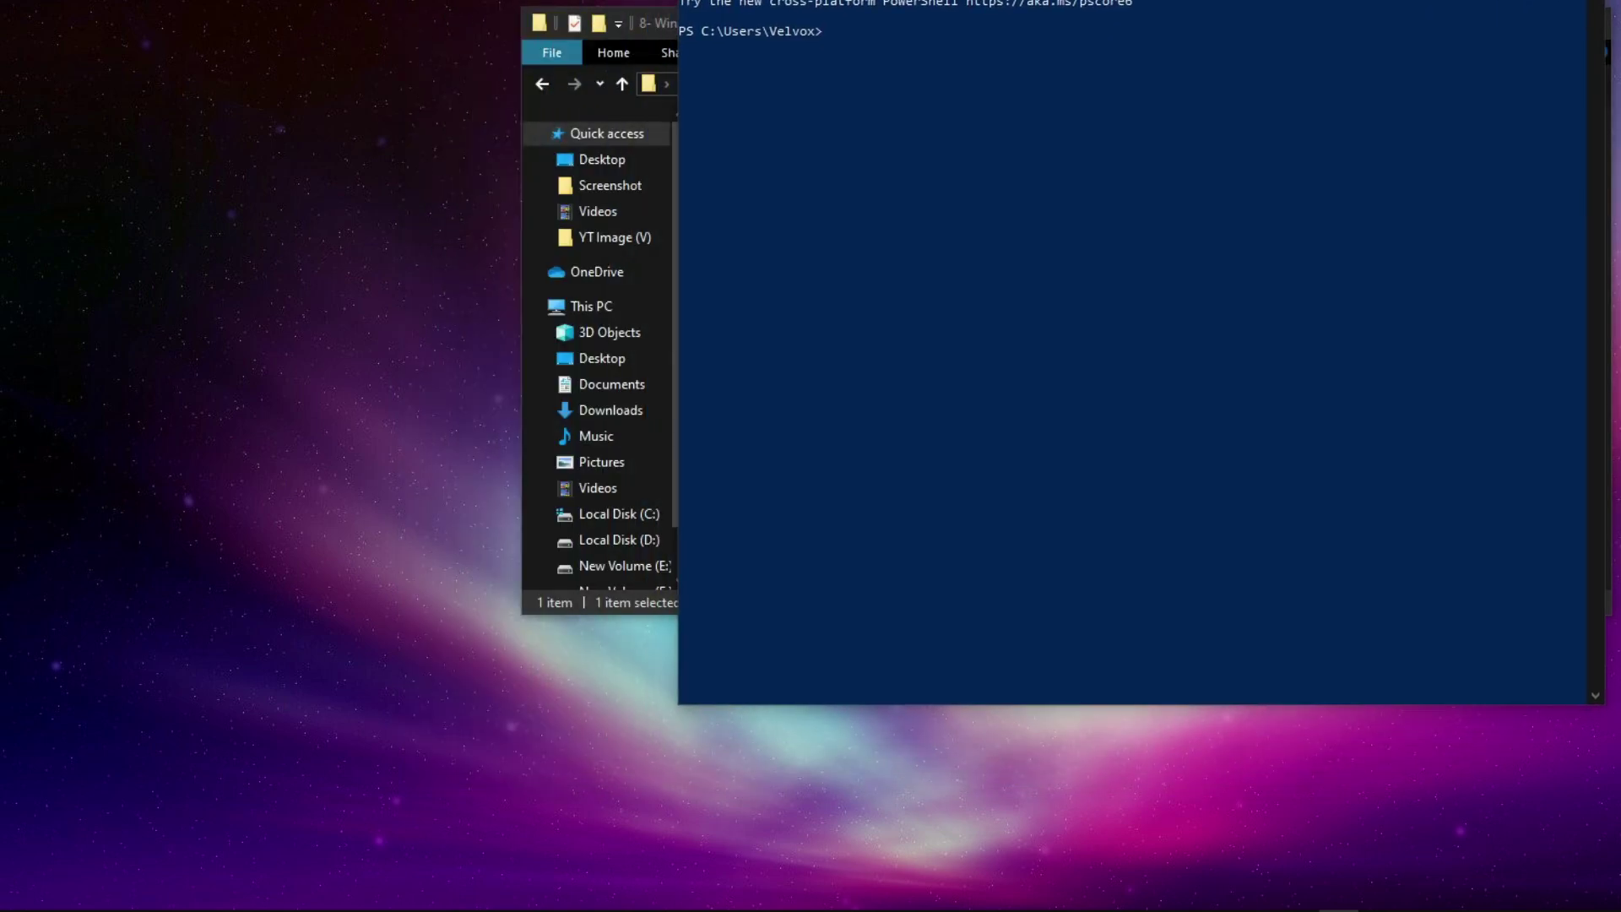
right_click(662, 200)
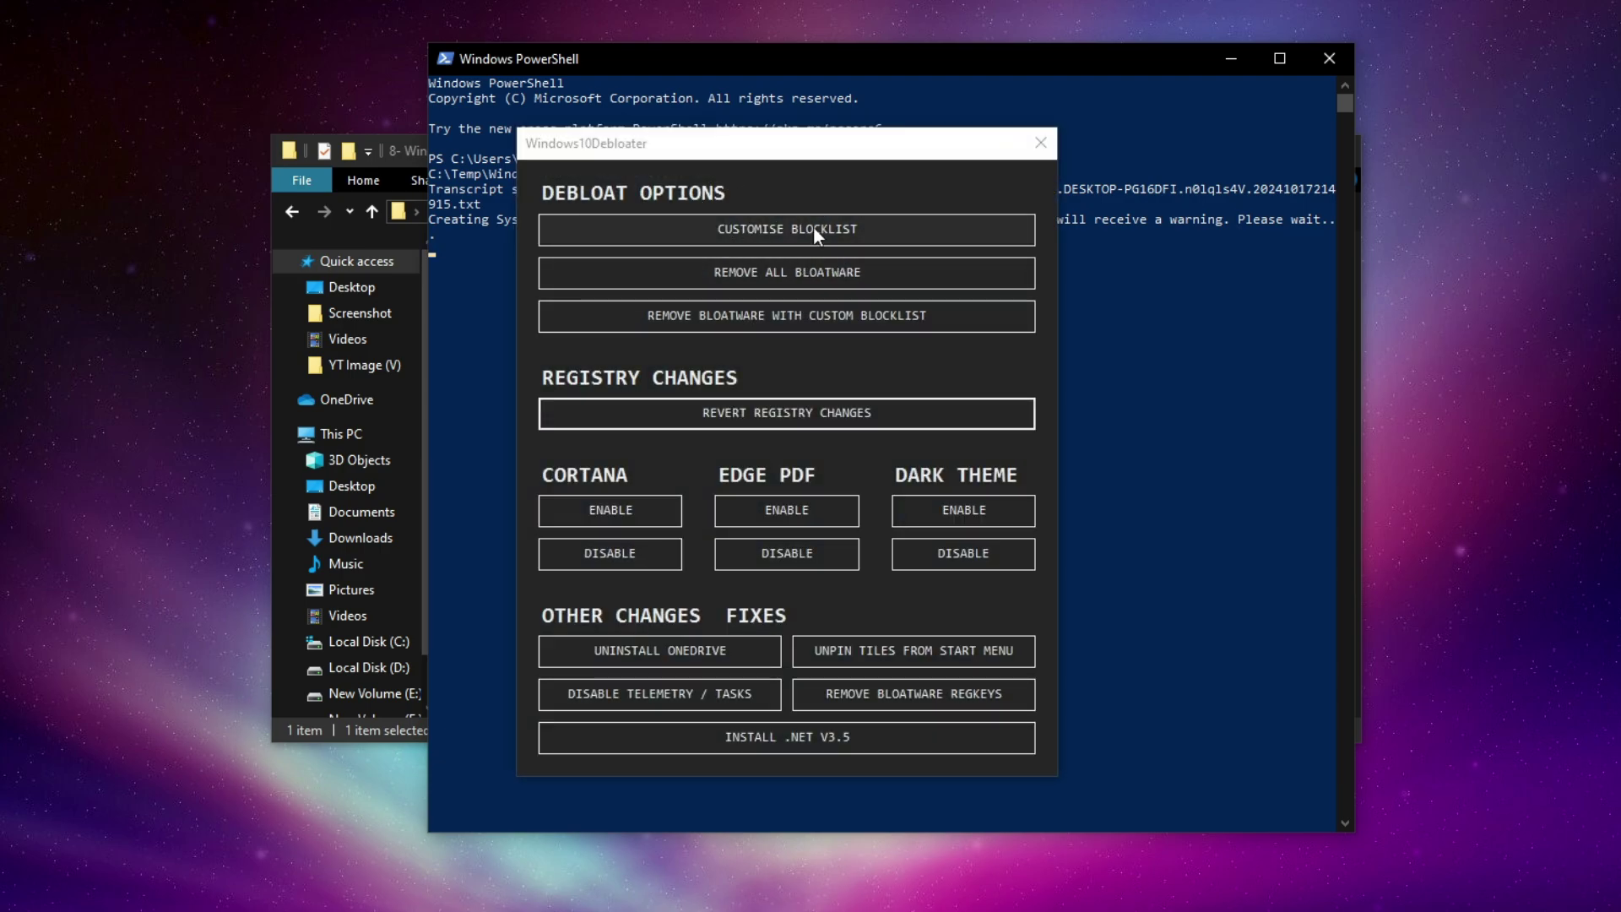
Remove all bloatware with Windows10Debloater, then close it and the PowerShell window.
click(743, 272)
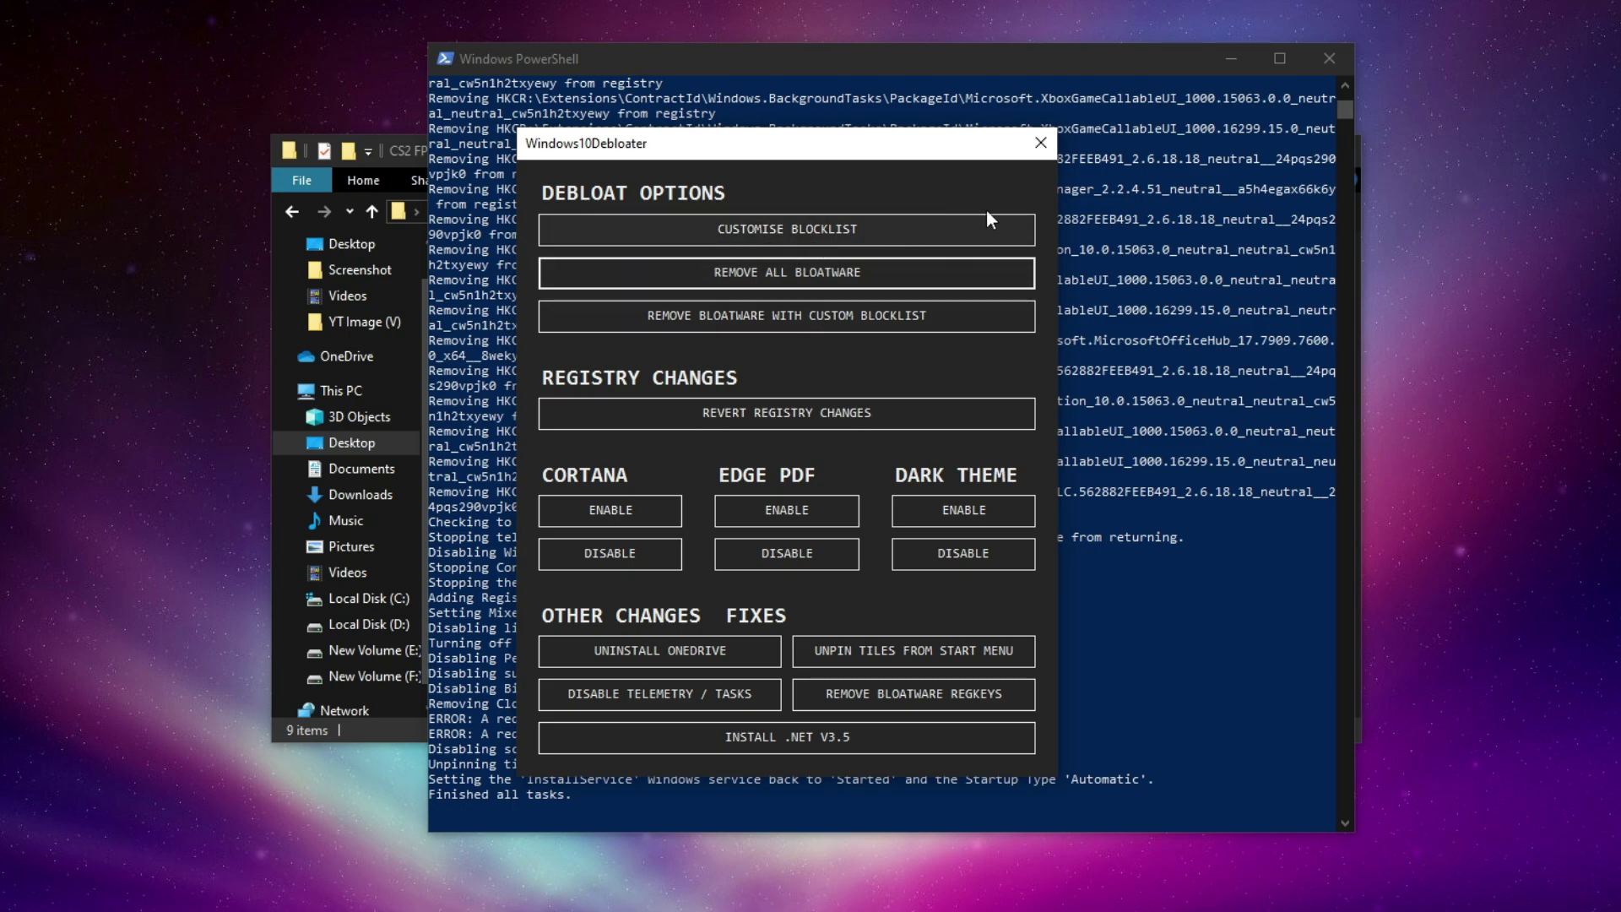
click(1035, 152)
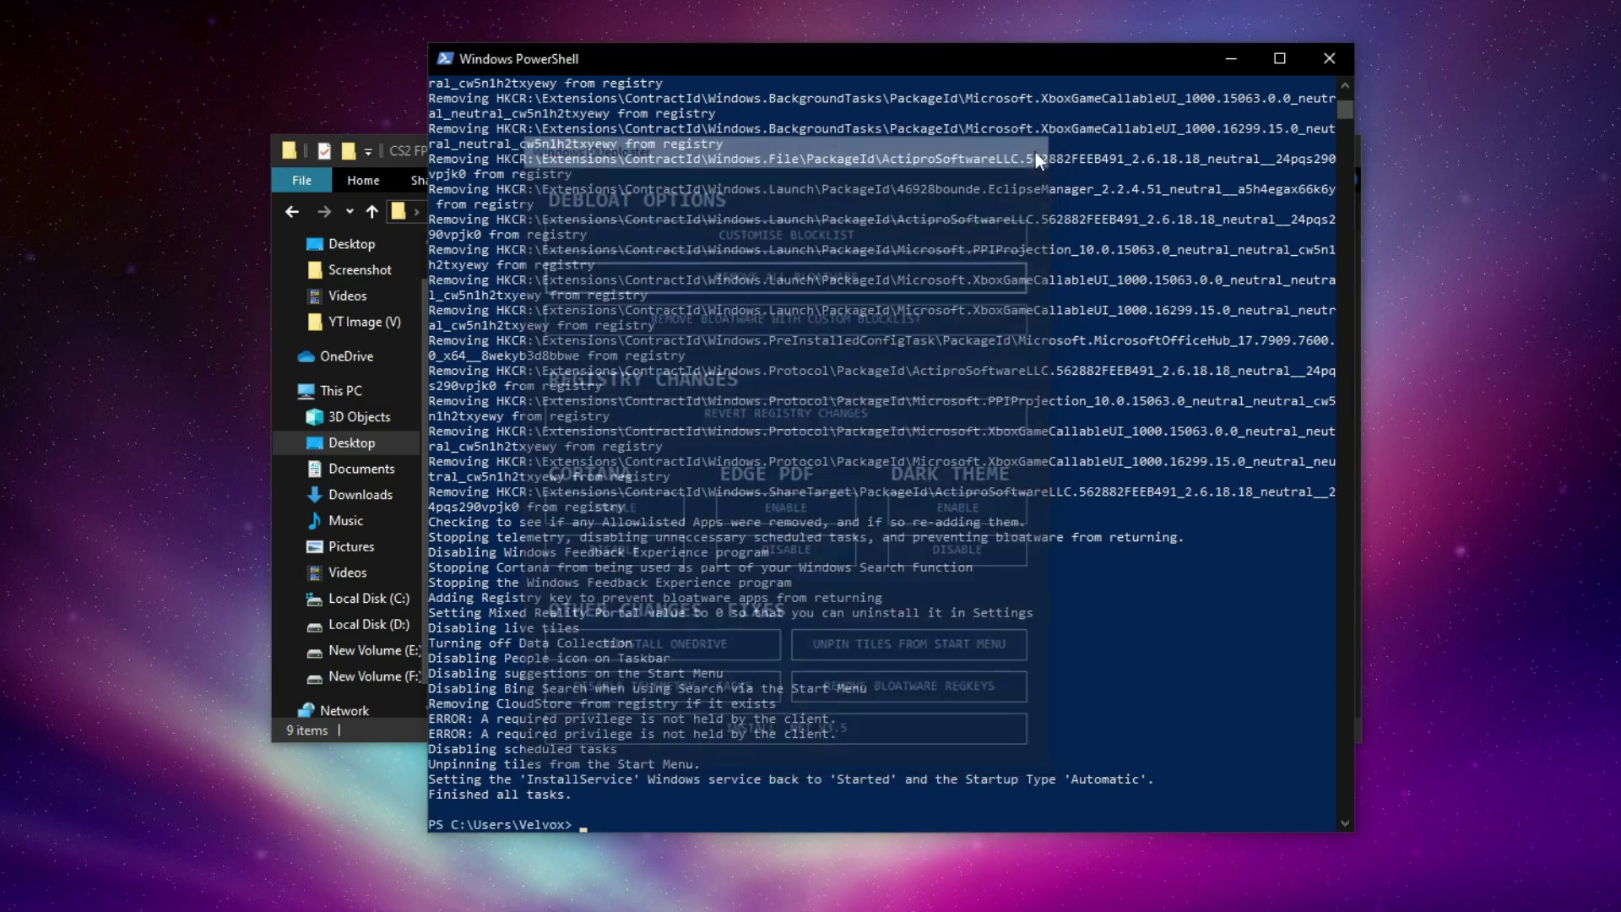
click(1339, 71)
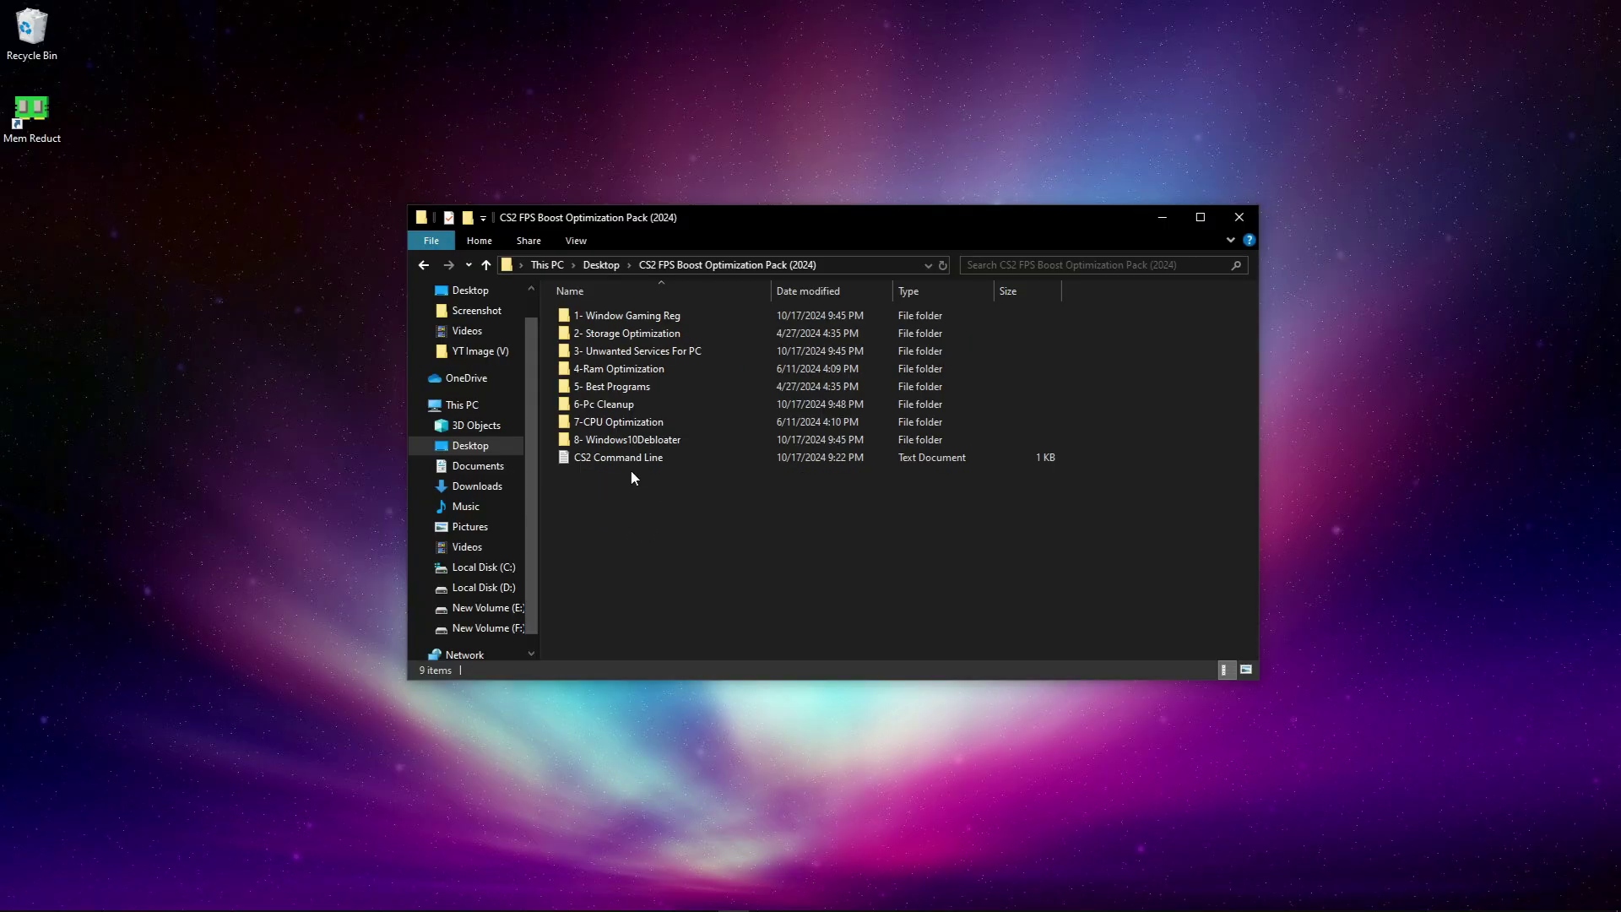
Copy the launch options line from the CS2 Command Line text file and close the file.
click(589, 464)
right_click(656, 465)
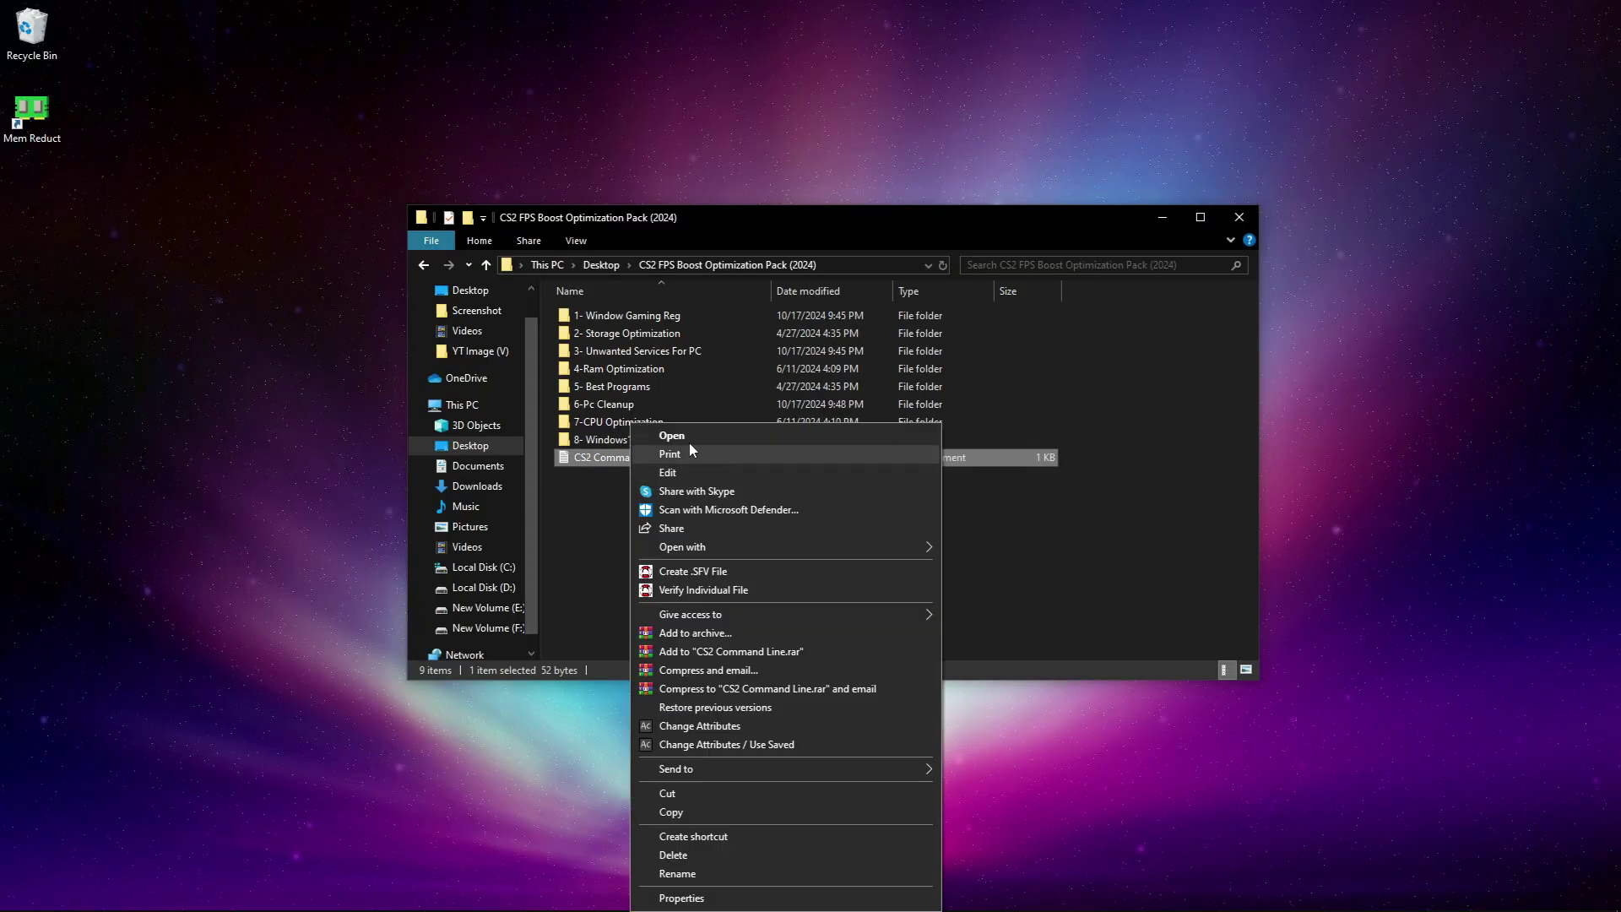
click(688, 429)
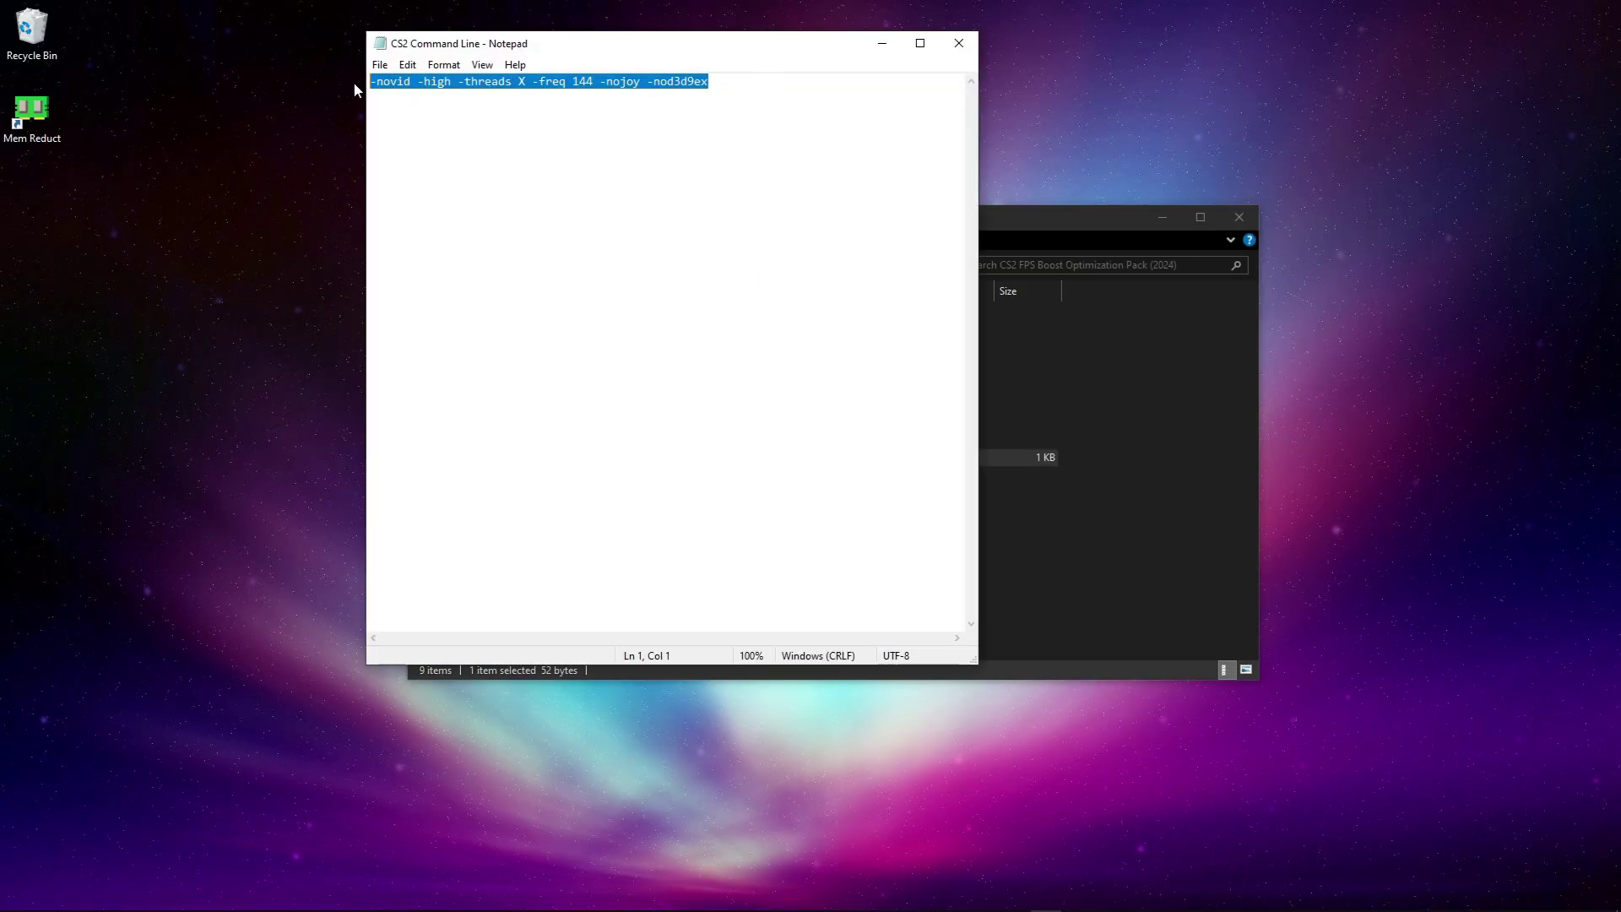
right_click(421, 83)
click(461, 138)
click(958, 43)
Switch to Steam and open the properties of Counter-Strike 2 from the game library.
mouse_move(1020, 900)
click(1006, 848)
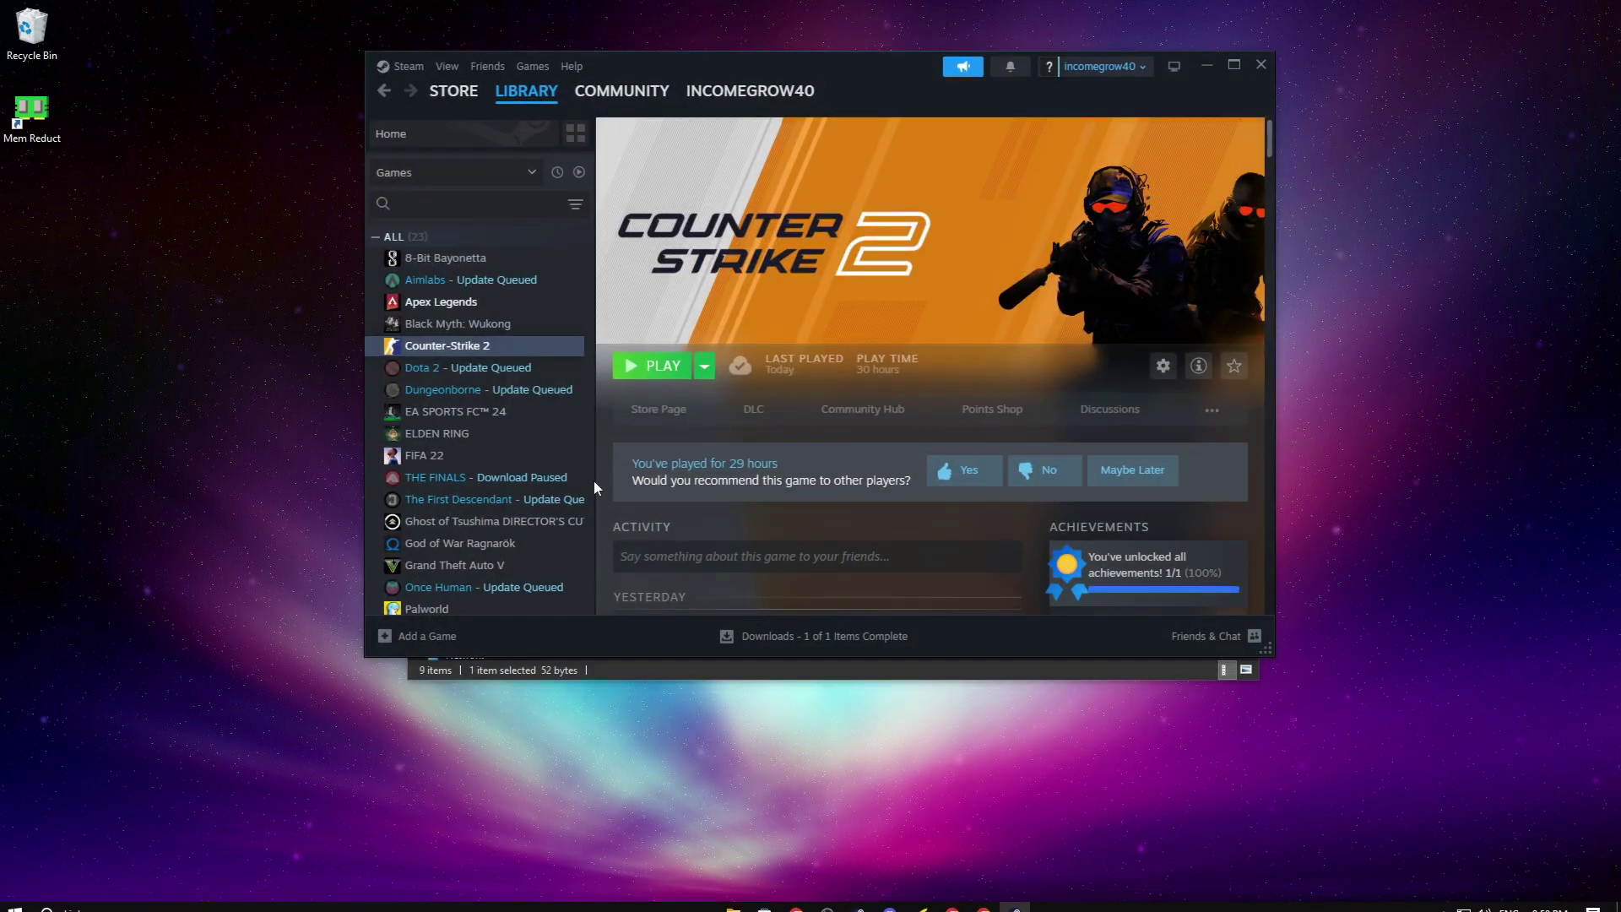
right_click(461, 350)
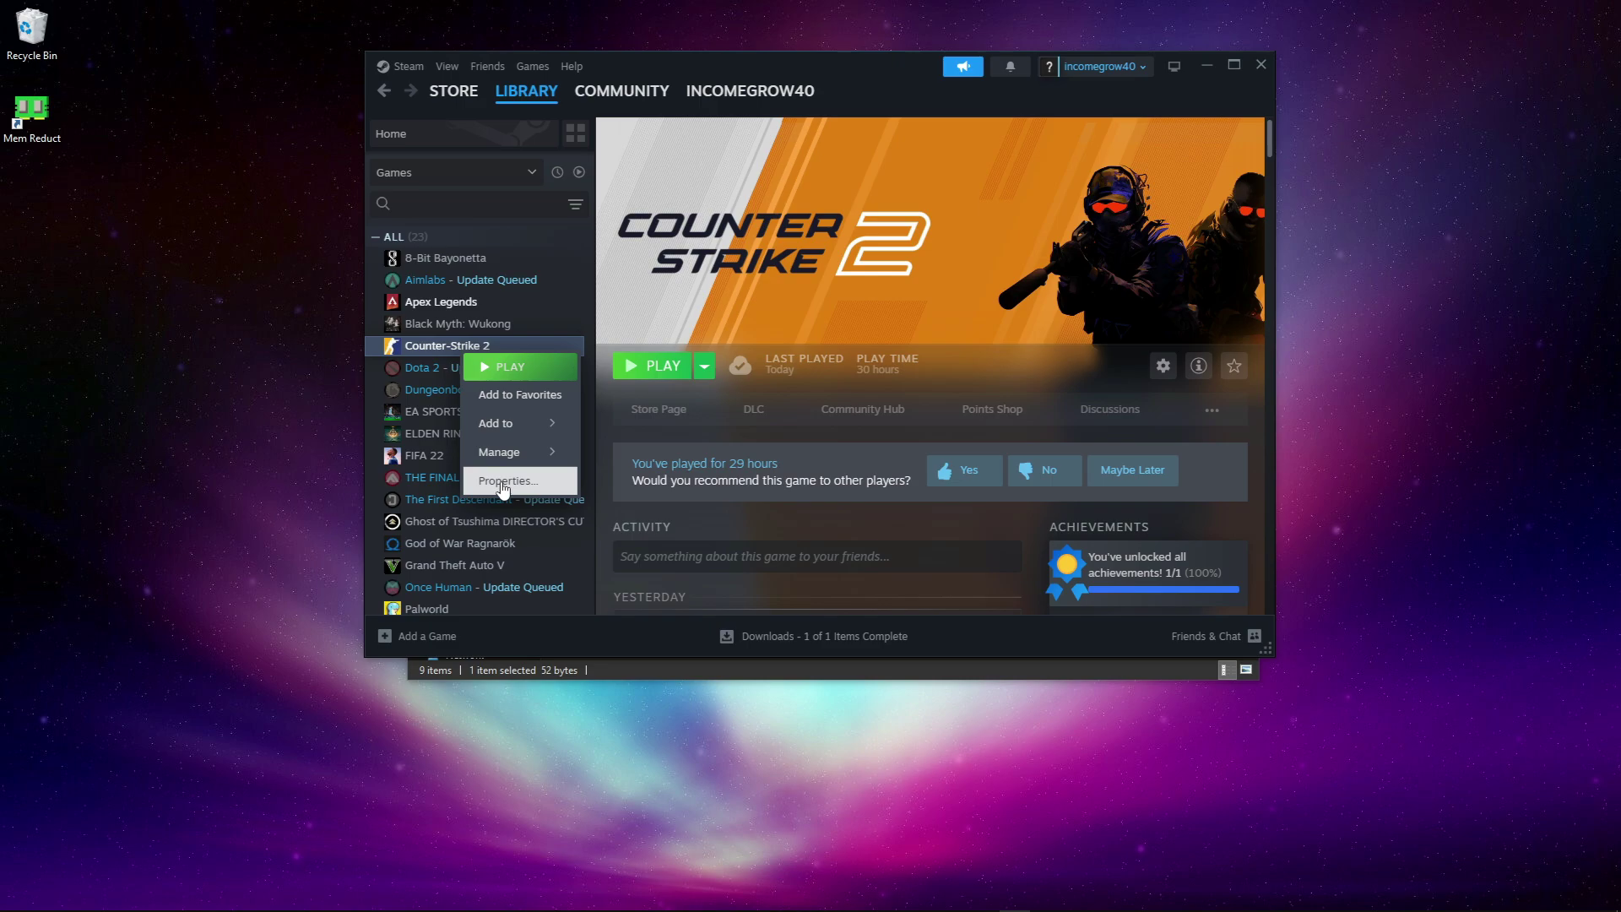
click(503, 481)
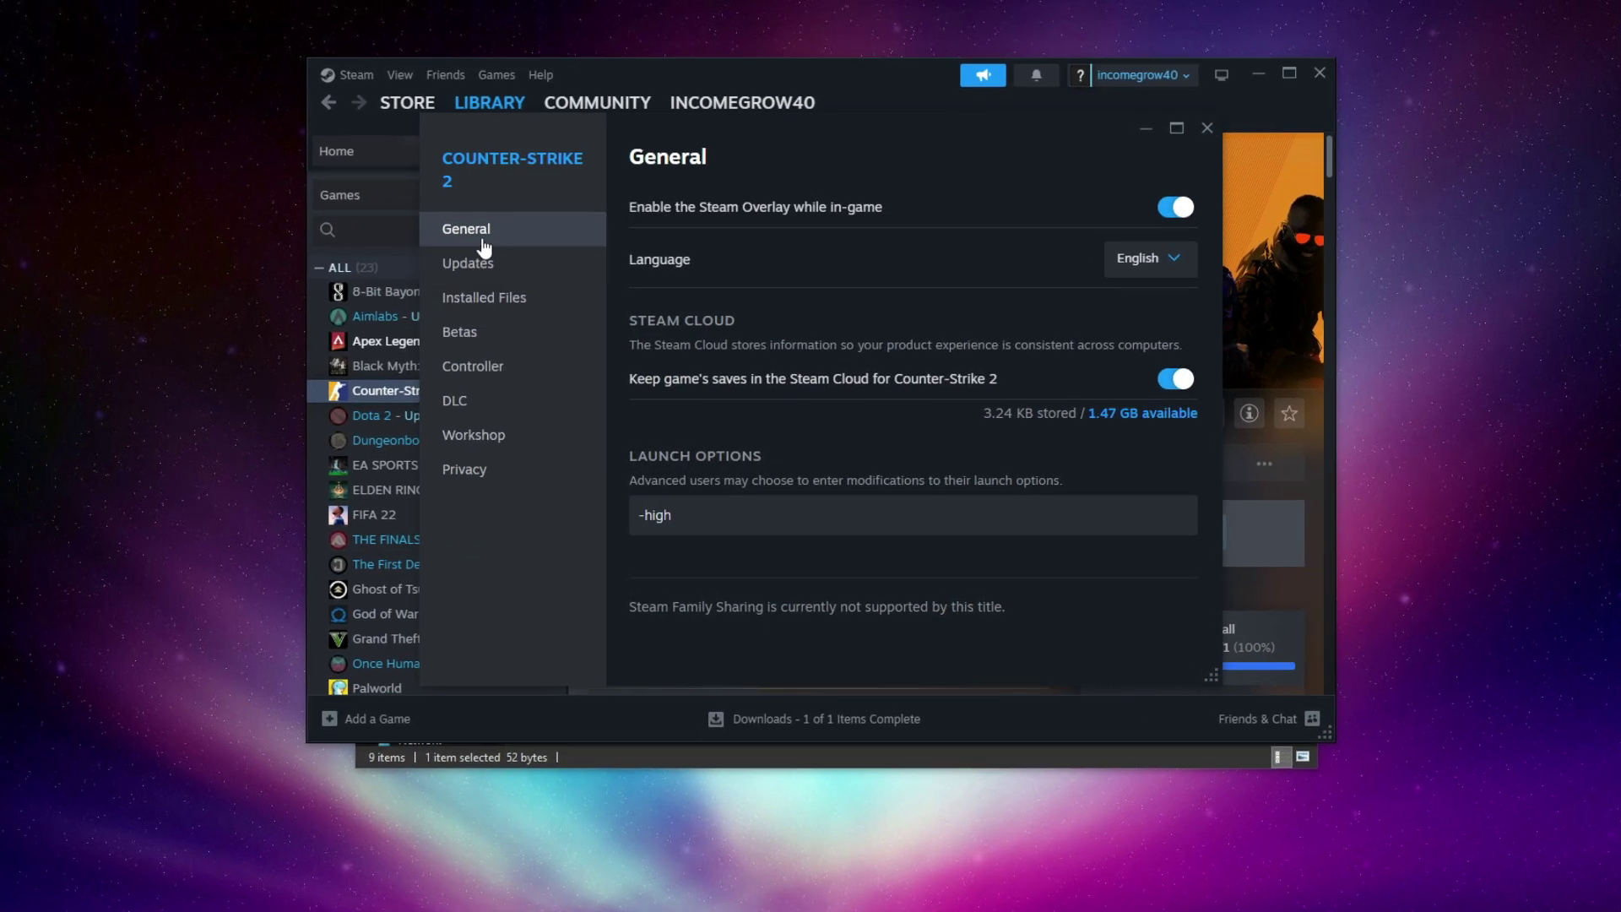
Replace Counter-Strike 2's launch options with "-novid -high -threads X -freq 144 -nojoy -nod3d9ex".
triple_click(648, 515)
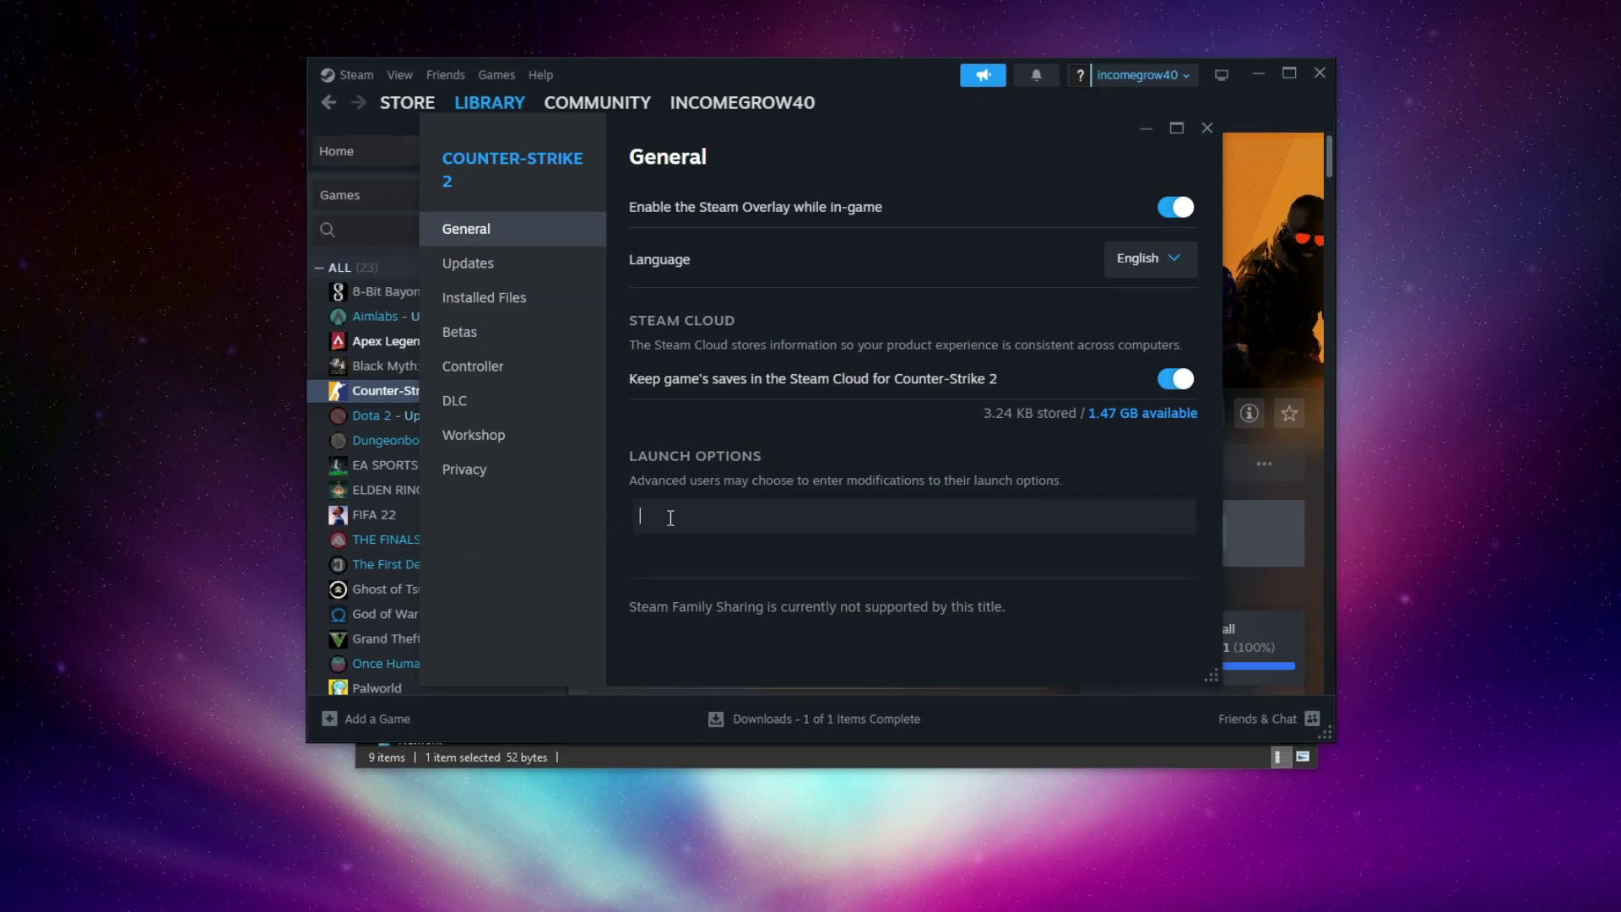
key(ctrl+v)
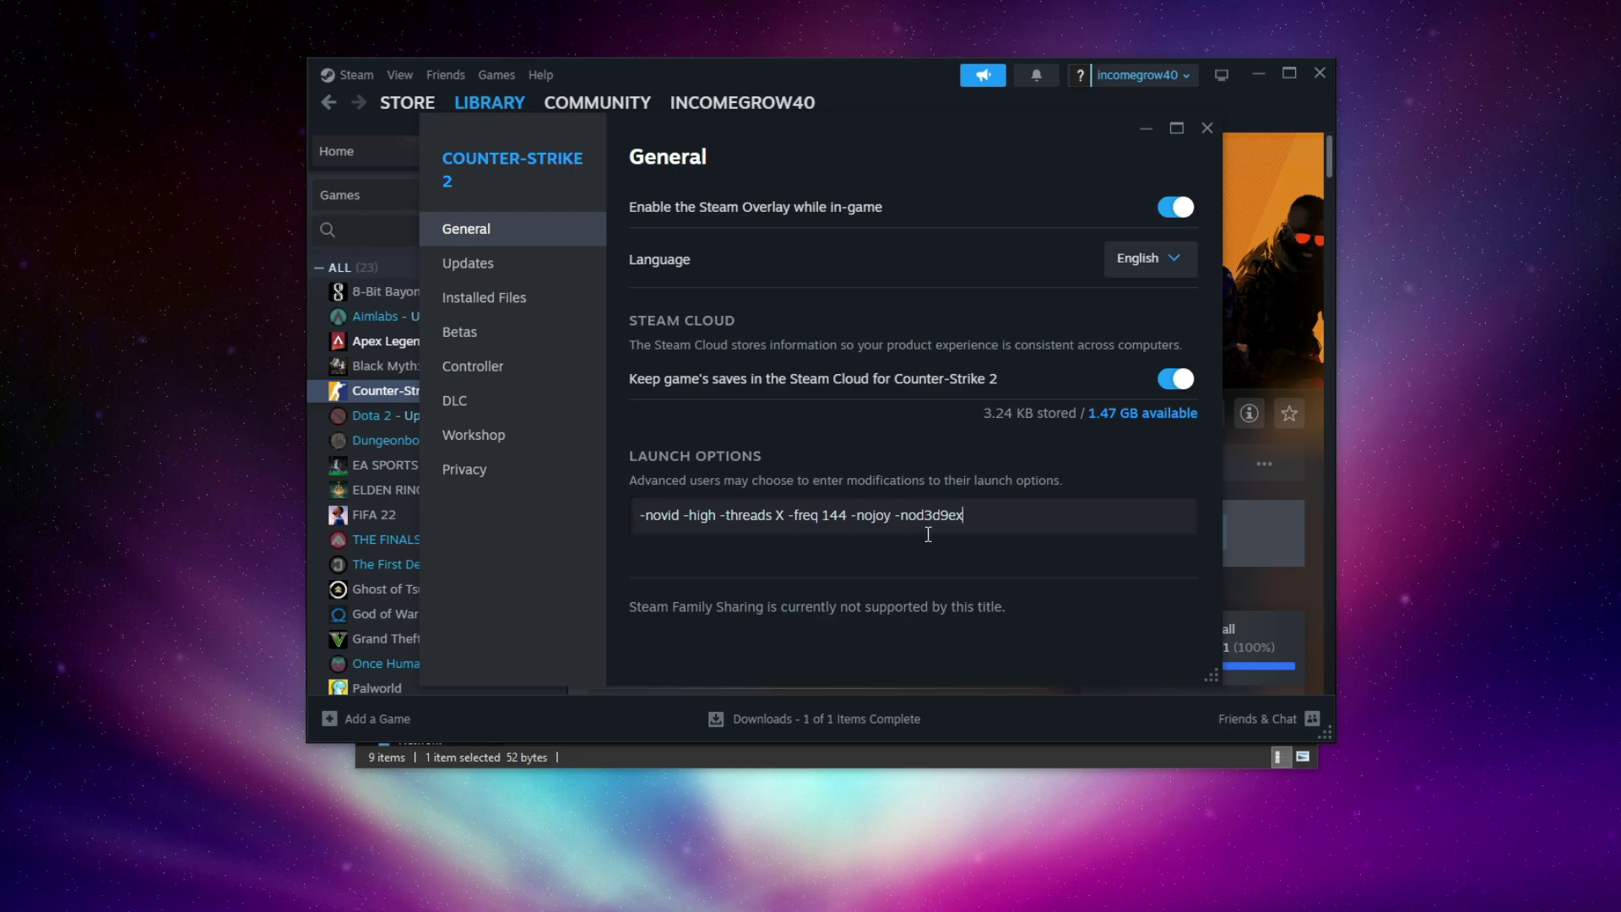
mouse_move(1001, 521)
mouse_down()
mouse_move(662, 517)
mouse_move(1008, 517)
mouse_up()
Browse Counter-Strike 2's installed files and go to the game\bin\win64 folder.
click(502, 312)
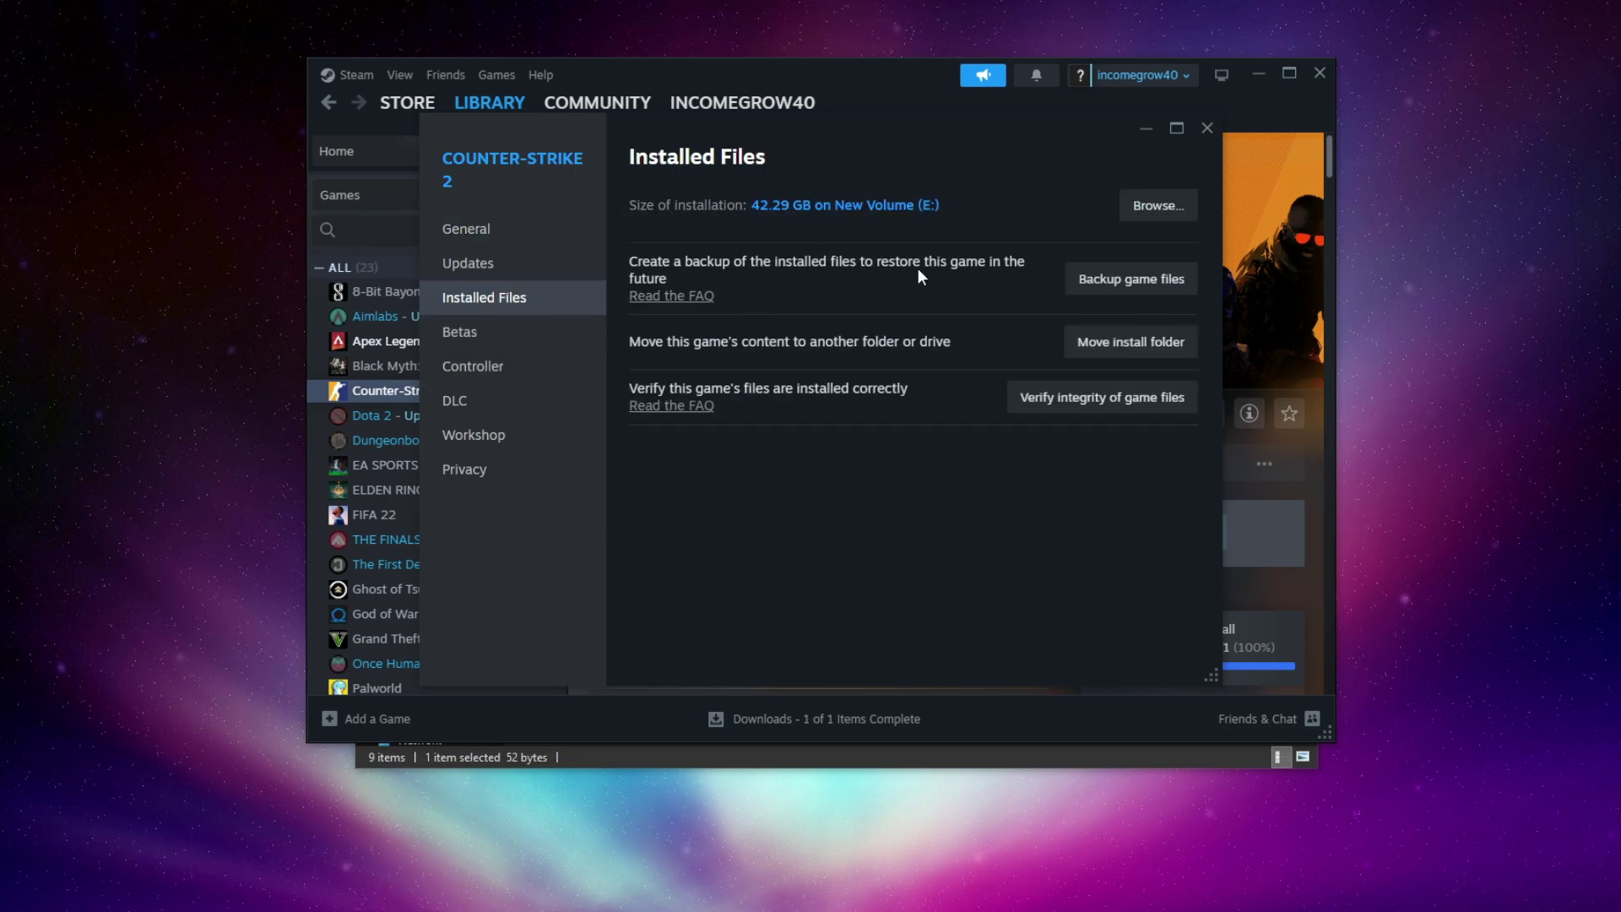
click(1136, 218)
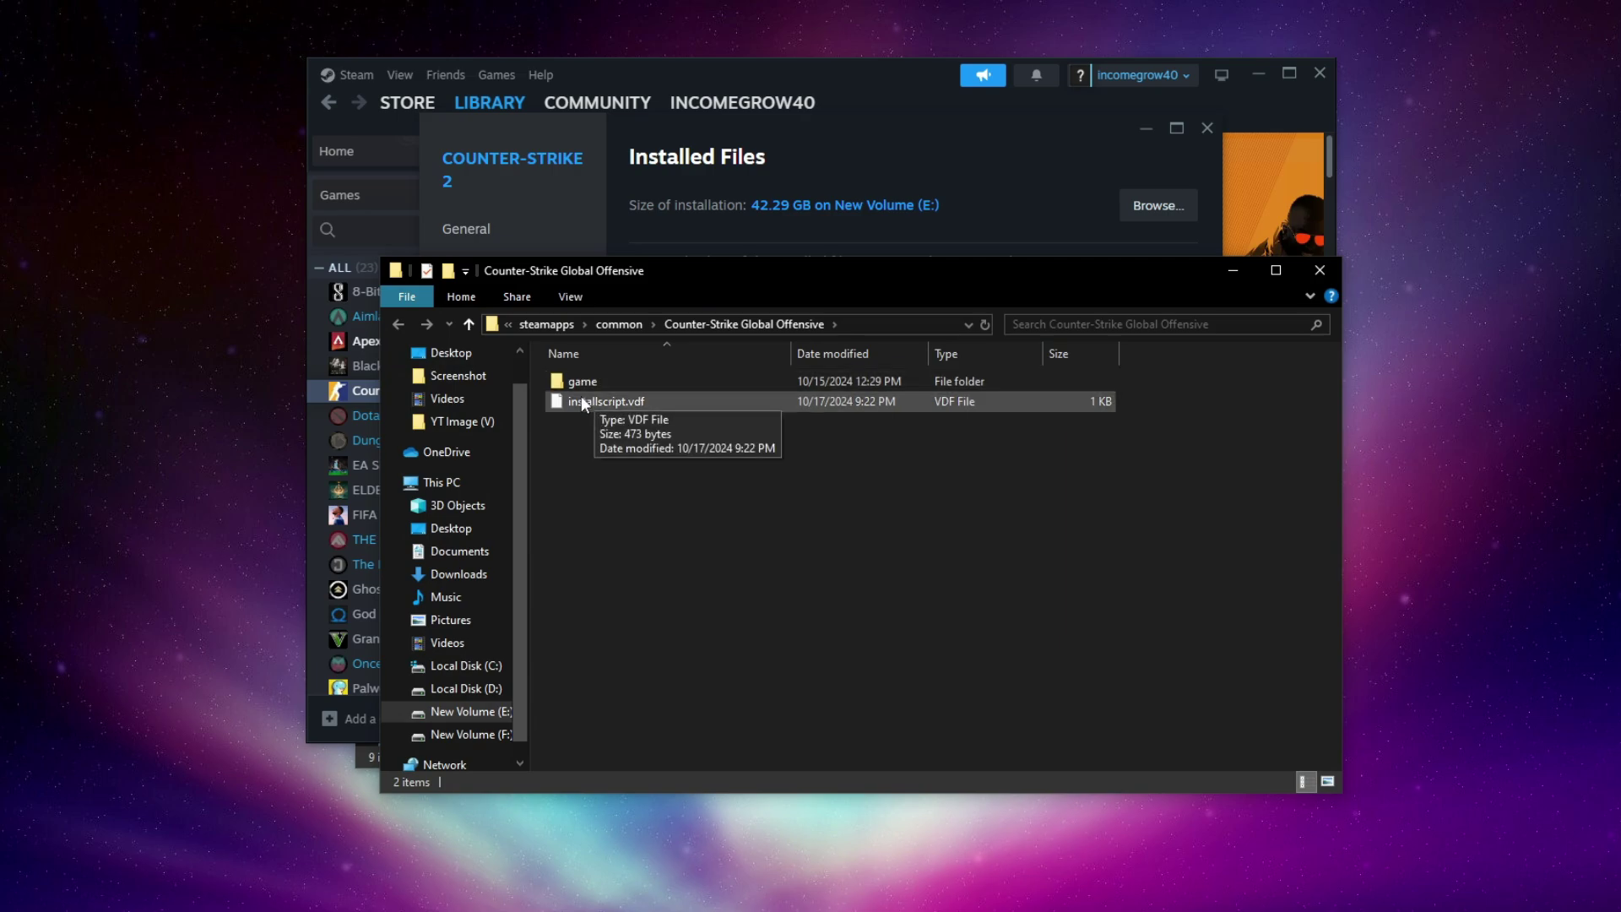
double_click(576, 385)
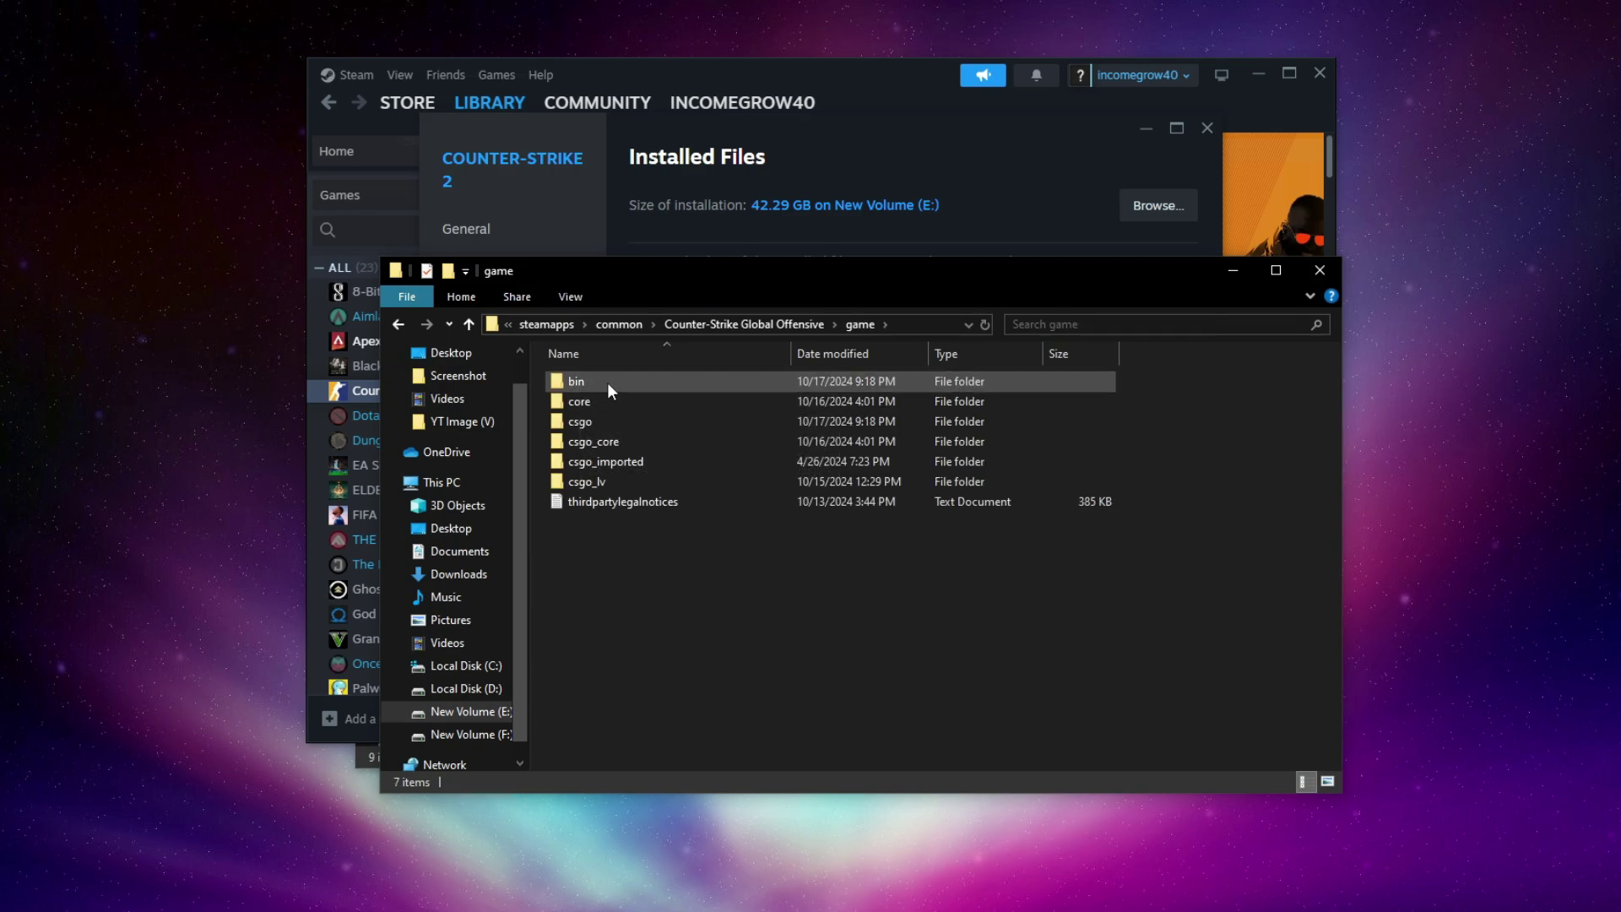
double_click(609, 382)
double_click(599, 382)
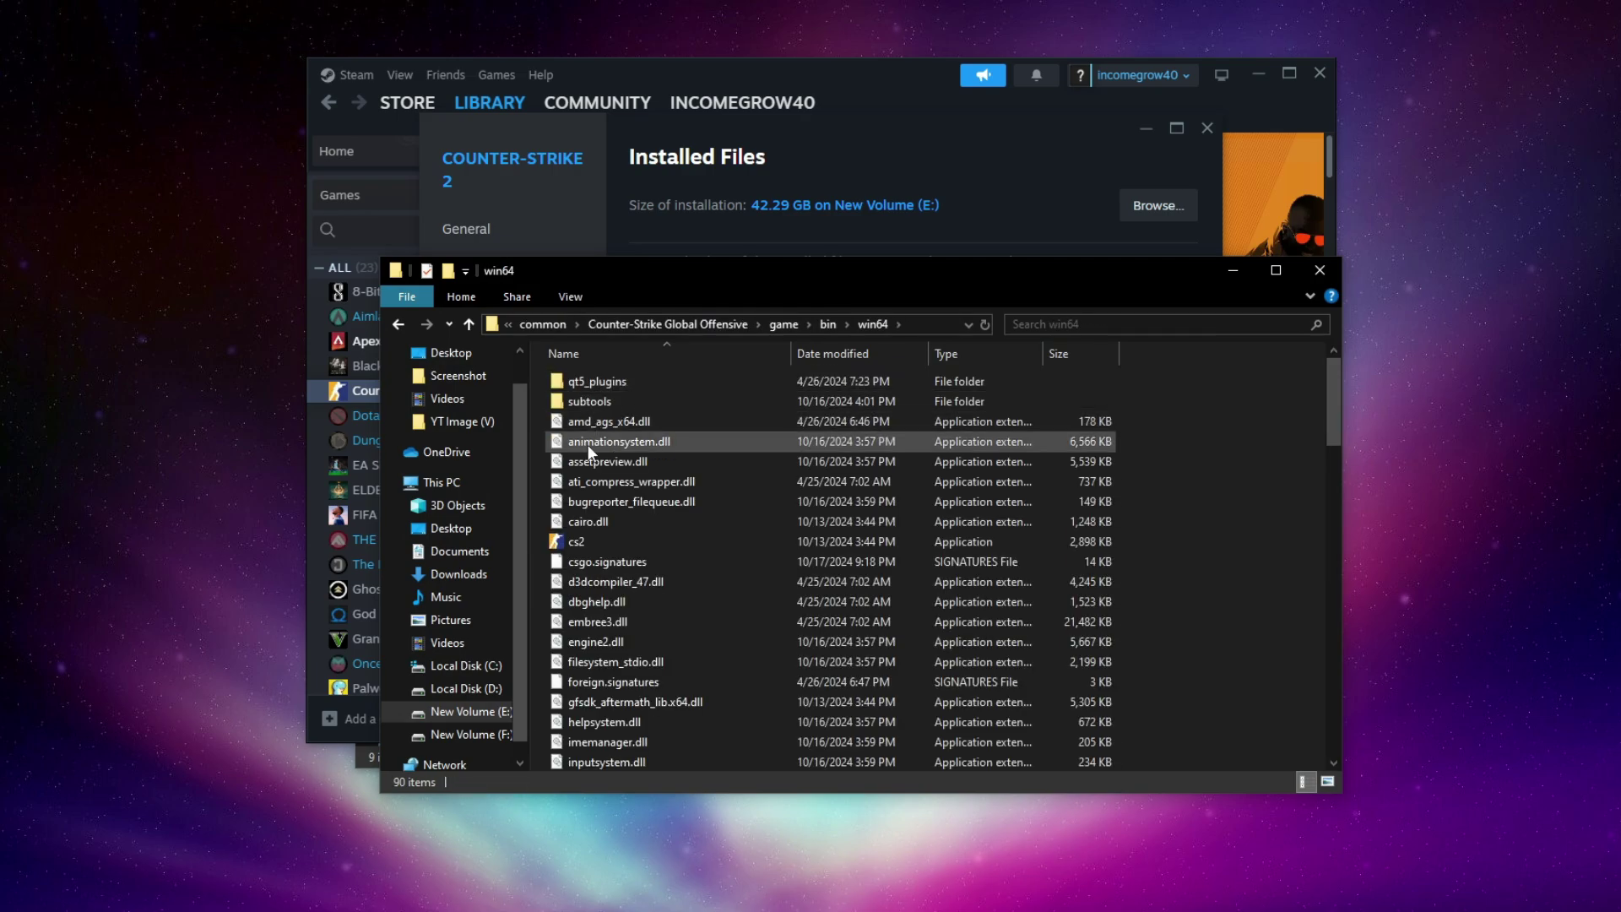
Disable full-screen optimisations in the compatibility properties of the cs2 application and apply the change.
click(611, 544)
right_click(591, 541)
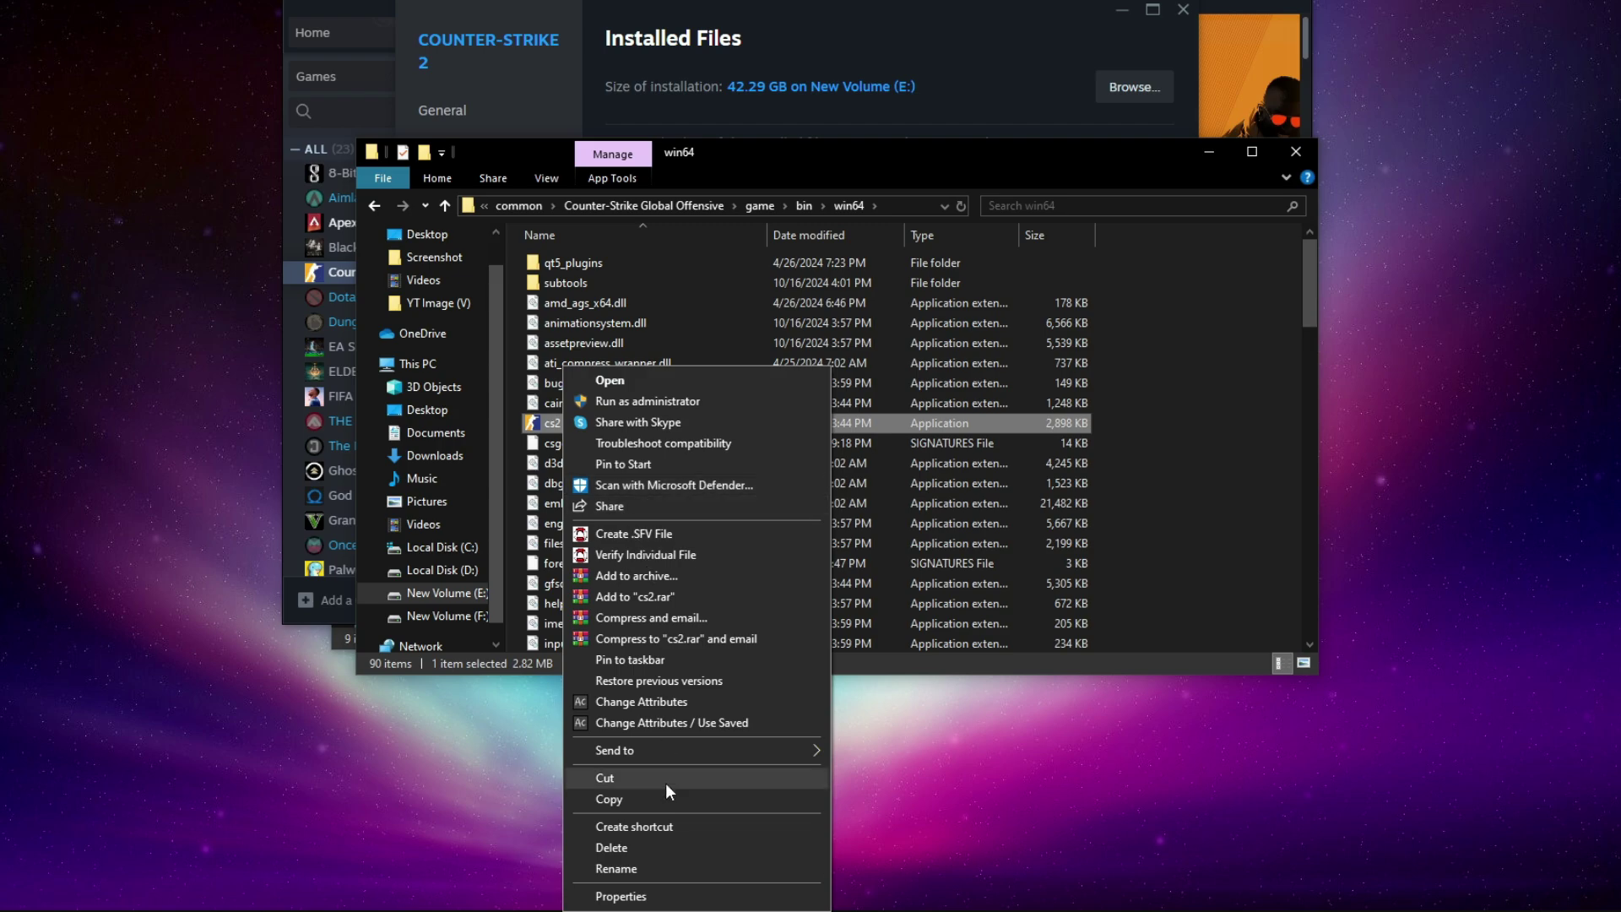
click(621, 895)
drag(714, 374, 714, 209)
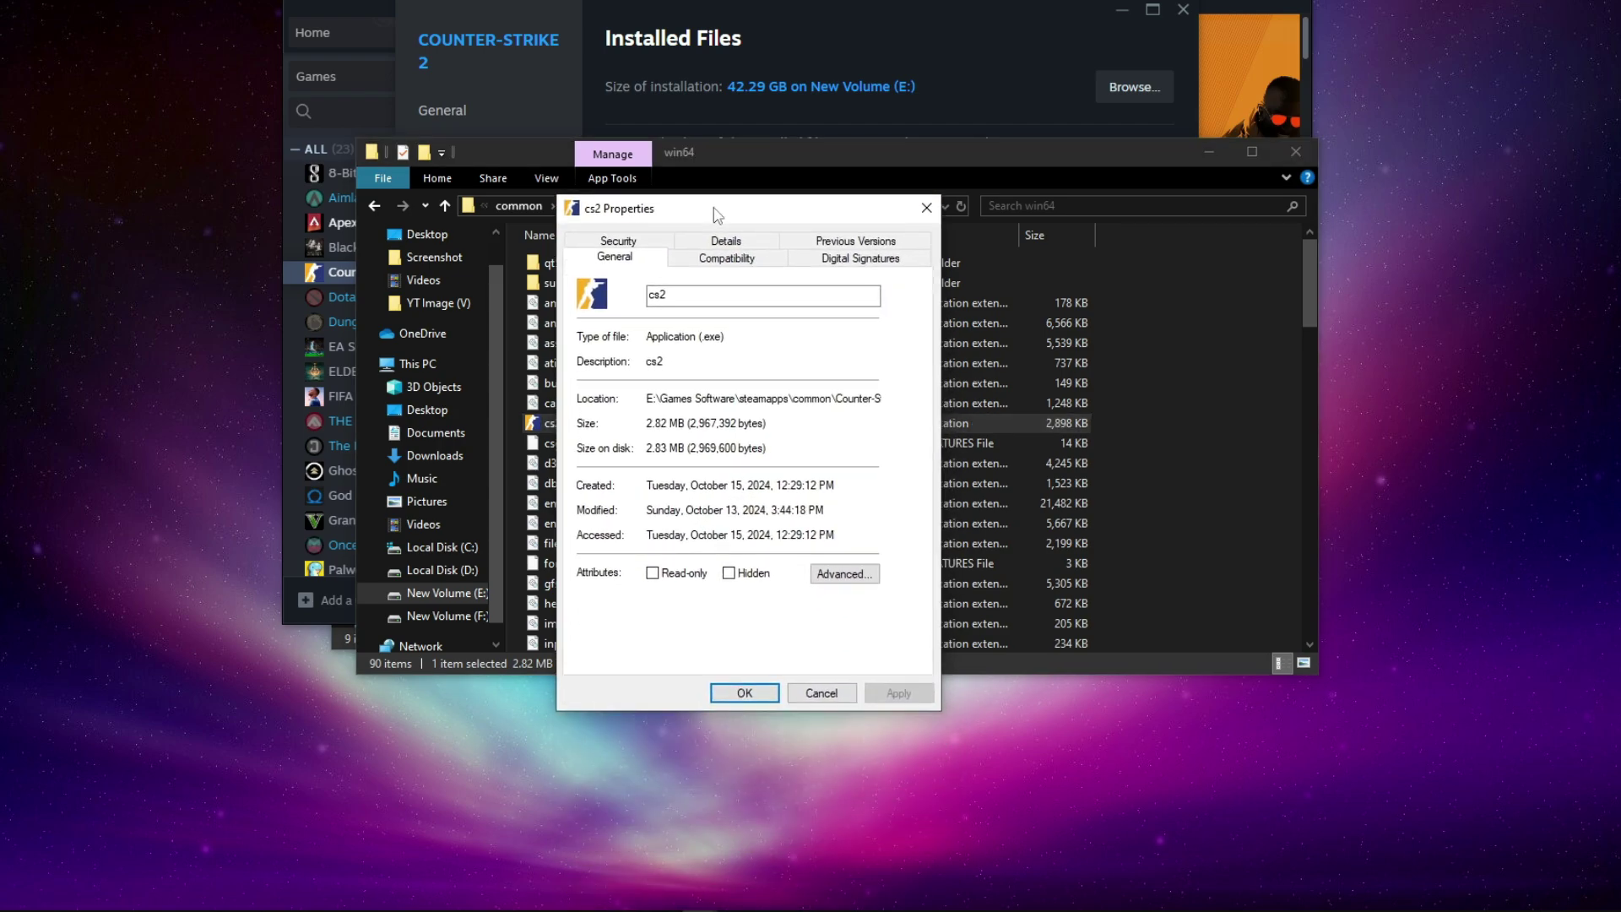
click(724, 257)
click(604, 545)
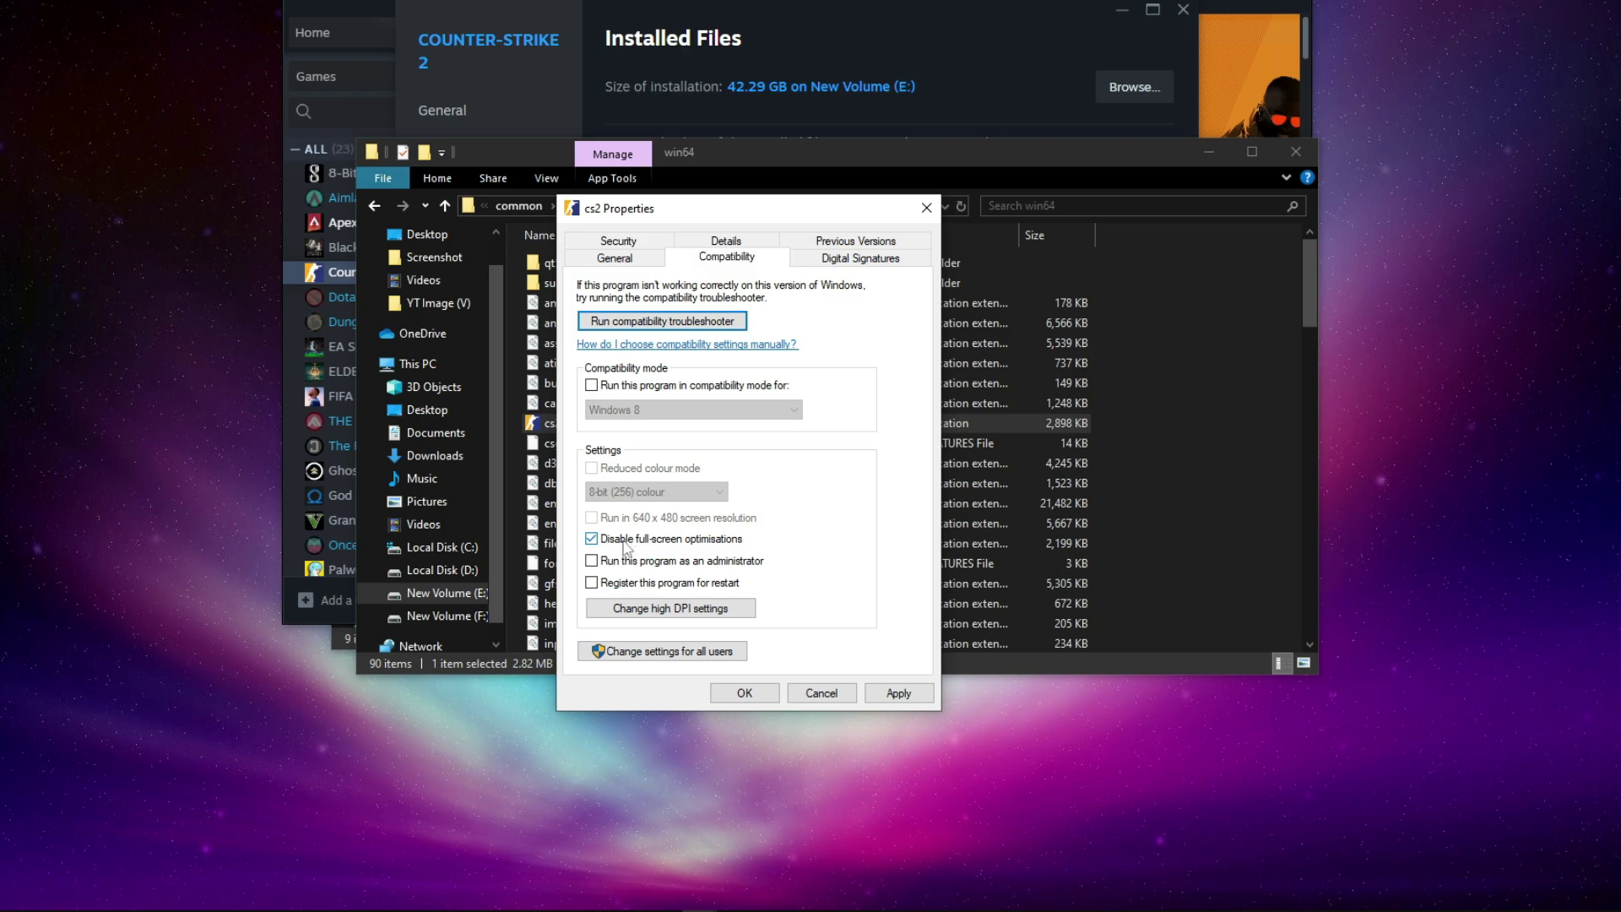
click(898, 692)
click(752, 701)
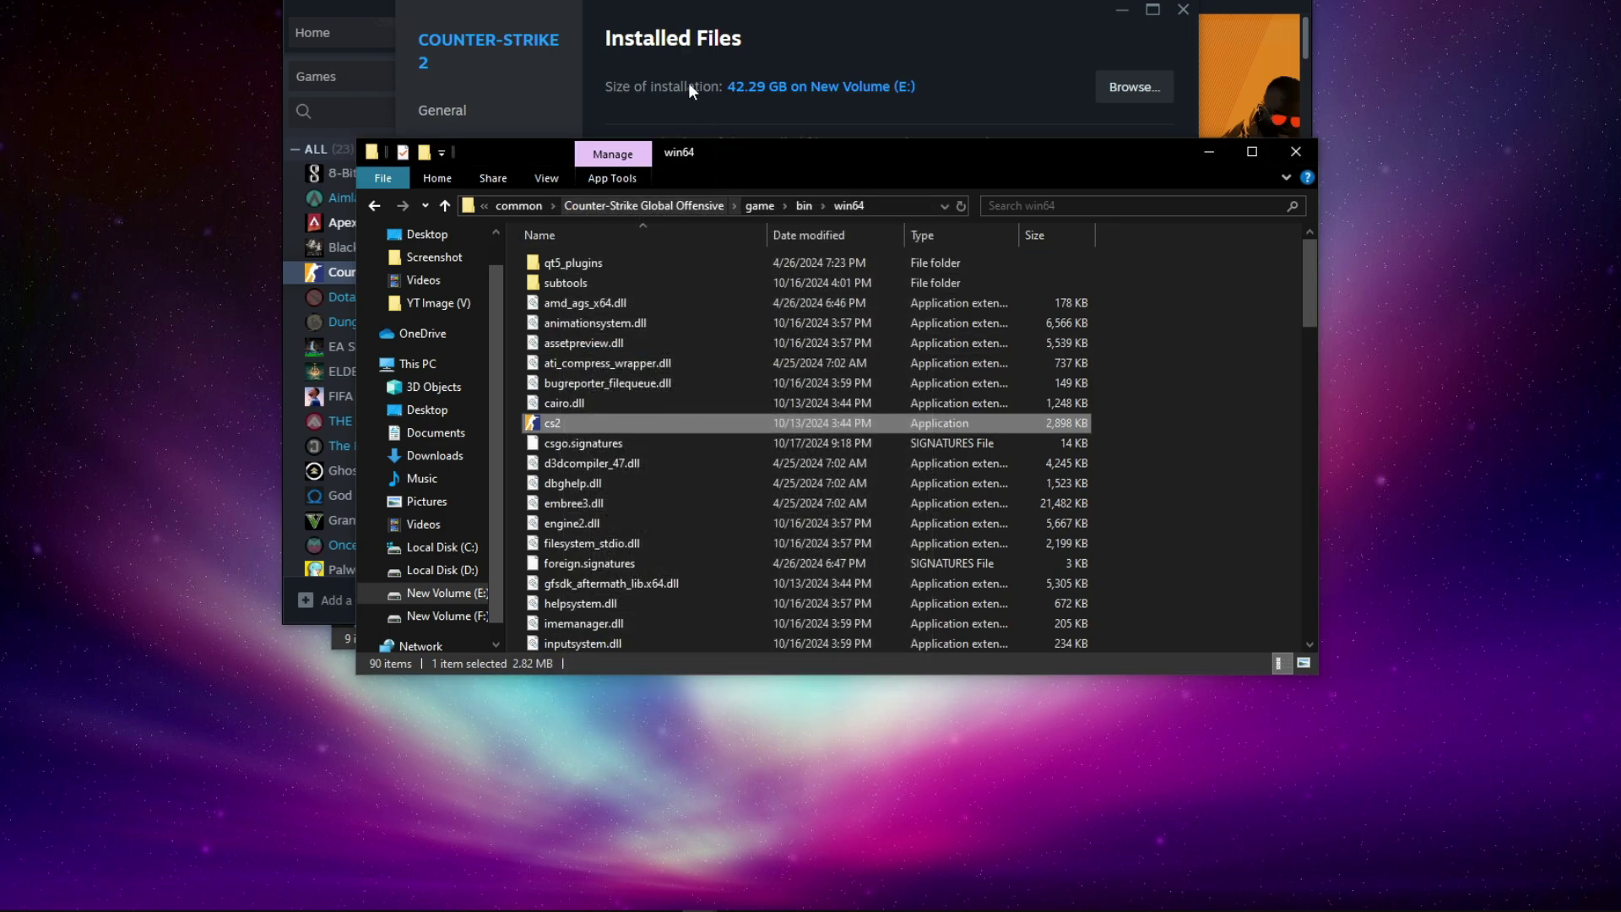
Copy the full path of the win64 folder.
click(907, 206)
right_click(907, 207)
click(953, 267)
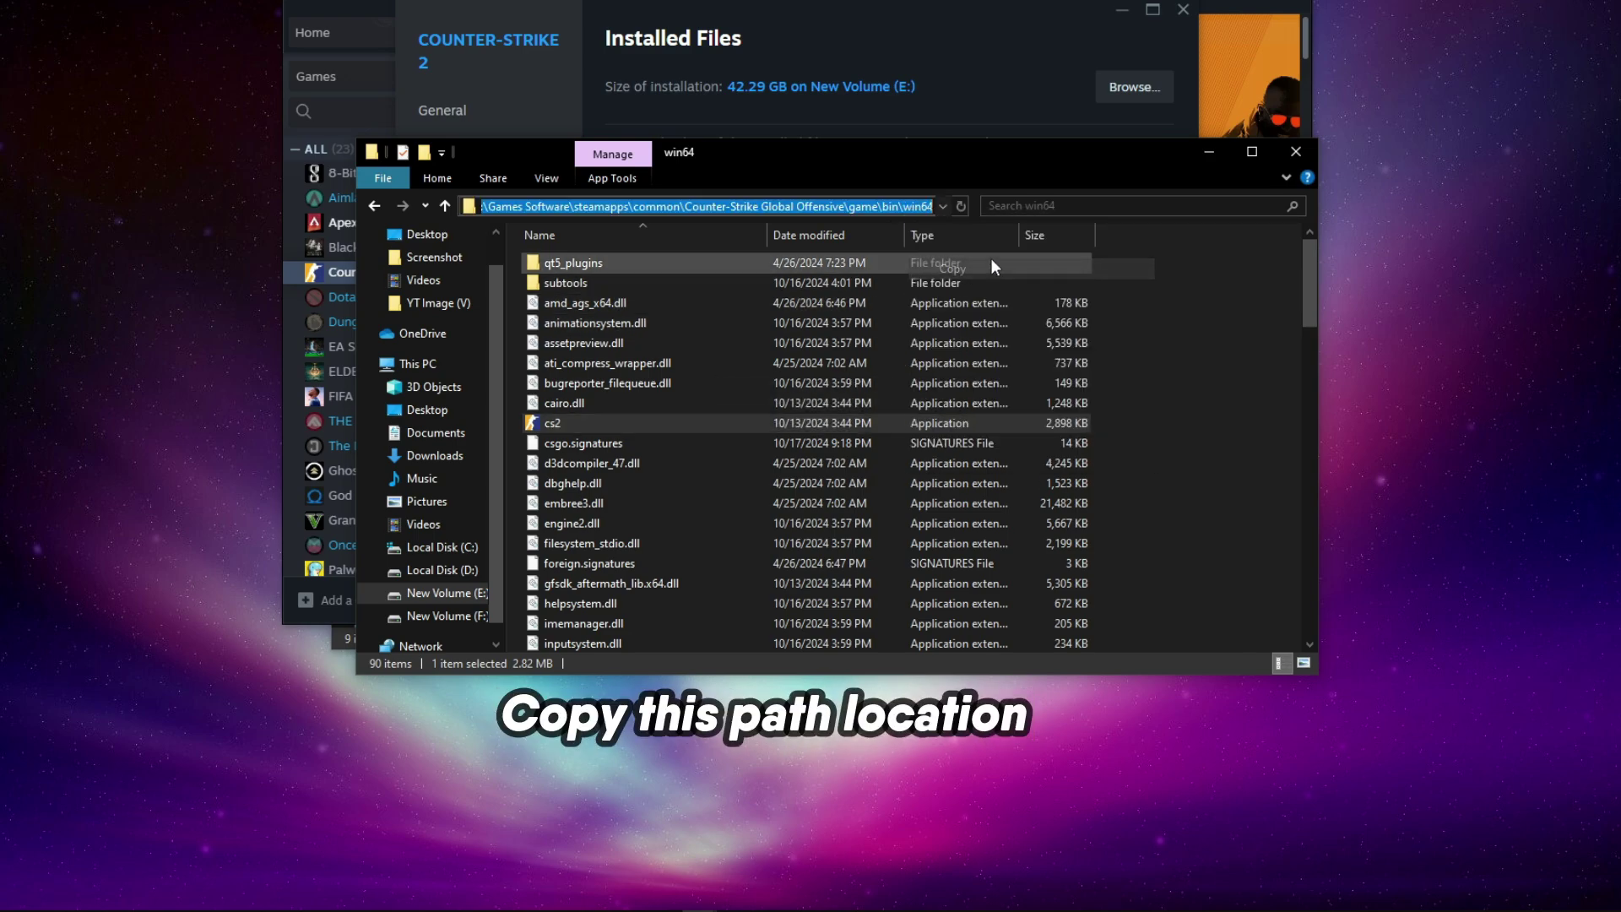
Close the win64 folder window, Counter-Strike 2's properties and the Steam window.
click(1294, 152)
click(1123, 13)
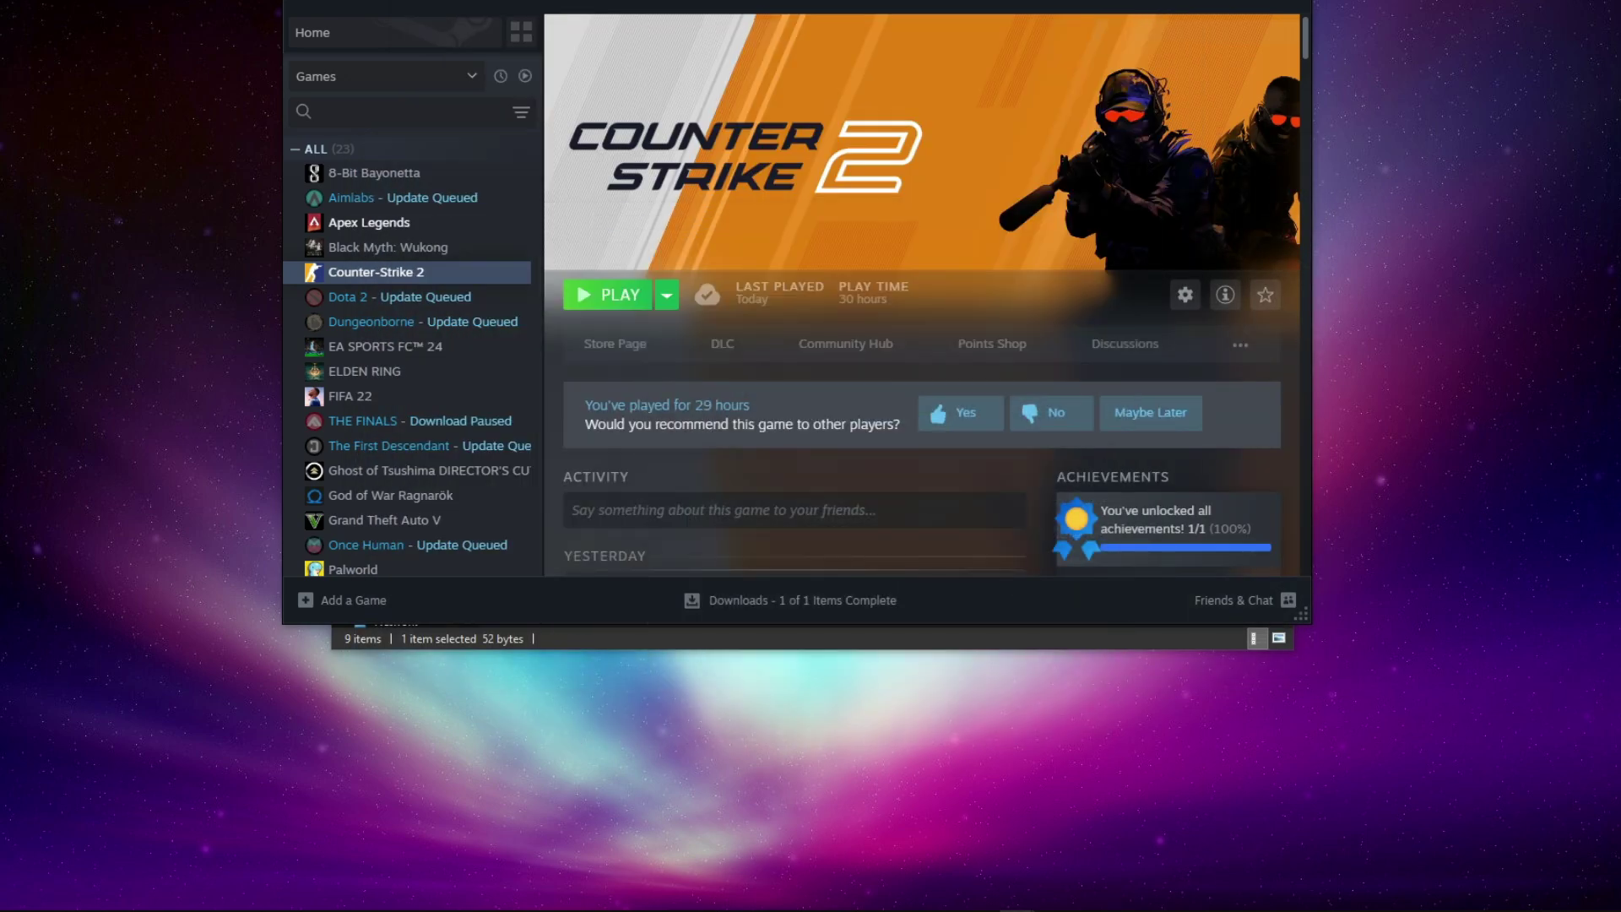
key(alt+F4)
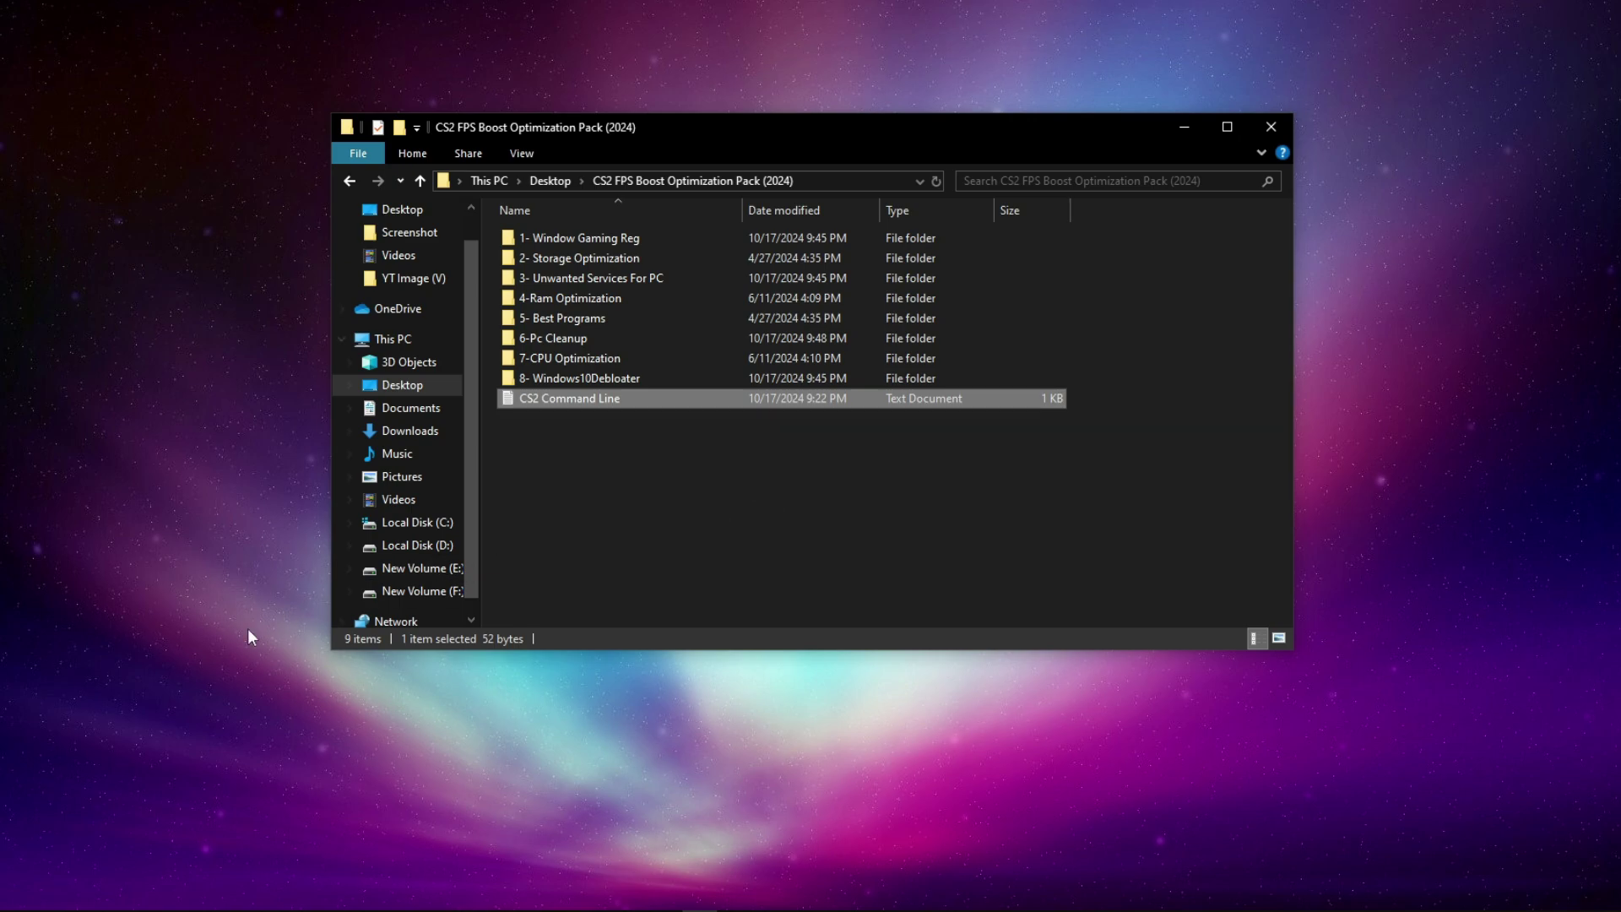
Switch to the Graphics settings page of Windows Settings.
key(super)
text(gr)
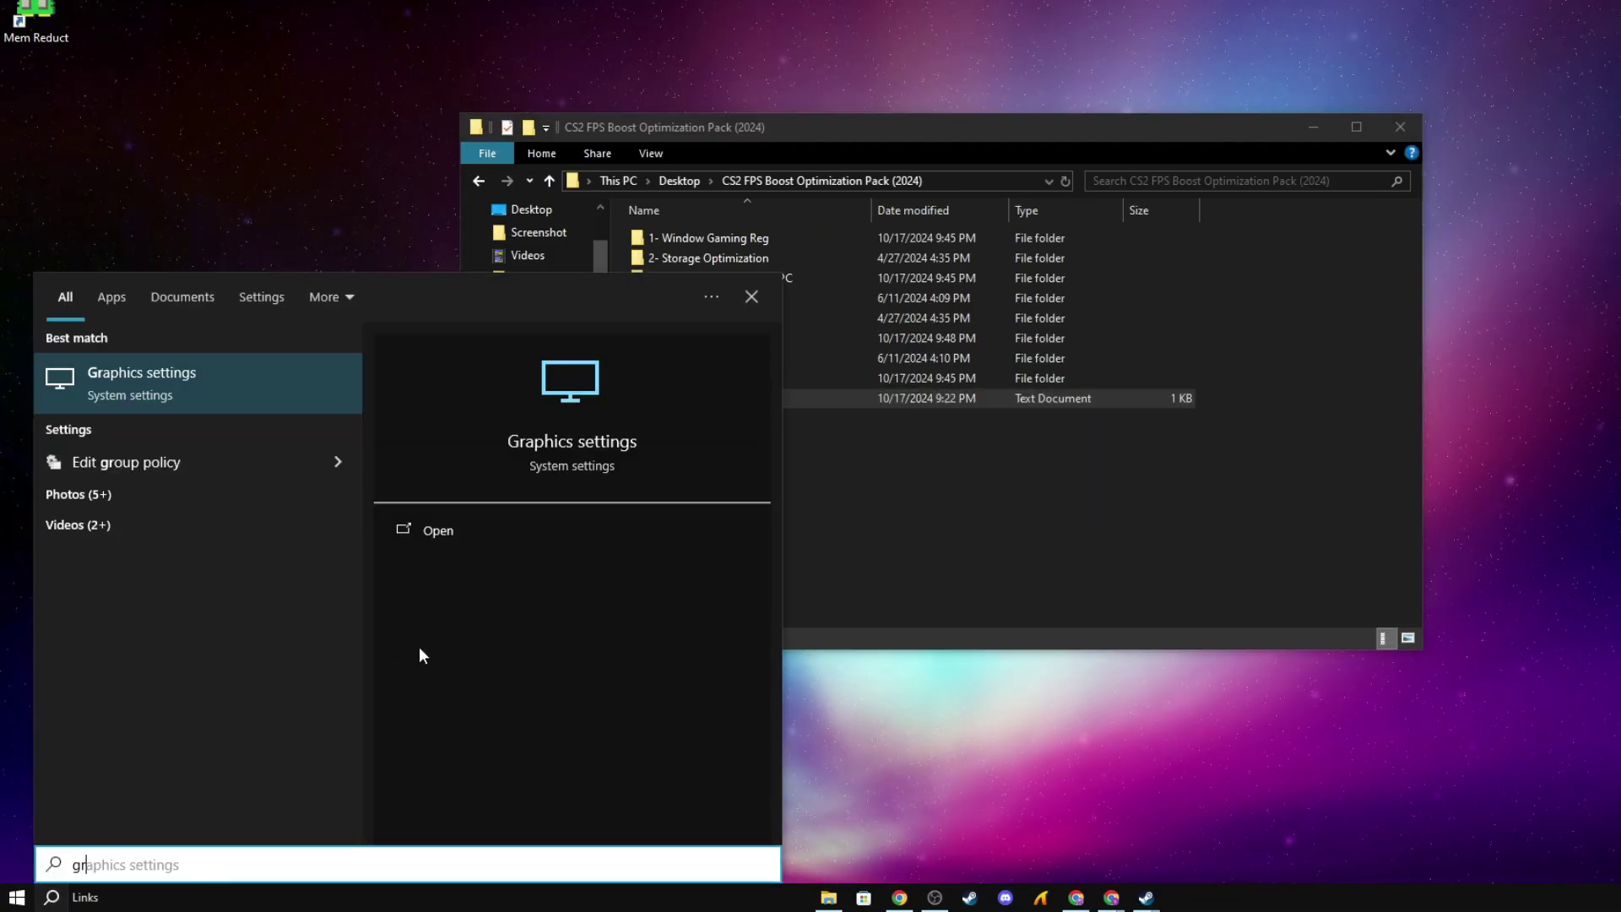
click(571, 442)
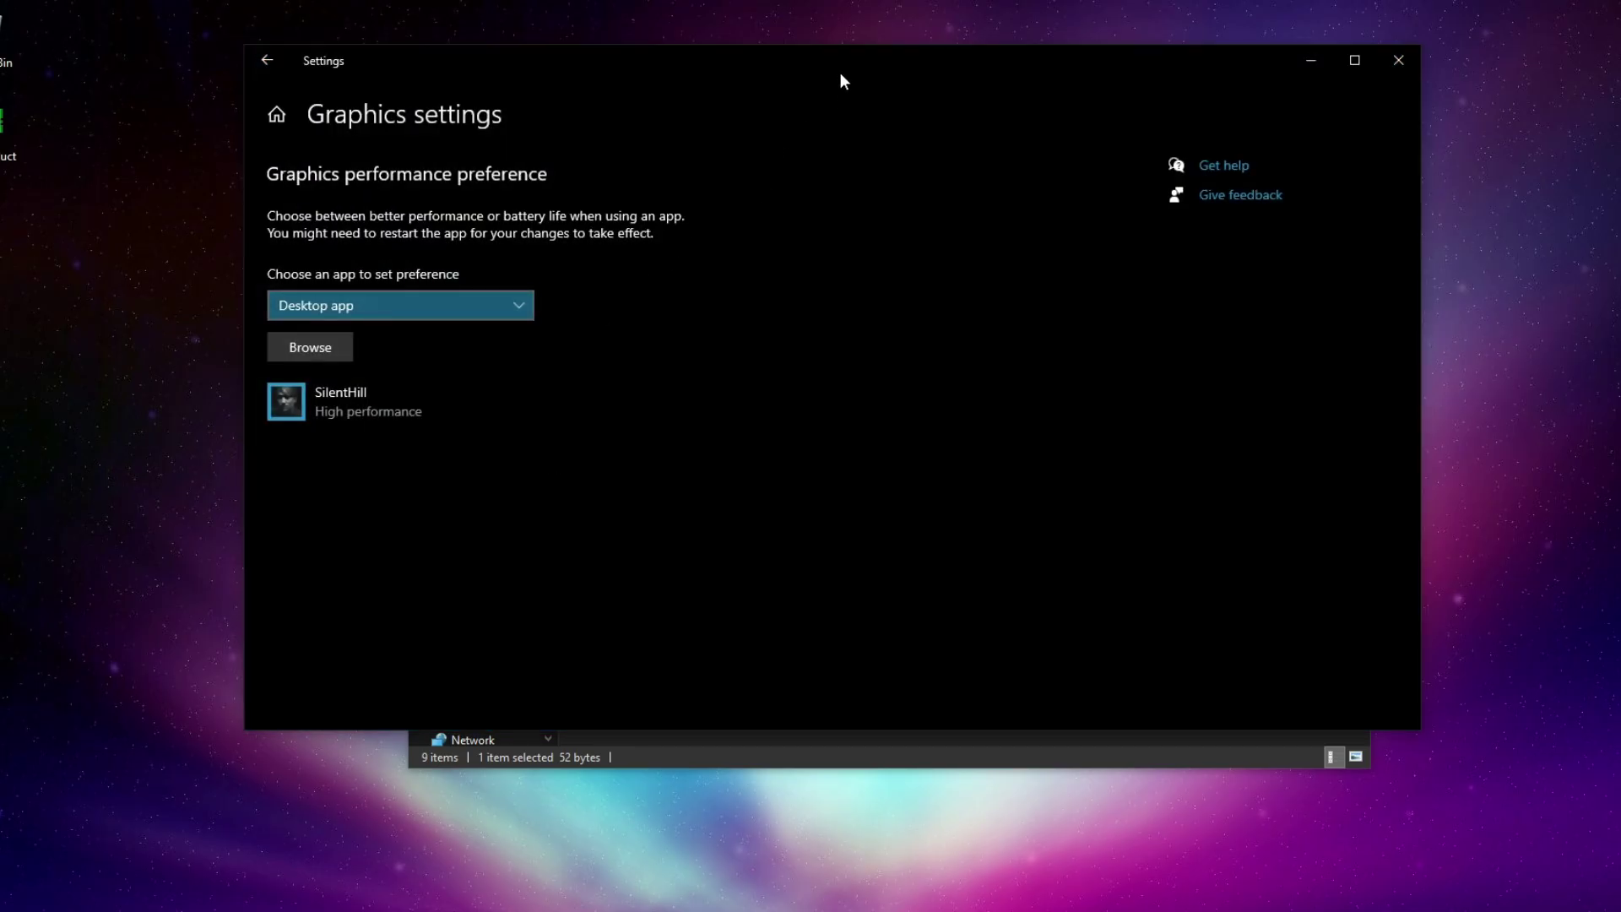
Add the cs2 application from the copied game\bin\win64 path to the graphics performance preference list.
click(434, 424)
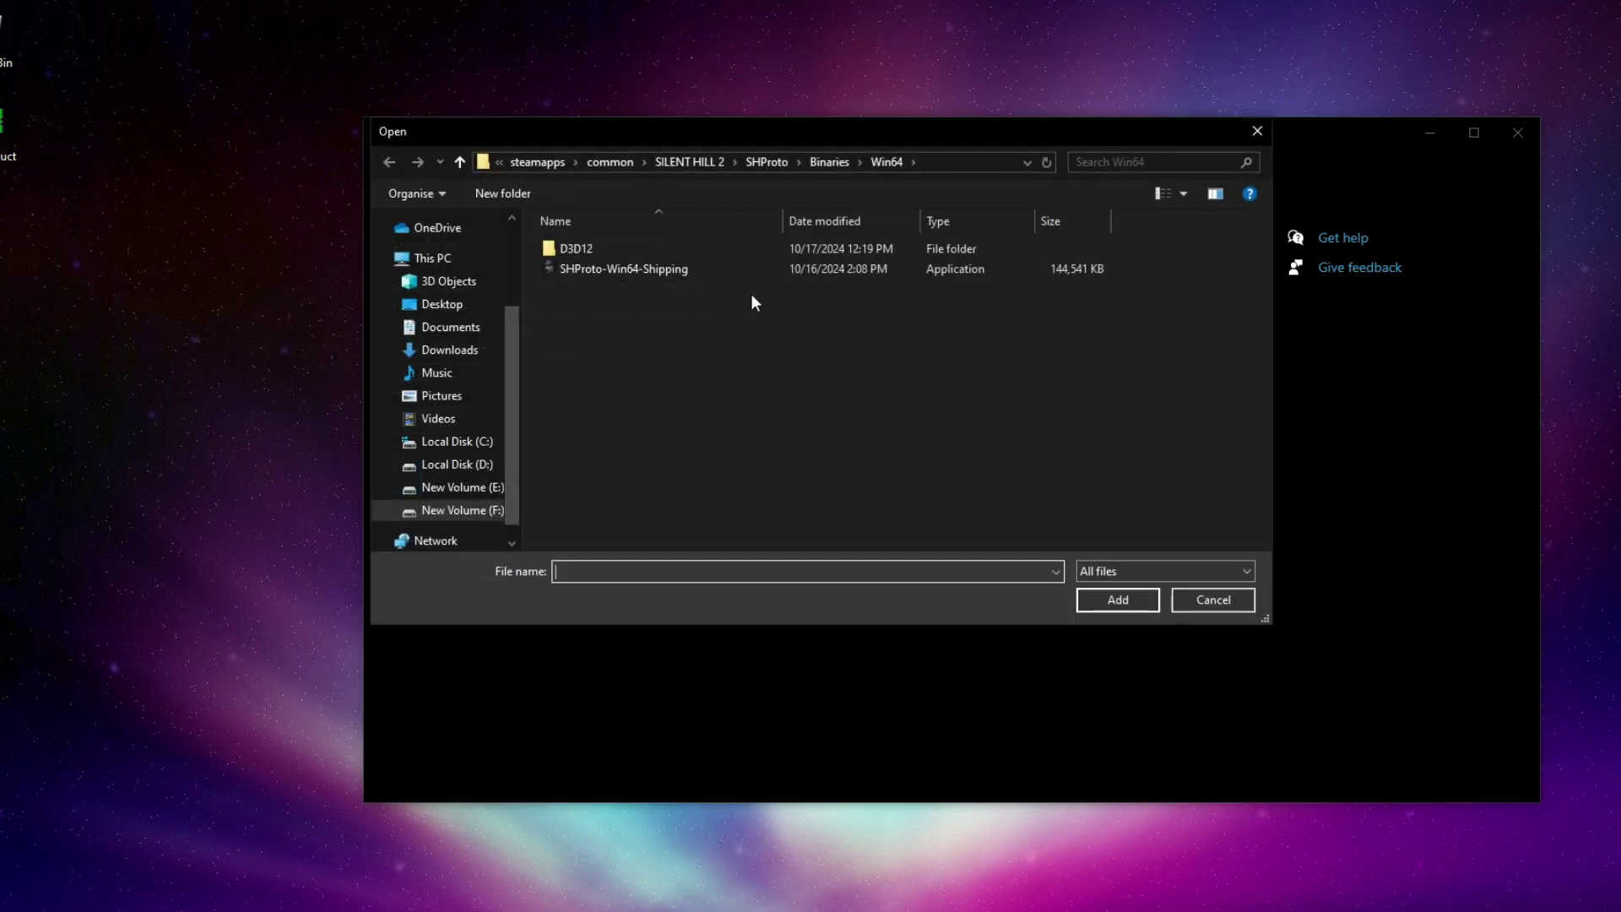
click(969, 162)
right_click(969, 164)
click(1041, 239)
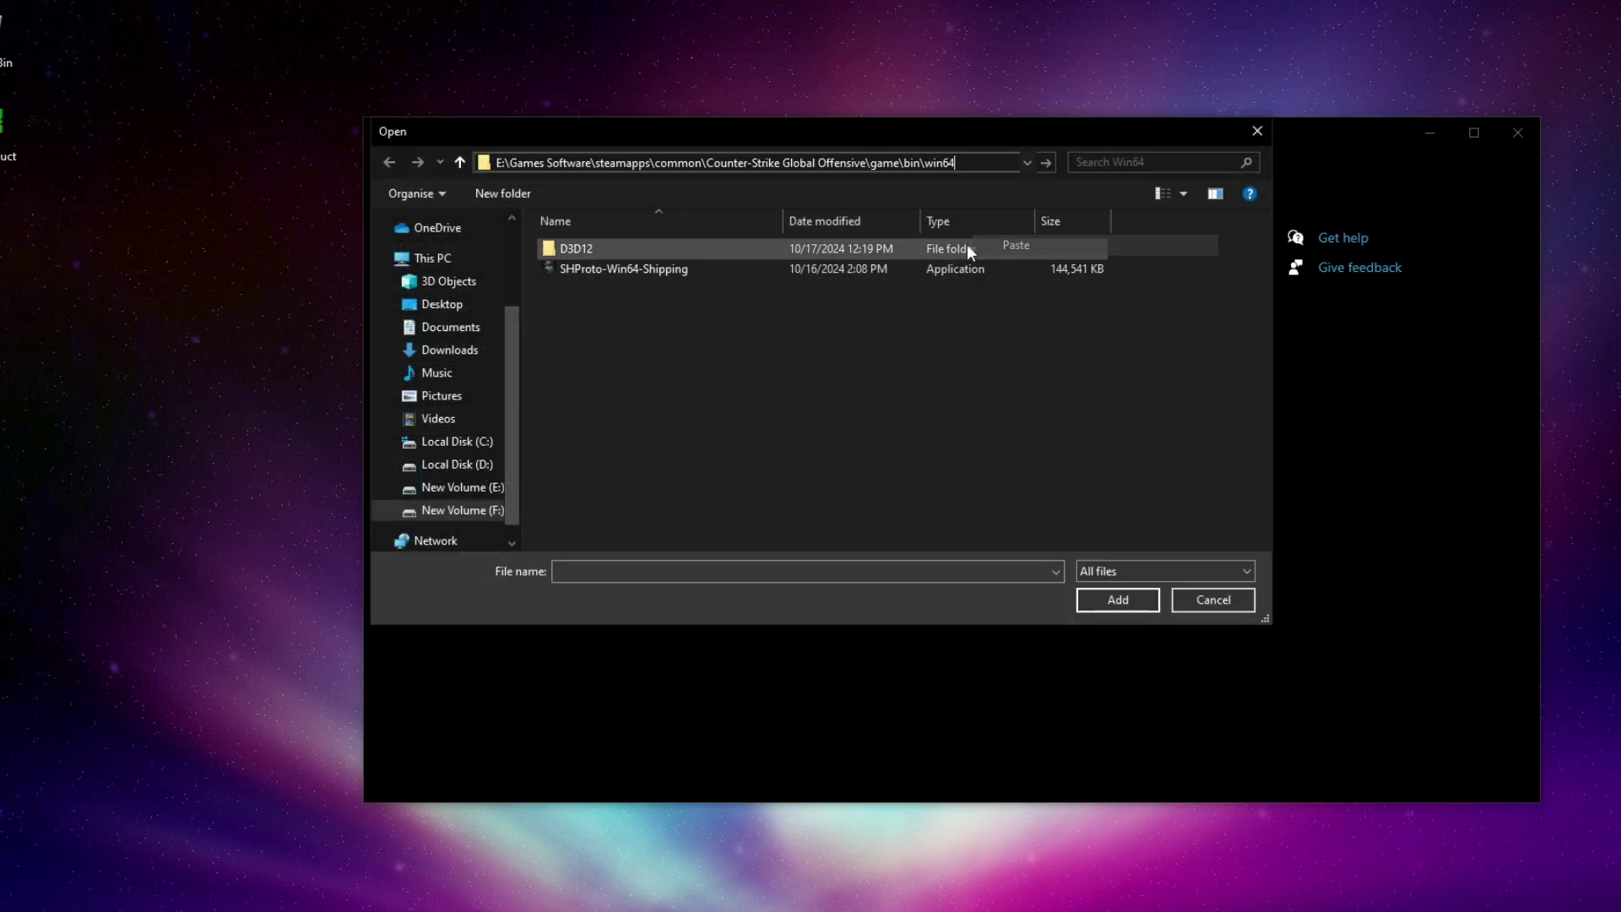
key(Return)
click(565, 291)
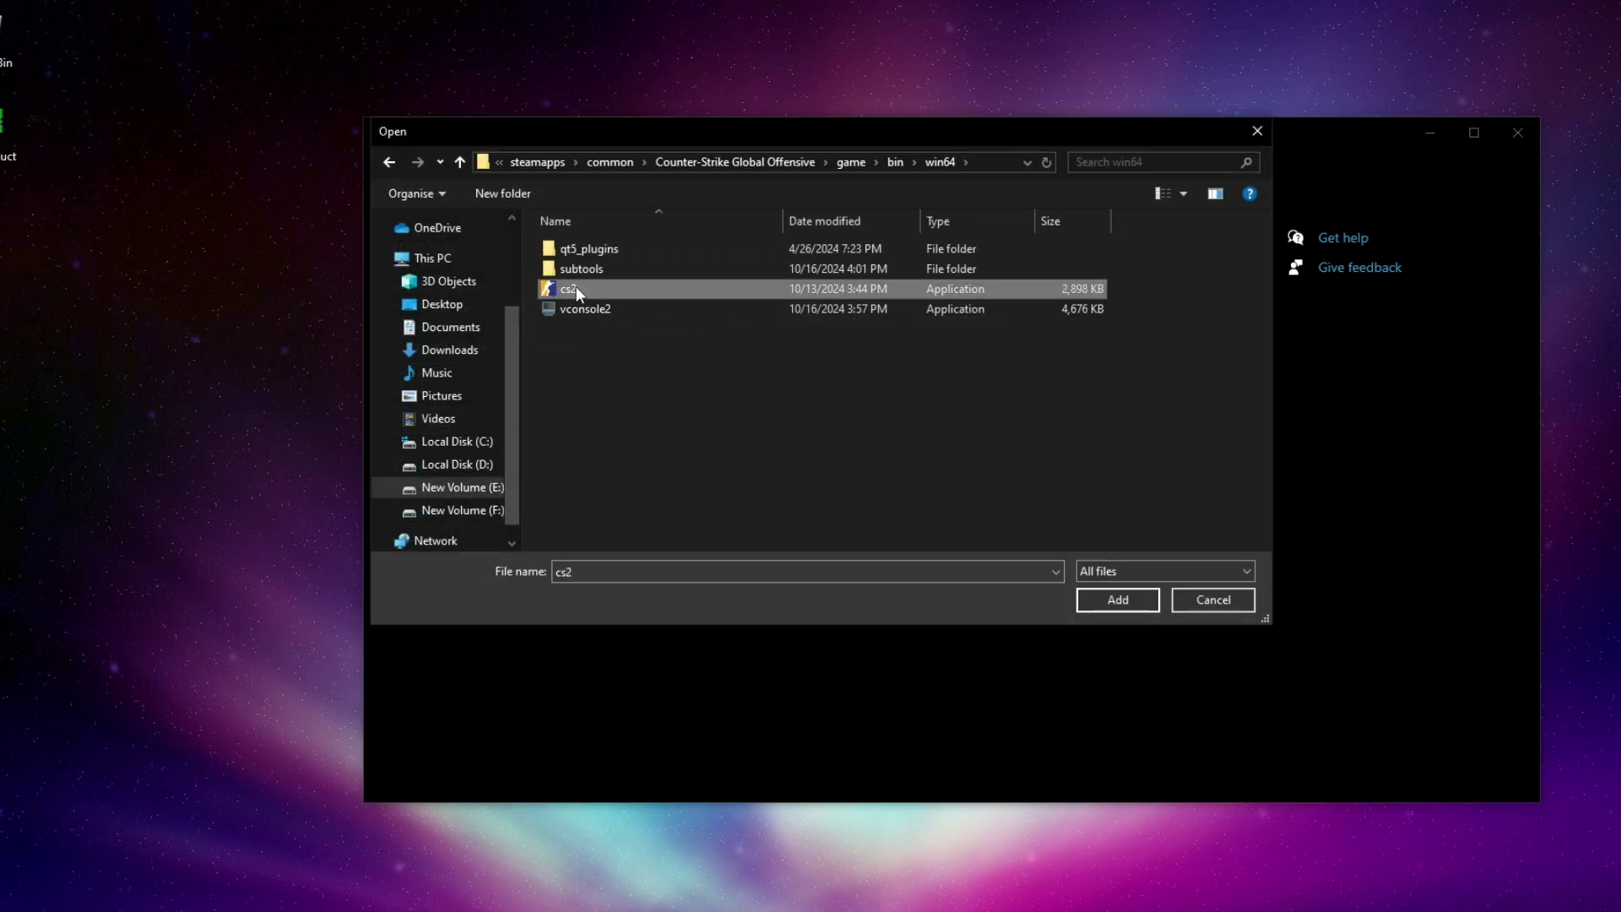
click(1126, 605)
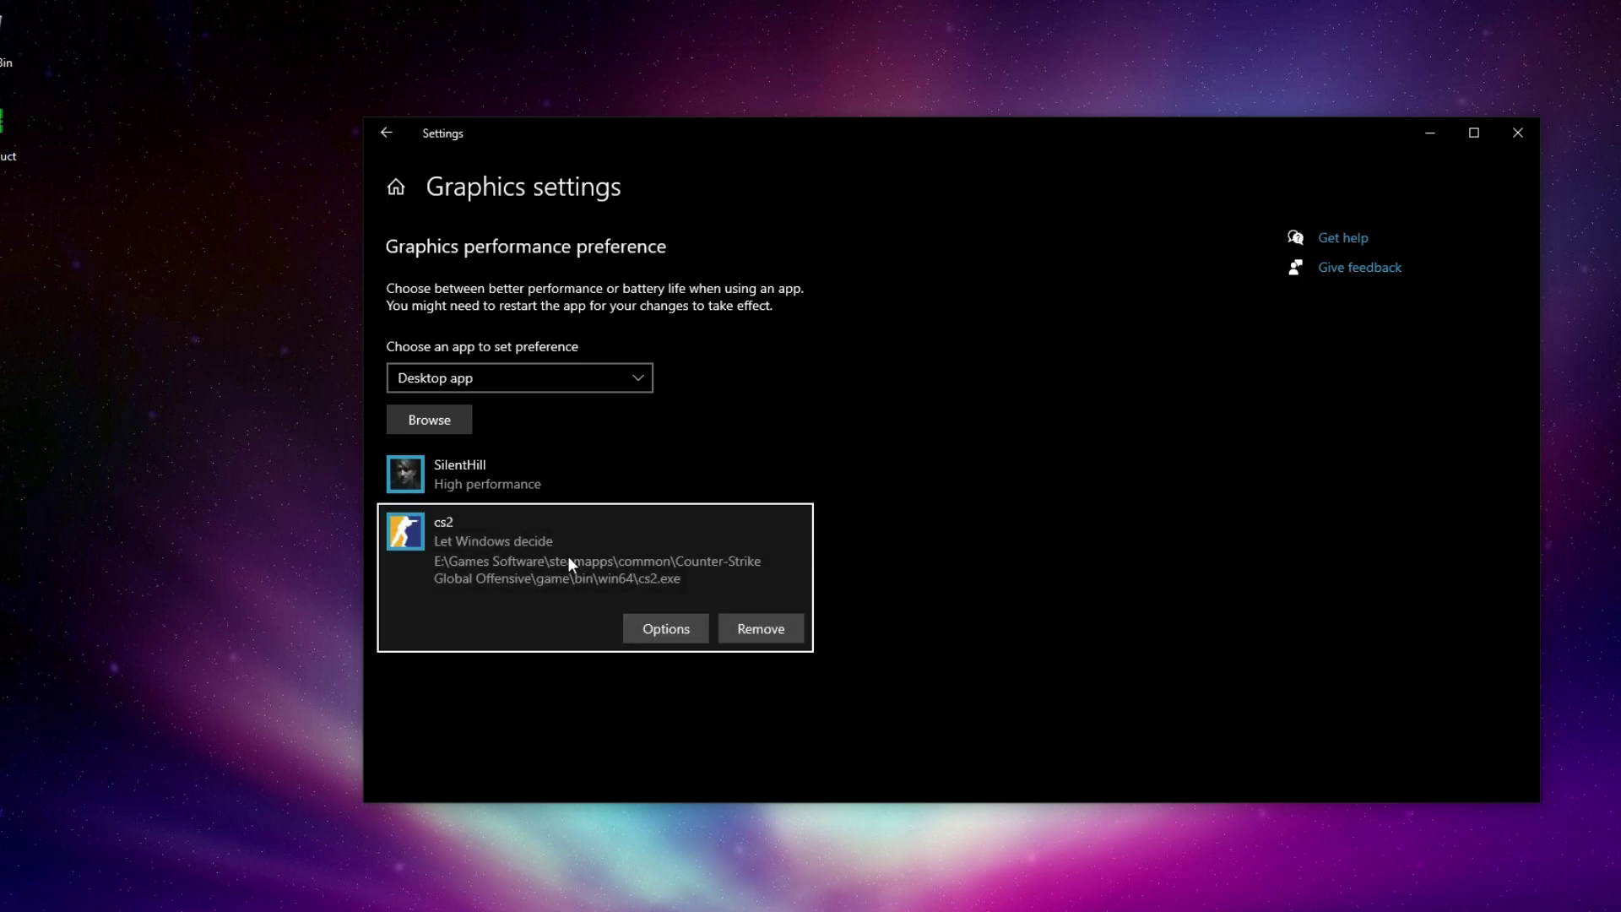
Set the graphics preference of cs2 to High performance and save it.
click(666, 628)
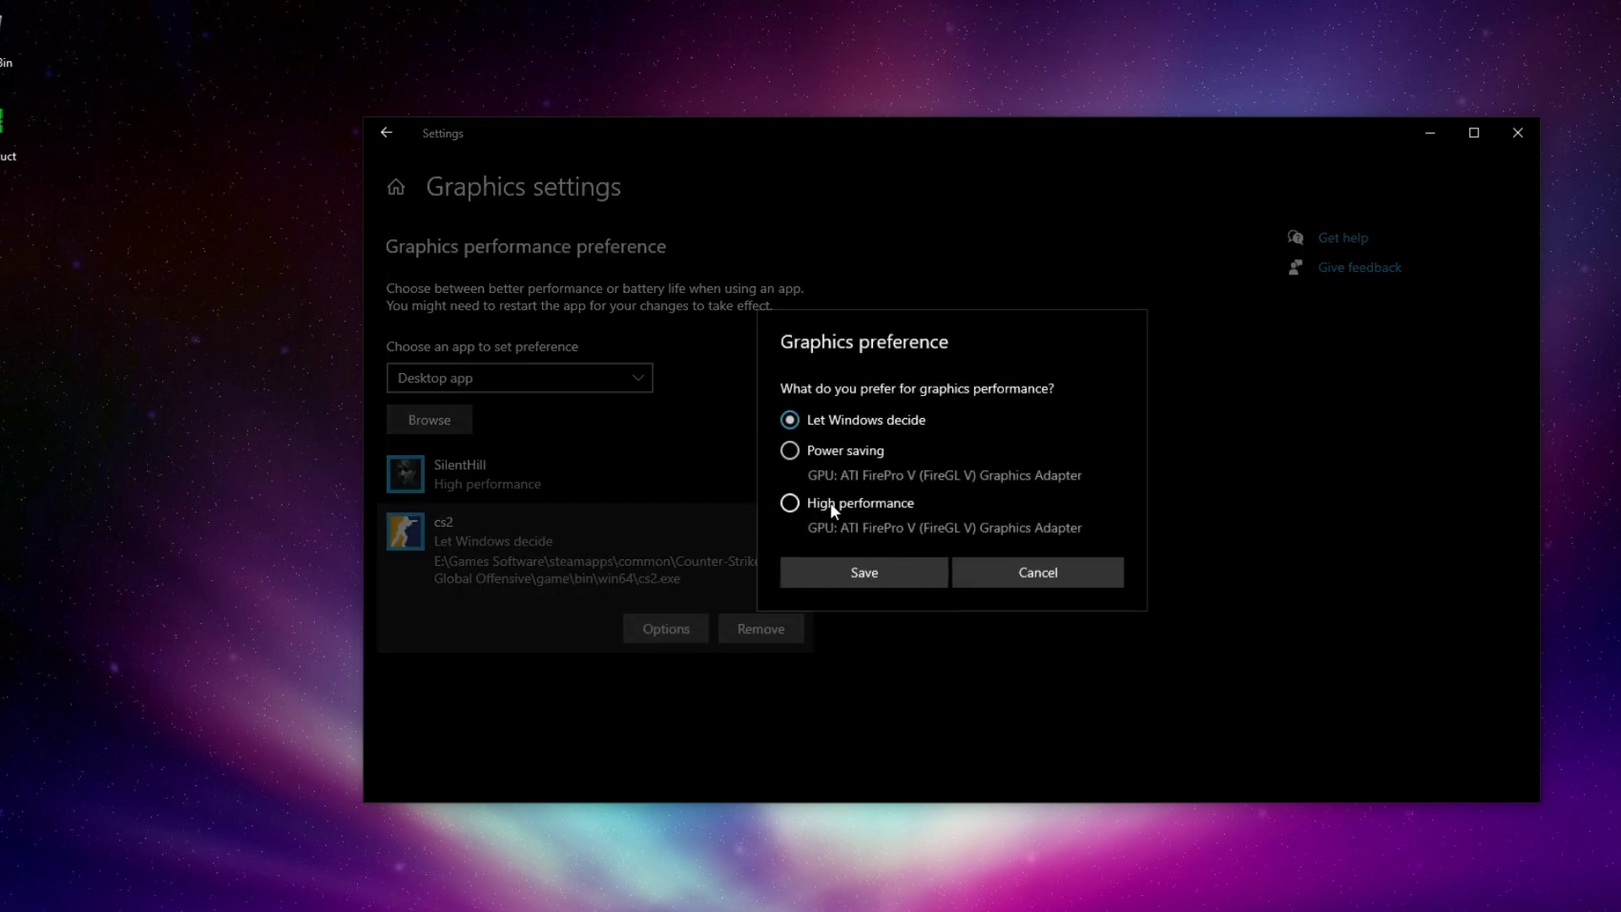
click(853, 575)
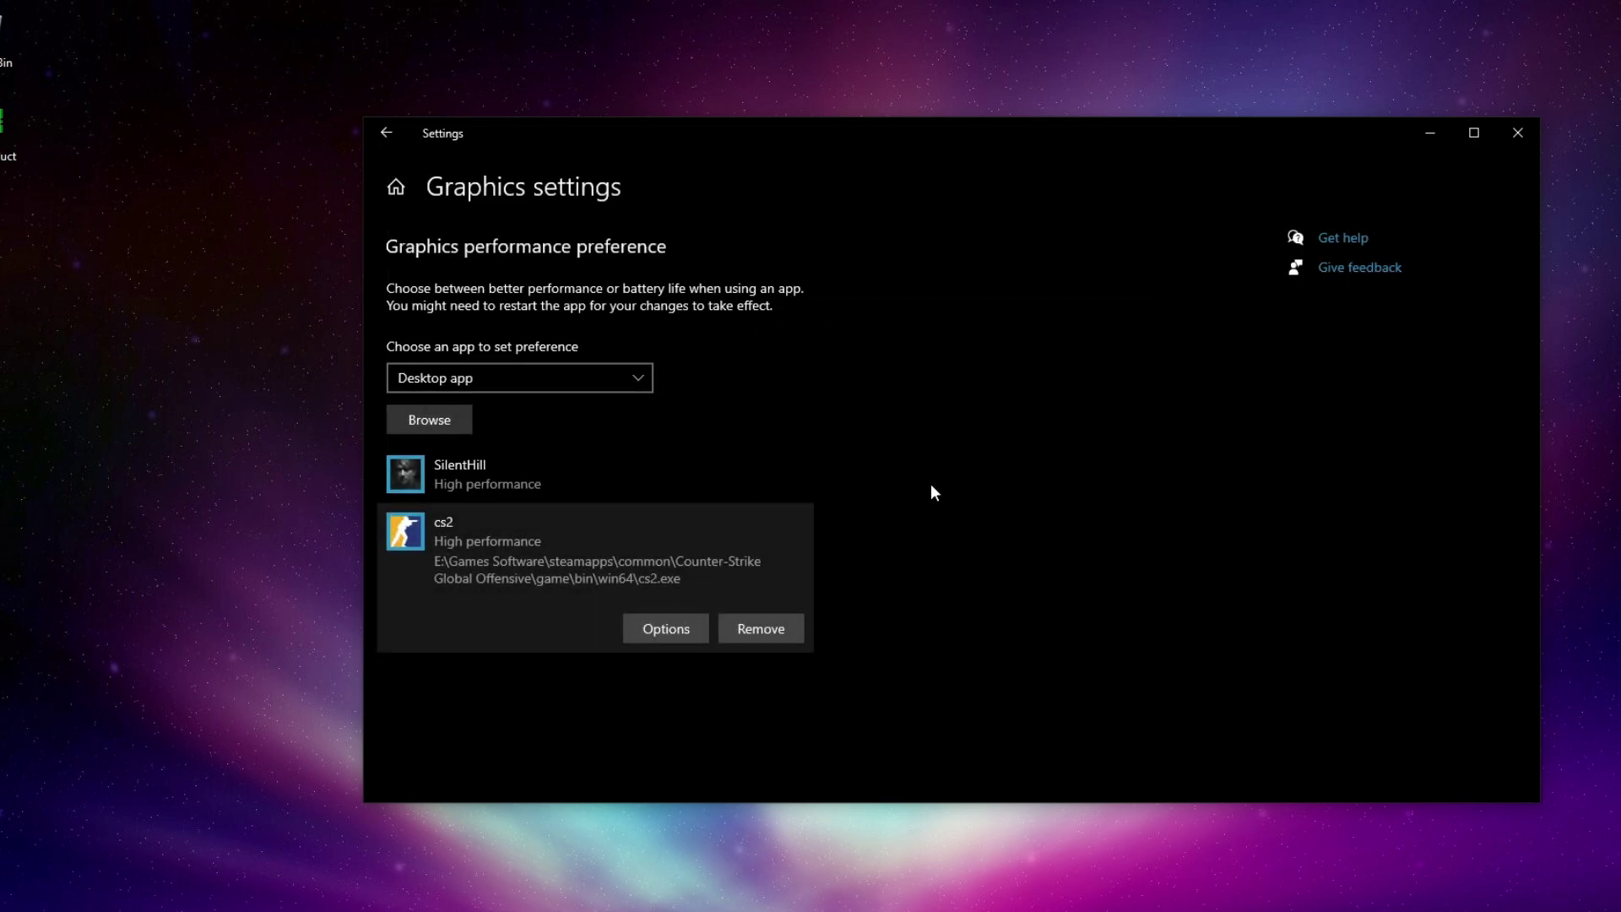
Close Windows Settings and the CS2 FPS Boost Optimization Pack (2024) folder window.
click(409, 200)
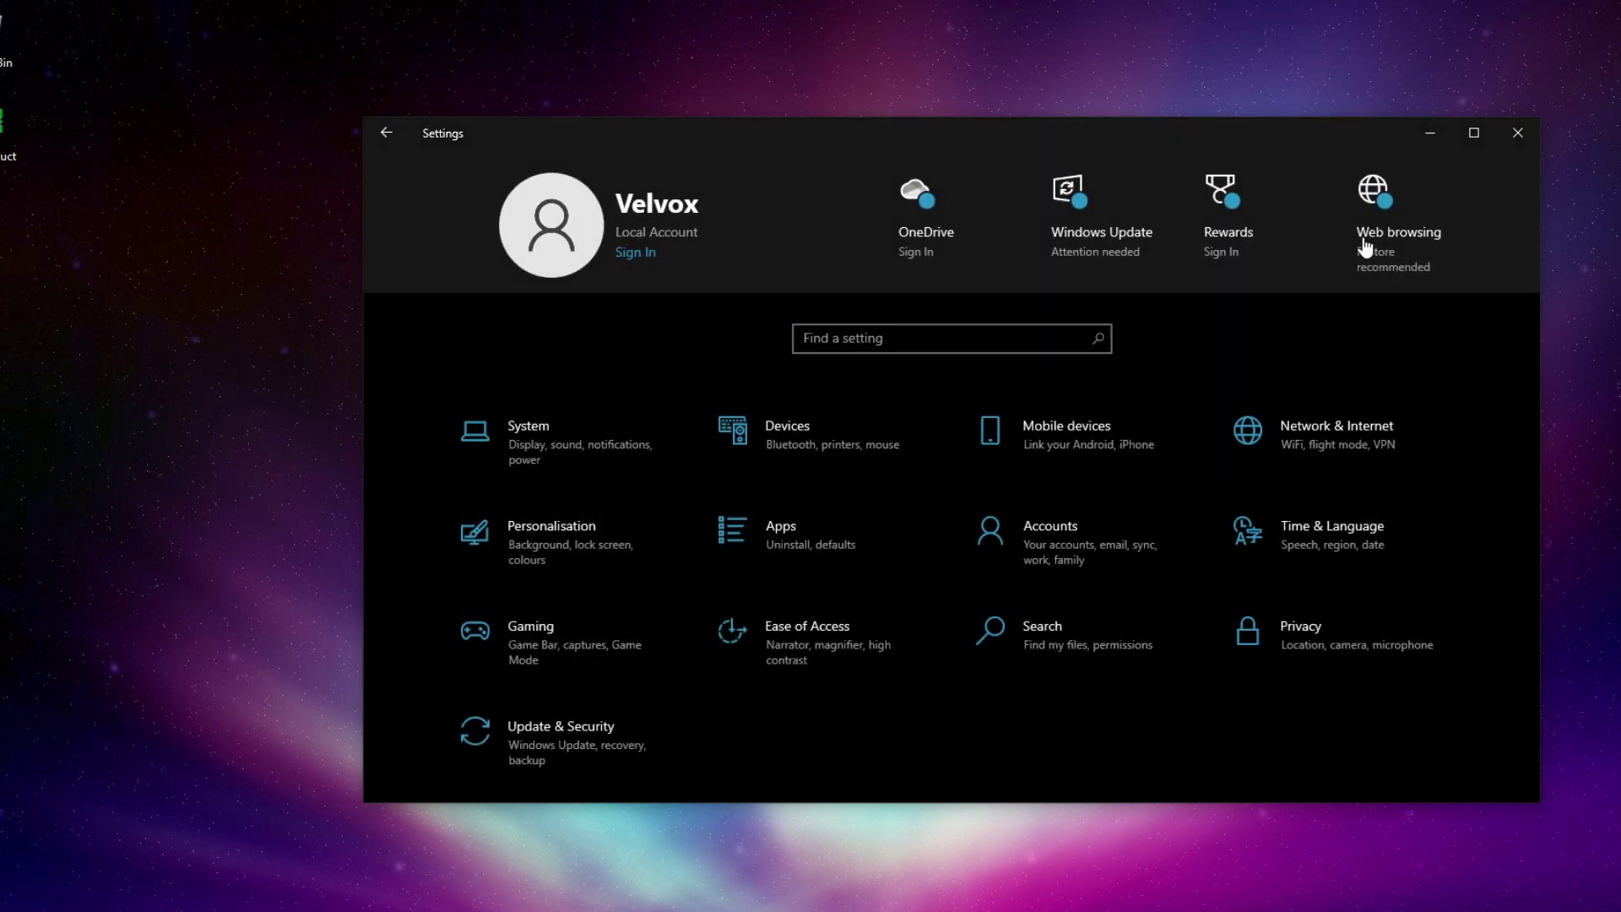
click(1500, 133)
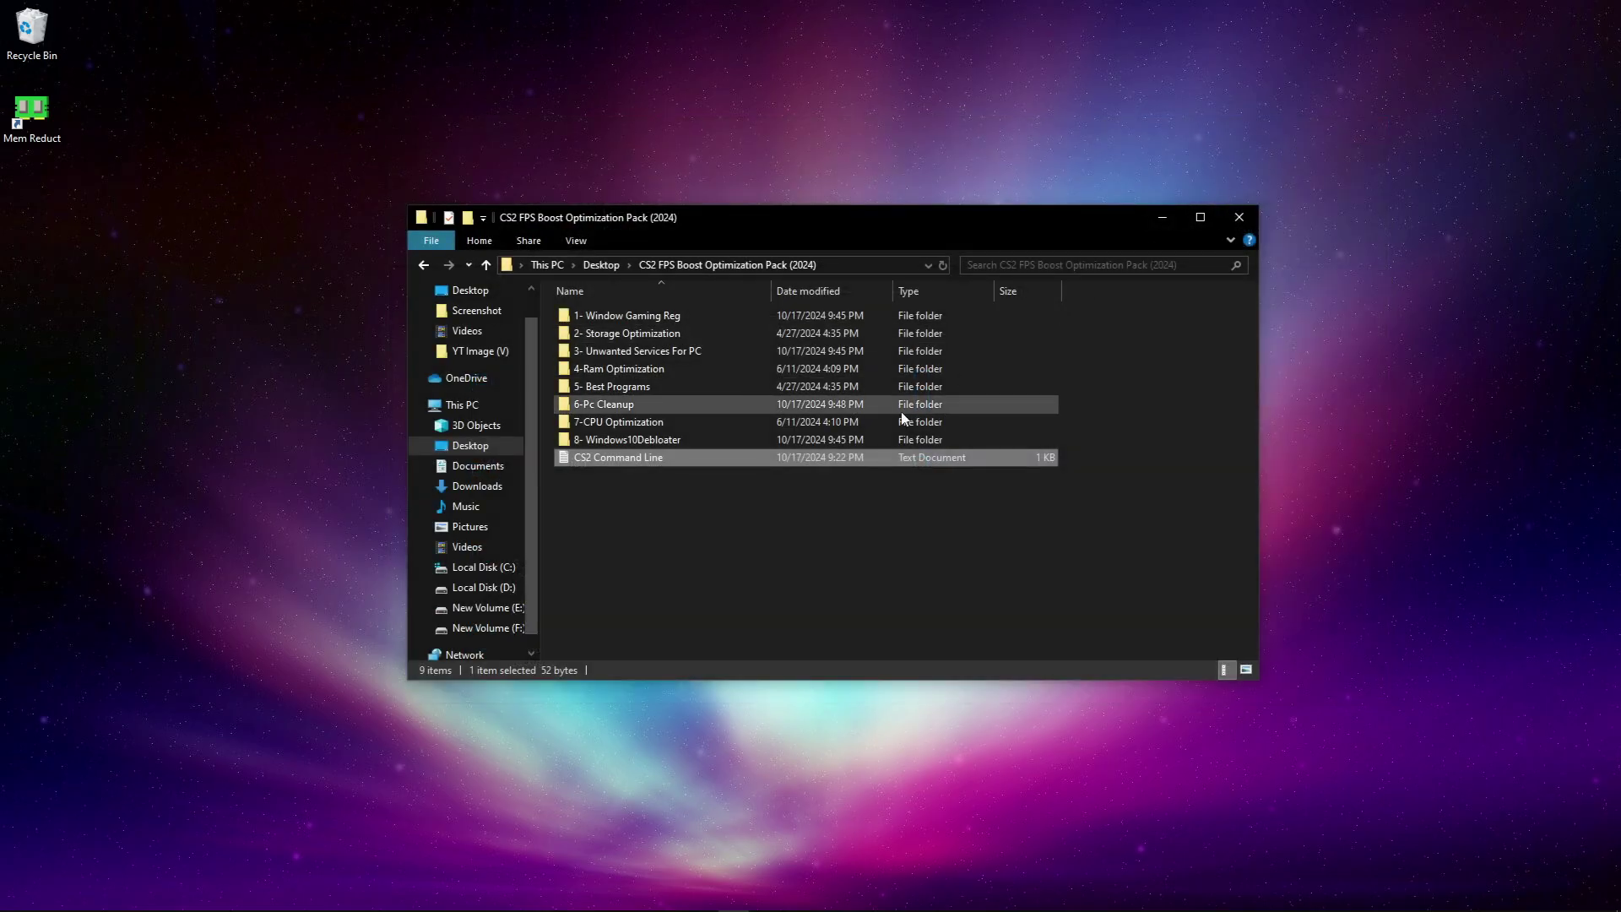
click(1239, 217)
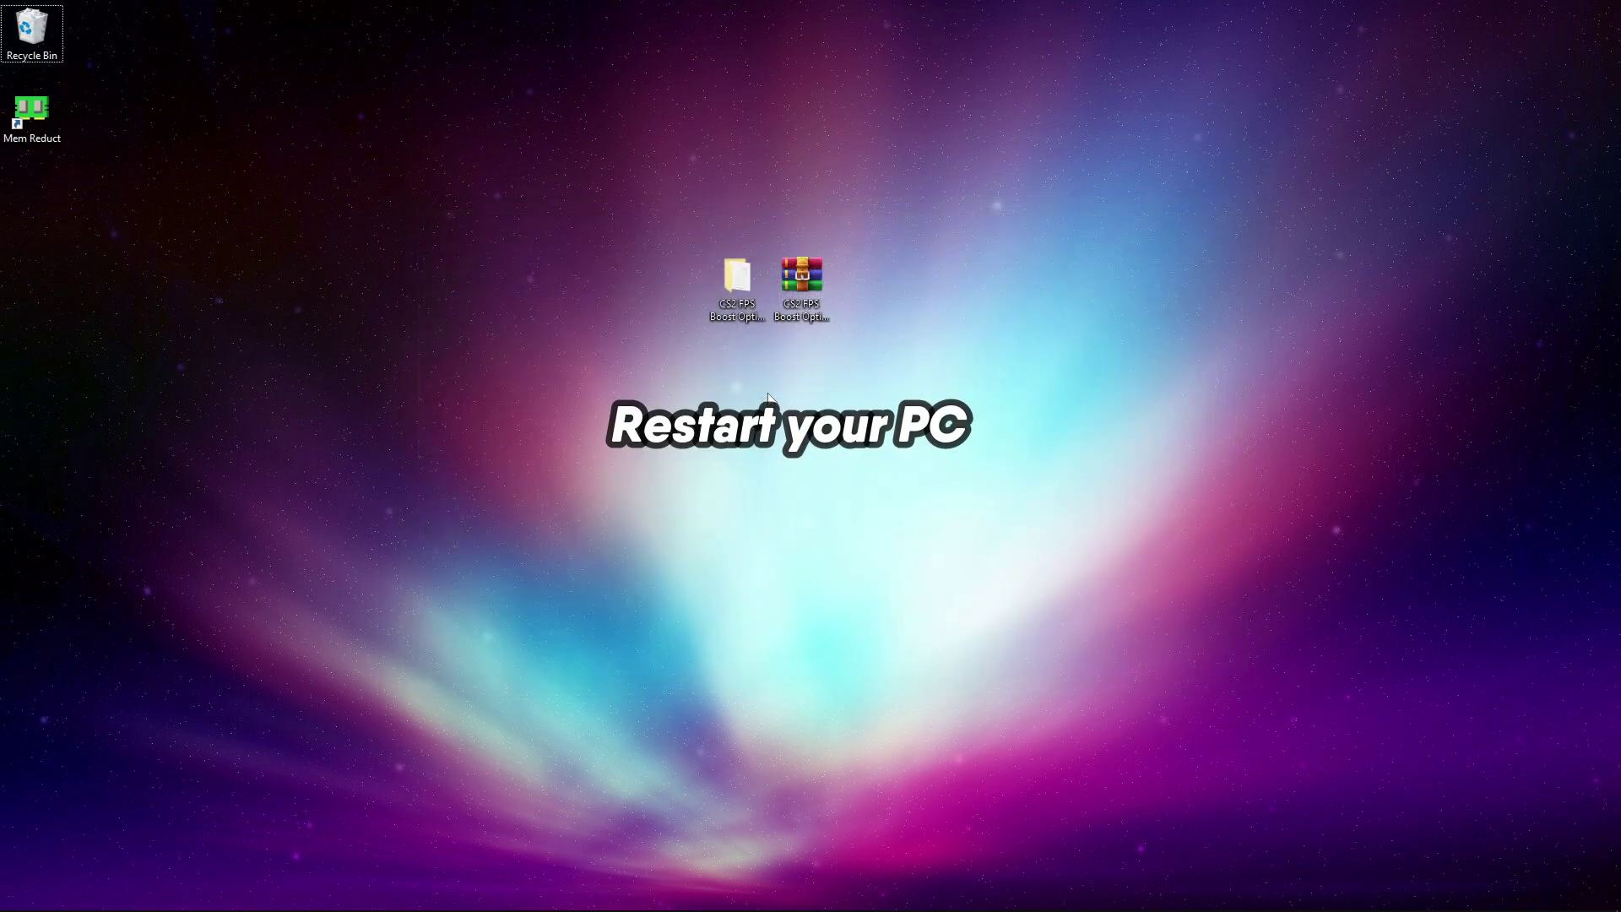